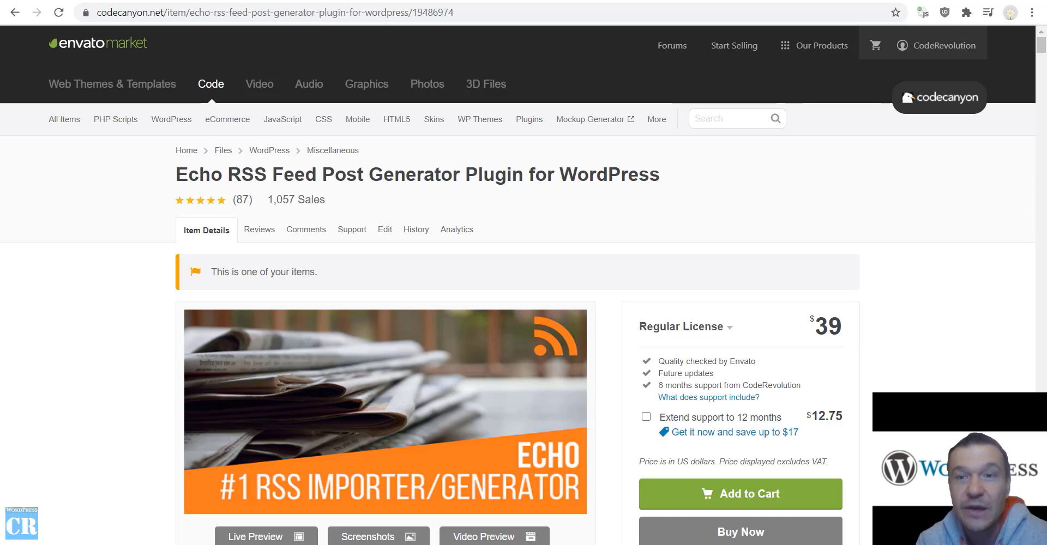
Switch from the Echo RSS CodeCanyon item page to the WordPress dashboard tab.
key("ctrl+Tab")
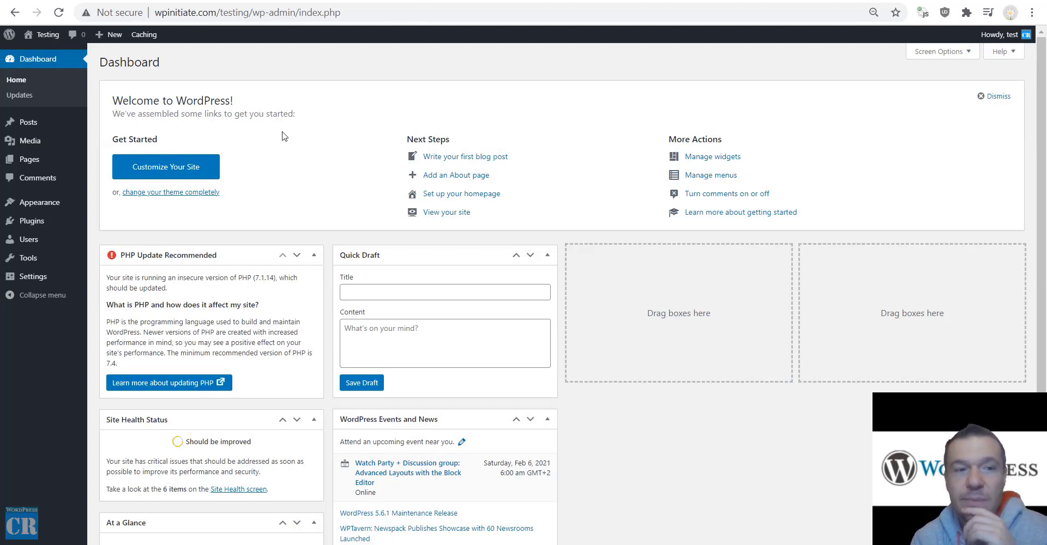
Preview the site's public front end, then return to the dashboard.
mouse_move(26, 35)
left_click(36, 54)
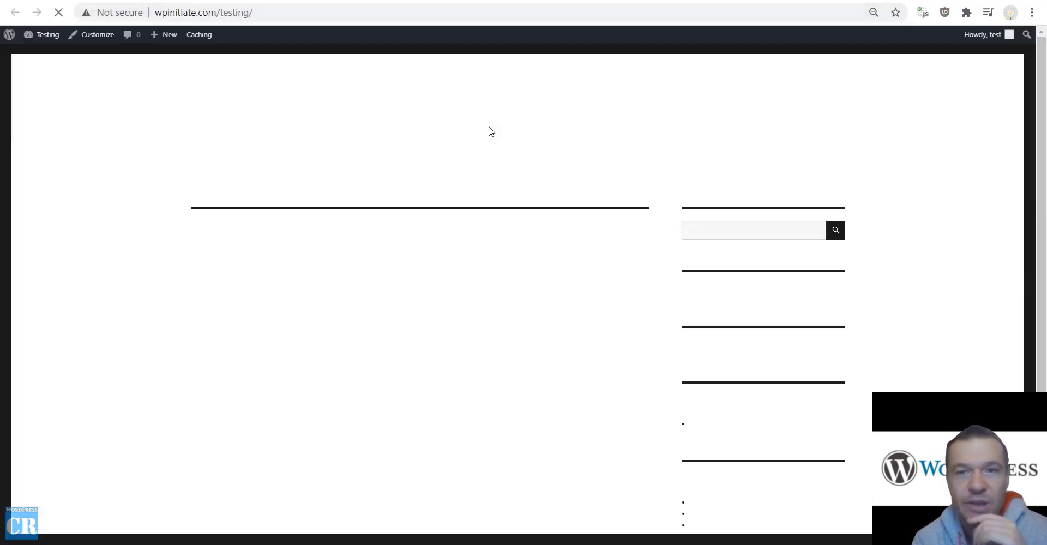
key("alt+Left")
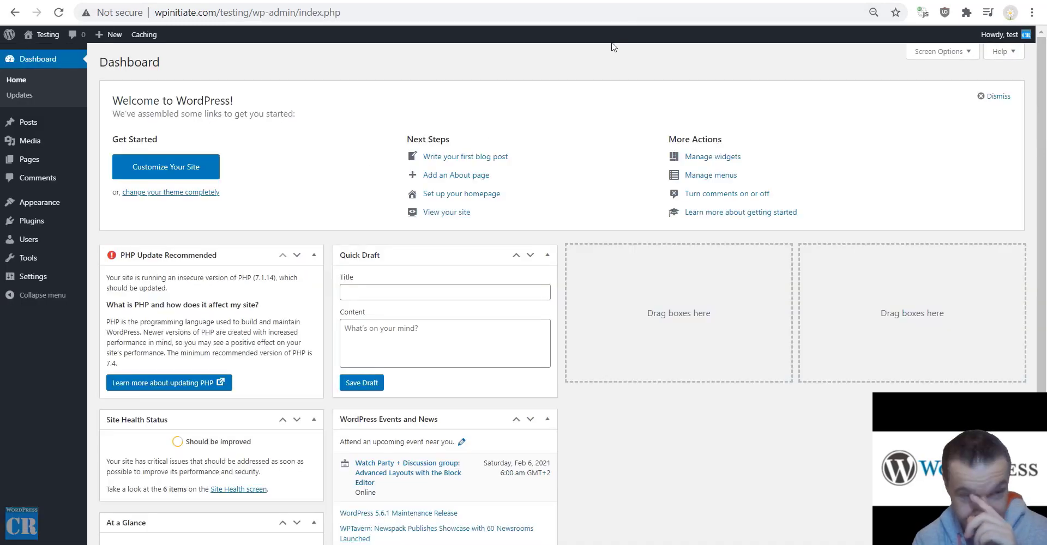
Go to Plugins > Add New and reveal the plugin zip upload form.
mouse_move(76, 223)
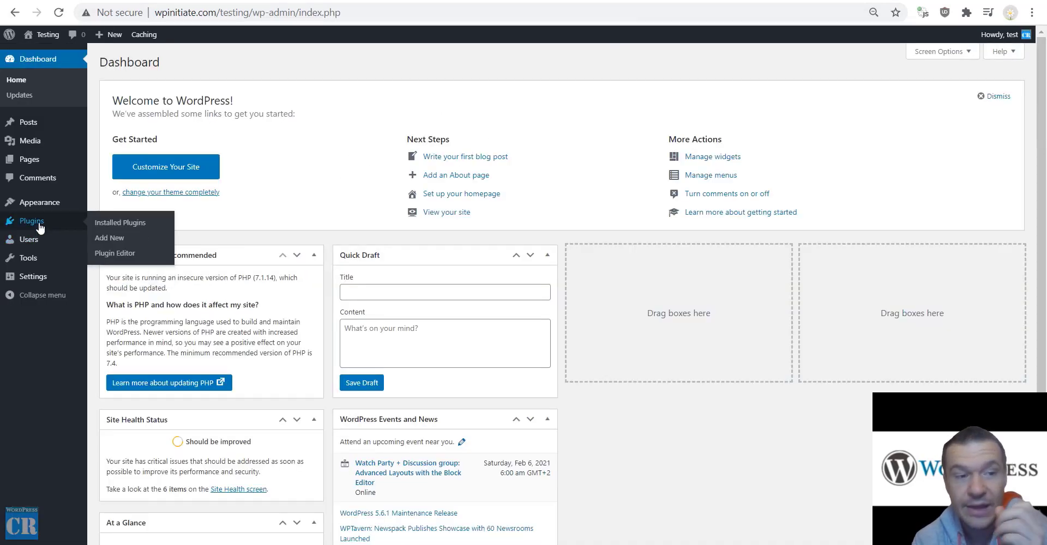
left_click(100, 246)
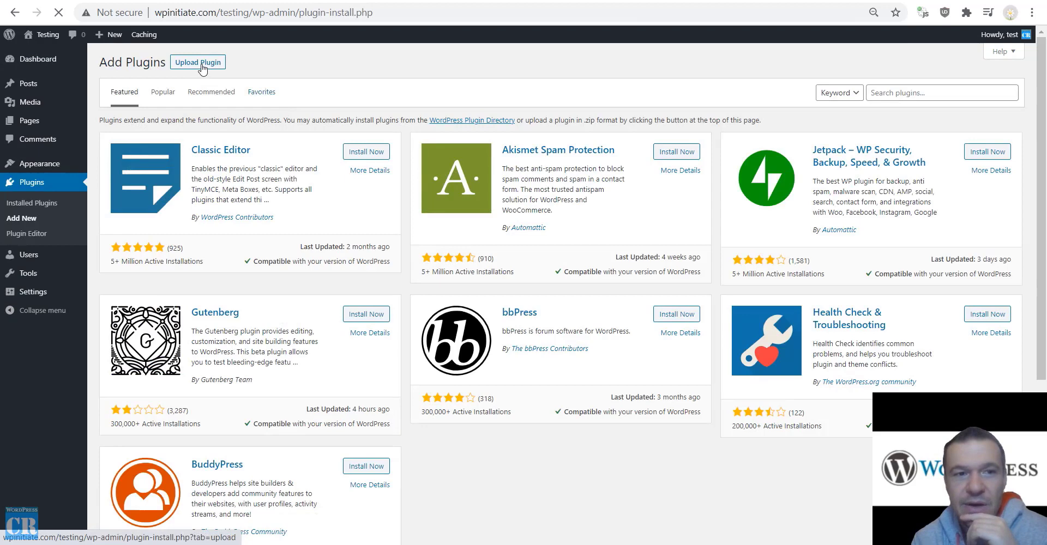
left_click(198, 62)
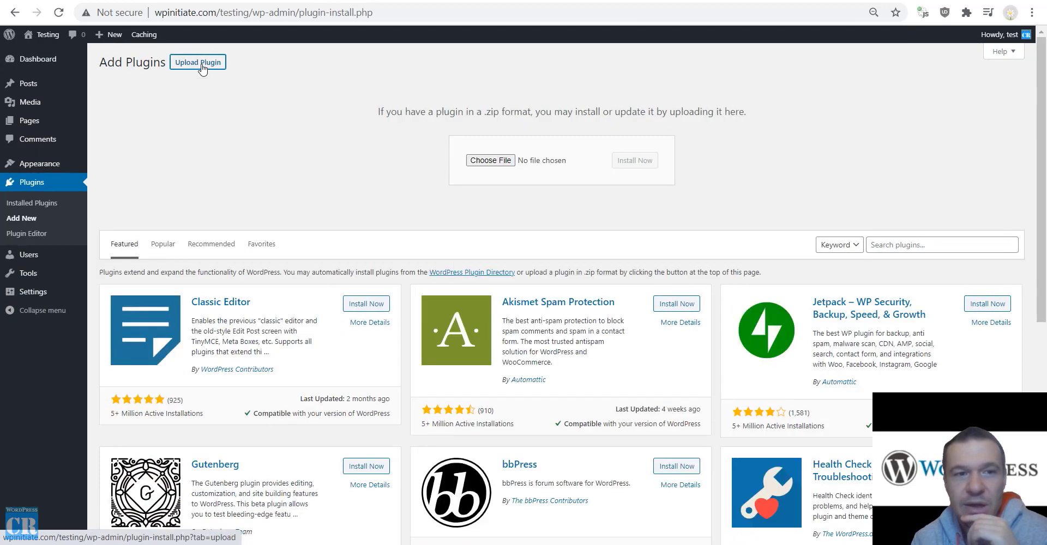
Extract the downloaded rss-feed-post-generator-echo.zip archive into its own folder.
left_click(489, 160)
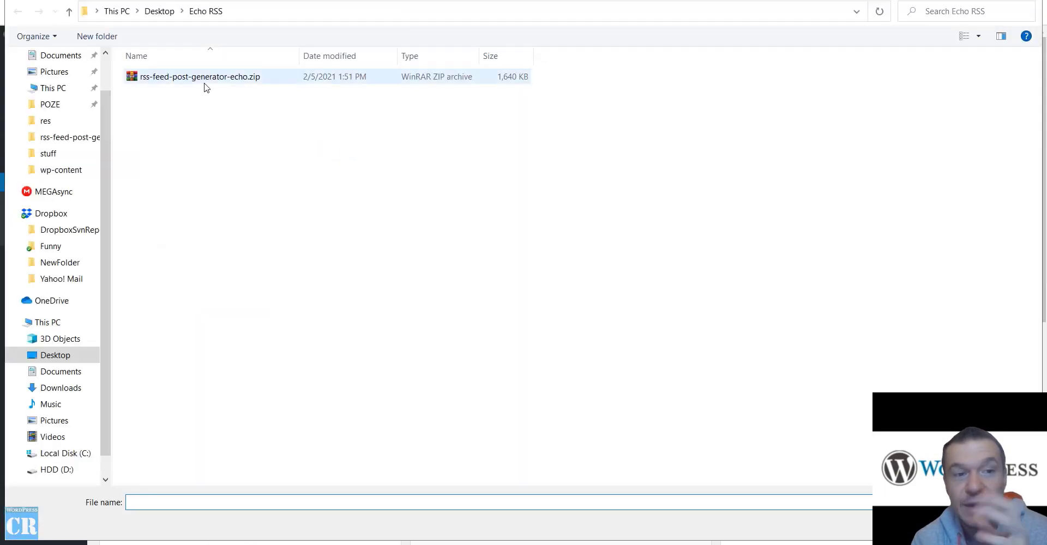
left_click(203, 82)
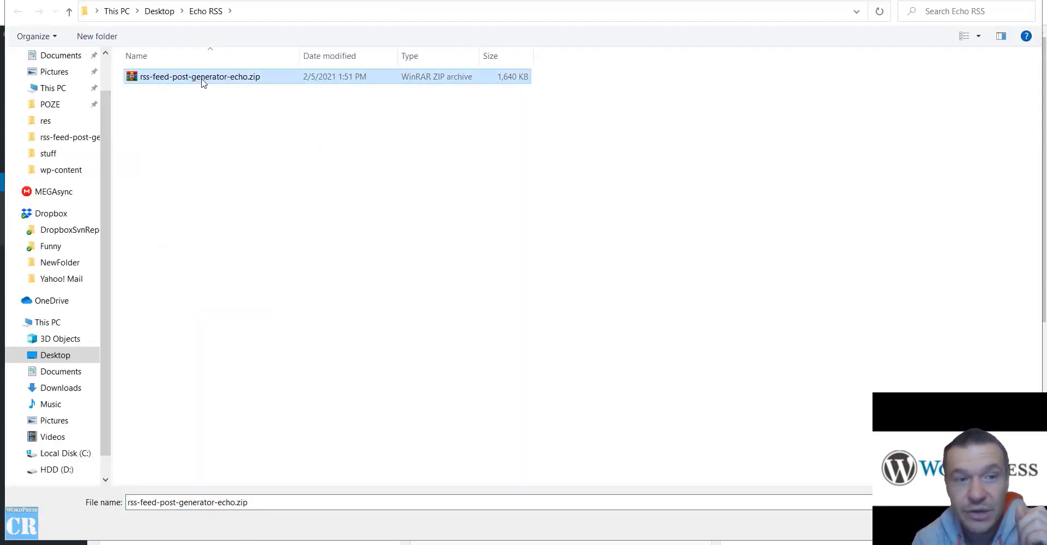
right_click(202, 79)
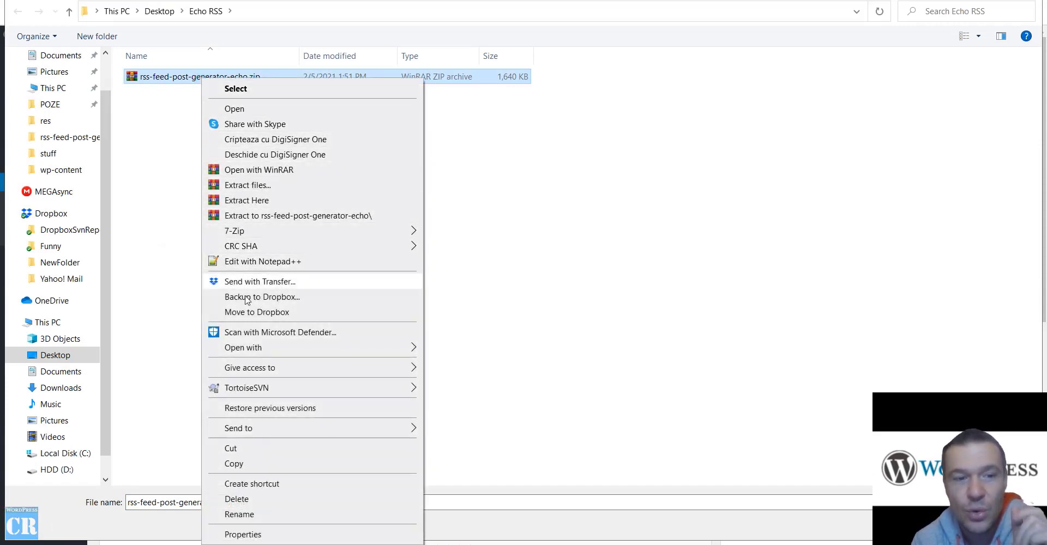
left_click(261, 216)
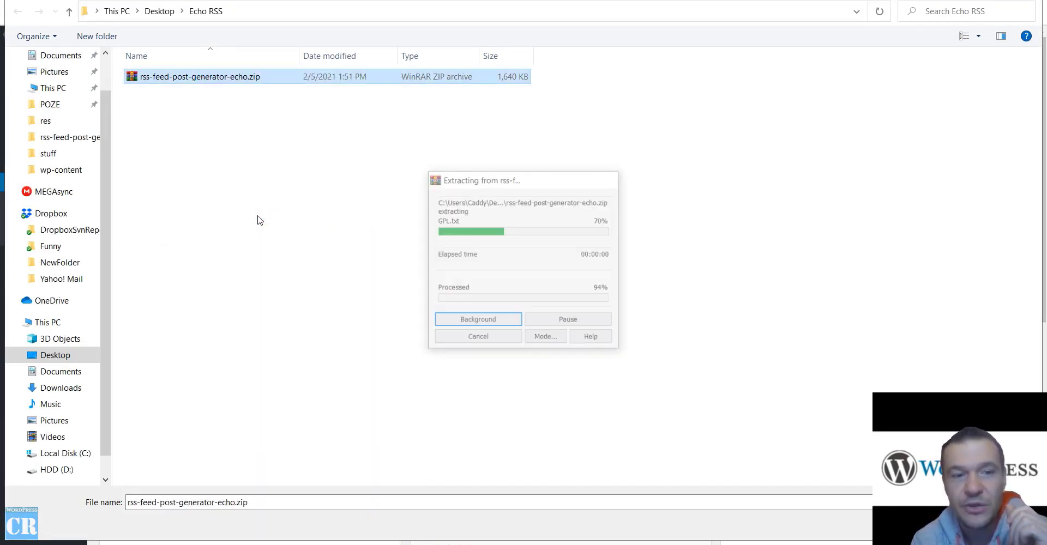
Pick the inner plugin zip from the rss-feed-post-generator-echo-package folder for upload.
left_click(186, 91)
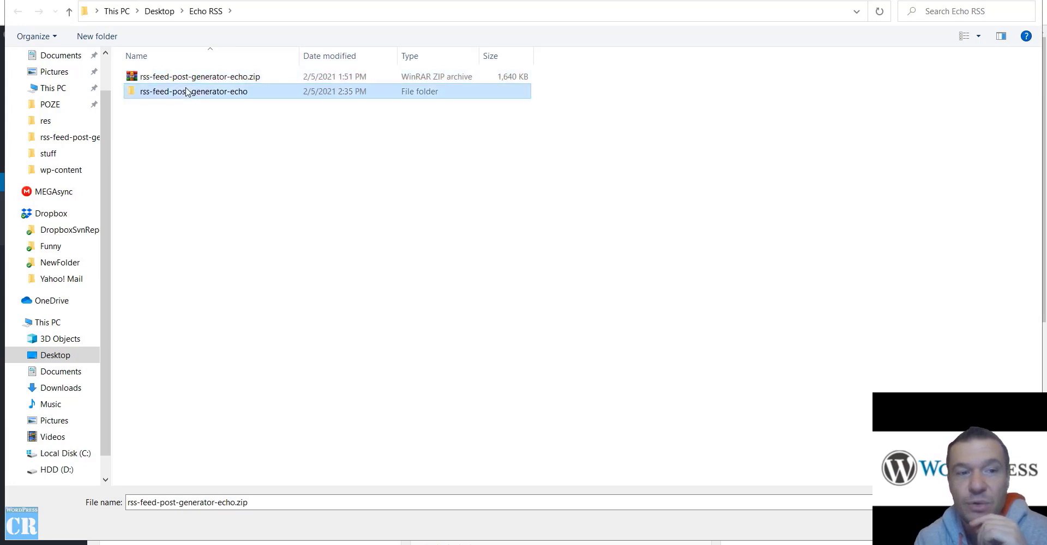
double_click(187, 92)
double_click(191, 77)
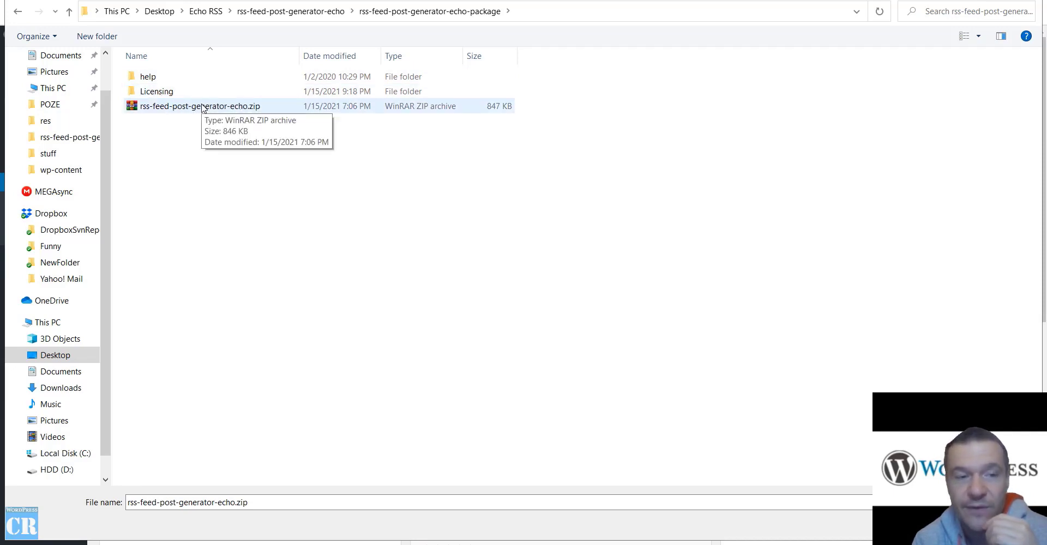
double_click(202, 108)
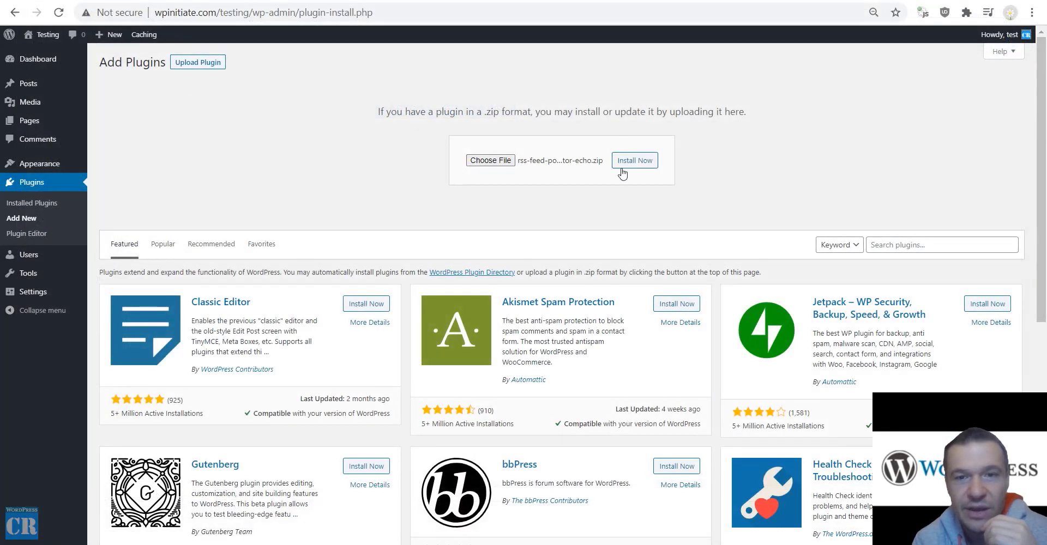
Install the Echo RSS Feed Post Generator 5.2.1 plugin from the zip and activate it.
left_click(623, 167)
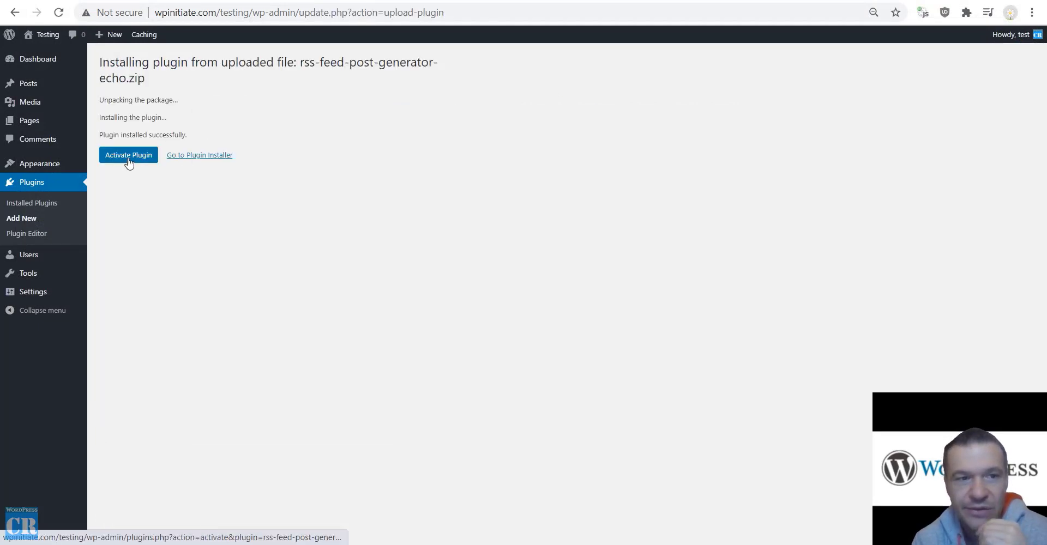
left_click(124, 160)
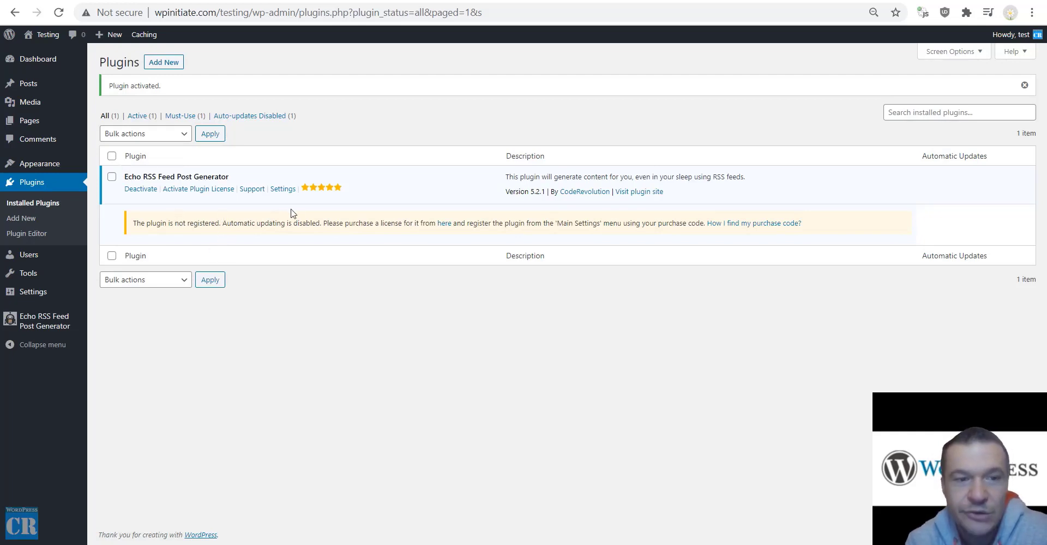
Visit the Echo plugin's Main Settings, then its RSS to Post Rules page.
mouse_move(34, 324)
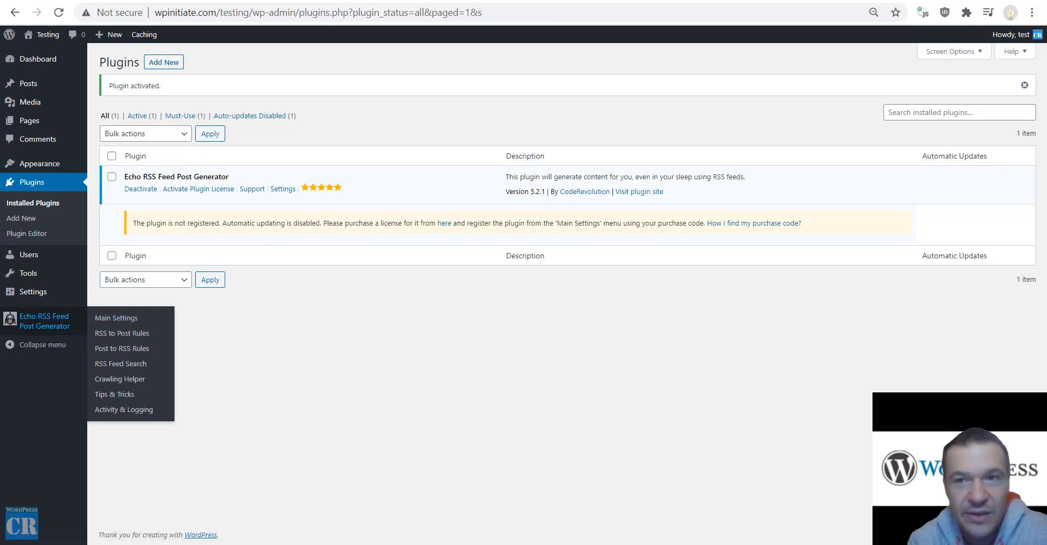
left_click(116, 318)
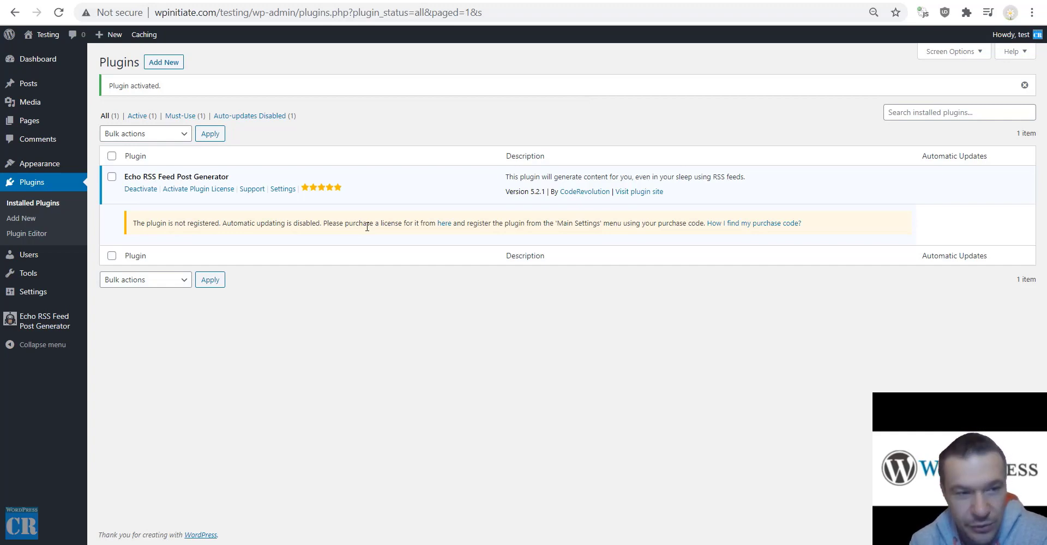
mouse_move(43, 330)
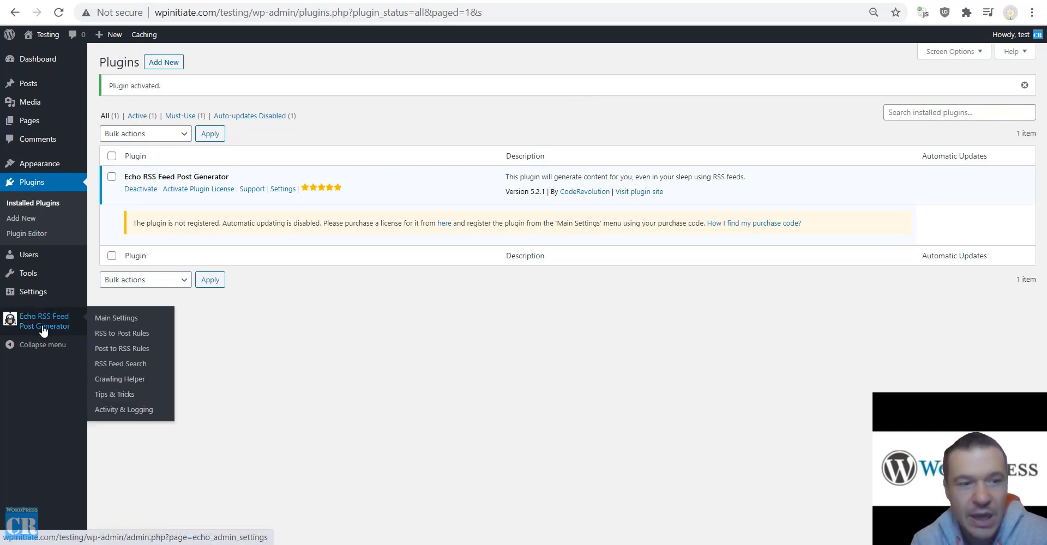
left_click(115, 339)
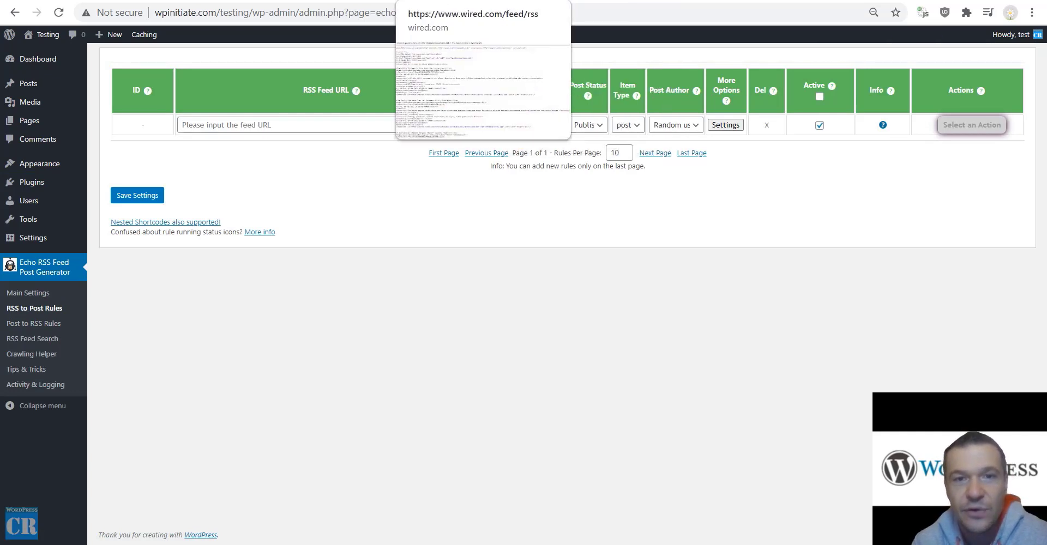
left_click(437, 1)
left_click_drag(425, 10, 340, 22)
key("ctrl+c")
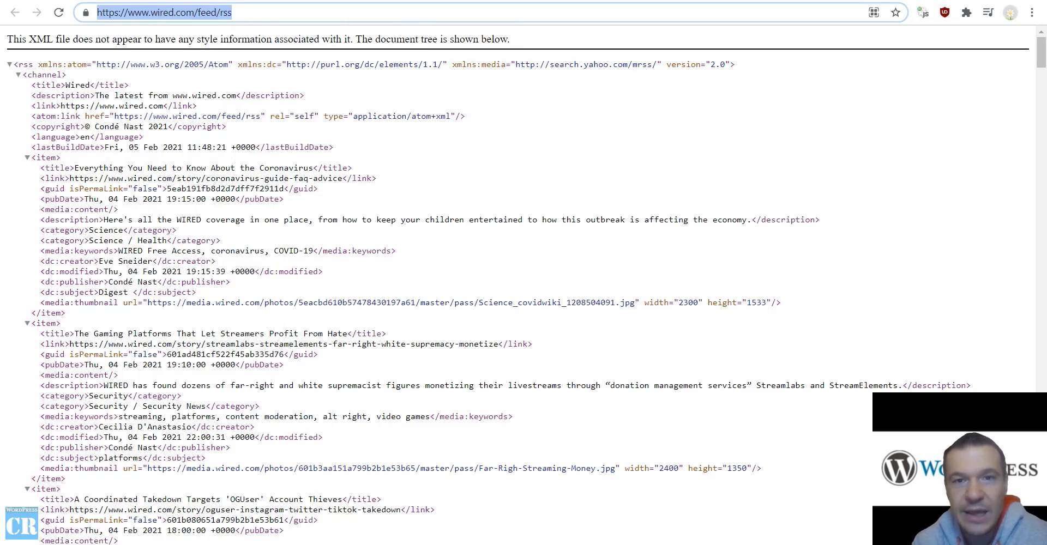
left_click(357, 1)
left_click(265, 124)
key("ctrl+v")
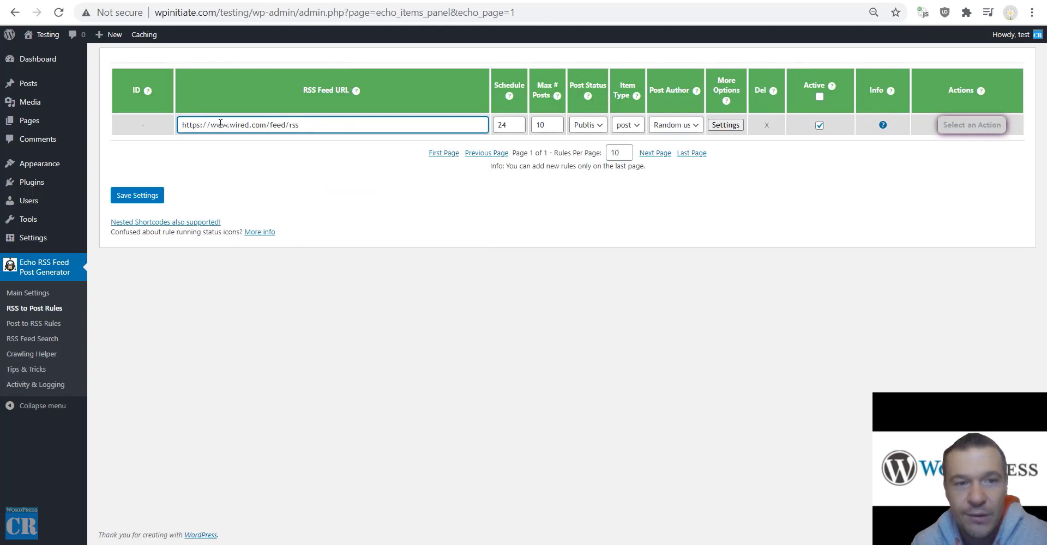
Change the Wired rule's schedule from 24 to 1.
double_click(507, 126)
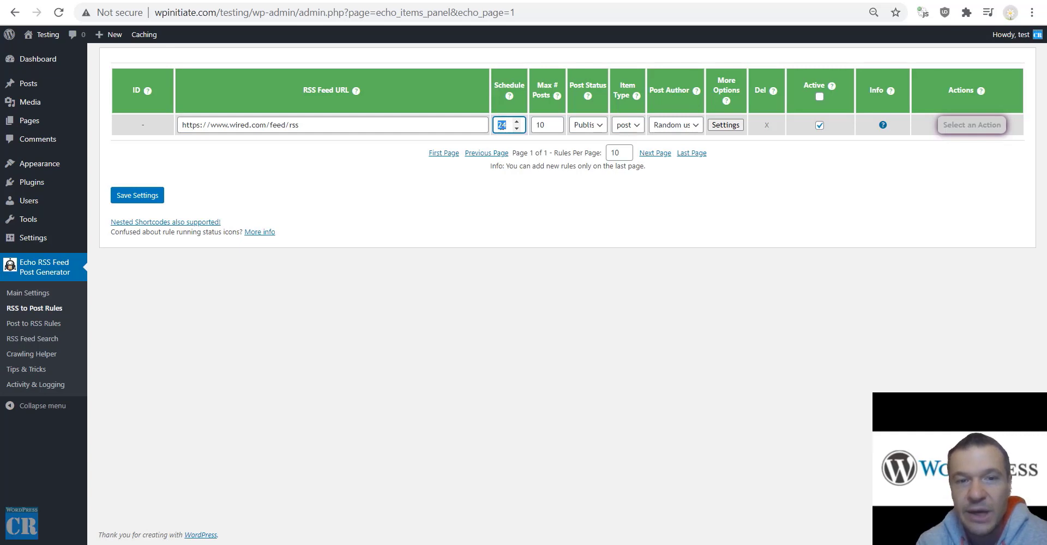
type("1")
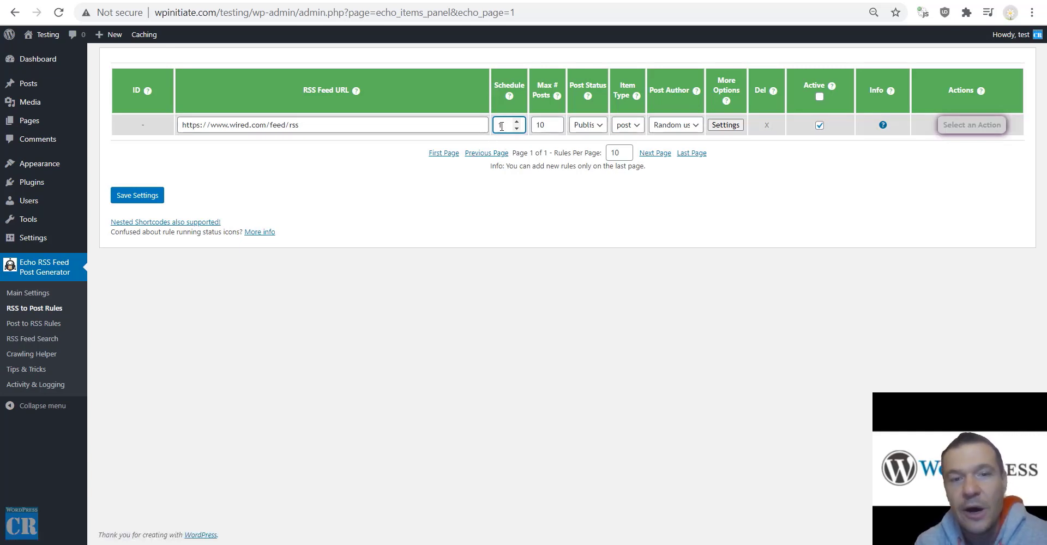
double_click(501, 125)
left_click(503, 218)
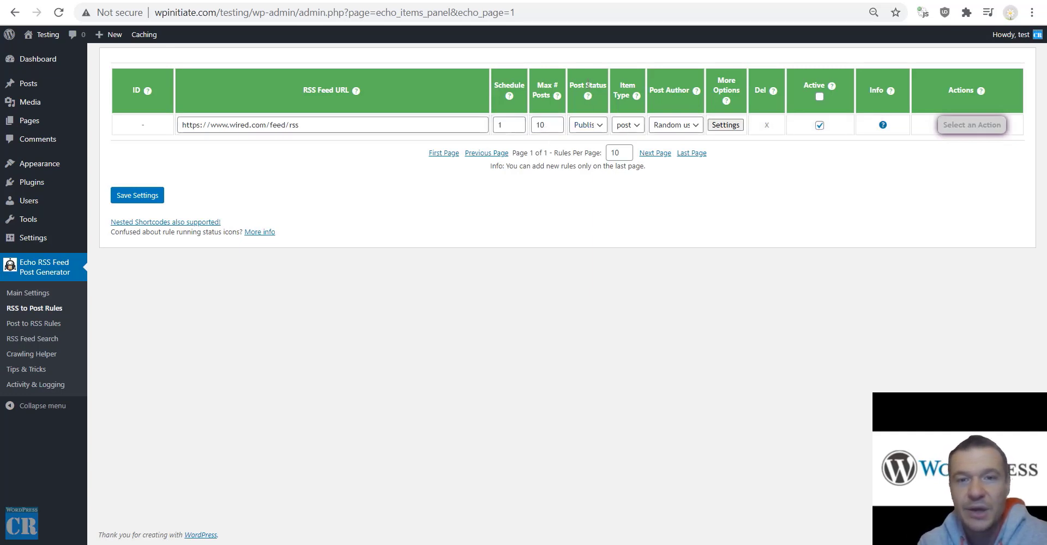
Review Post Status, Item Type and Post Author, keeping Published, post and Random user.
left_click(595, 128)
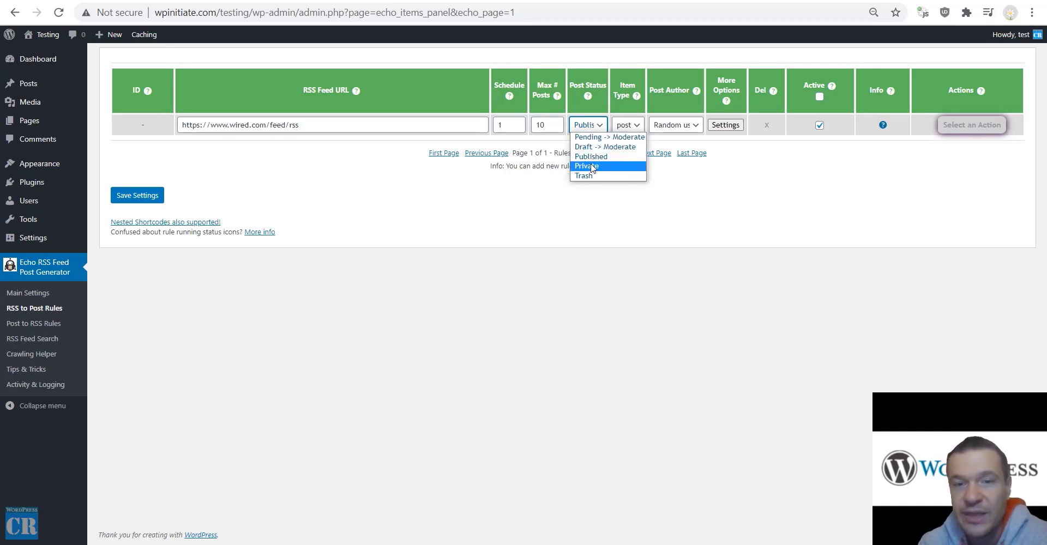
left_click(593, 226)
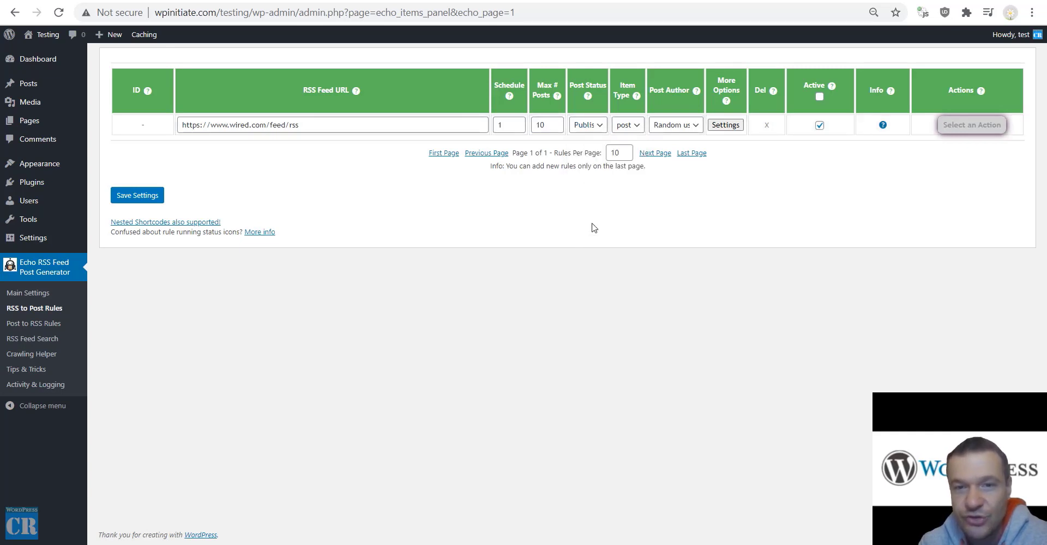
left_click(626, 130)
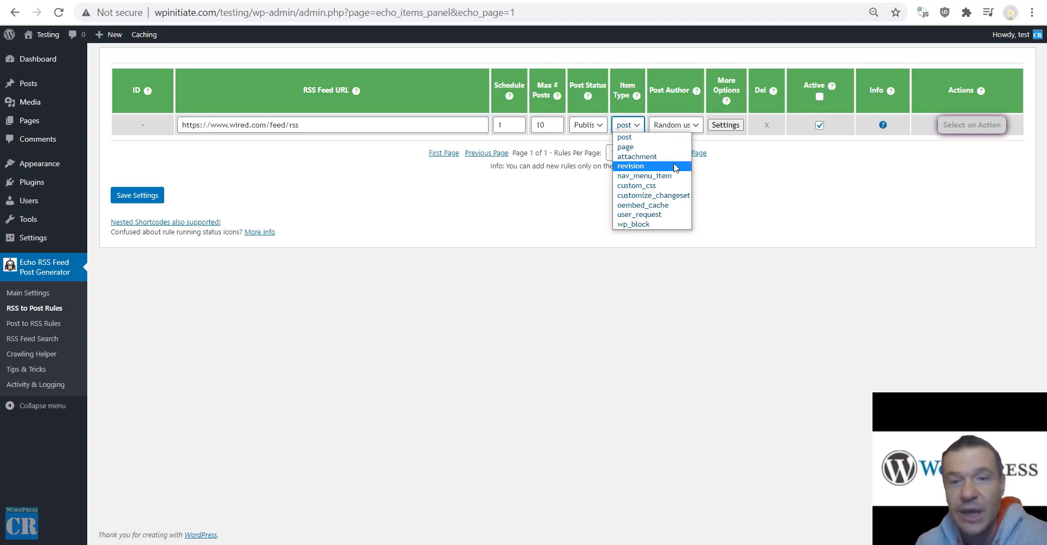
left_click(676, 129)
left_click(677, 130)
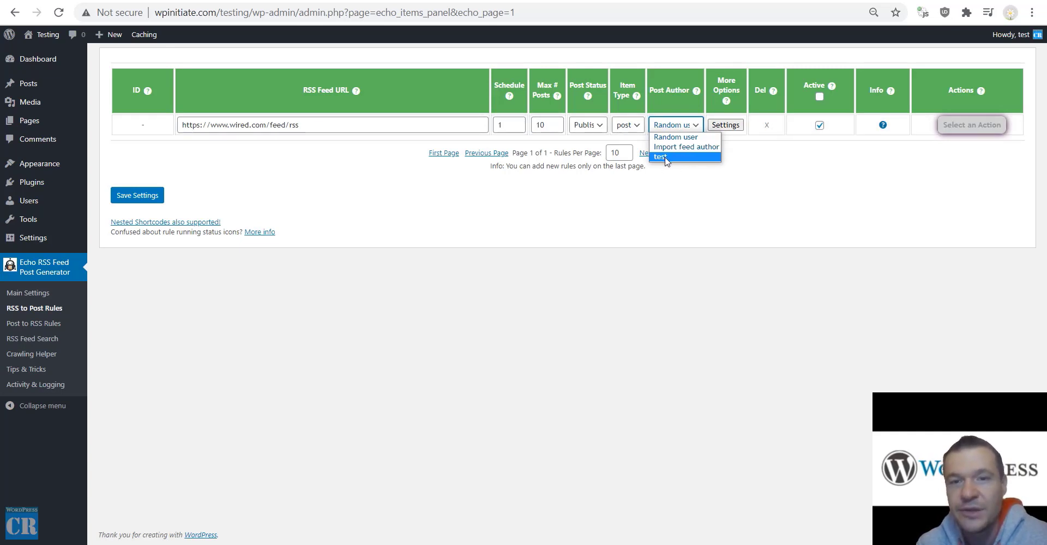
left_click(677, 193)
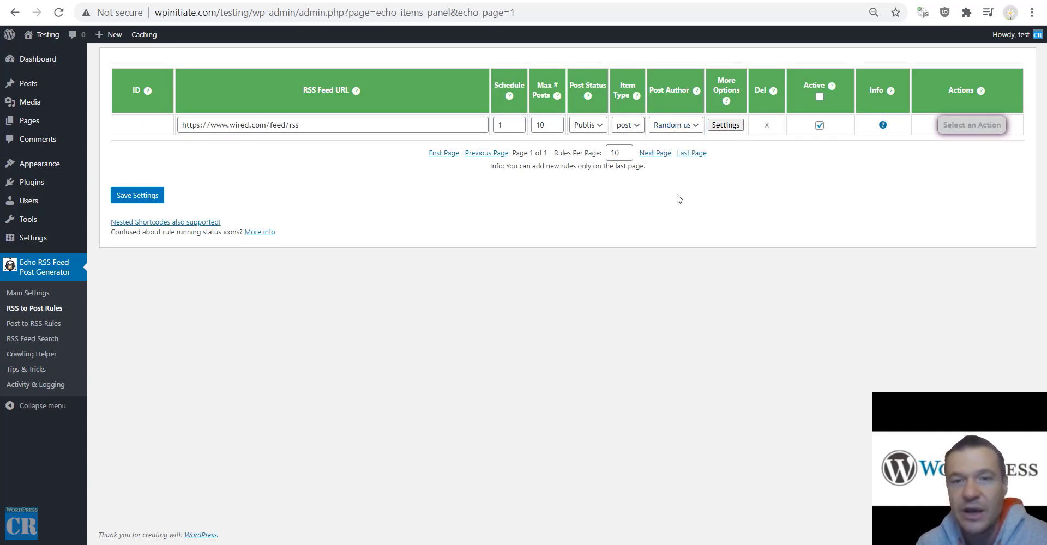
Save the rules, then set the Wired rule's Max # Posts to 5 and save again.
left_click(724, 125)
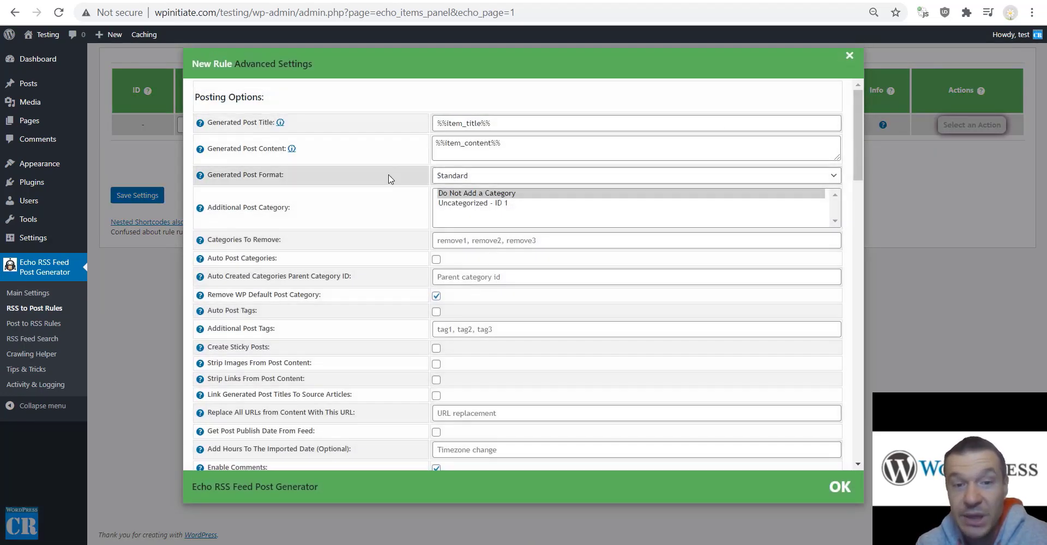
left_click(937, 173)
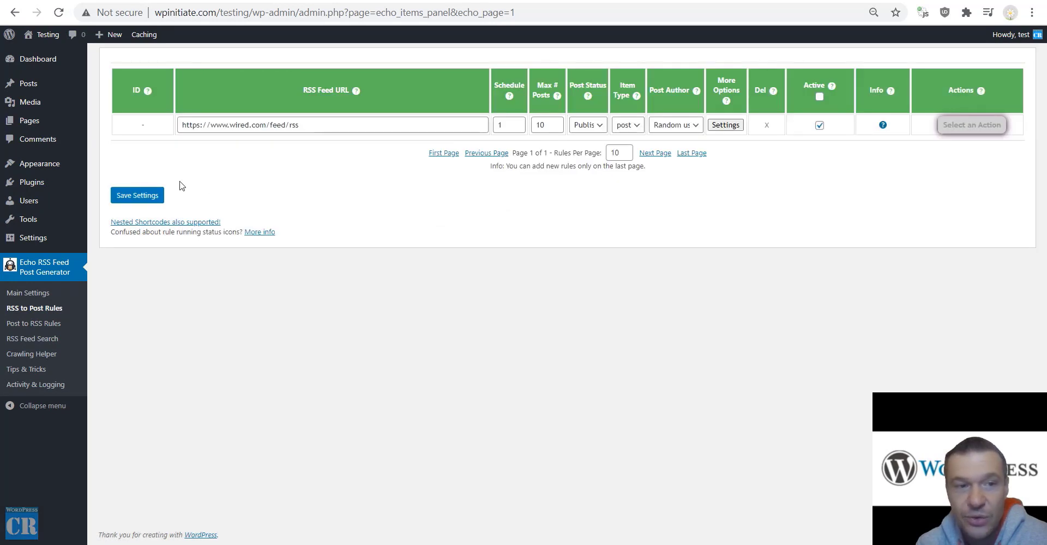
left_click(142, 205)
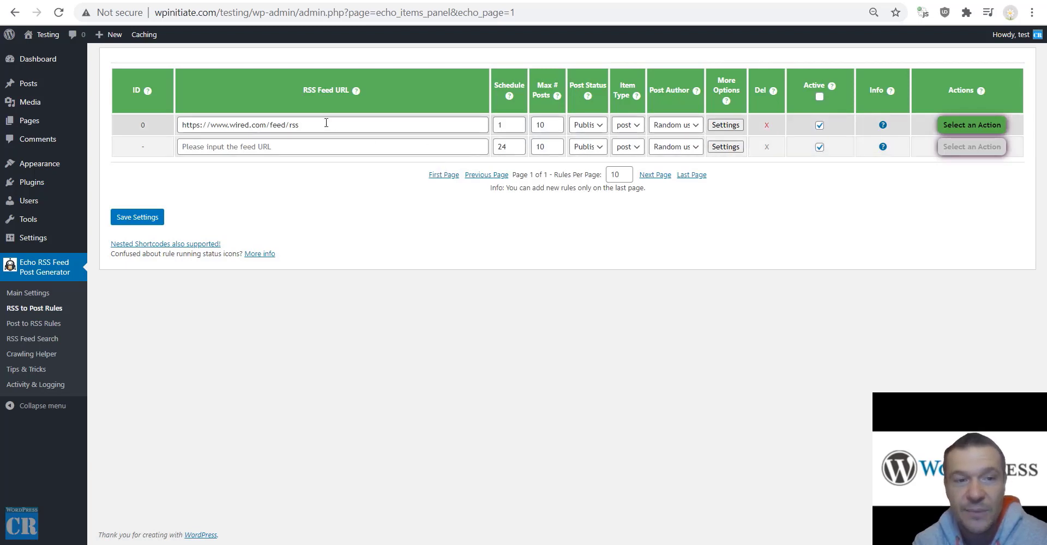
double_click(546, 125)
type("5")
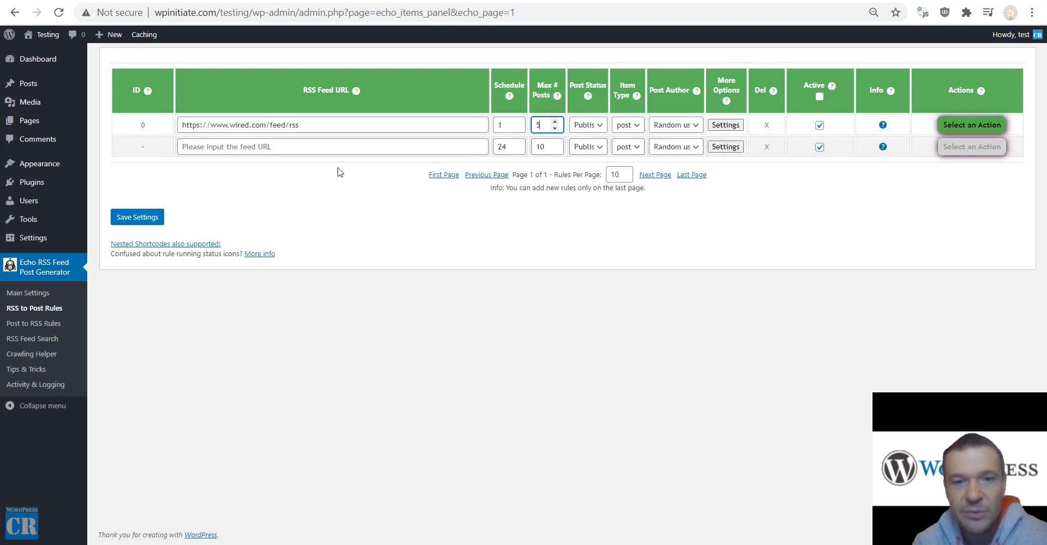
left_click(137, 217)
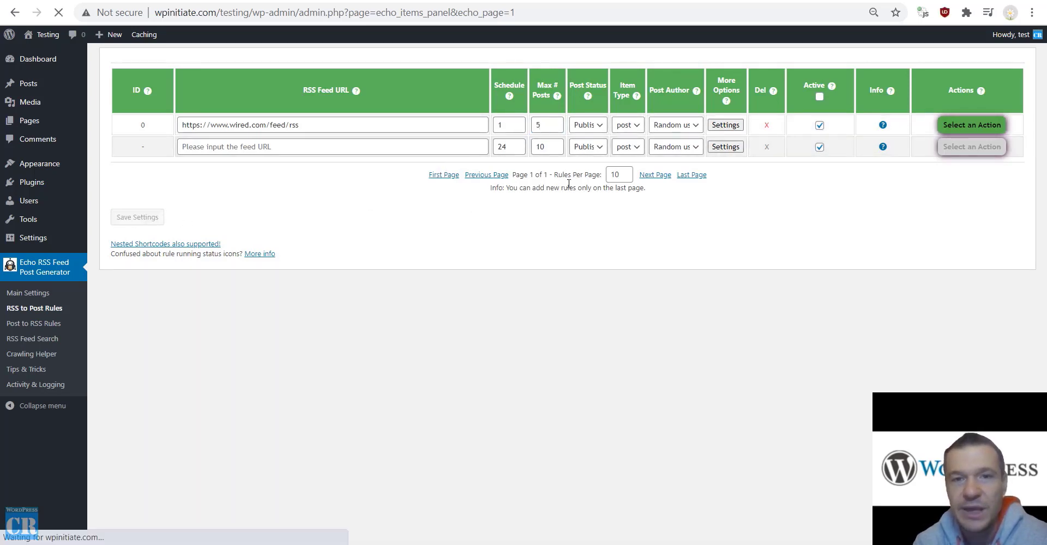
Run the Wired rule immediately and confirm.
left_click(972, 126)
left_click(965, 146)
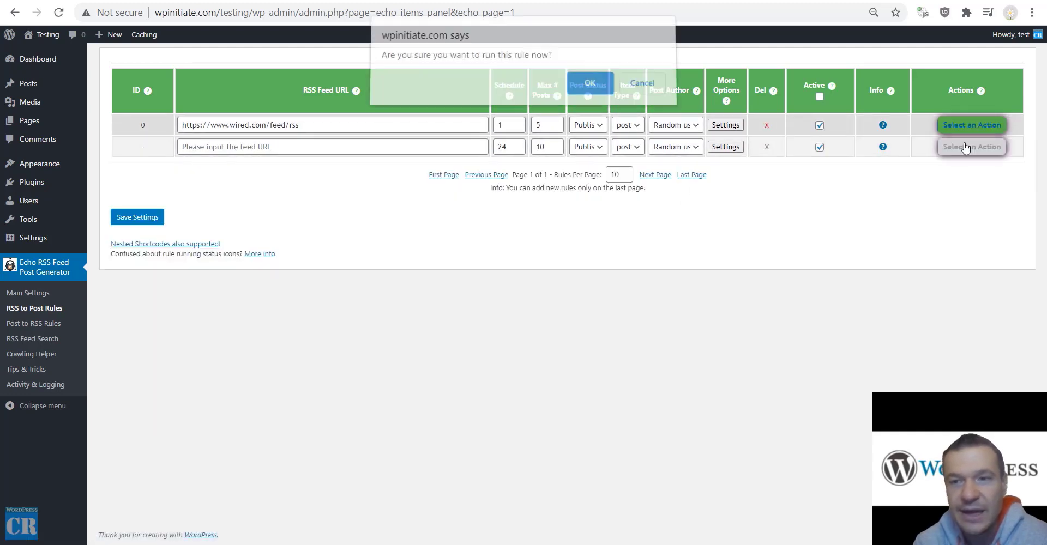
key("Return")
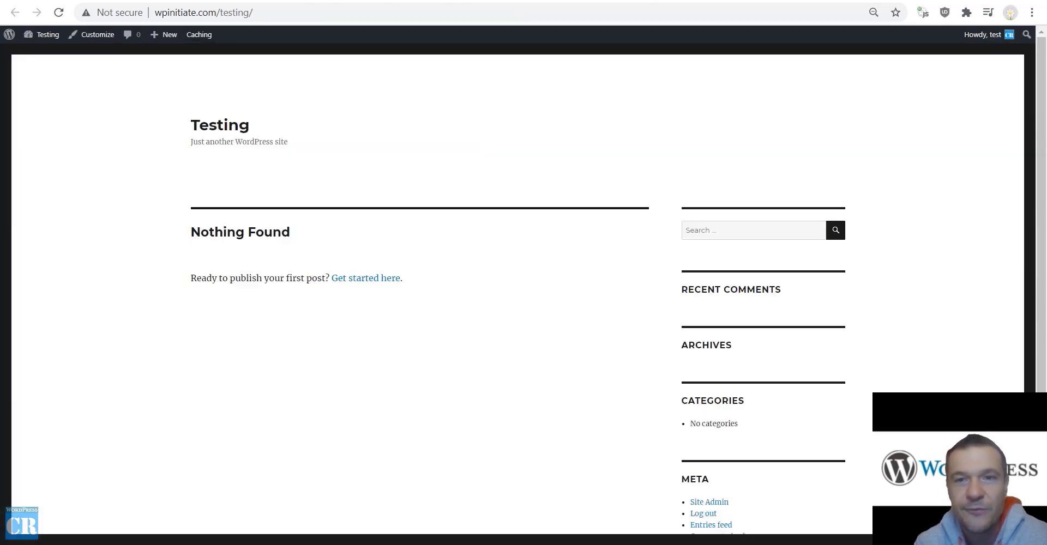
left_click(638, 1)
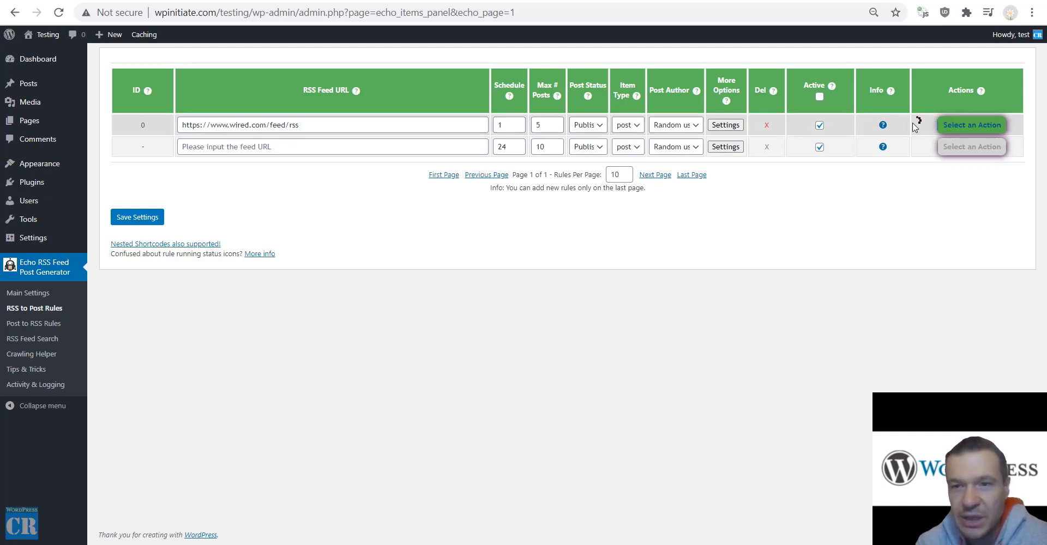
left_click(954, 128)
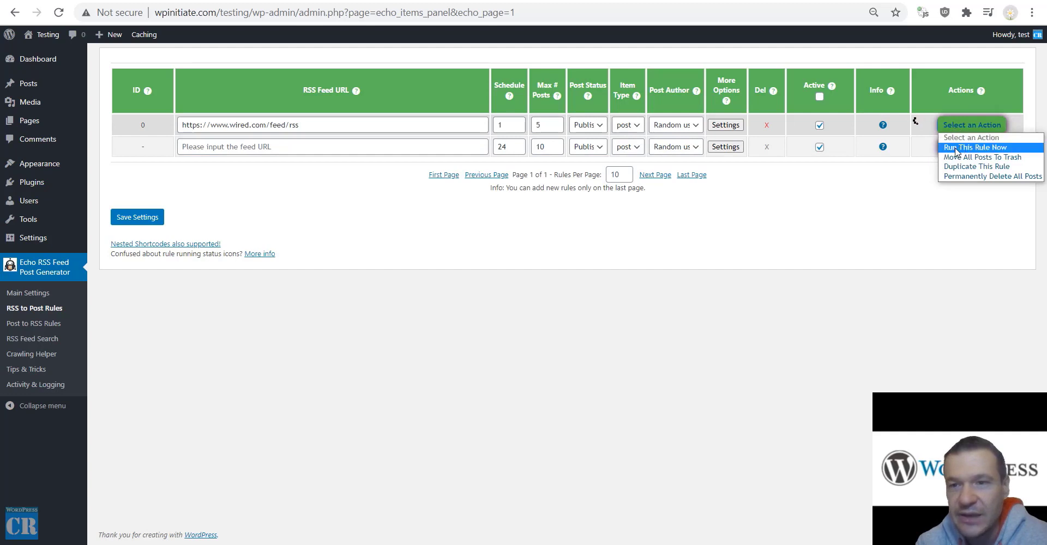
left_click(761, 238)
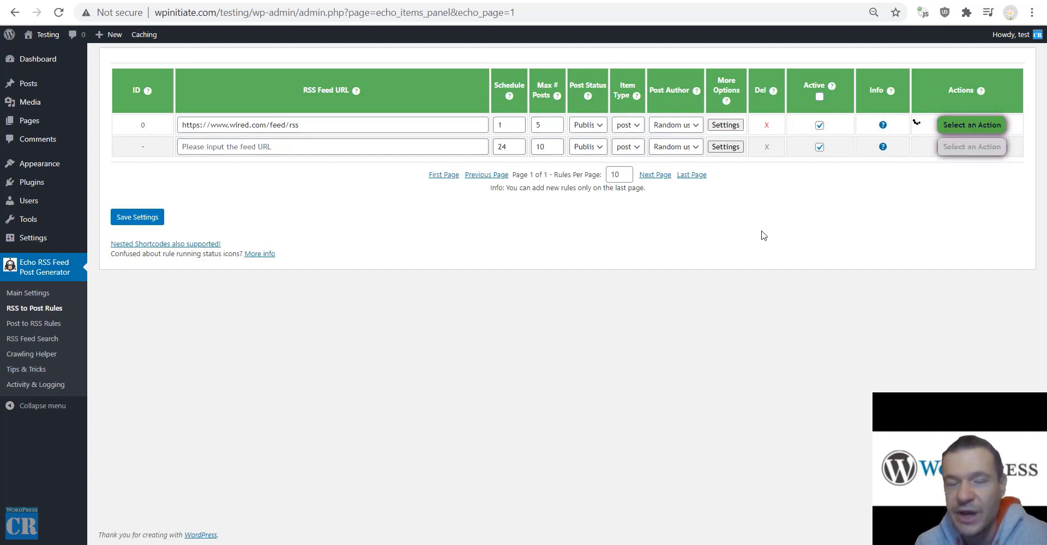
left_click(965, 126)
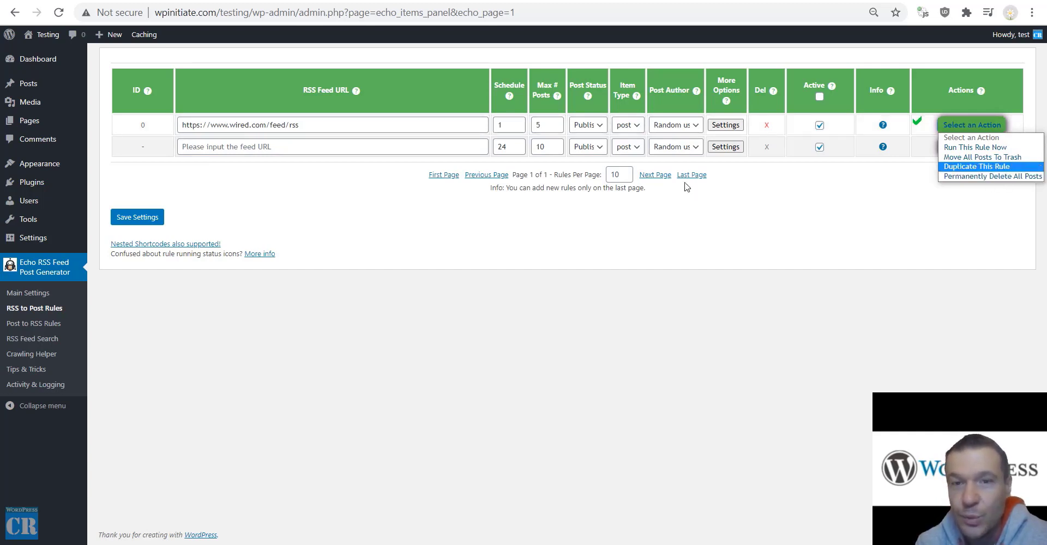
left_click(415, 199)
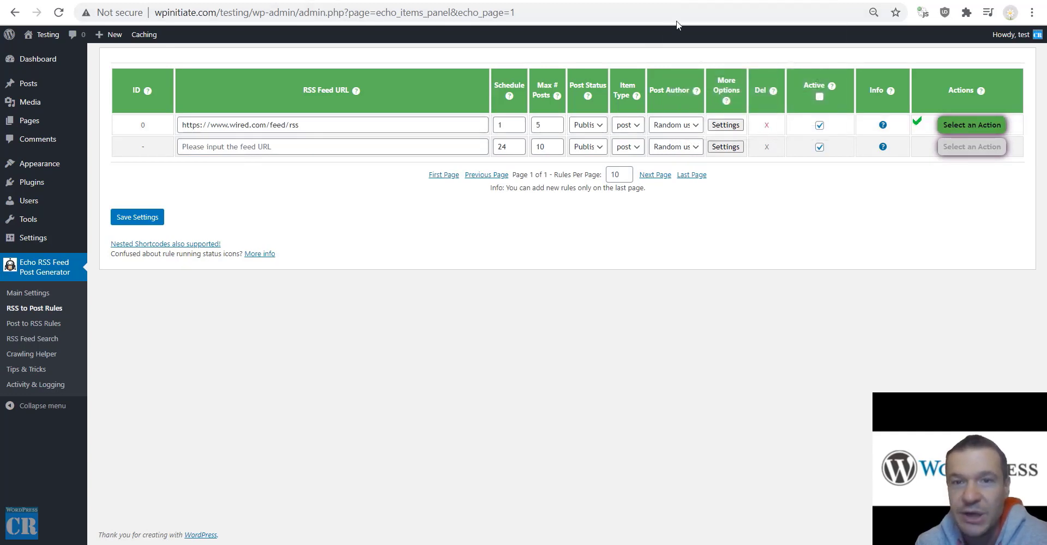
left_click(457, 0)
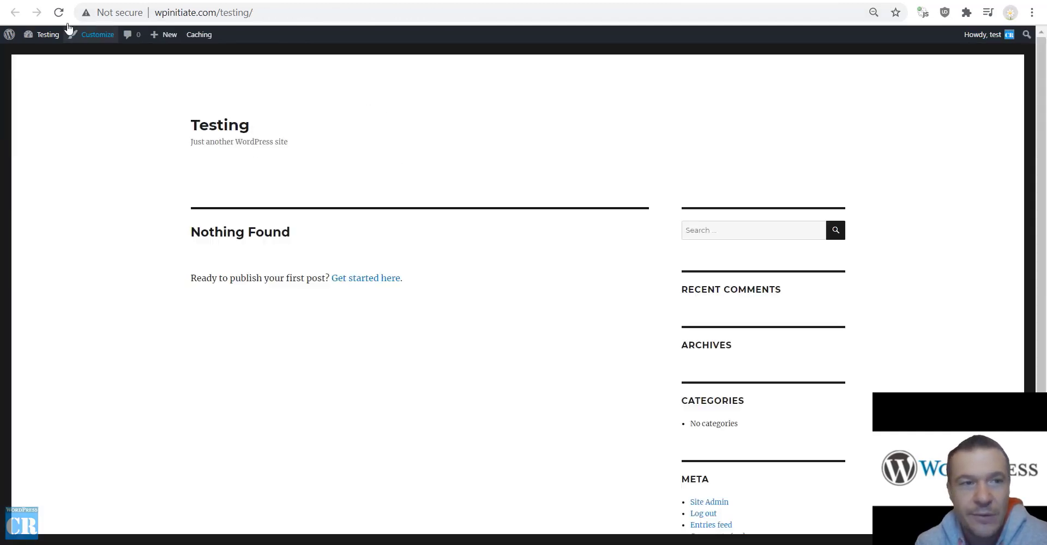
left_click(58, 11)
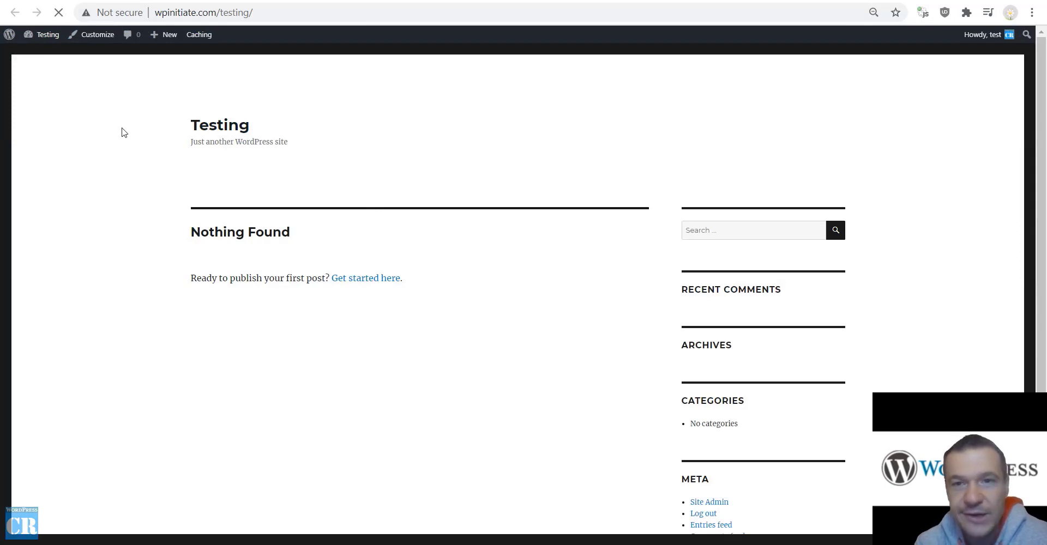
scroll(139, 171, "down", 6)
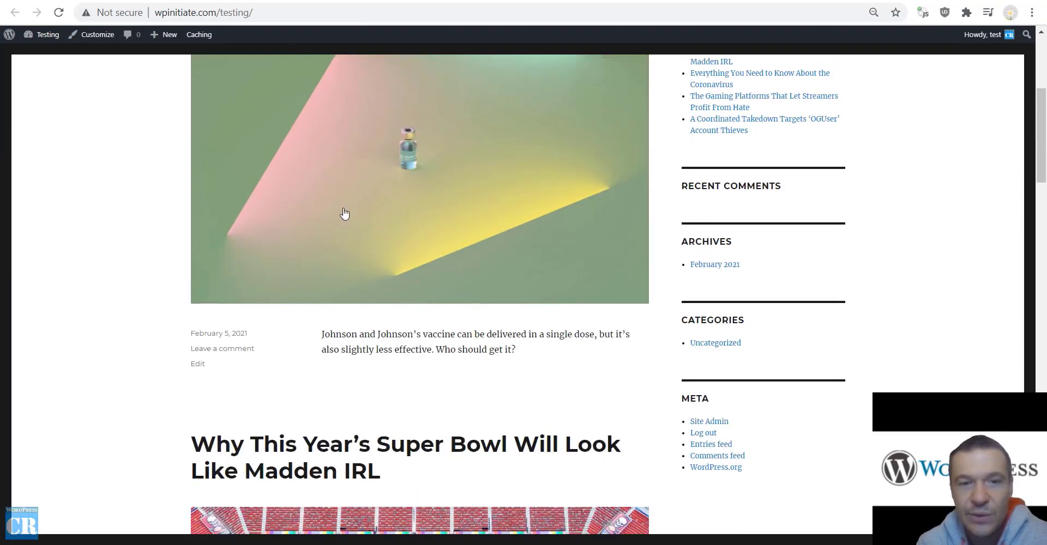
scroll(344, 214, "down", 15)
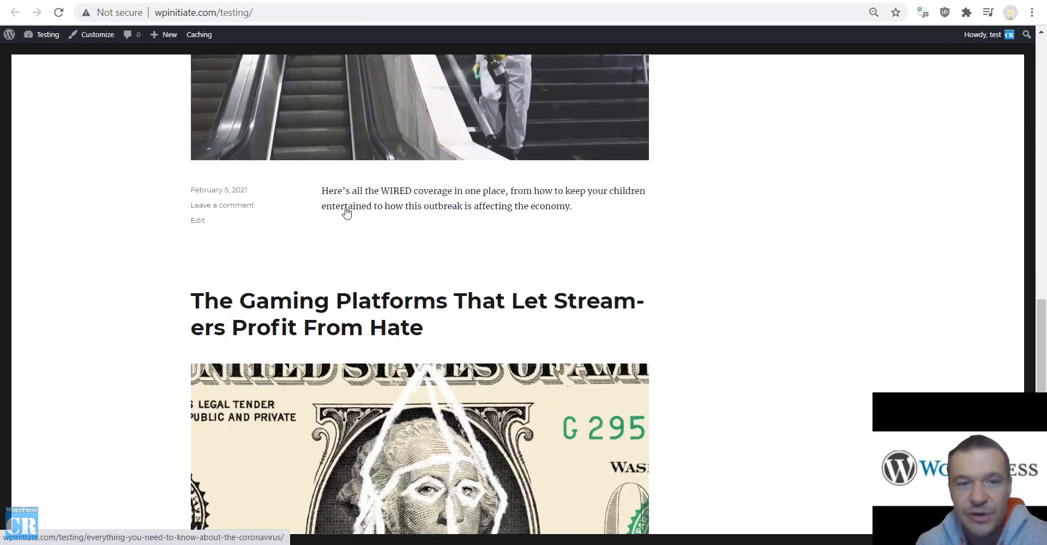
scroll(344, 214, "down", 5)
scroll(351, 229, "up", 20)
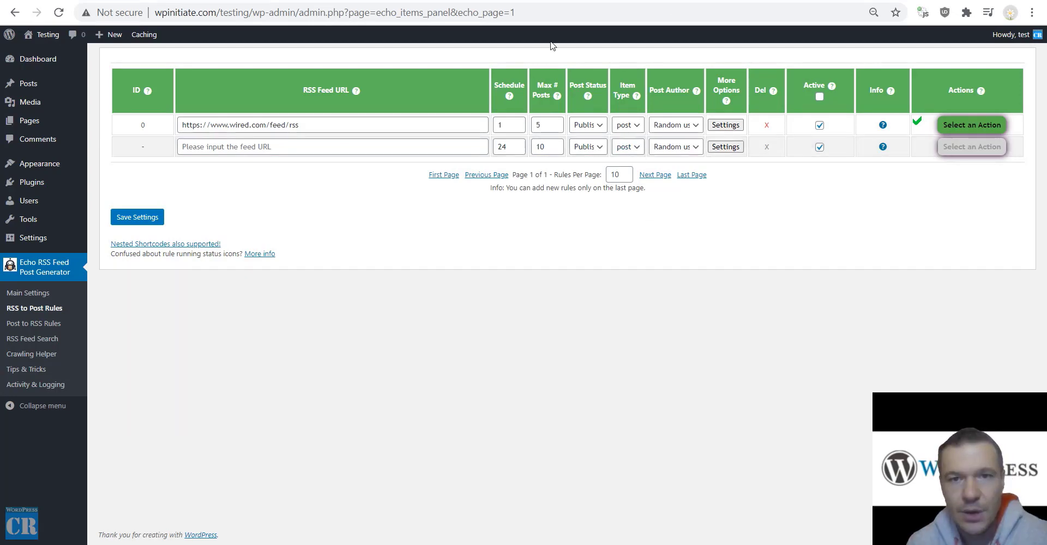
left_click(724, 125)
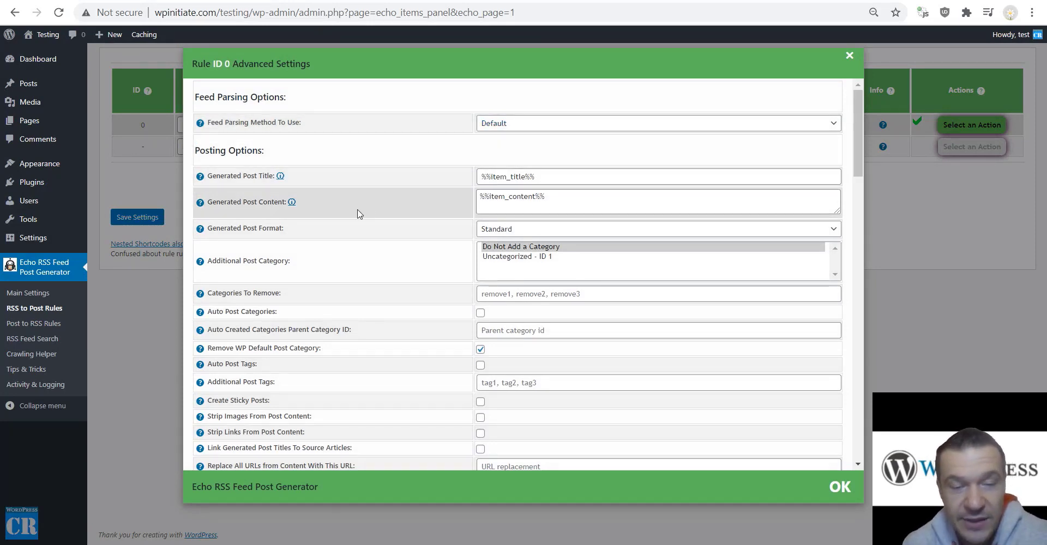
scroll(358, 213, "down", 5)
scroll(859, 190, "down", 3)
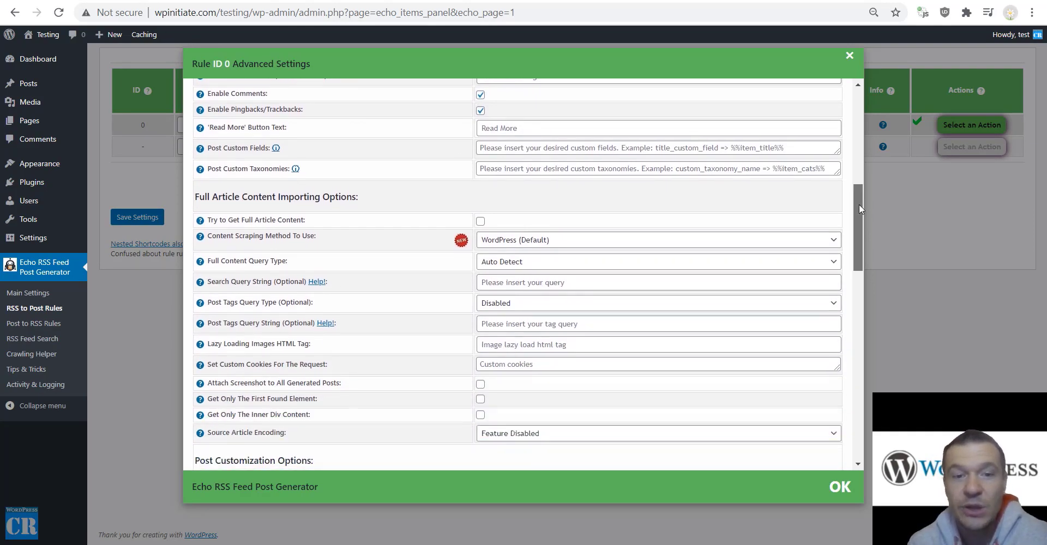
left_click_drag(858, 203, 834, 107)
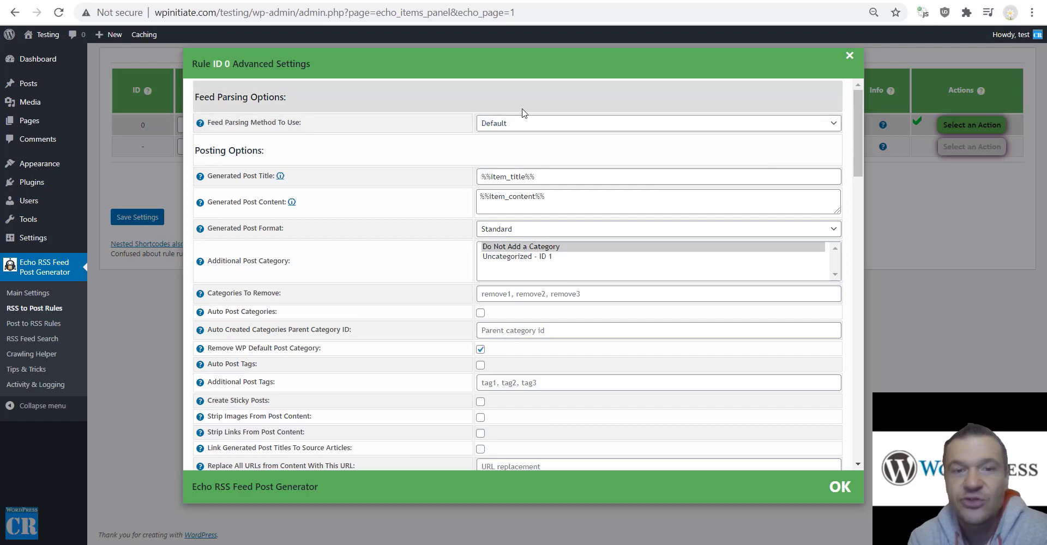
left_click(924, 172)
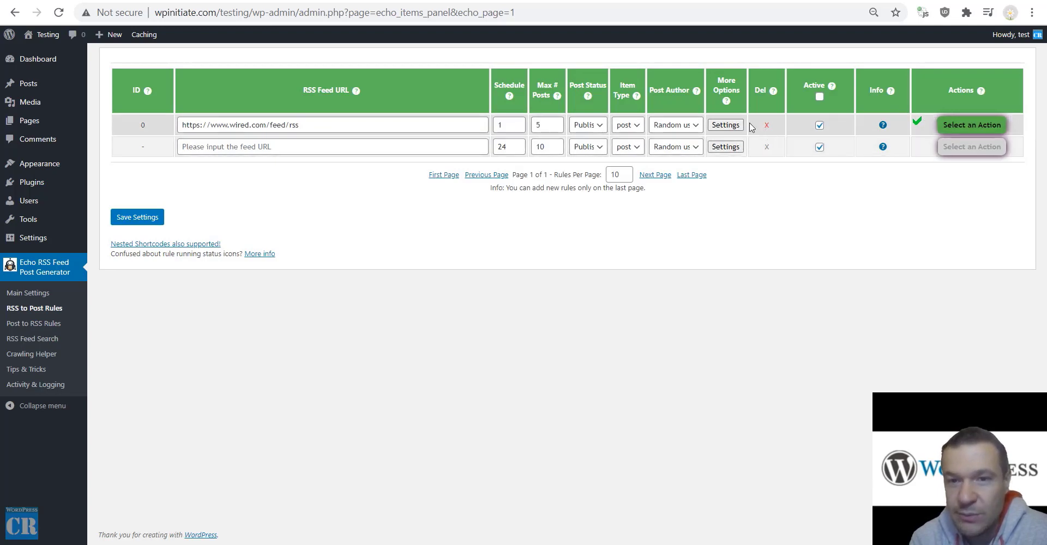
In the Wired rule's advanced settings, try SimplePie and Echo parser, then return Feed Parsing Method to Default.
left_click(725, 125)
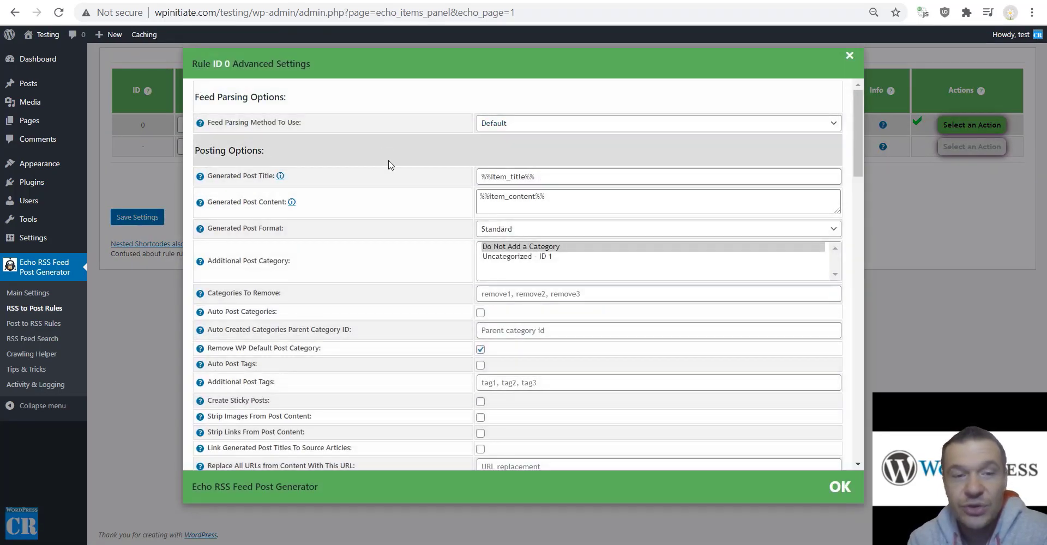
left_click(489, 125)
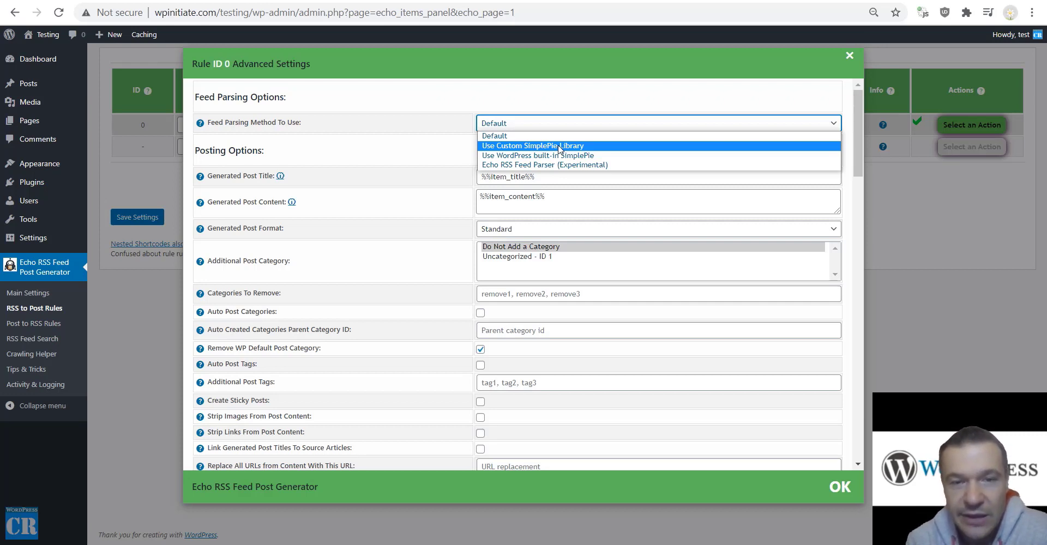
left_click(532, 156)
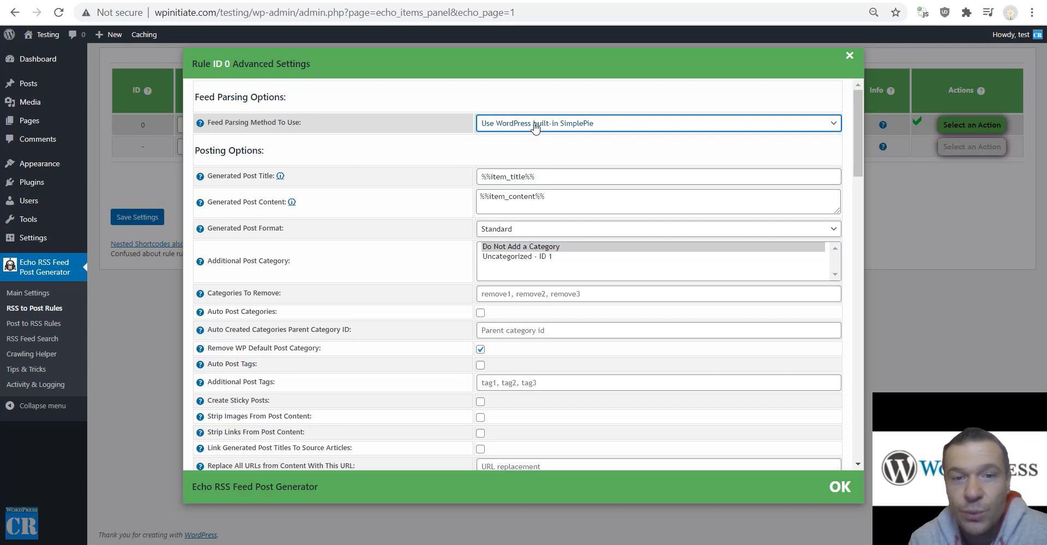
left_click(563, 126)
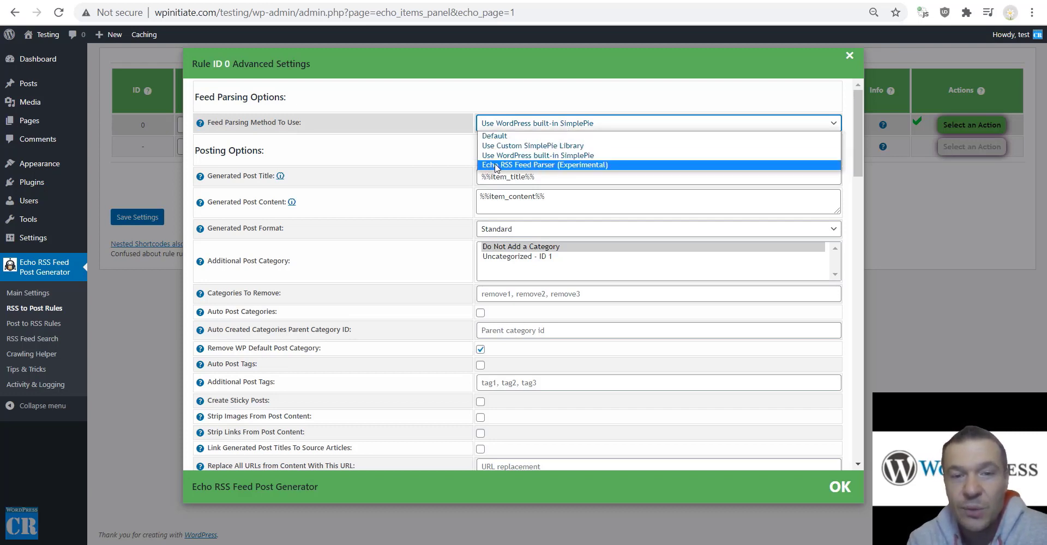
left_click(576, 166)
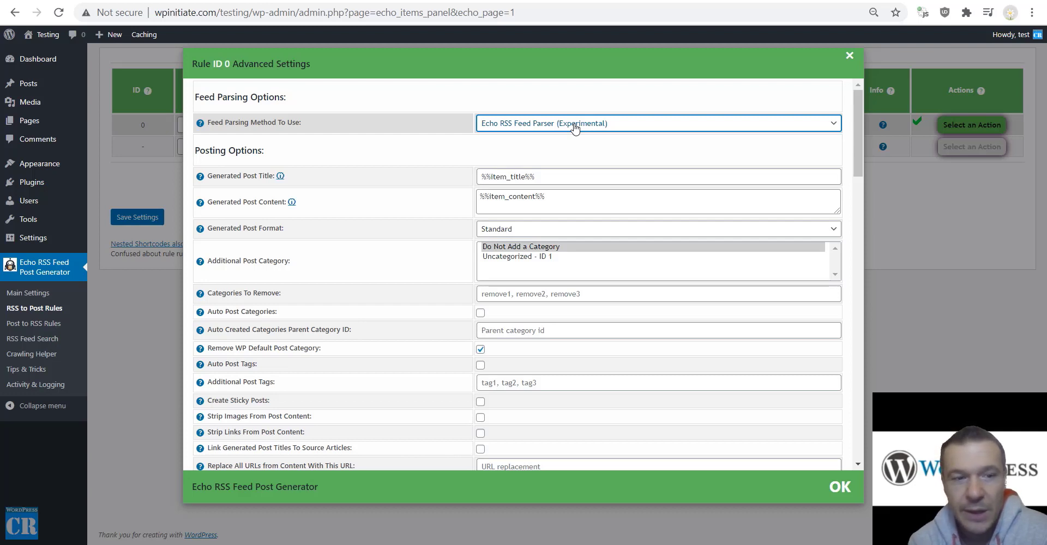
left_click(499, 132)
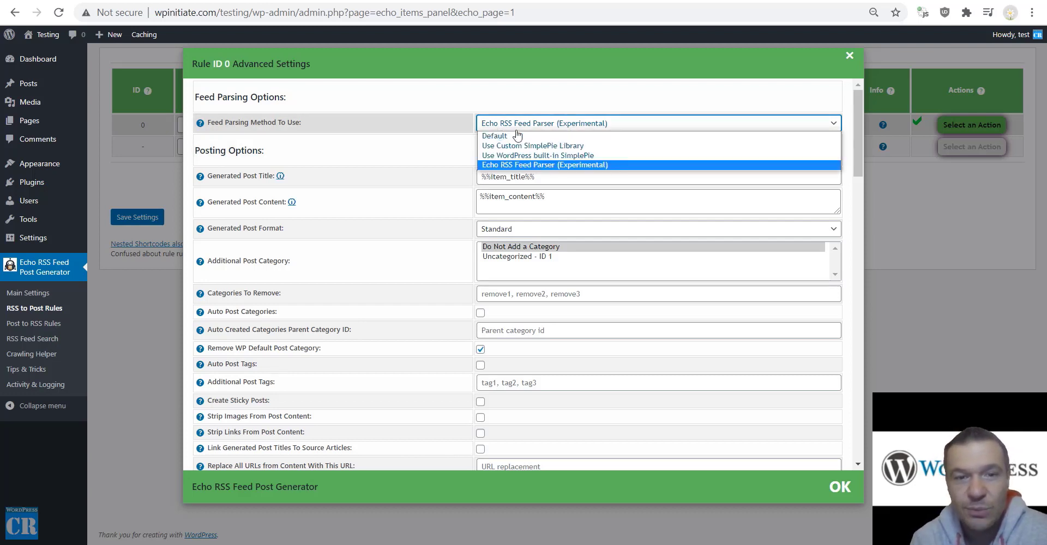
left_click(551, 137)
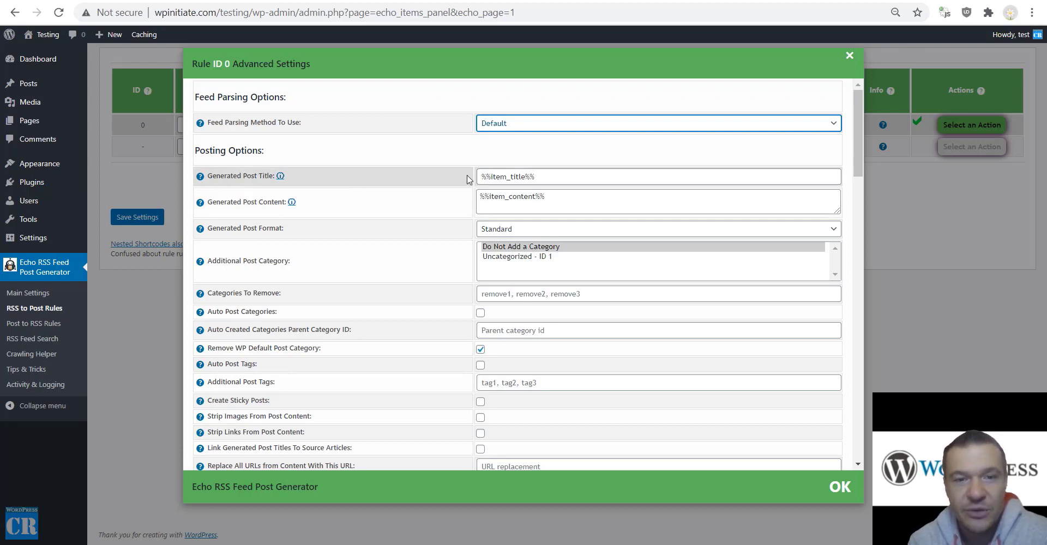
Prefix the Generated Post Title with 'Breaking News: ' before %%item_title%%.
left_click_drag(481, 176, 535, 176)
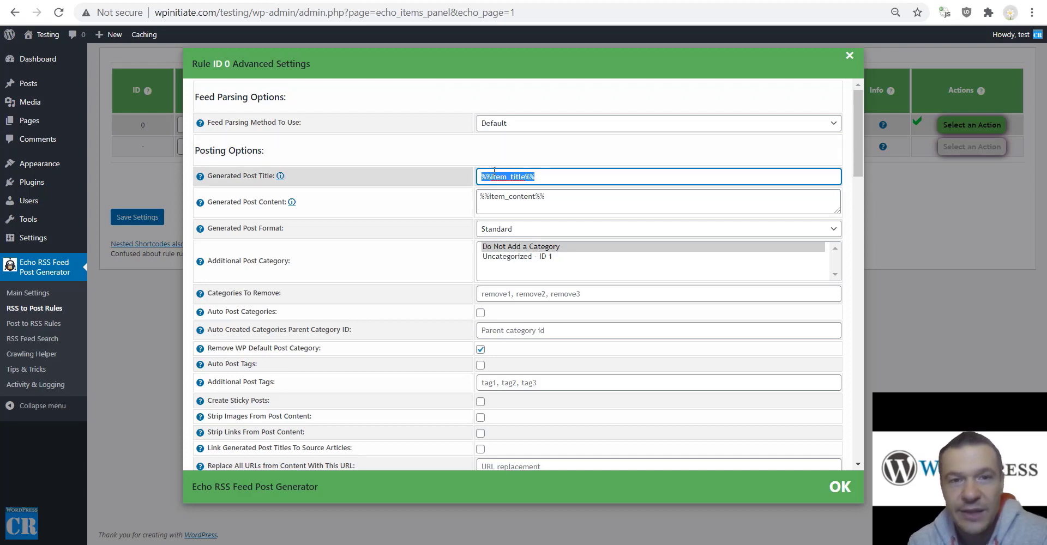
mouse_move(200, 177)
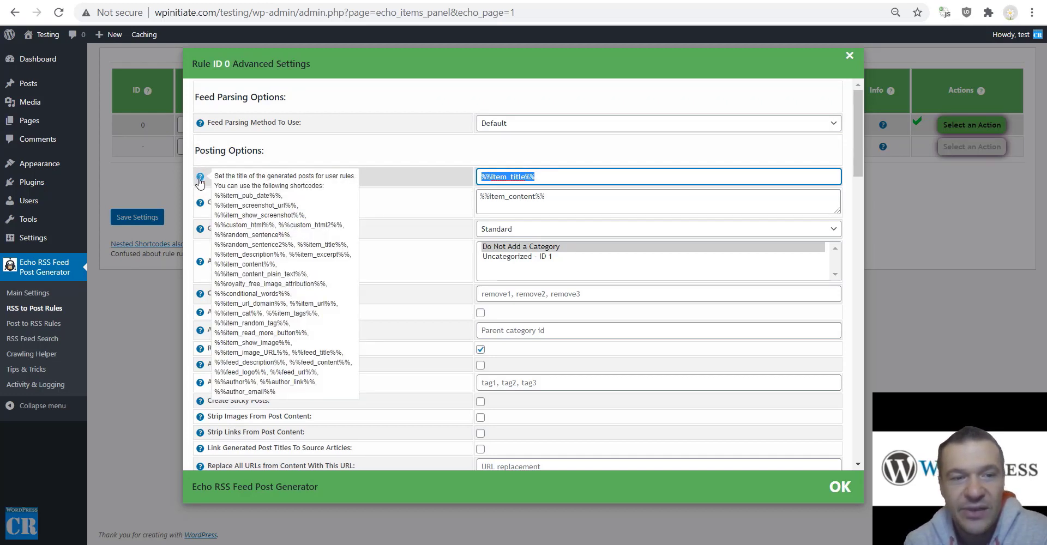
left_click_drag(215, 196, 294, 380)
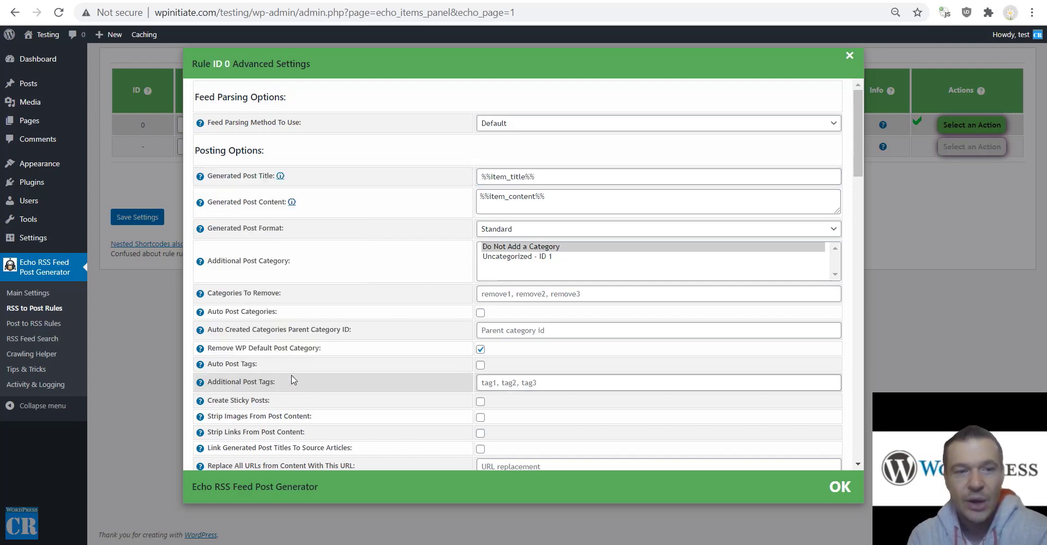
mouse_move(200, 184)
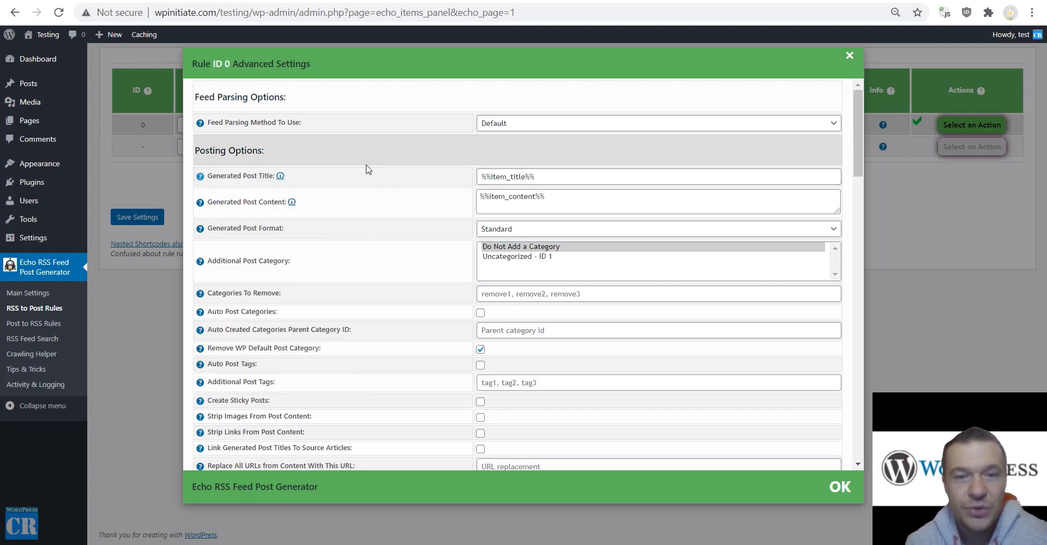
left_click(480, 177)
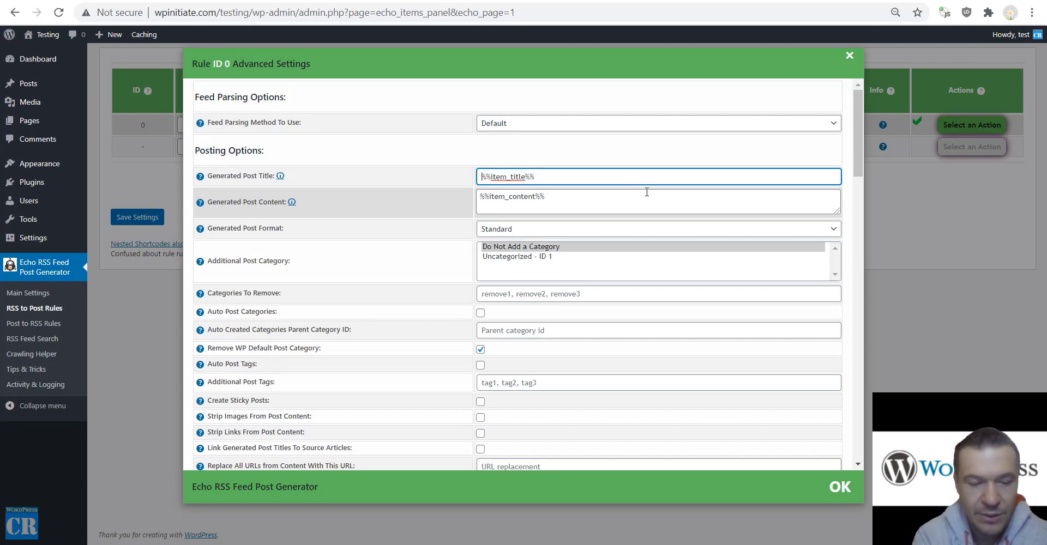
type("Breaking News")
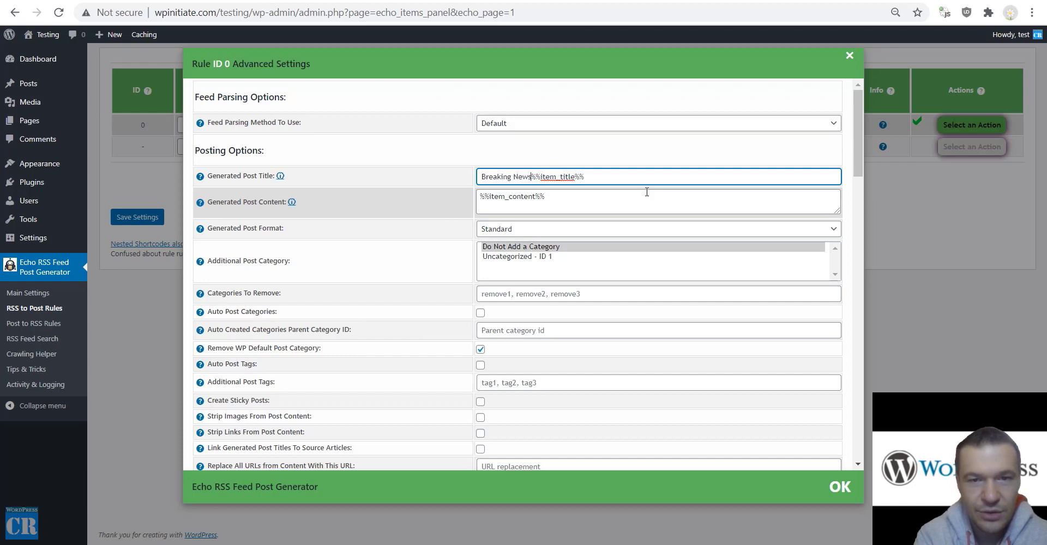
type(":")
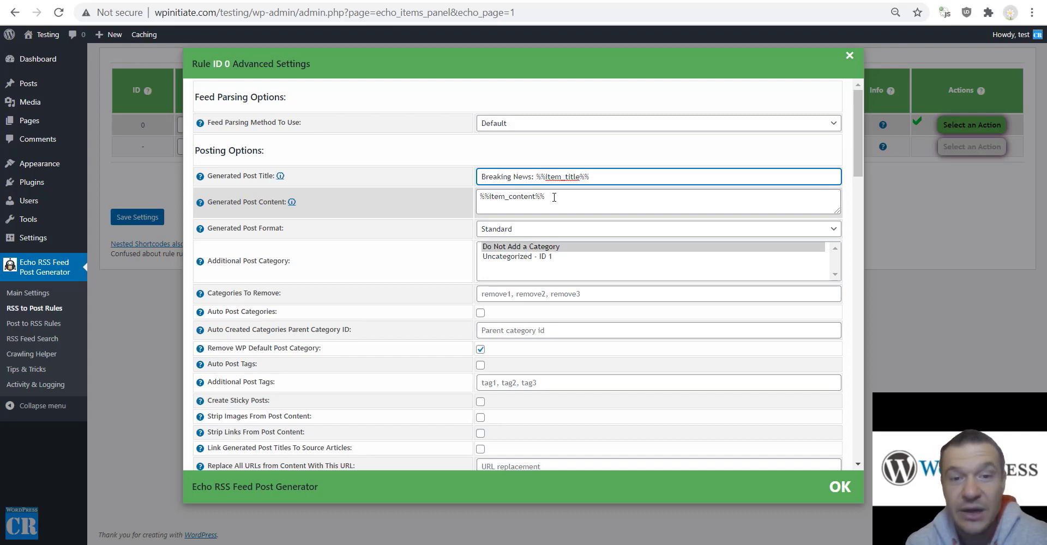
Review the shortcodes listed in the post content help.
mouse_move(197, 204)
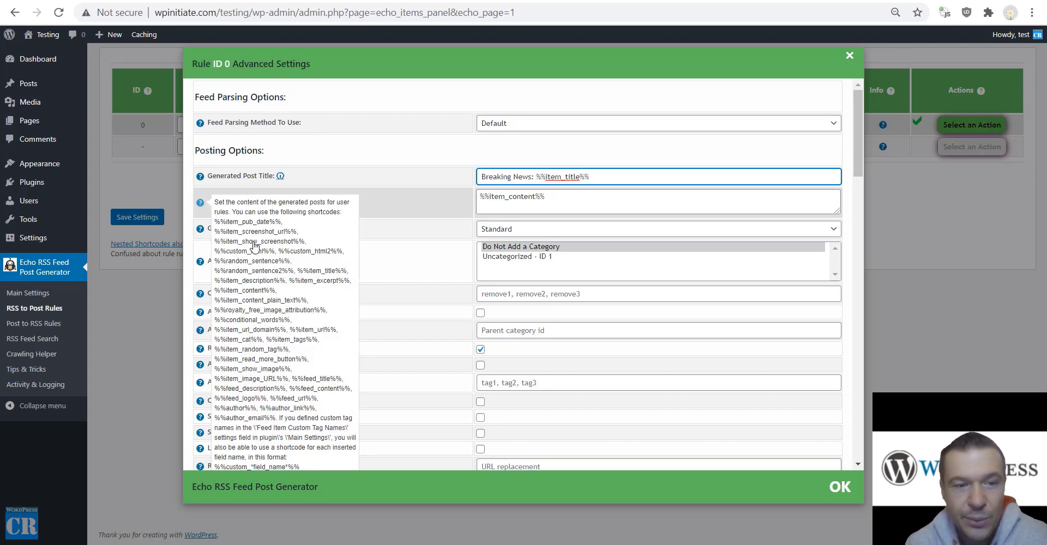
scroll(256, 244, "down", 5)
scroll(256, 243, "up", 5)
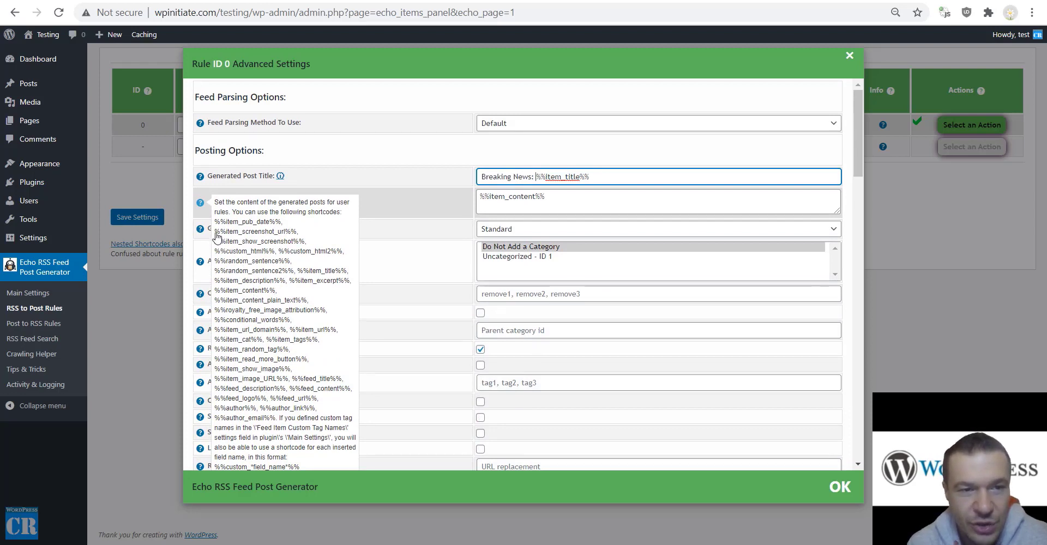
left_click_drag(215, 233, 296, 376)
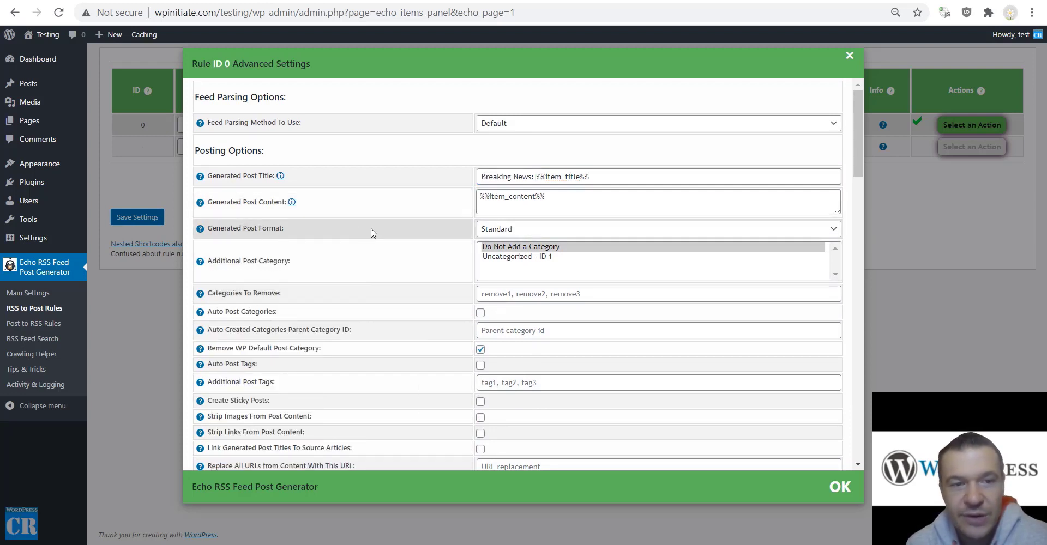
Keep the Standard post format and set the additional post category to Uncategorized - ID 1.
left_click(483, 229)
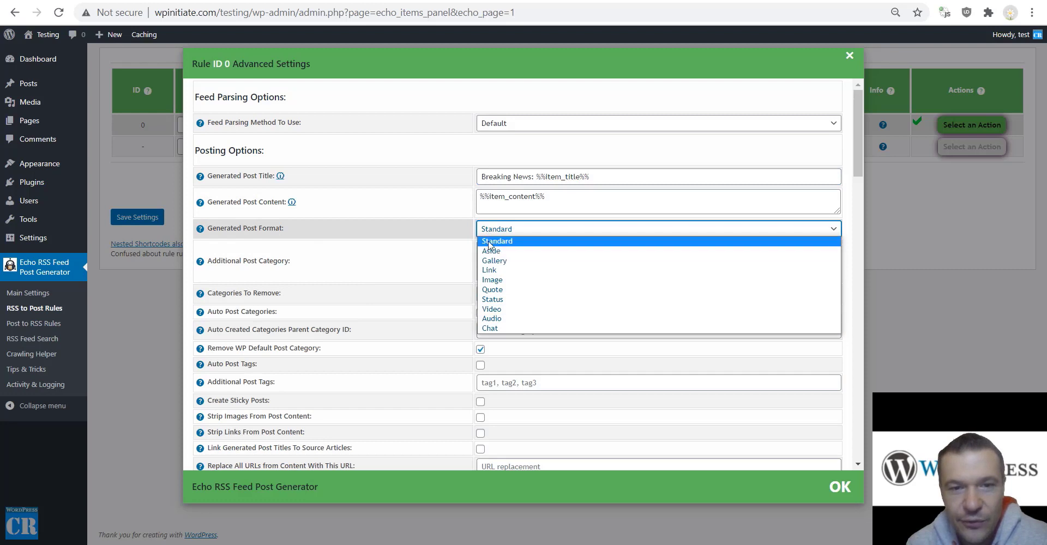
left_click(414, 240)
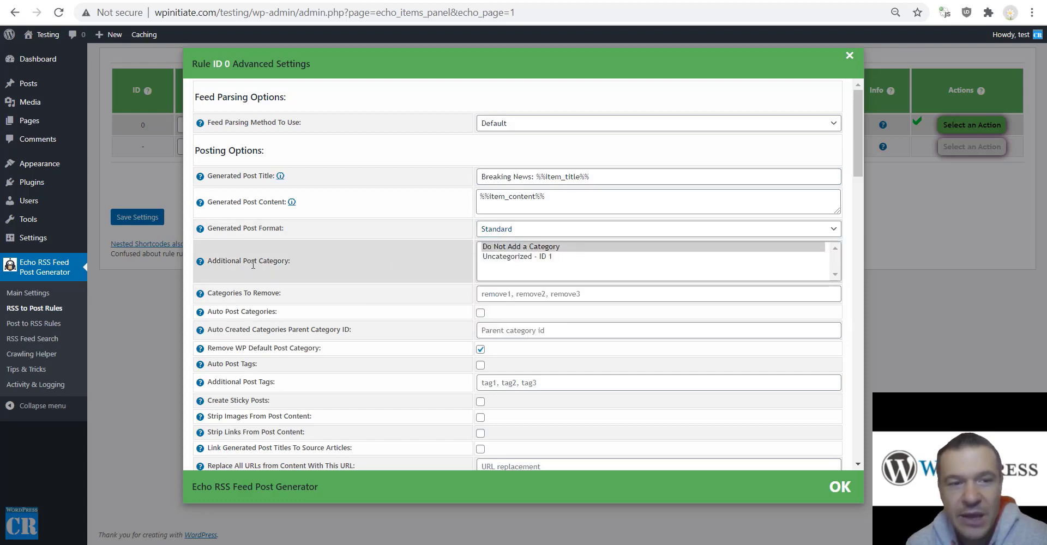
left_click(499, 259)
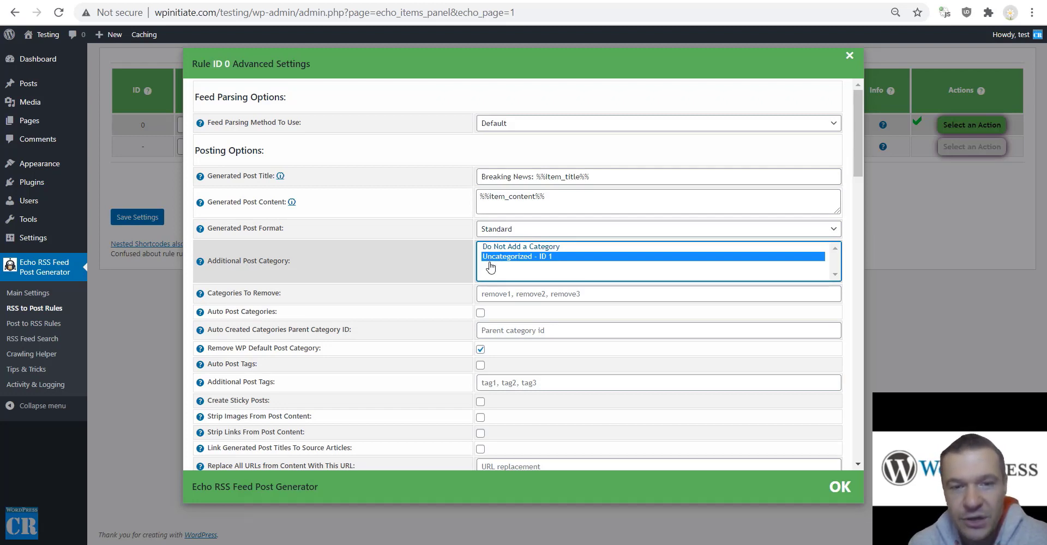
left_click(492, 252, "ctrl")
left_click(492, 250)
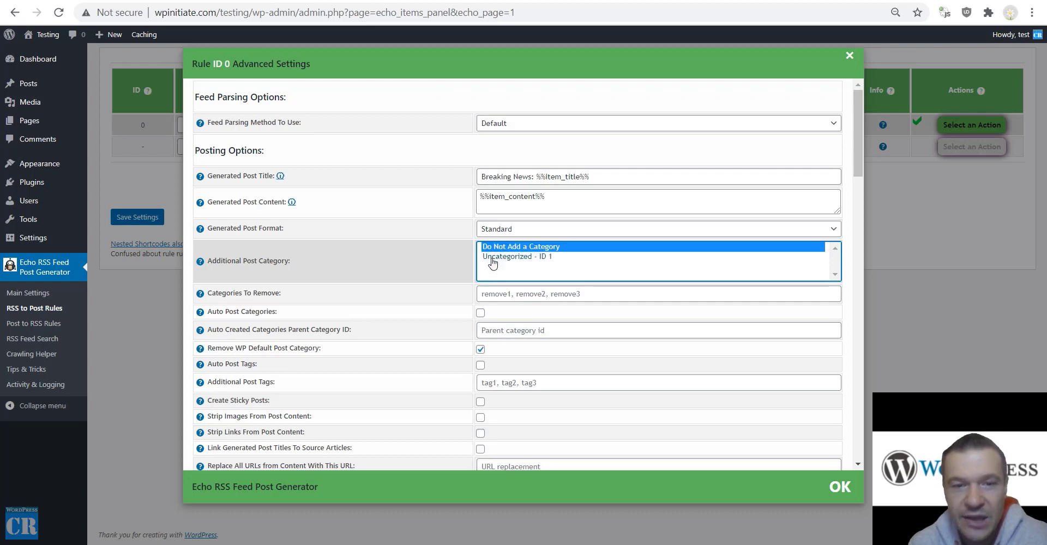
left_click(493, 257)
left_click(407, 273)
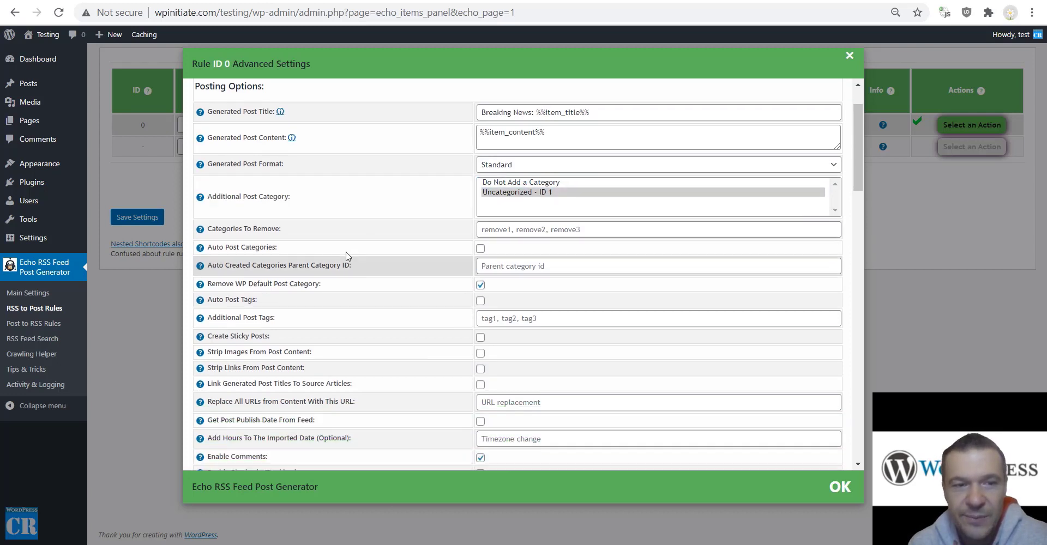
Leave Auto Post Categories unchecked and look at the categories-to-remove field.
scroll(345, 257, "down", 1)
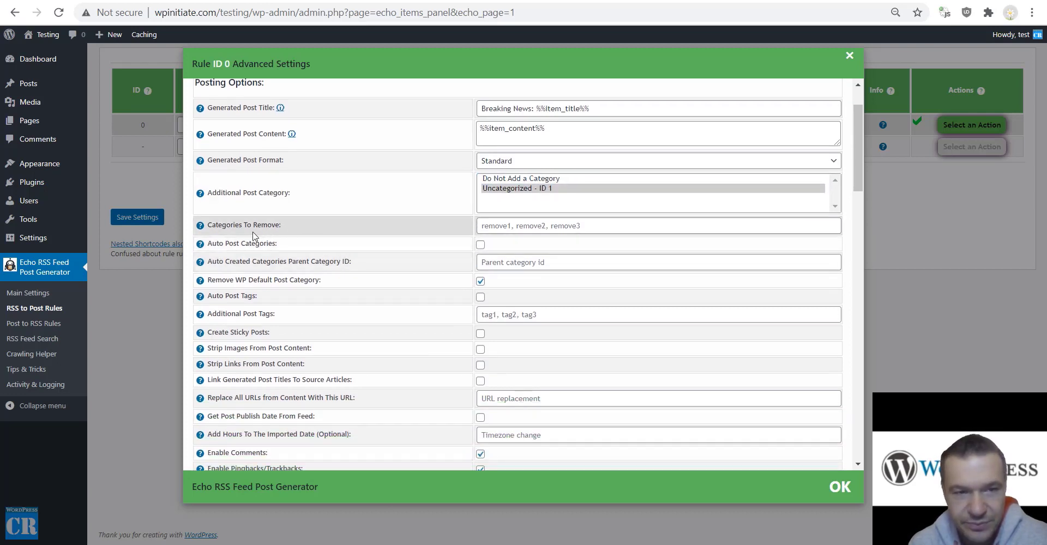
left_click(515, 225)
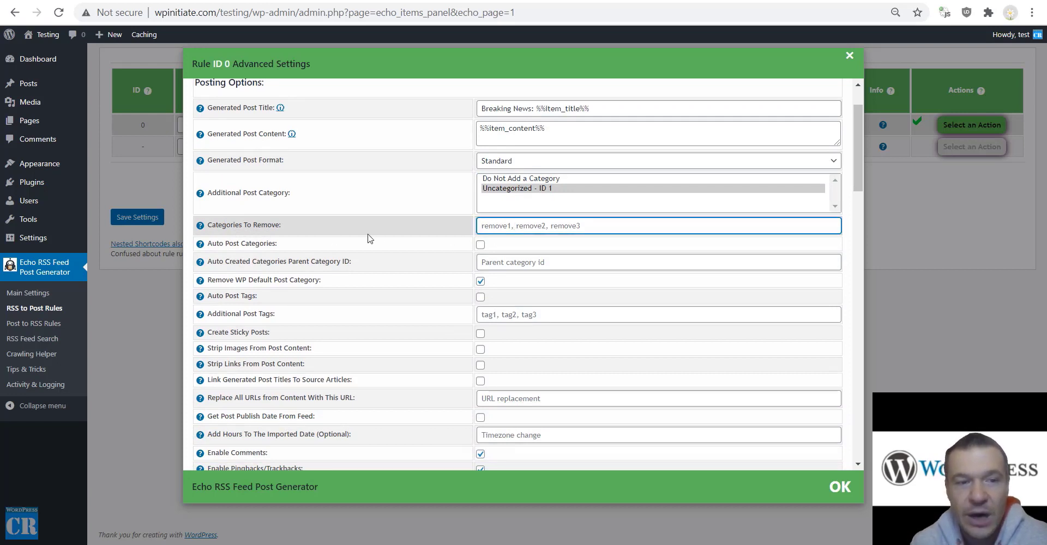
left_click(480, 245)
left_click(480, 244)
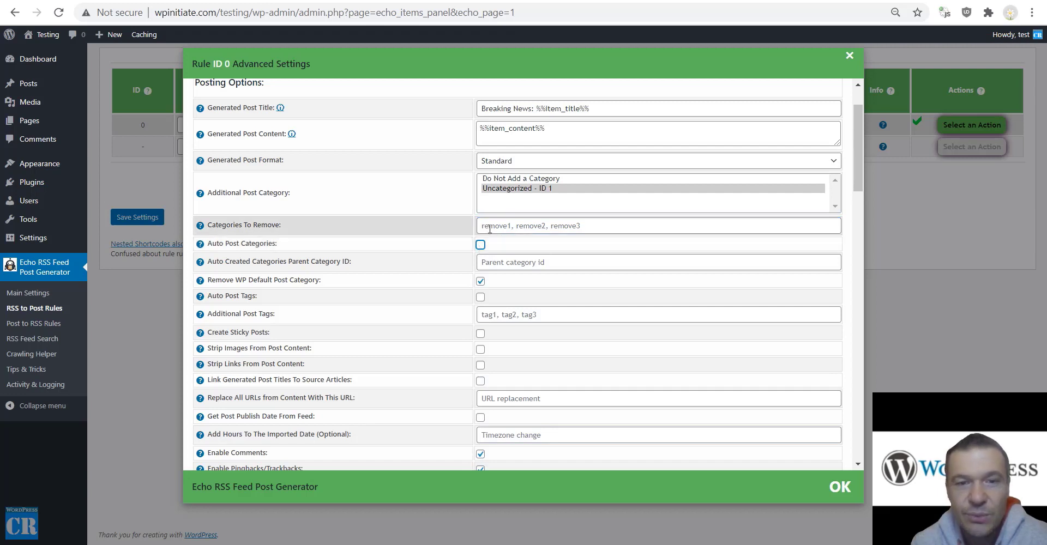
left_click(486, 227)
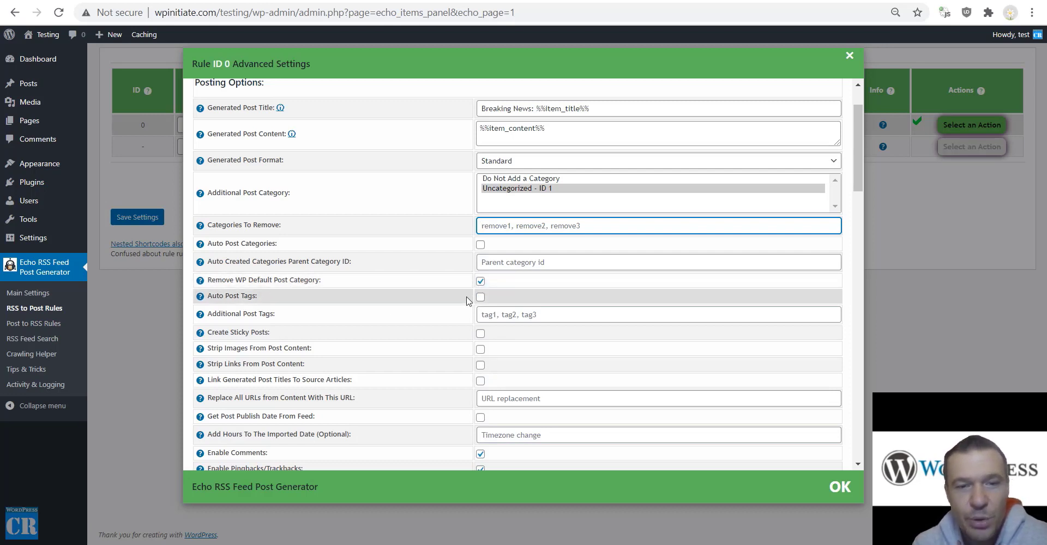
Enable Auto Post Tags, leaving Link Generated Post Titles To Source Articles off.
left_click(480, 297)
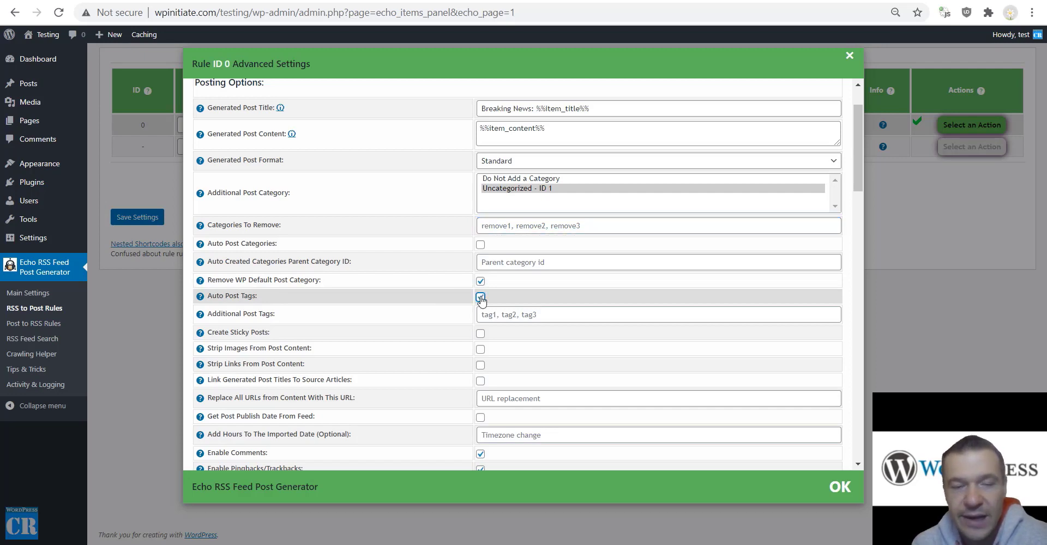
scroll(481, 299, "down", 3)
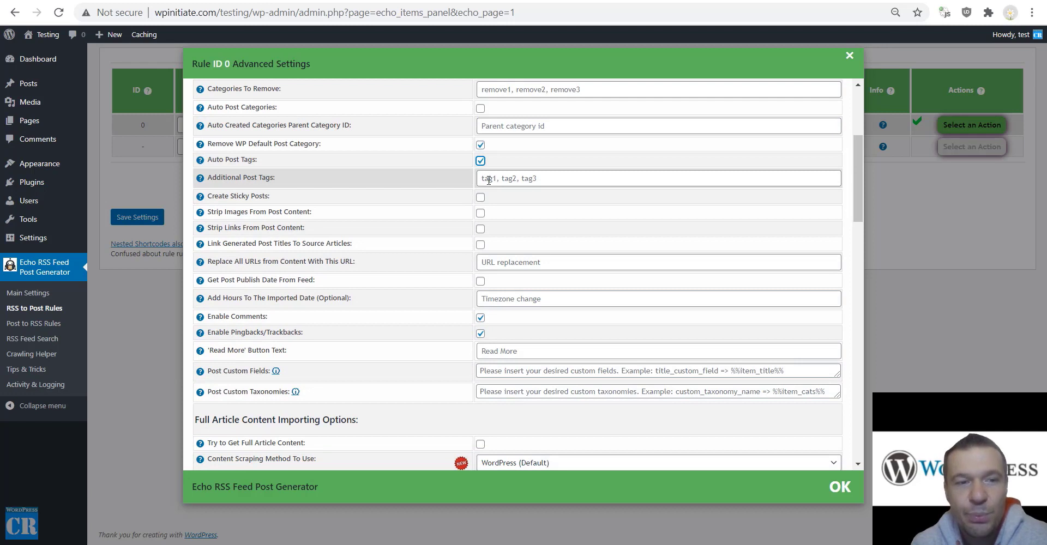
left_click(490, 182)
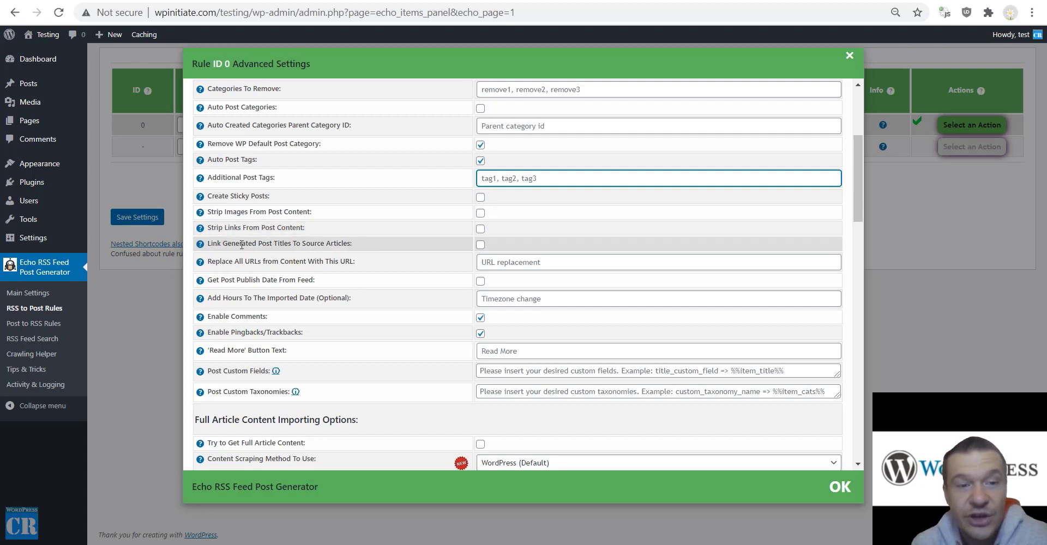
left_click_drag(351, 244, 207, 244)
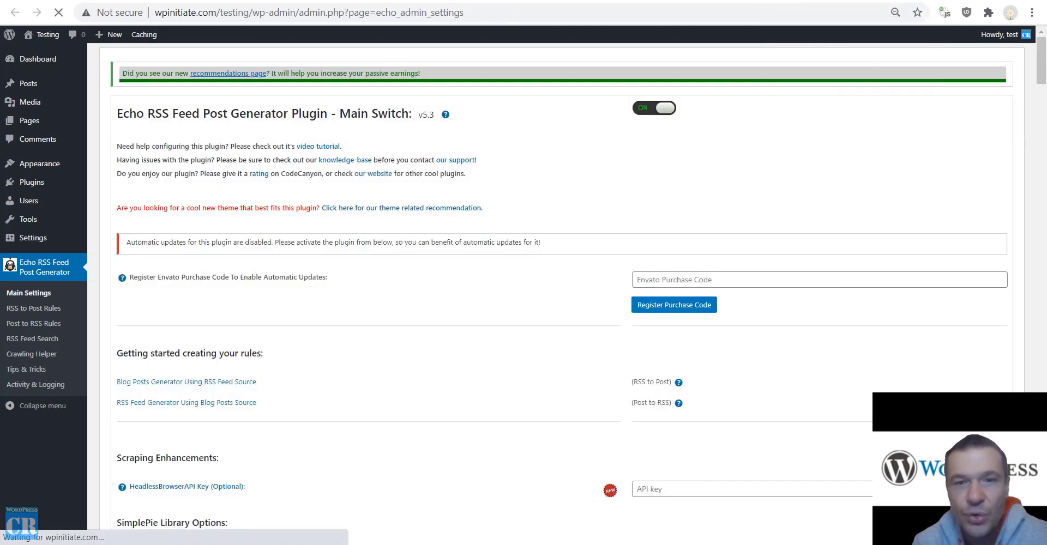
key("ctrl+f")
type("li")
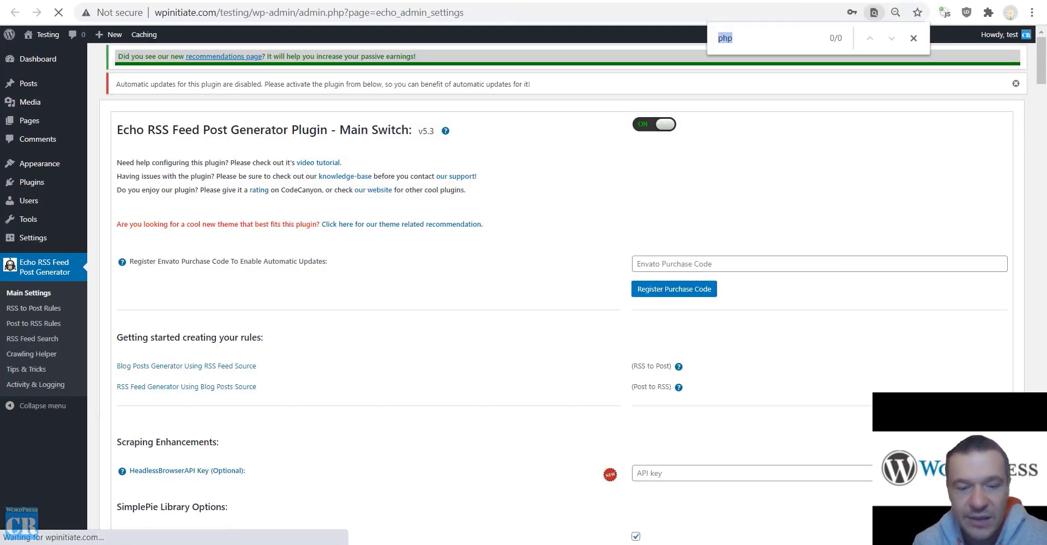
type("nk")
key("Return")
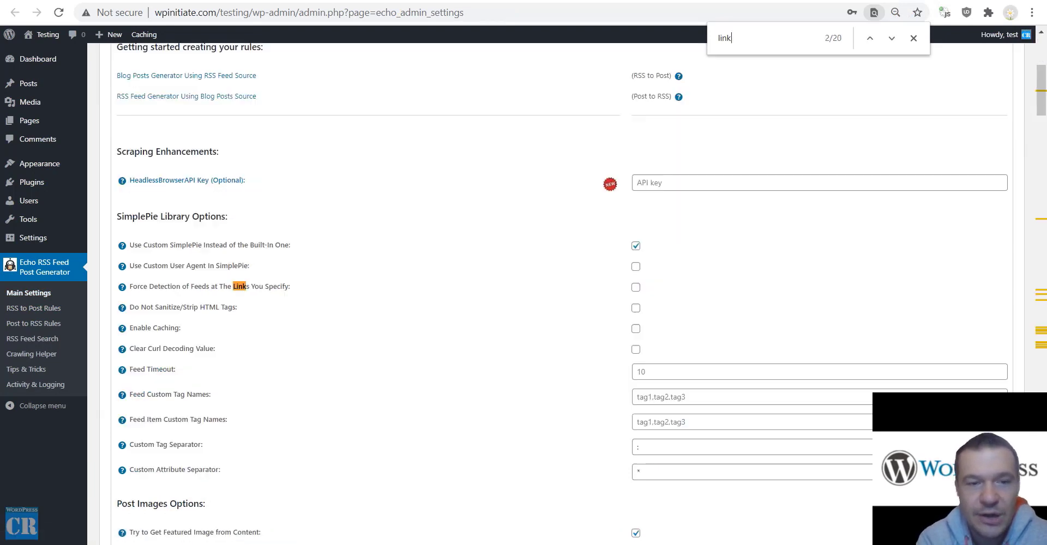
key("Return")
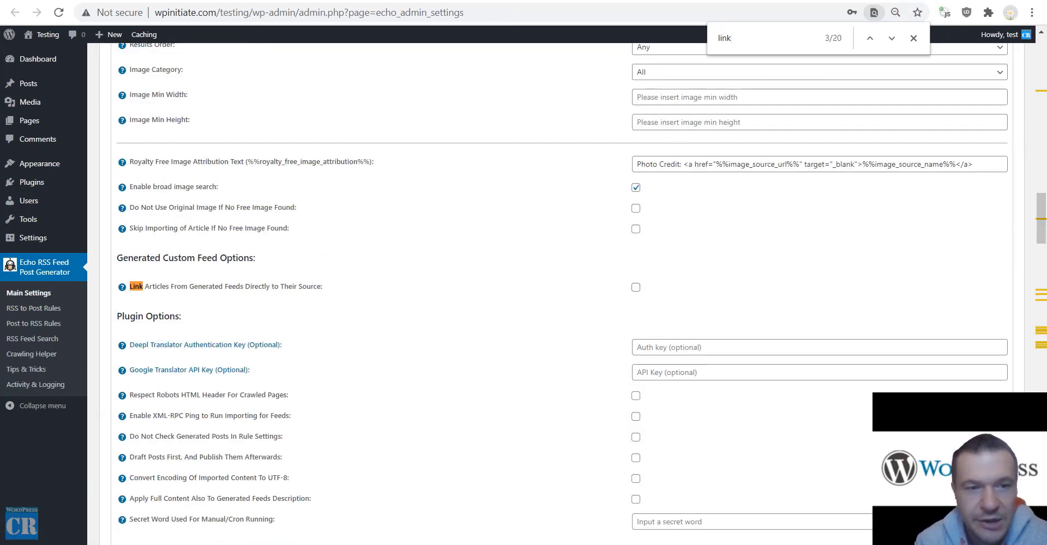
key("Return")
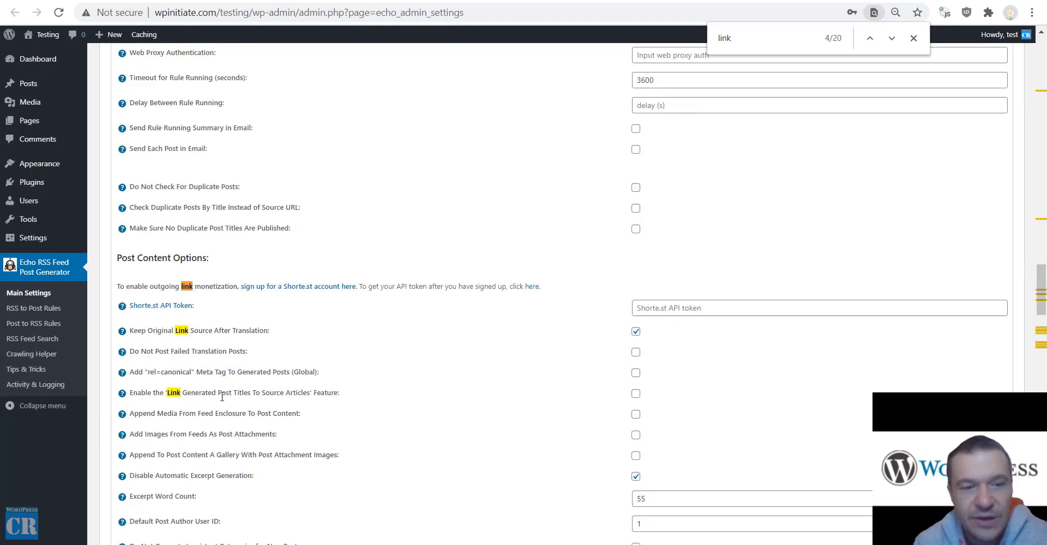
left_click_drag(338, 392, 131, 393)
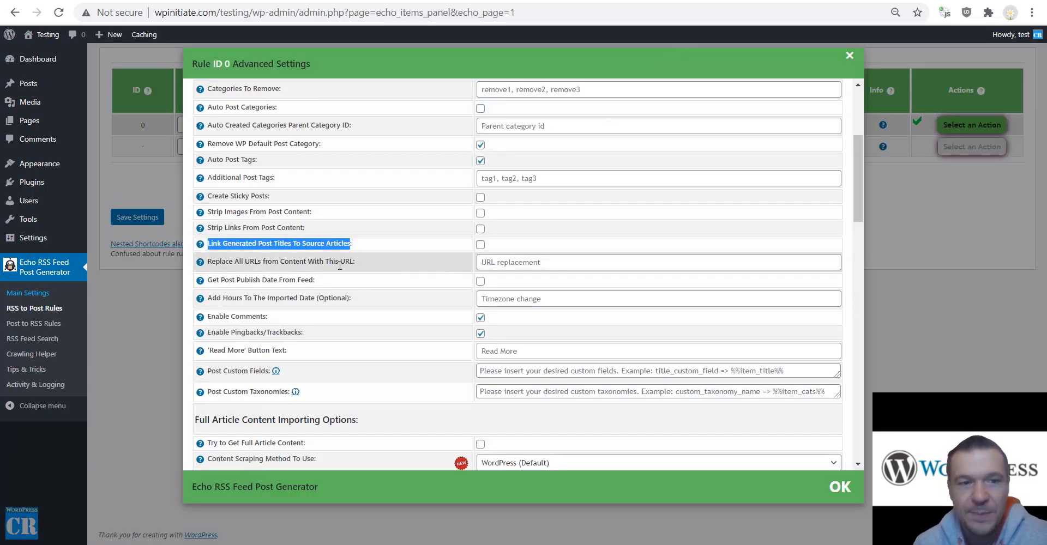
left_click(224, 269)
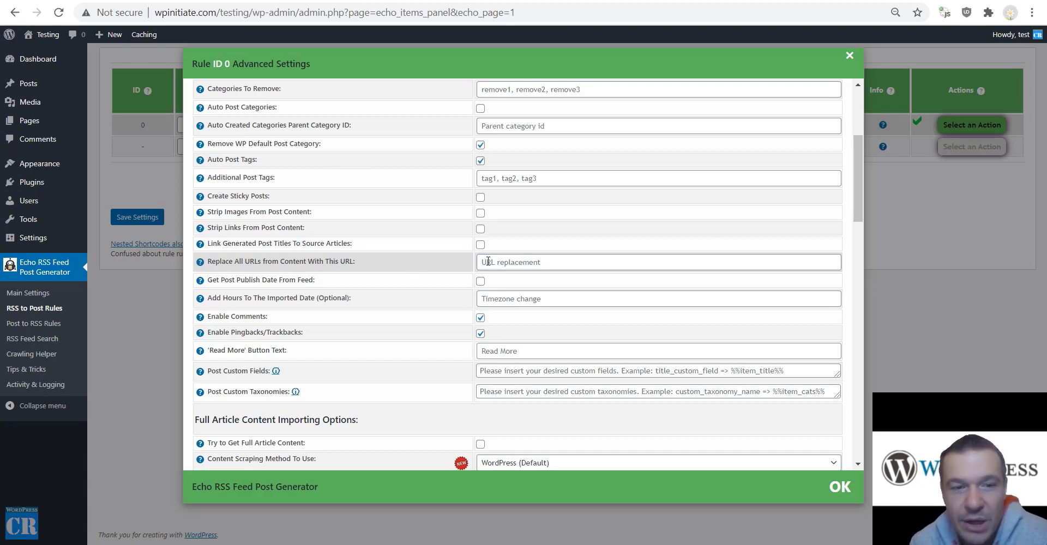
left_click_drag(225, 279, 317, 281)
left_click(314, 280)
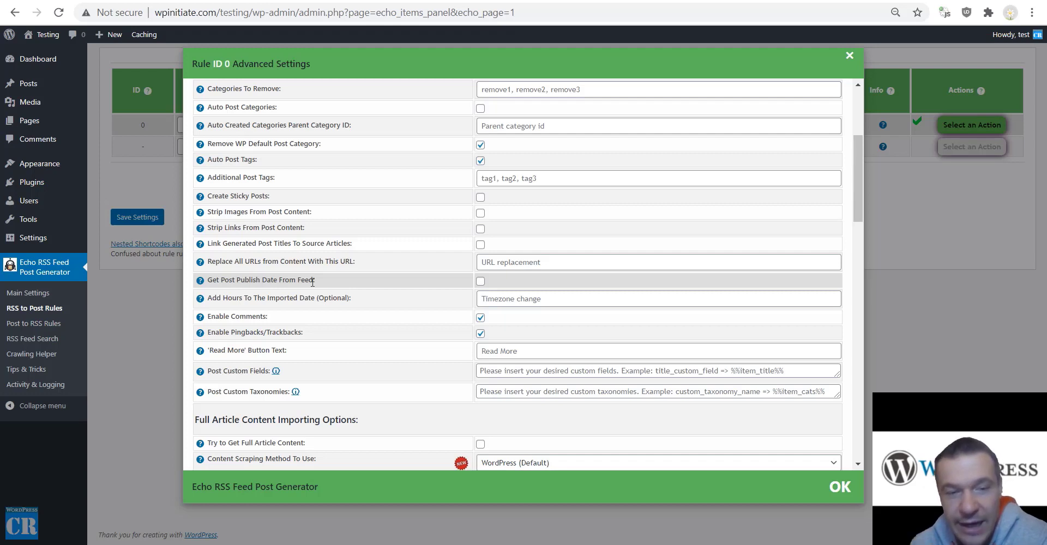
left_click(503, 298)
type("1")
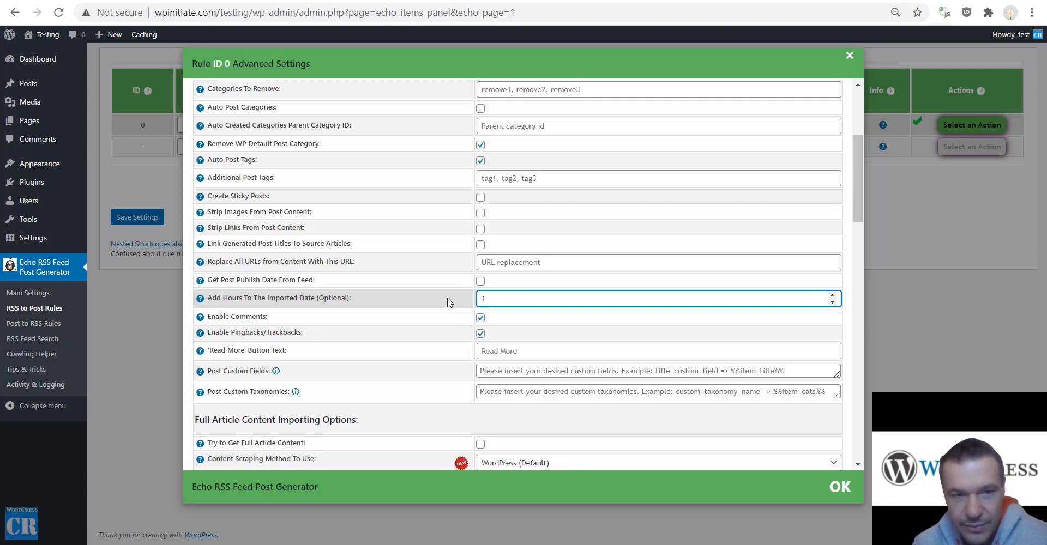
key("BackSpace")
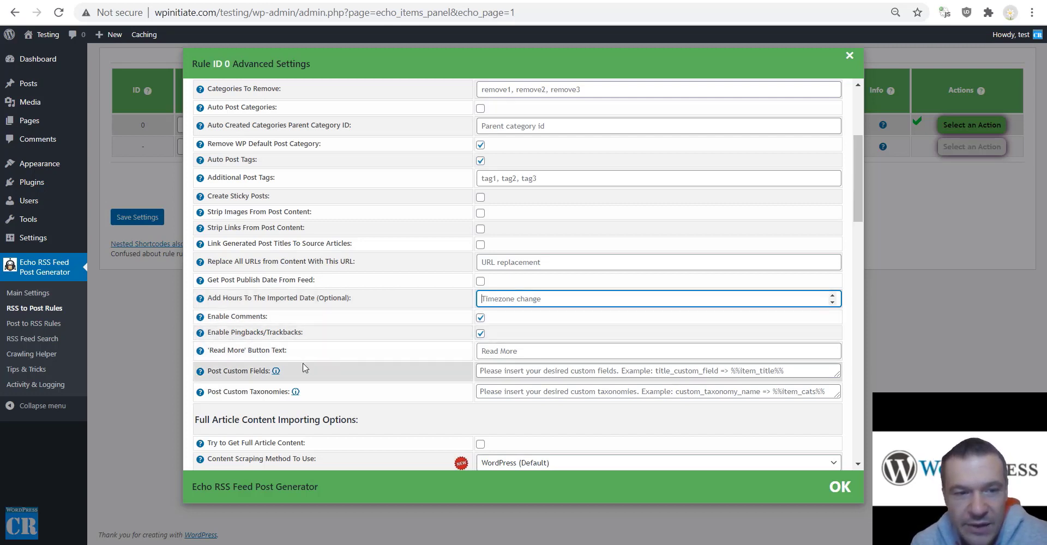
scroll(381, 327, "down", 3)
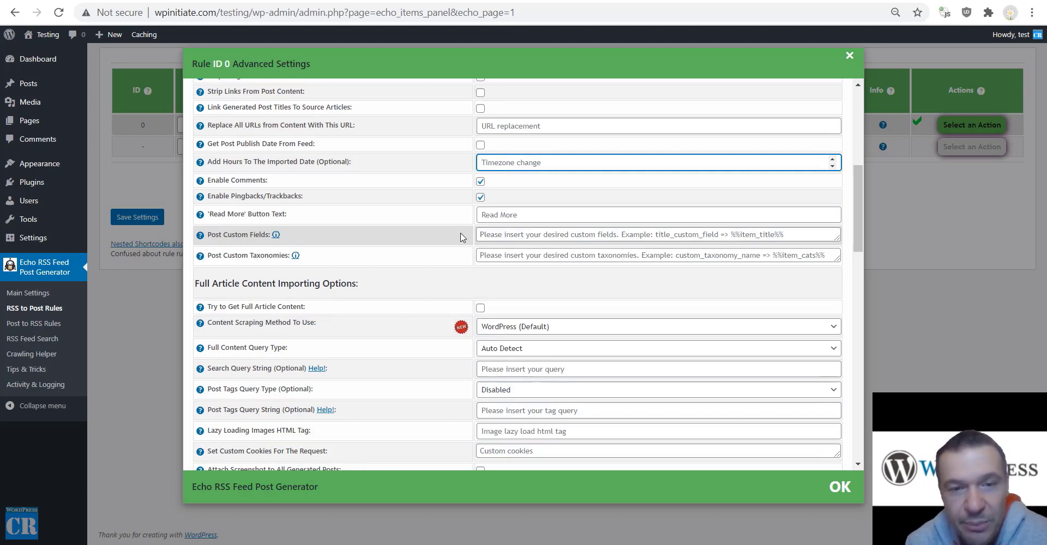
mouse_move(211, 239)
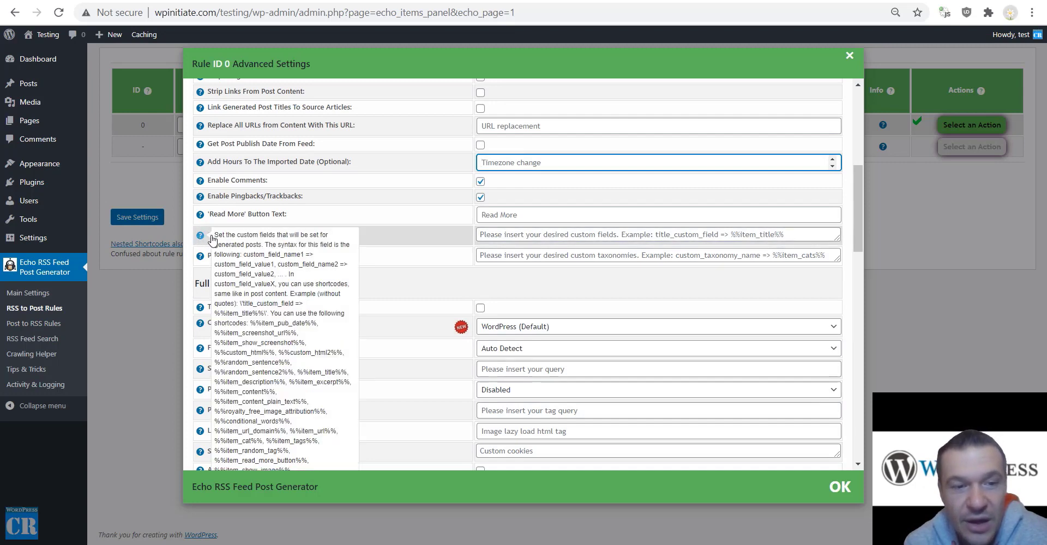
left_click_drag(244, 254, 307, 262)
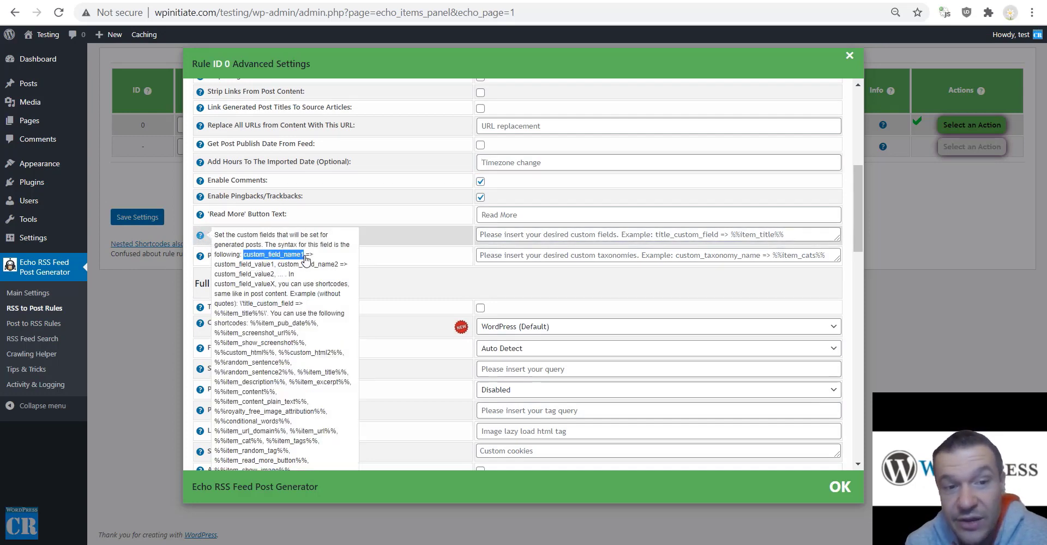
left_click_drag(306, 261, 309, 261)
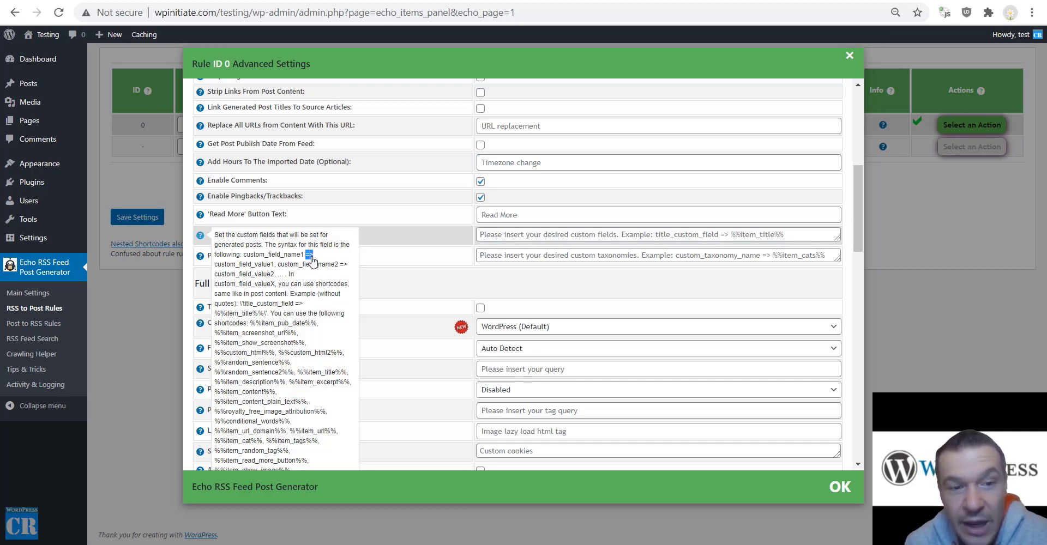
left_click(308, 259)
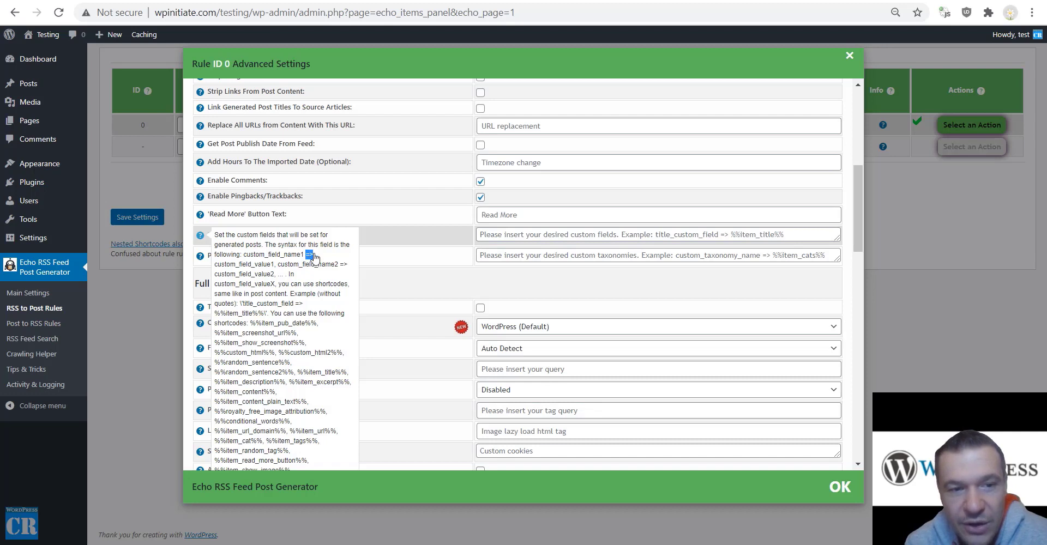
left_click_drag(215, 265, 275, 271)
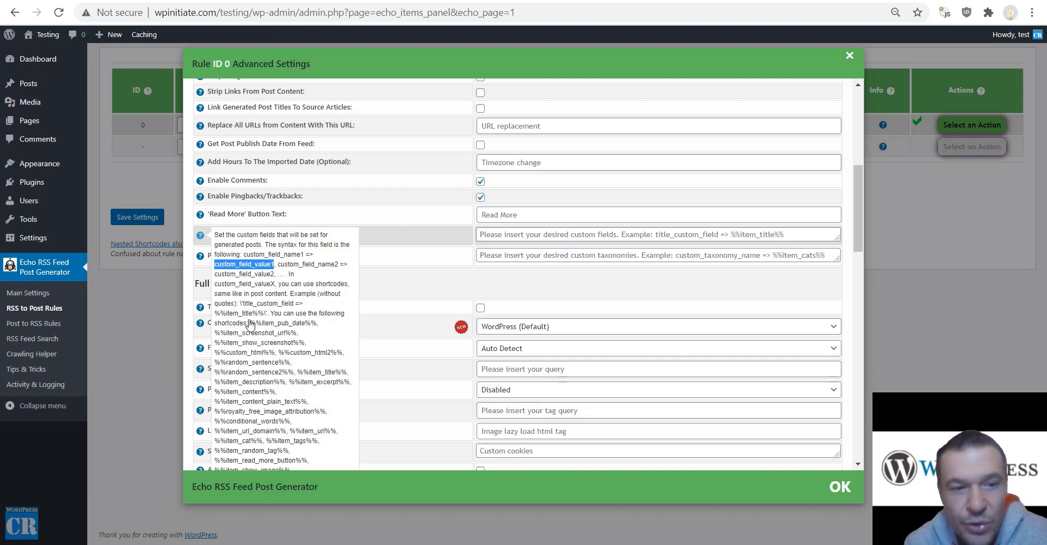
left_click_drag(249, 323, 299, 394)
scroll(272, 360, "down", 3)
scroll(280, 273, "up", 1)
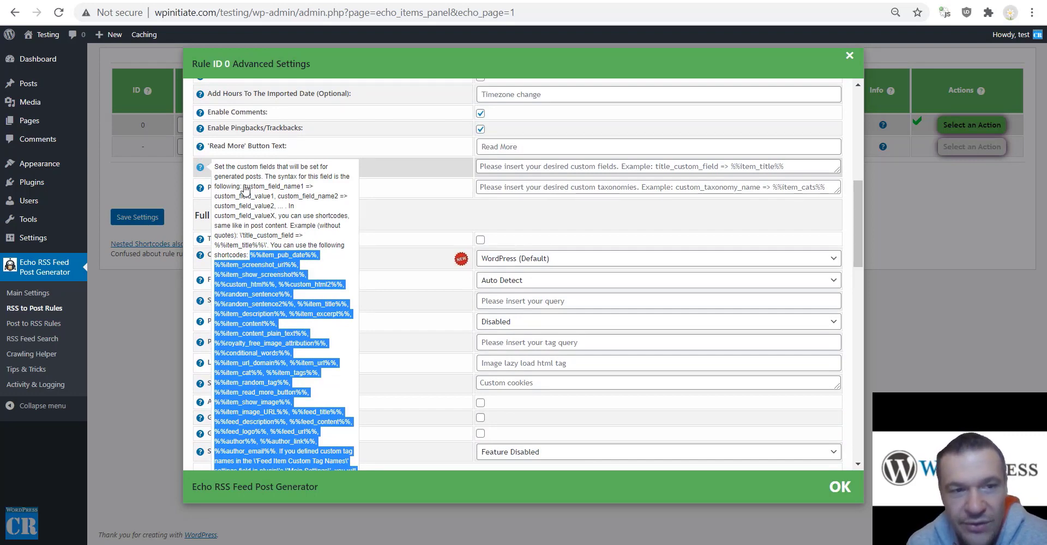
left_click_drag(243, 187, 276, 200)
key("ctrl+c")
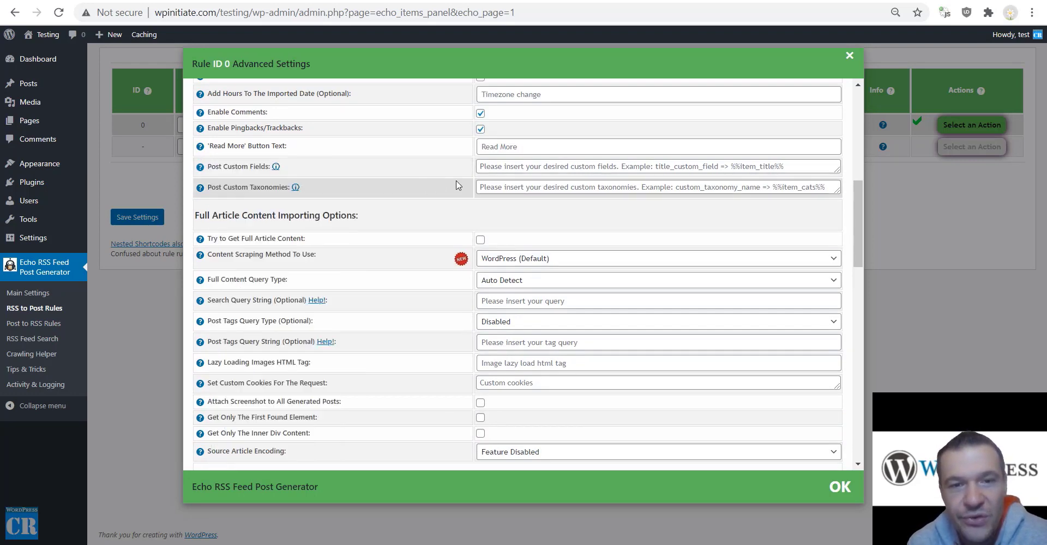
left_click(490, 169)
key("ctrl+v")
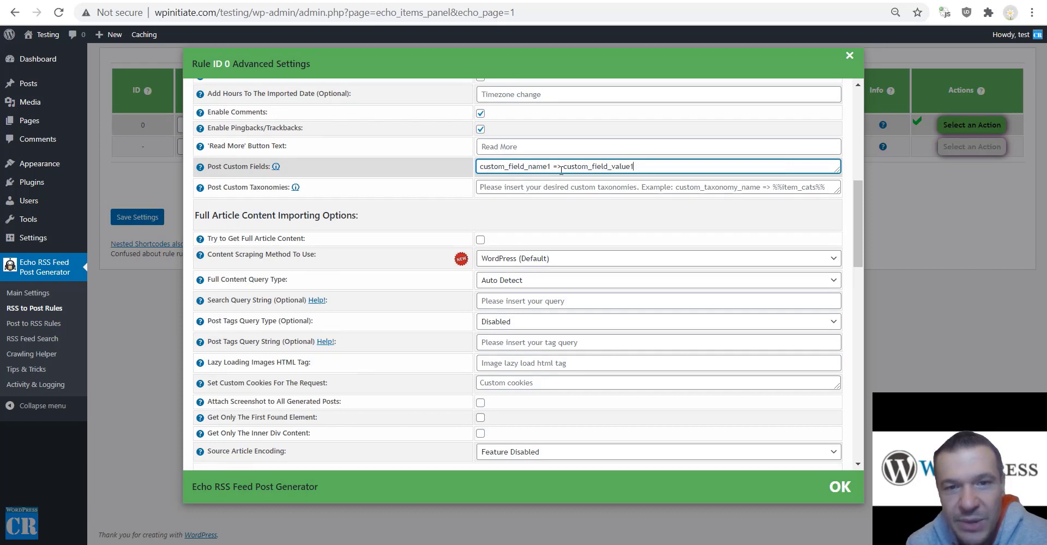
double_click(590, 166)
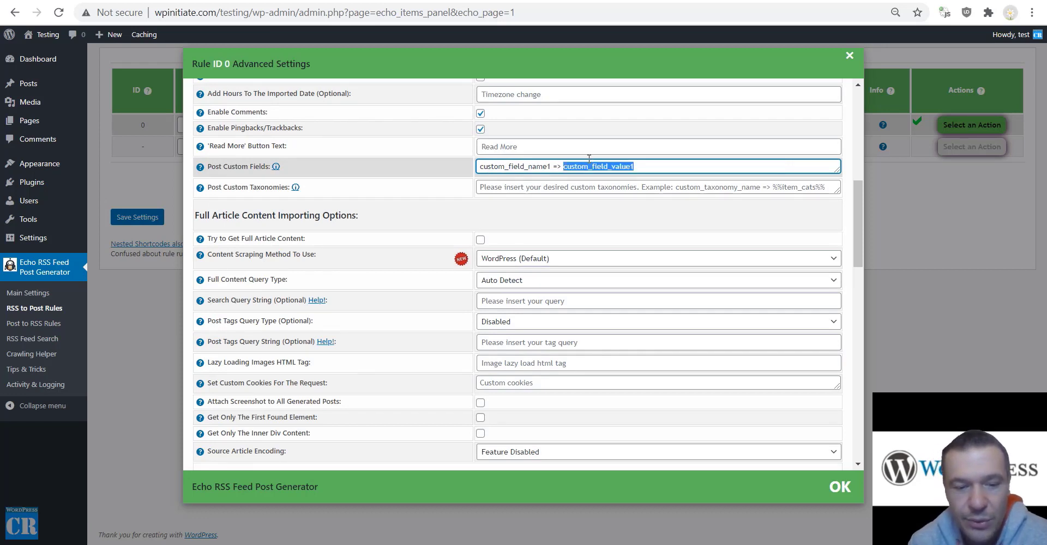
type("%%i")
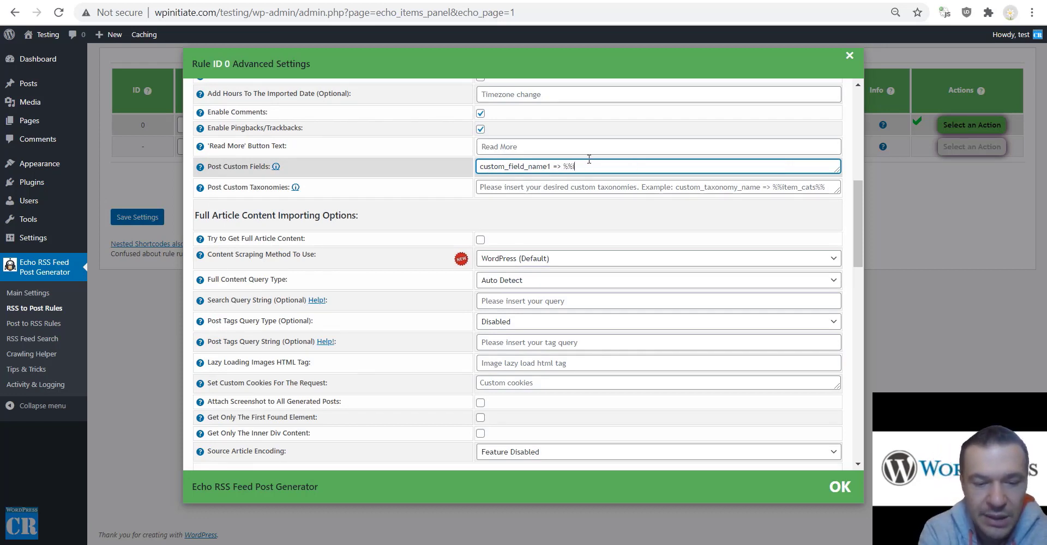
type("tem_c")
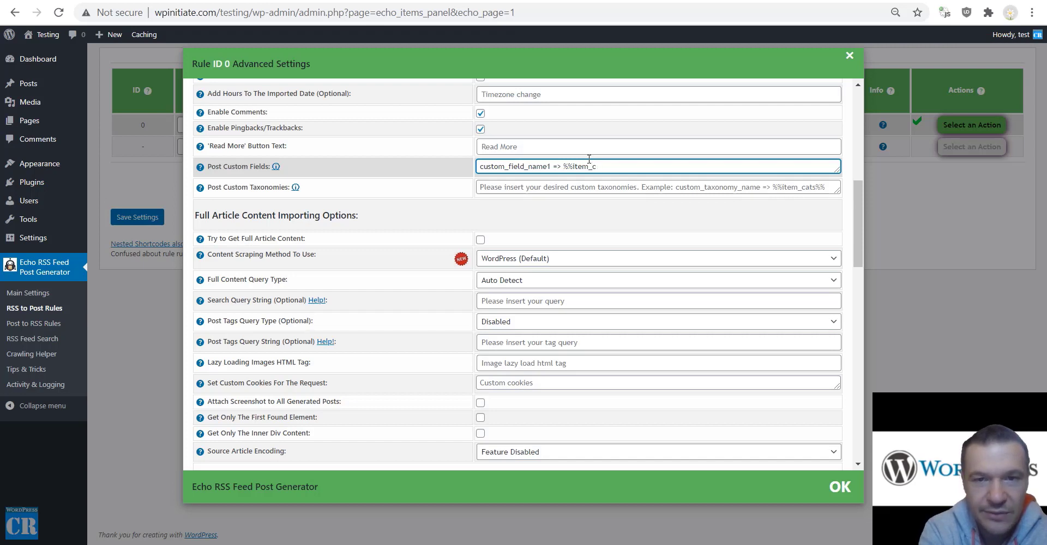
type("ontent%%")
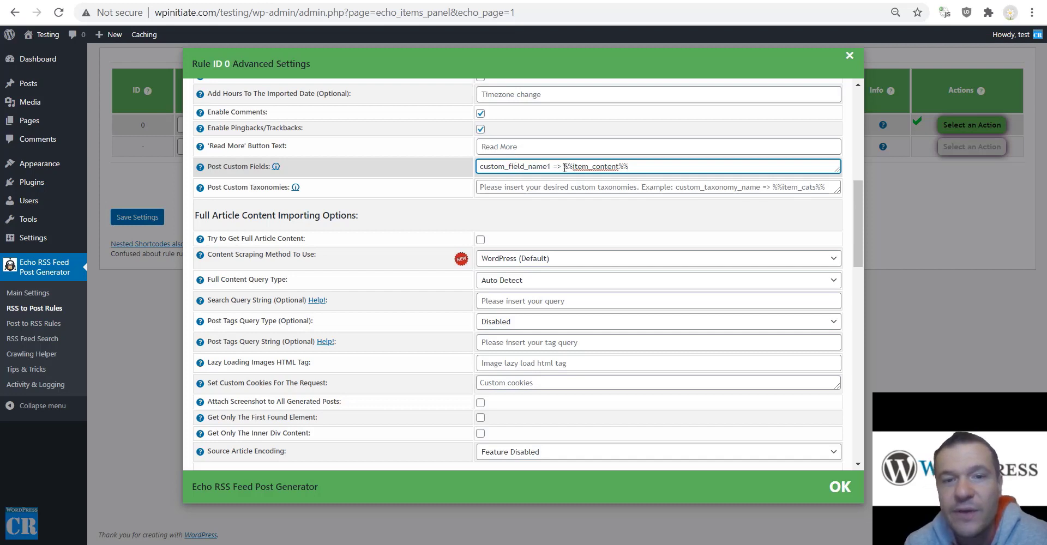
left_click_drag(565, 168, 633, 168)
left_click(633, 168)
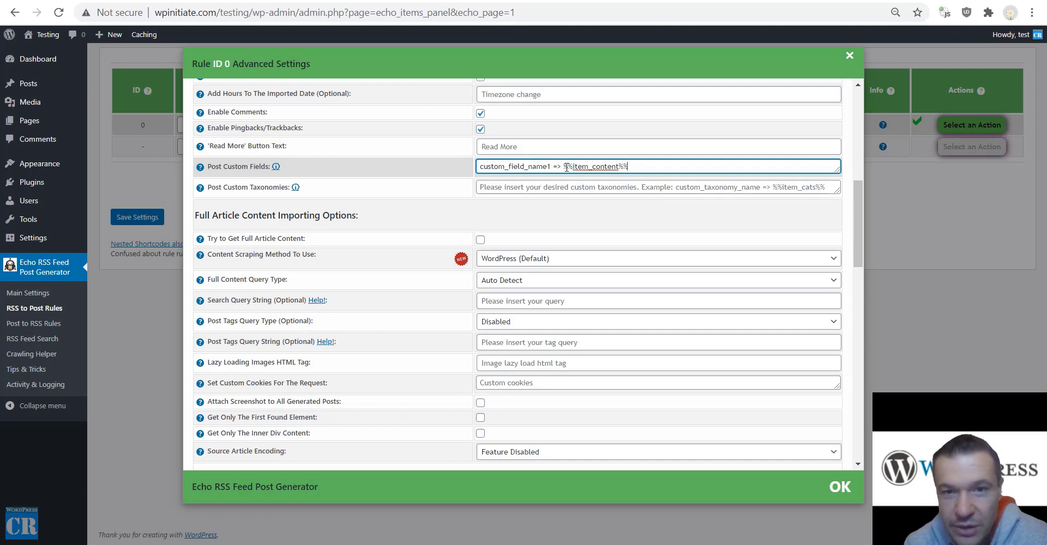
left_click_drag(565, 167, 624, 166)
left_click(631, 165)
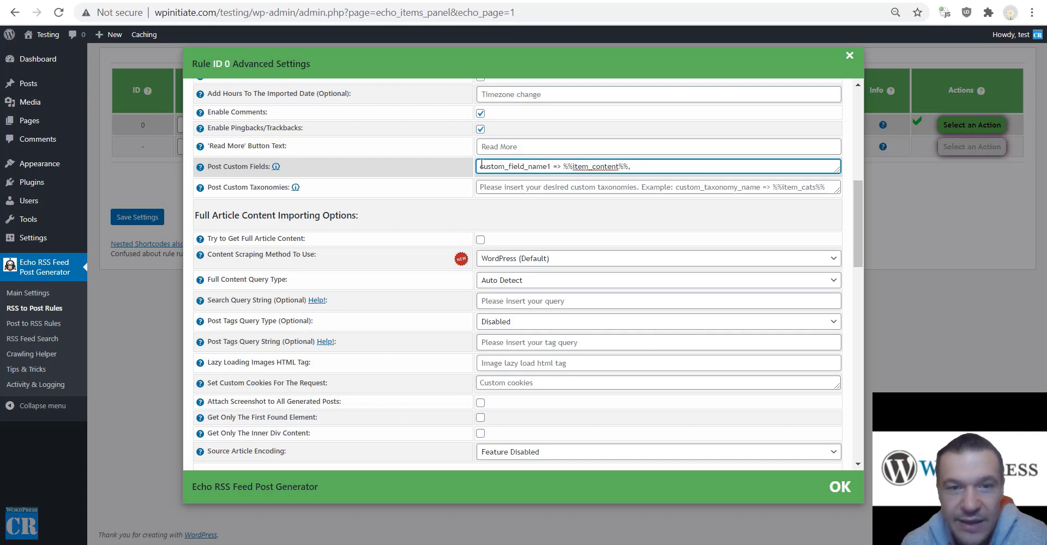
key("ctrl+a")
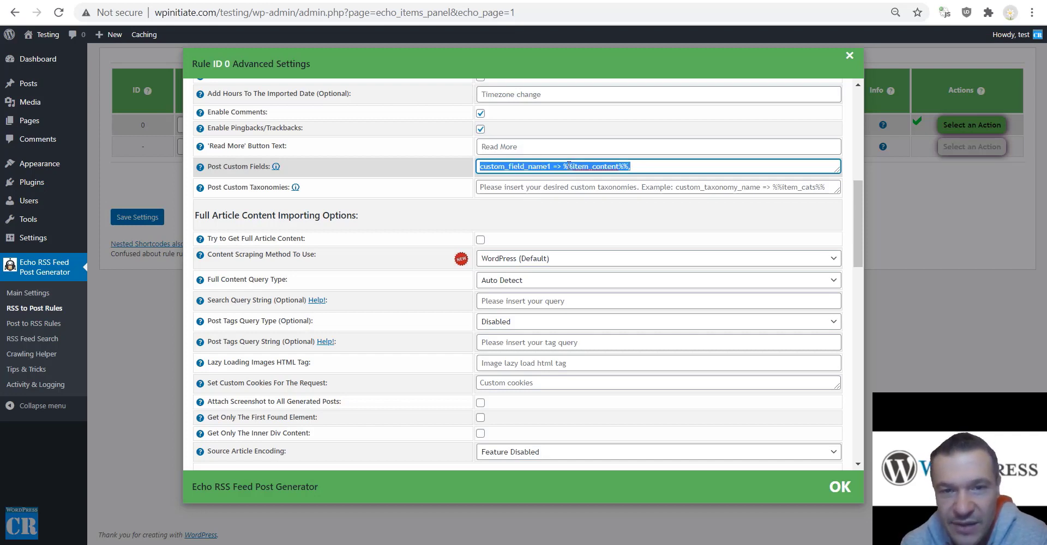
key("BackSpace")
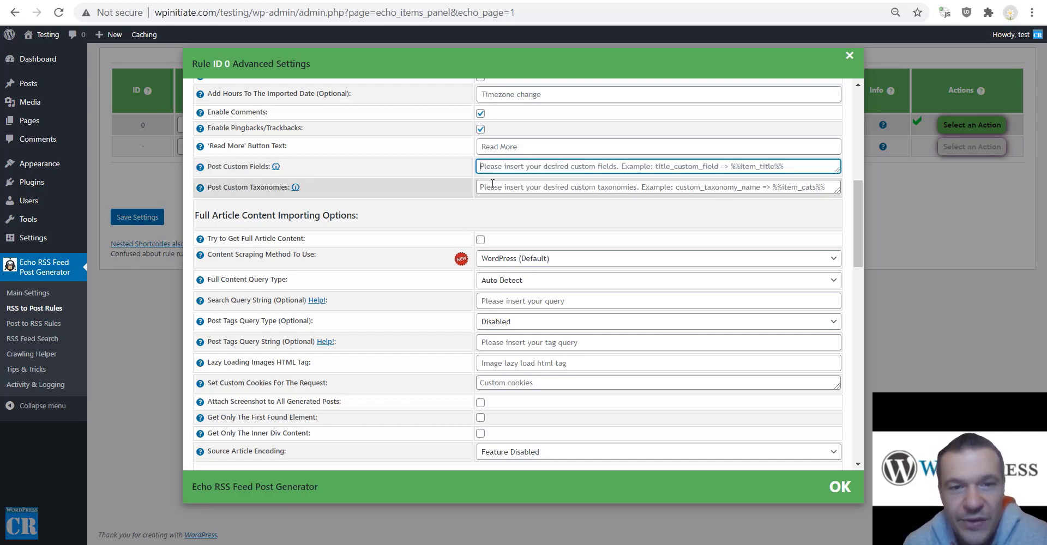
left_click(494, 187)
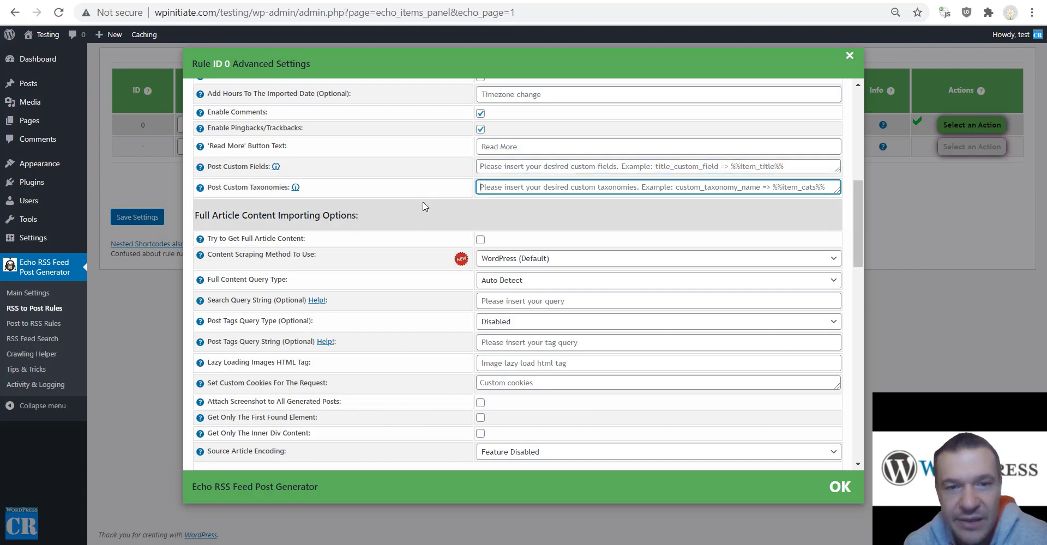
key("ctrl+v")
key("BackSpace")
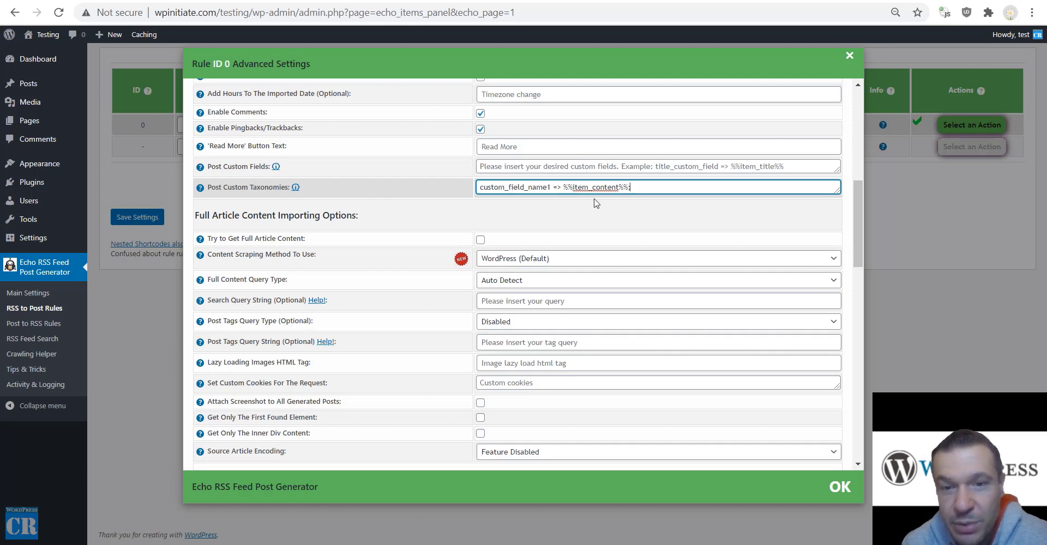
left_click_drag(631, 186, 478, 187)
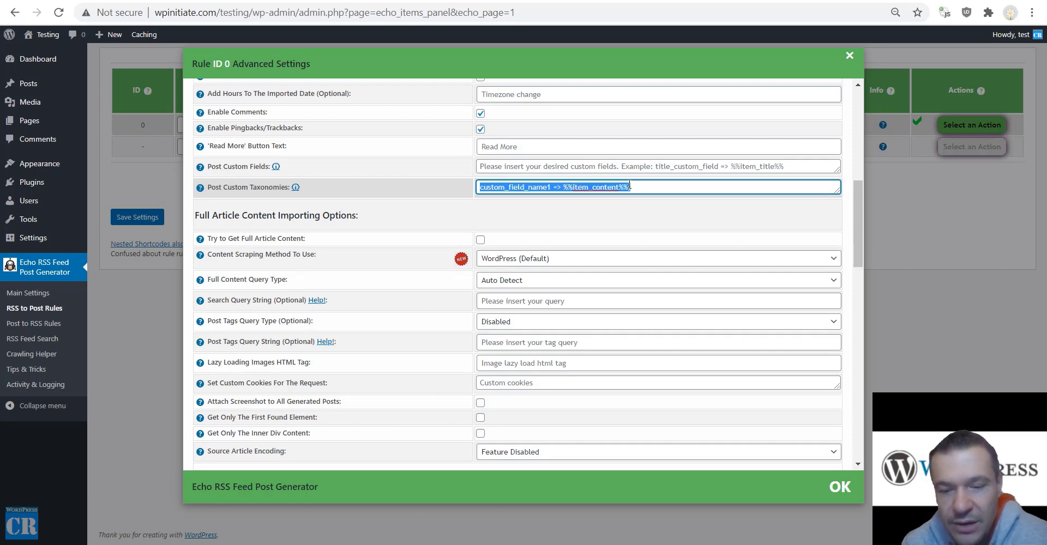
key("BackSpace")
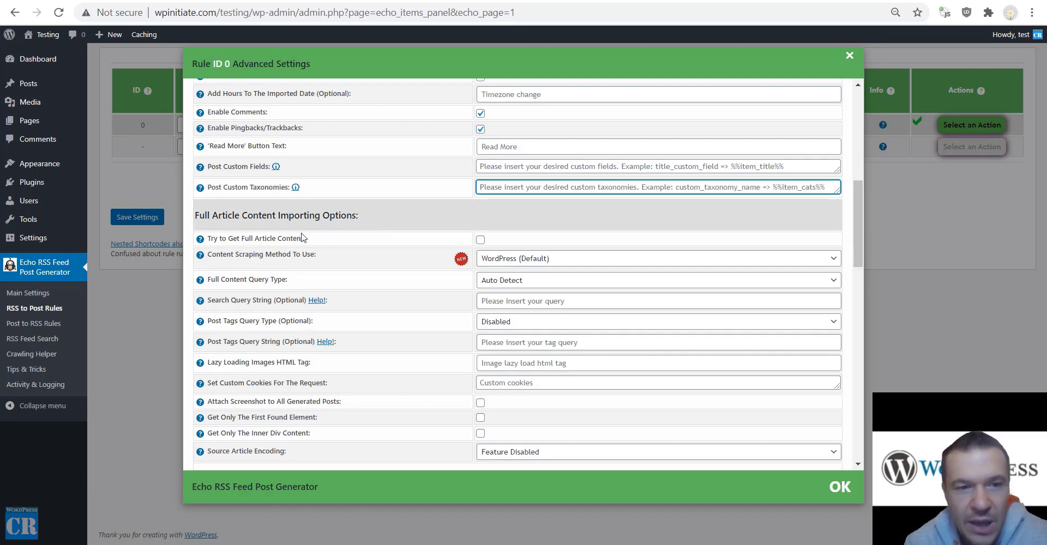
Tick Try to Get Full Article Content and review the %%item_content%% post content template.
left_click(480, 240)
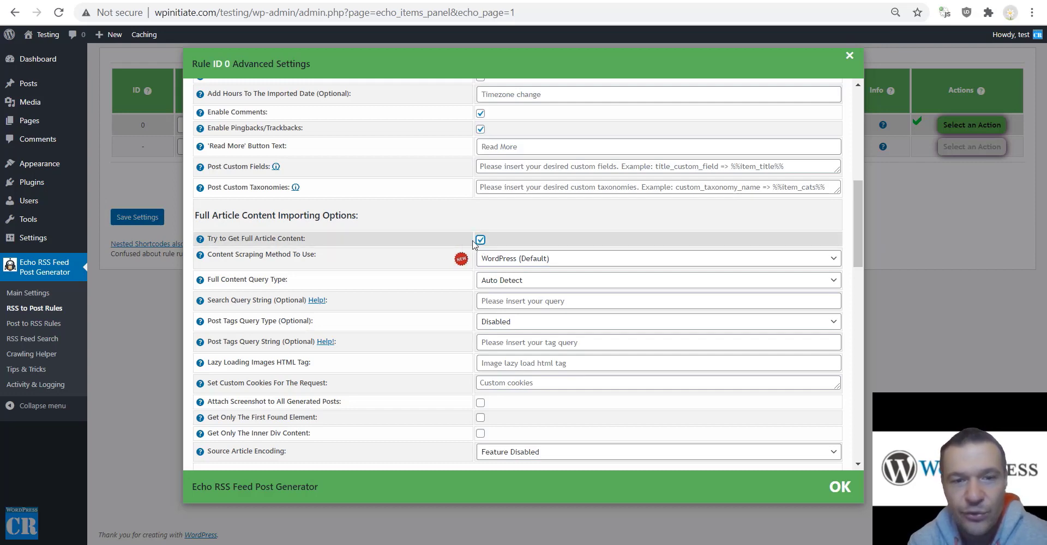
scroll(467, 235, "up", 8)
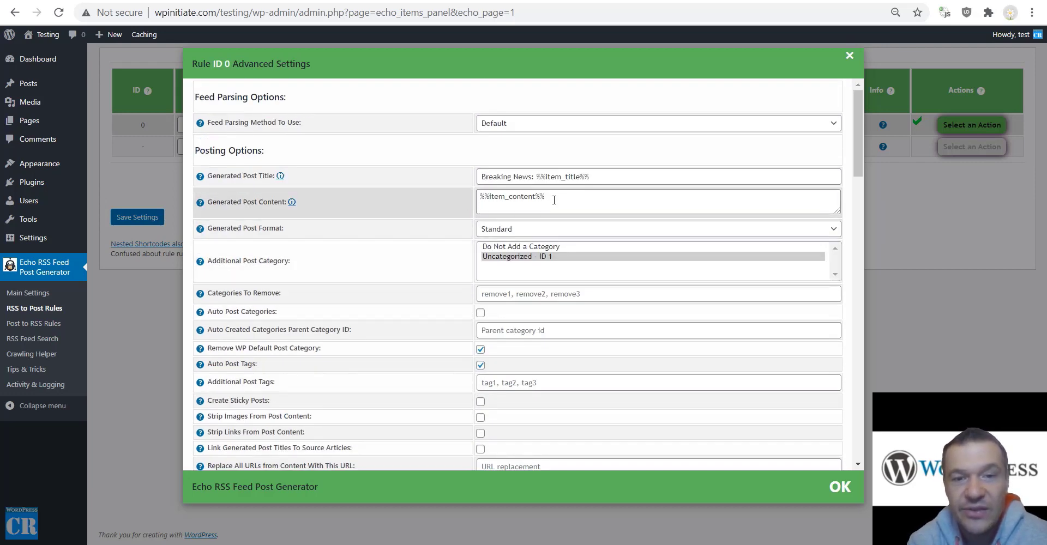
left_click_drag(552, 198, 481, 197)
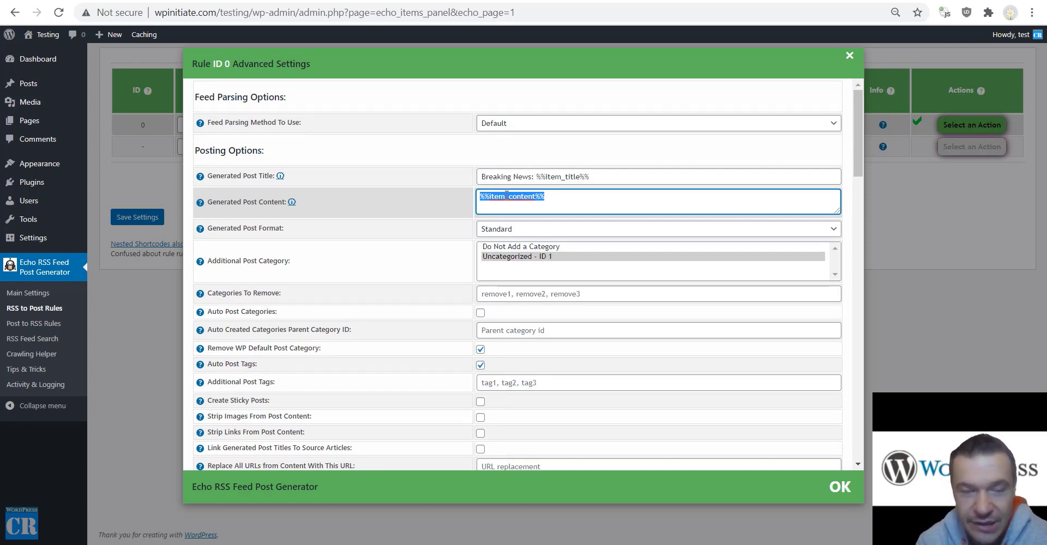
scroll(507, 195, "down", 12)
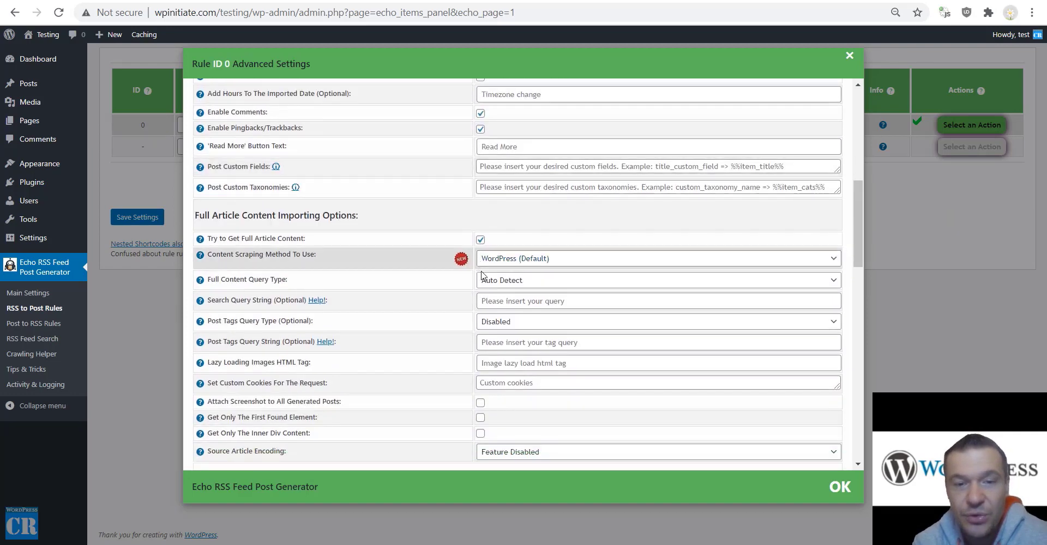
left_click(480, 240)
scroll(480, 245, "up", 12)
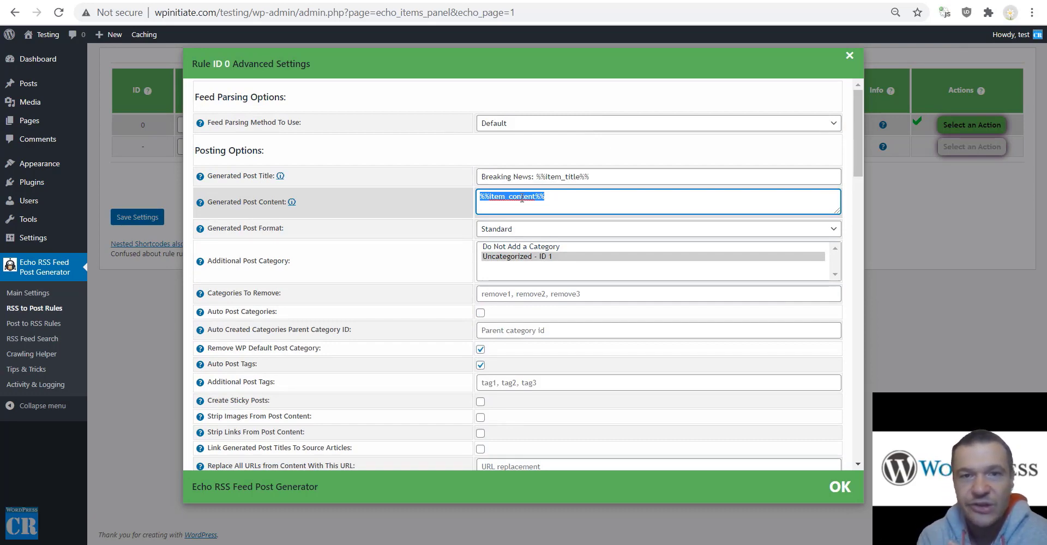
scroll(291, 246, "down", 12)
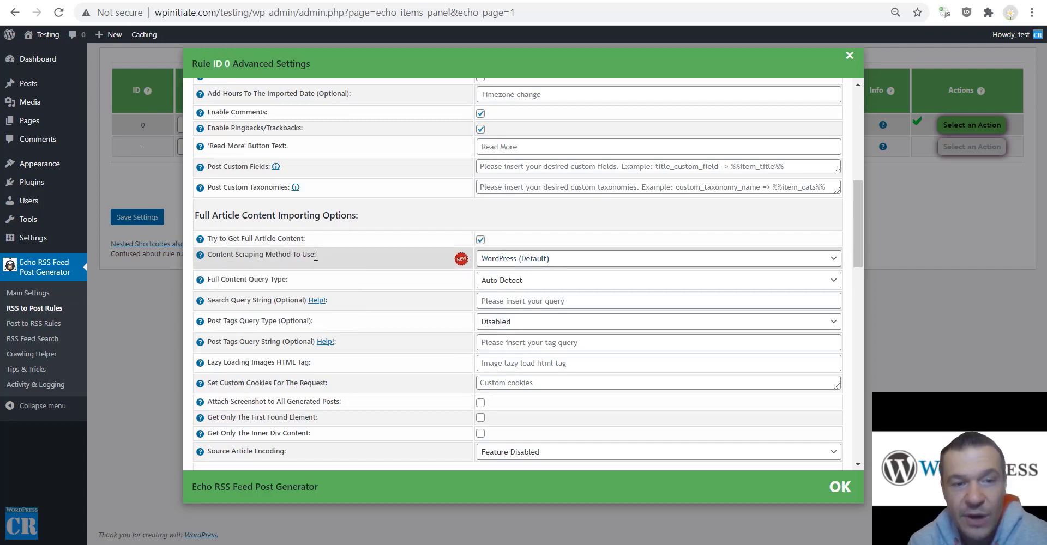
Keep WordPress (Default) as the content scraping method and go to the Echo Main Settings page.
left_click(502, 261)
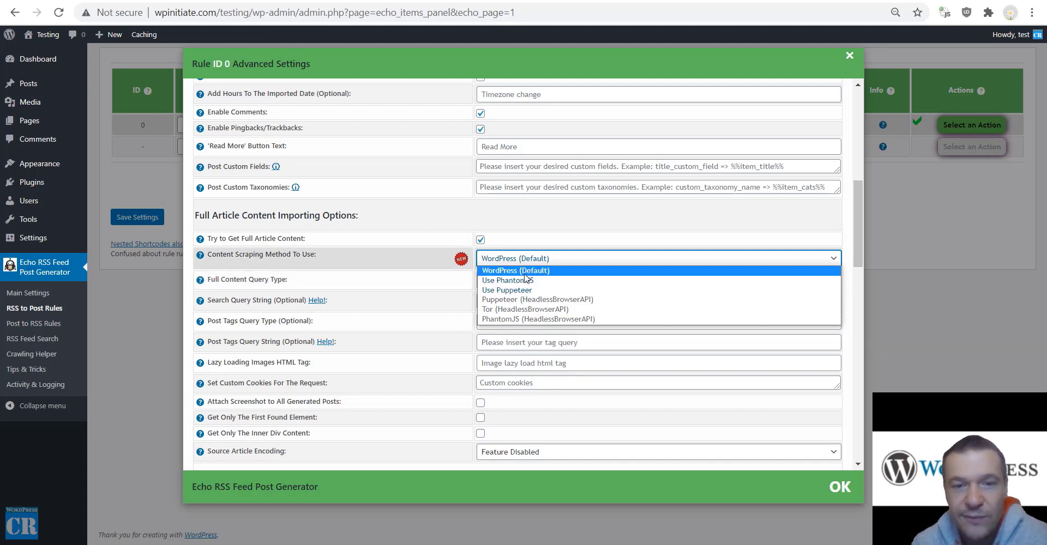
left_click(349, 262)
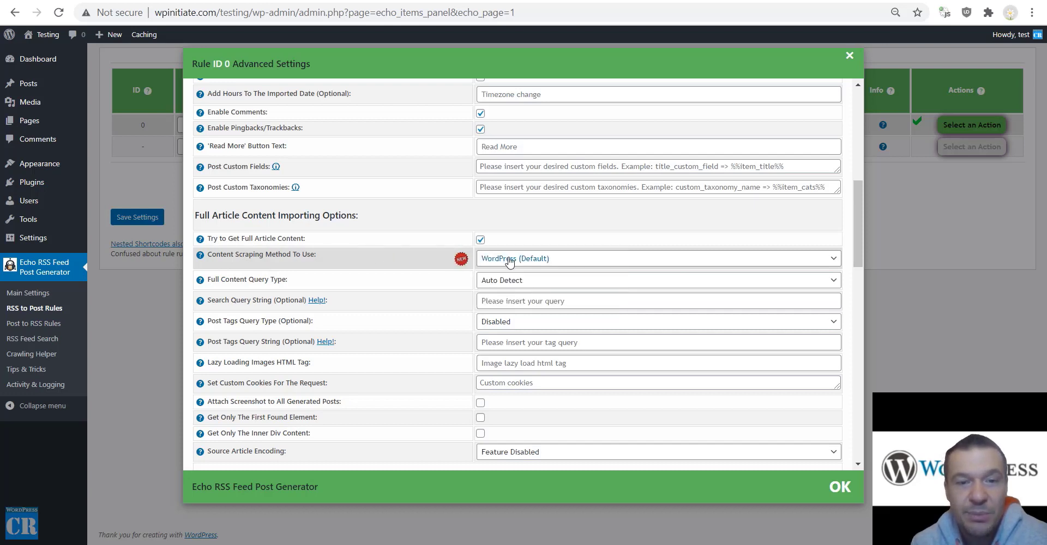
left_click(509, 260)
left_click(337, 266)
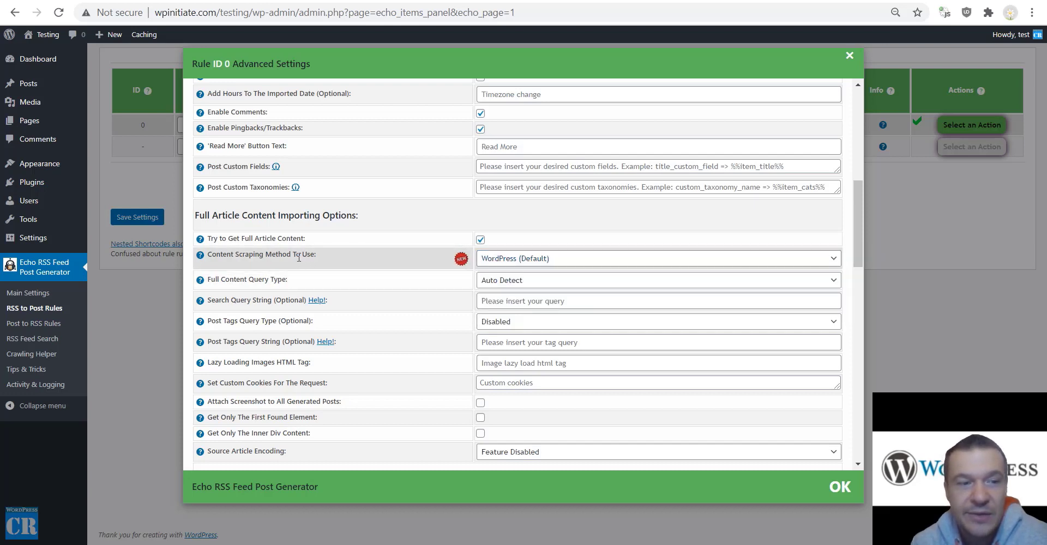
left_click(10, 296)
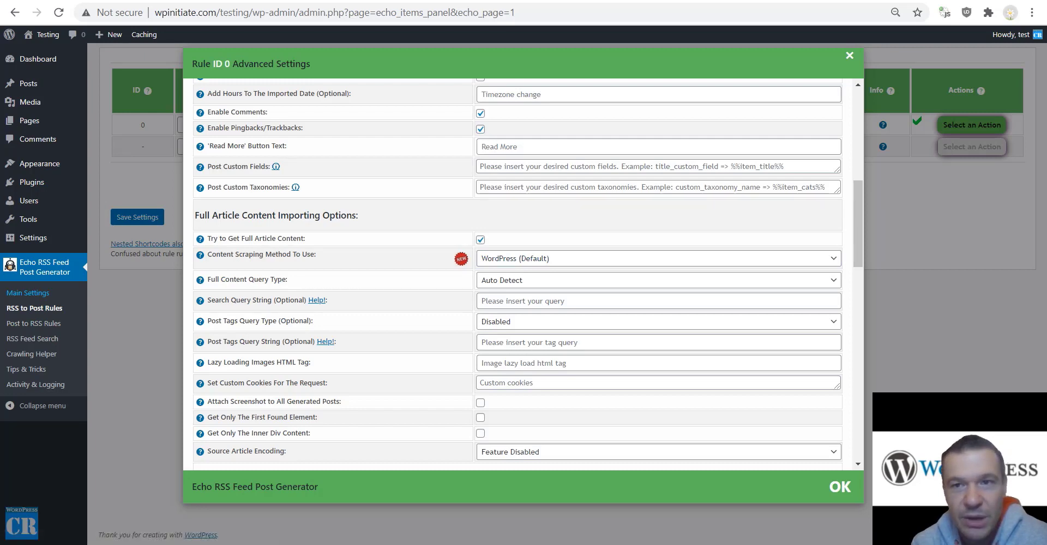
scroll(527, 265, "down", 4)
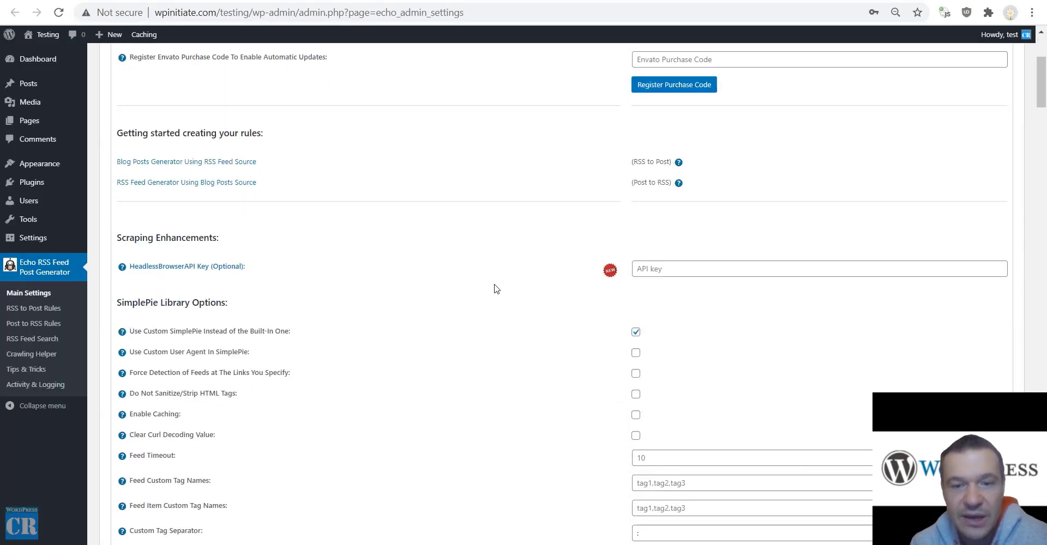
Visit the HeadlessBrowserAPI website, then return to the Wired rule's Advanced Settings tab.
left_click(157, 269)
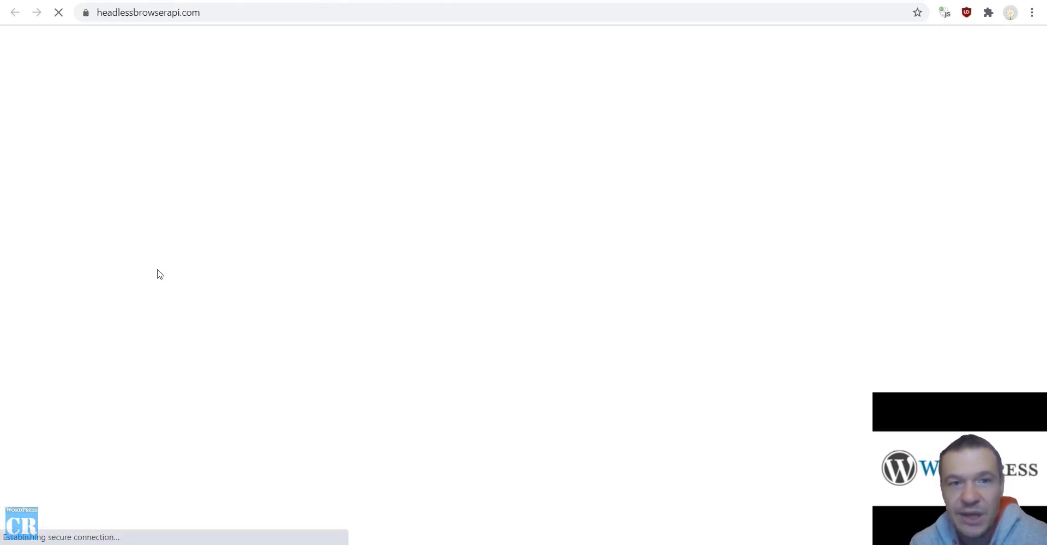
key("ctrl+shift+Tab")
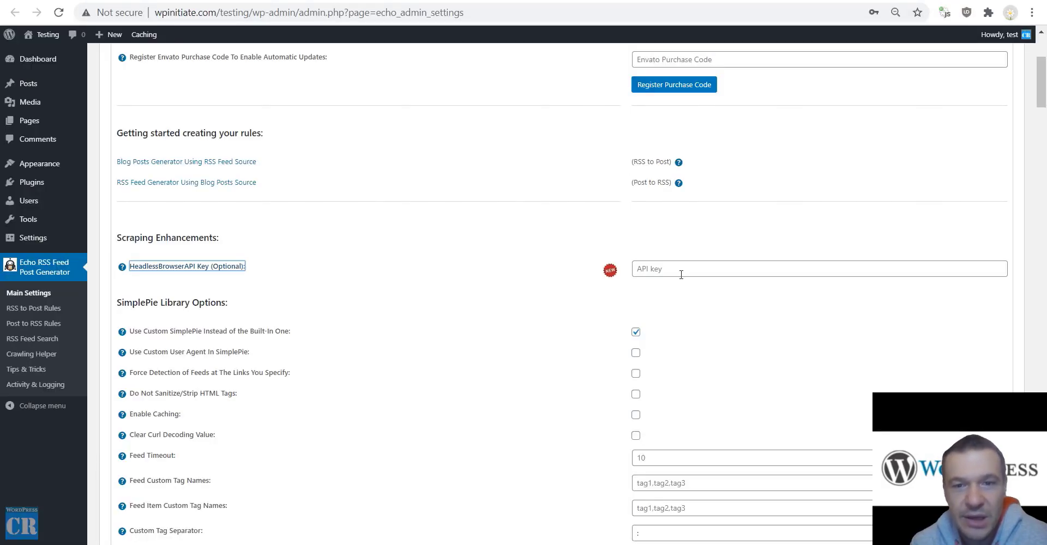
key("ctrl+Tab")
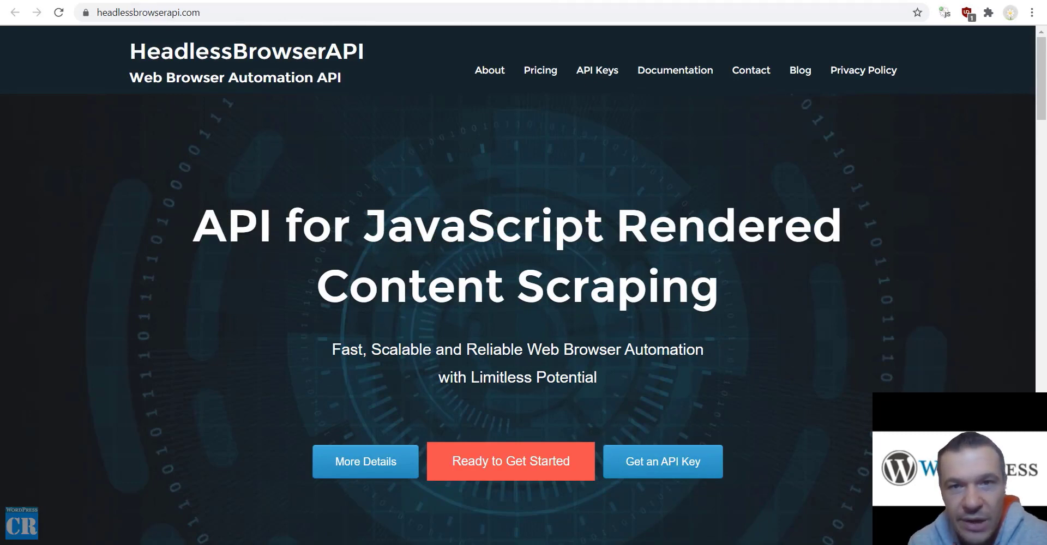
key("ctrl+shift+Tab")
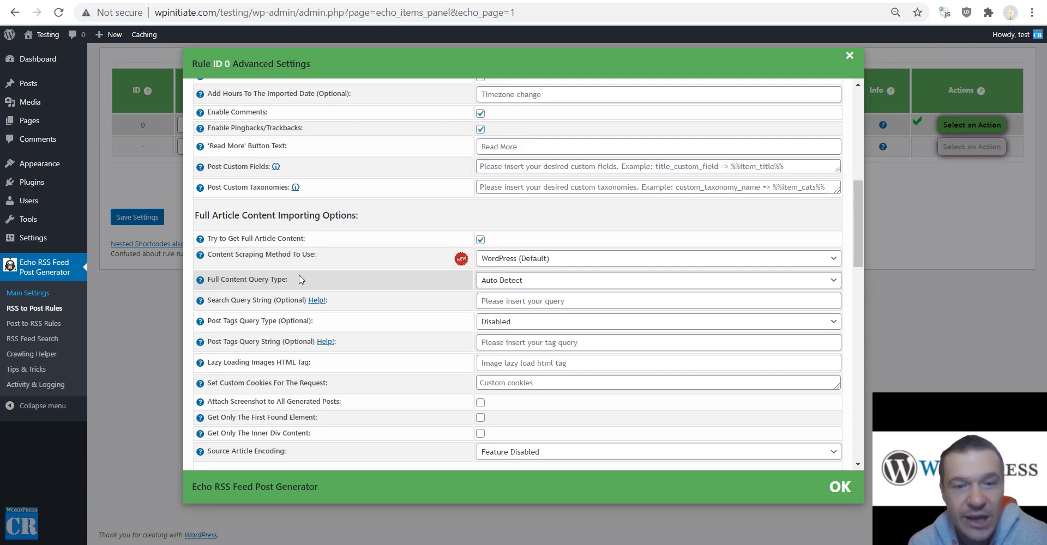
Review the Content Scraping Method options without changing them.
left_click(503, 260)
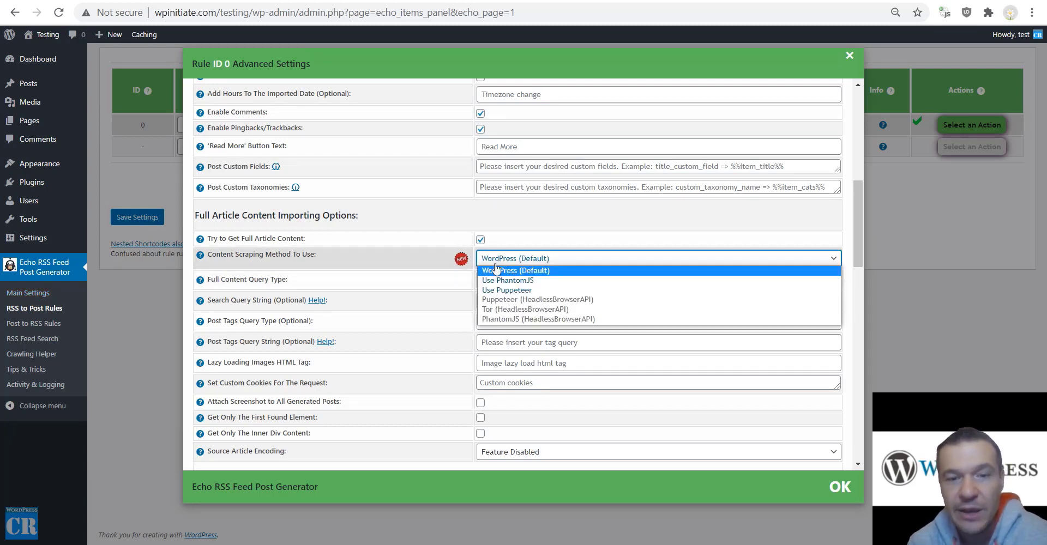
left_click(432, 285)
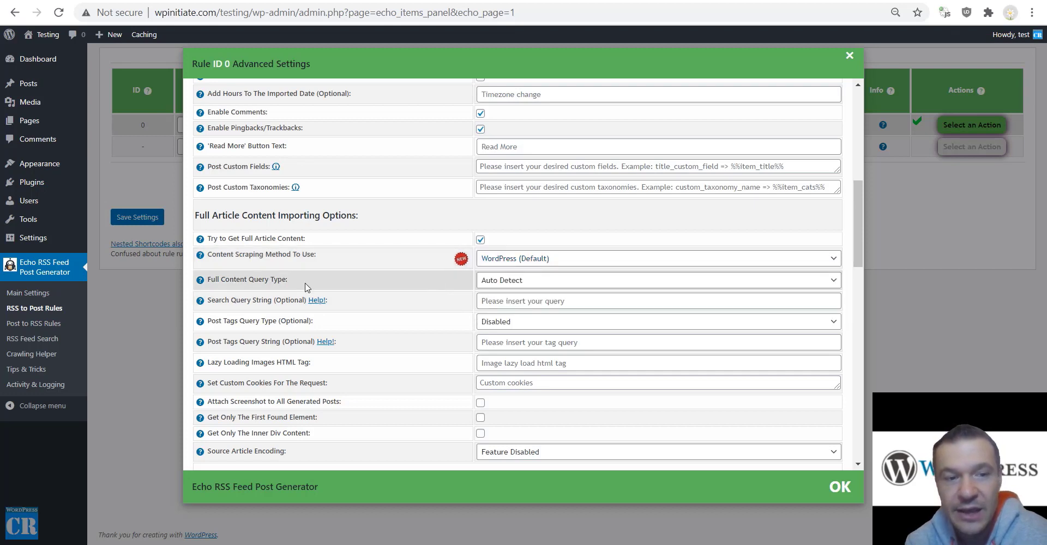
left_click_drag(218, 280, 302, 285)
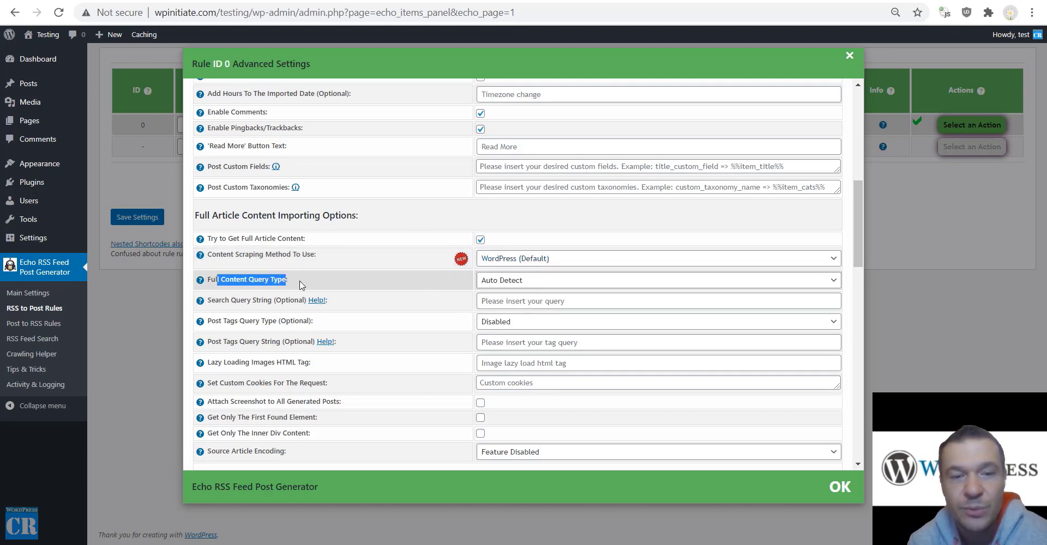
left_click(314, 285)
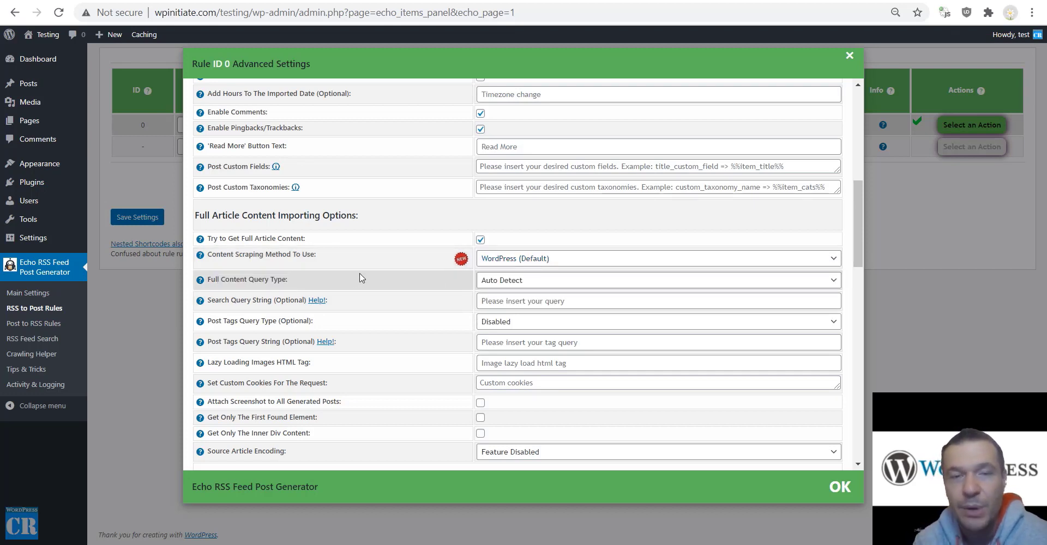
Keep Full Content Query Type on Auto Detect, then go to the Crawling Helper page.
left_click(527, 280)
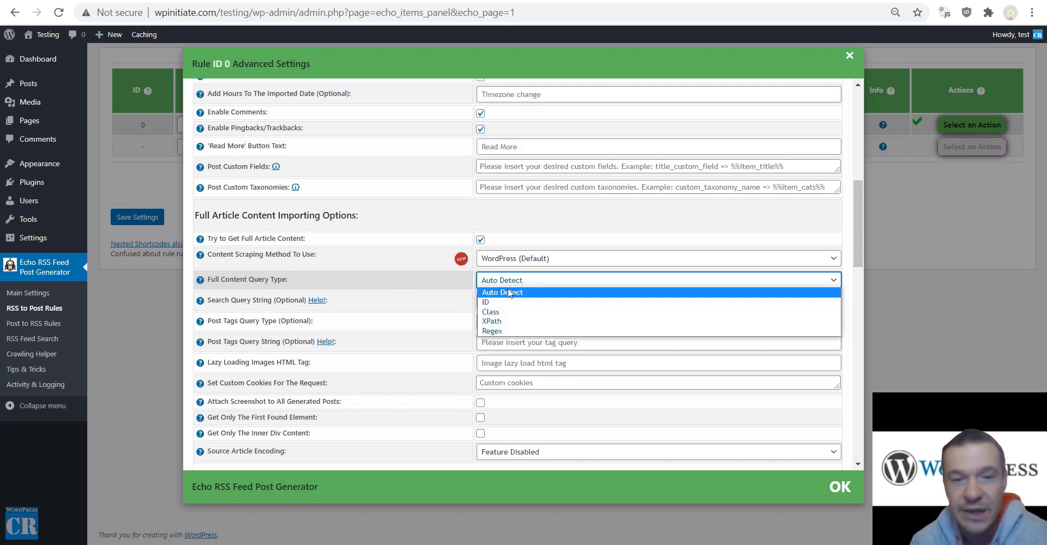
left_click(494, 295)
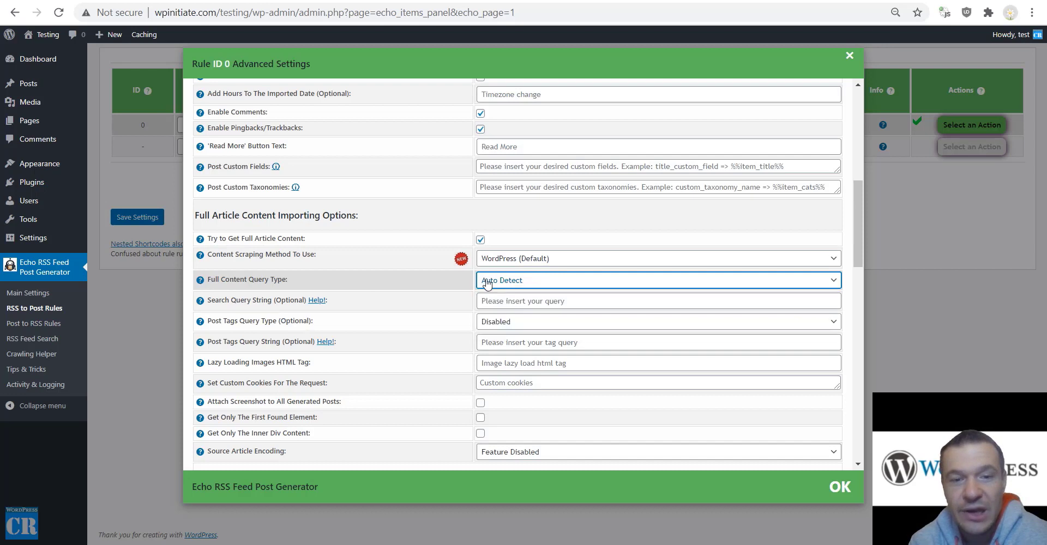
left_click(523, 281)
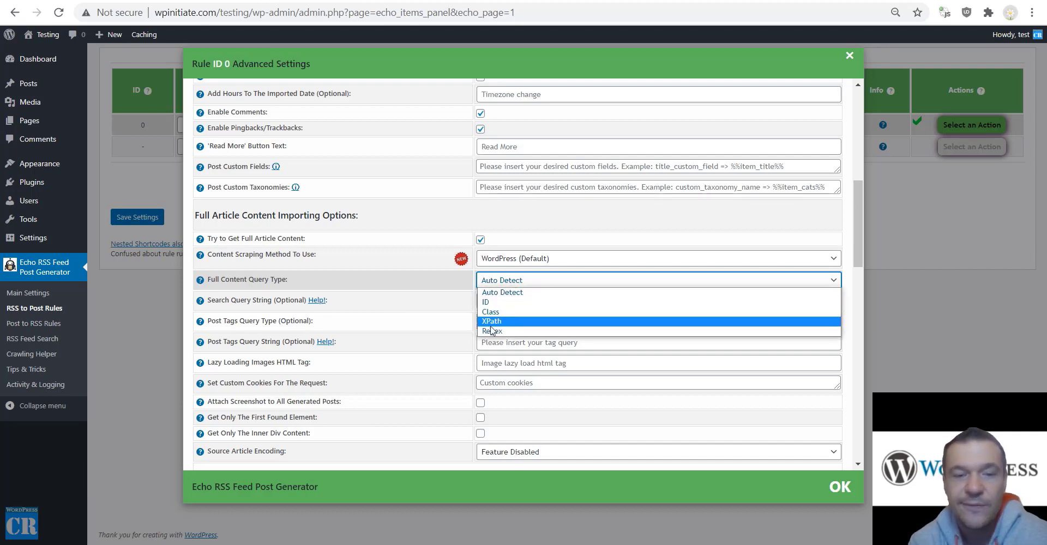
left_click(496, 293)
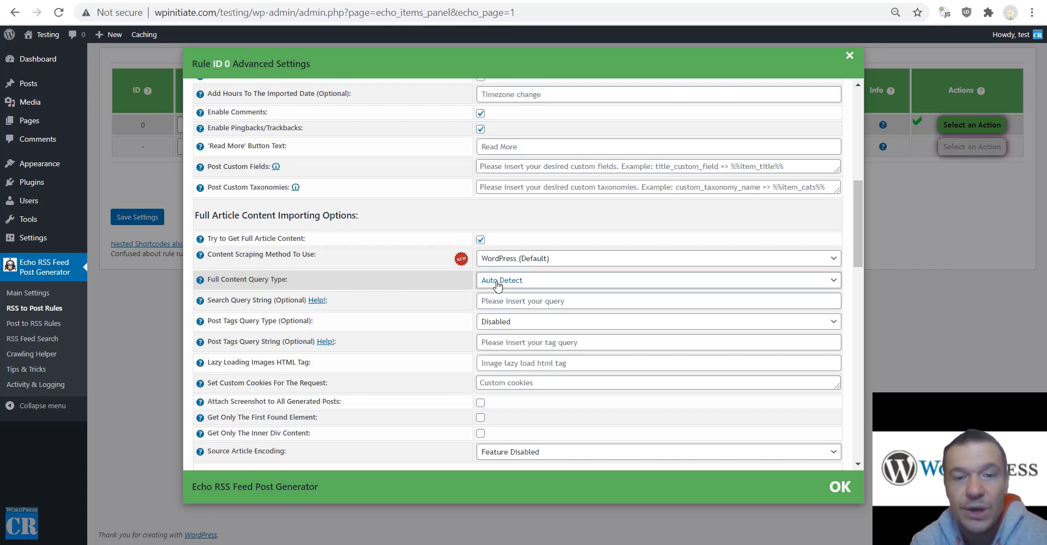
left_click(498, 285)
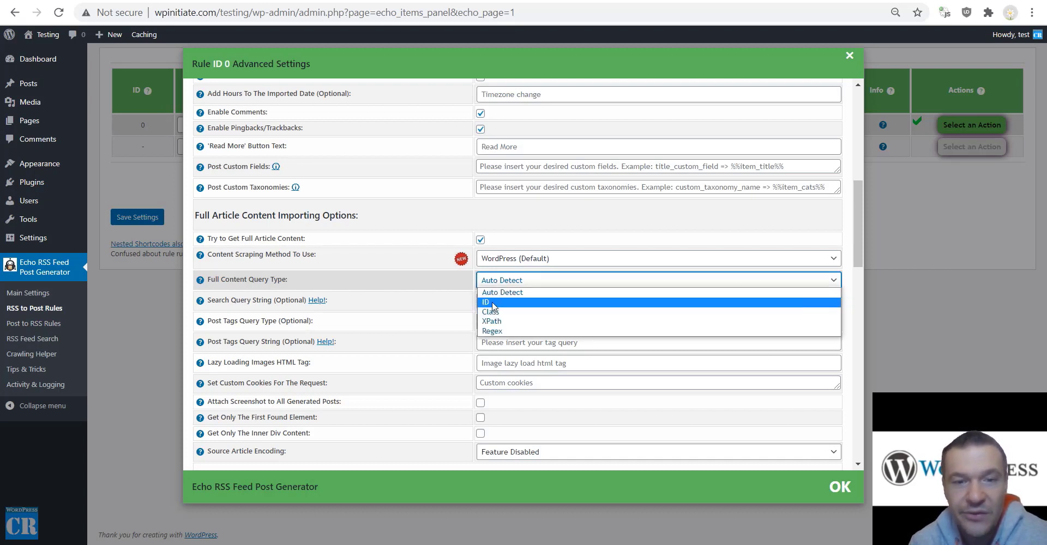
left_click(482, 287)
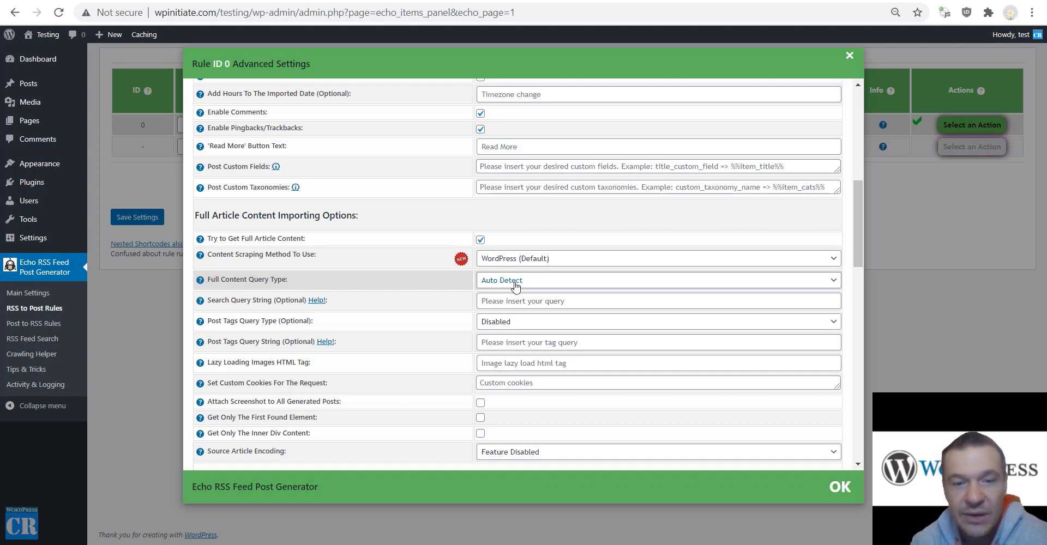
left_click(577, 282)
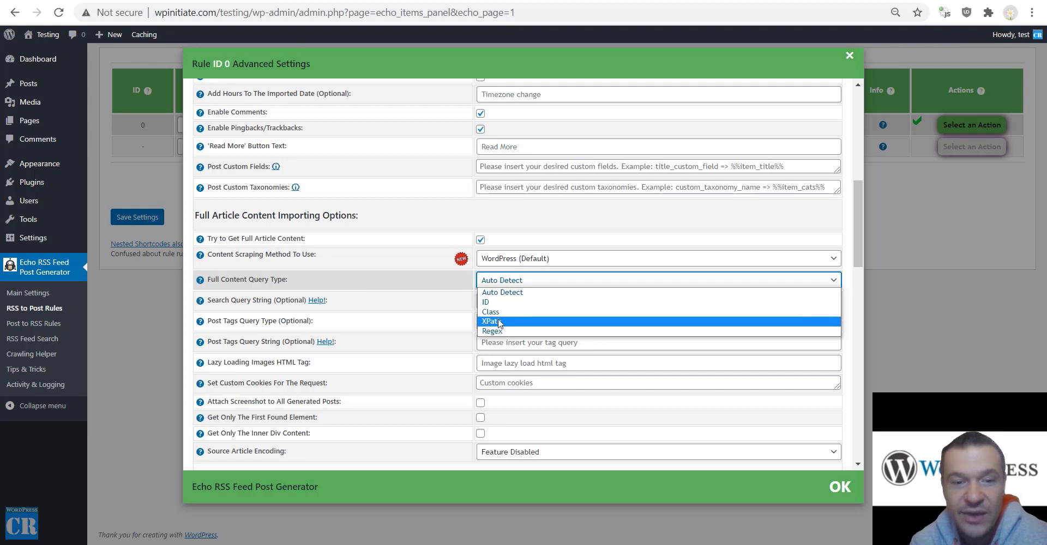
left_click(459, 297)
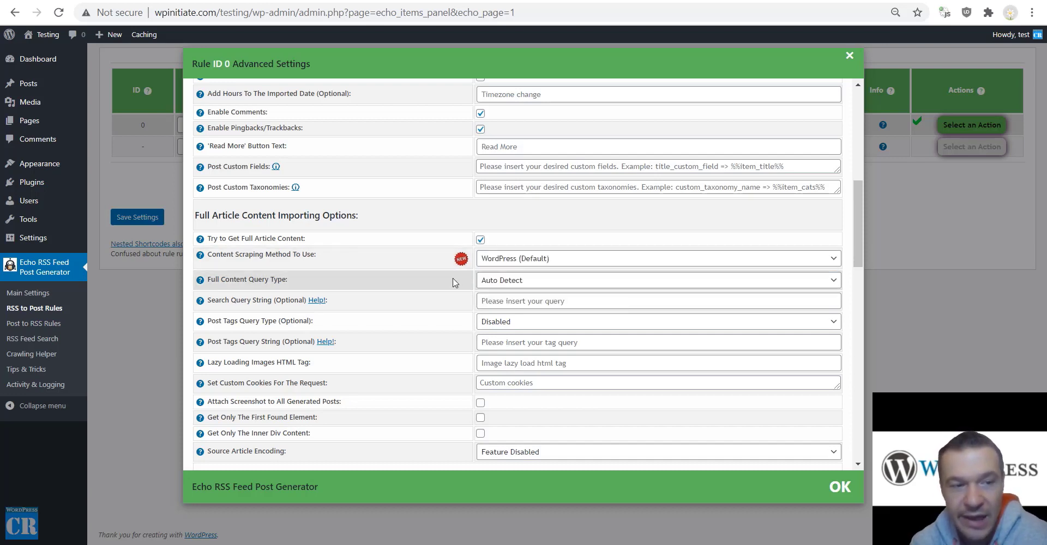
left_click(489, 281)
left_click(483, 282)
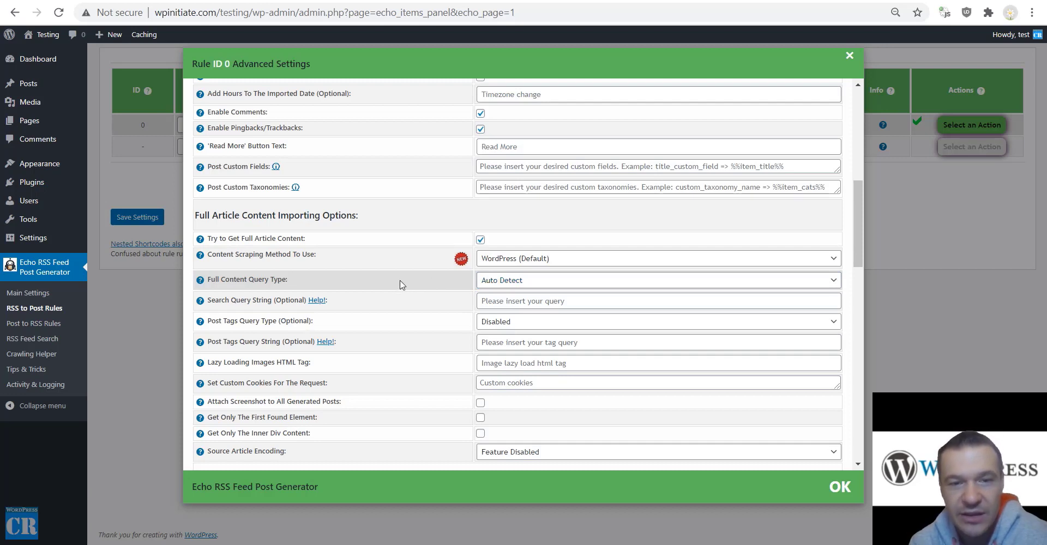
left_click(25, 356)
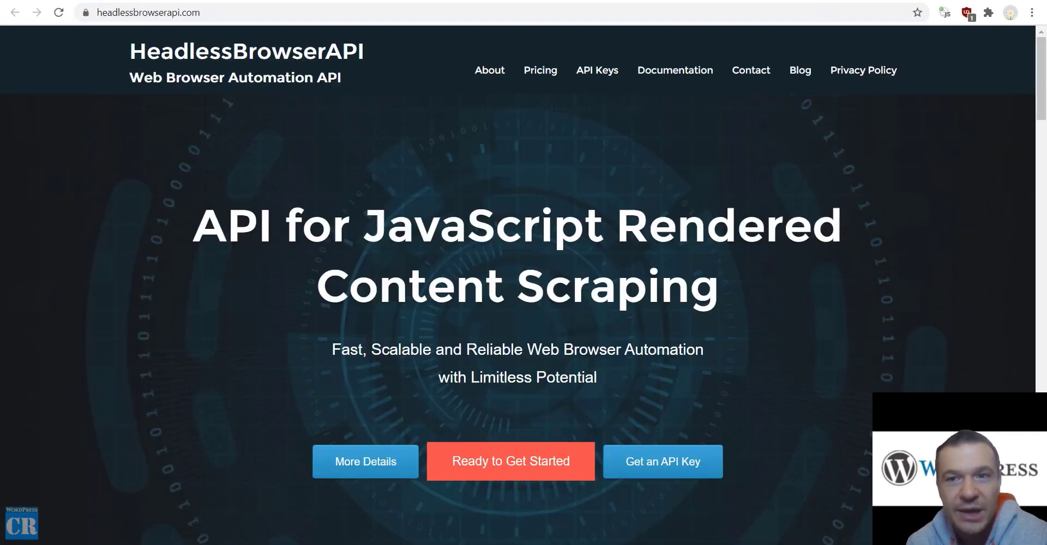
Crawl the headlessbrowserapi.com address in the Crawling Helper.
left_click(823, 9)
key("ctrl+c")
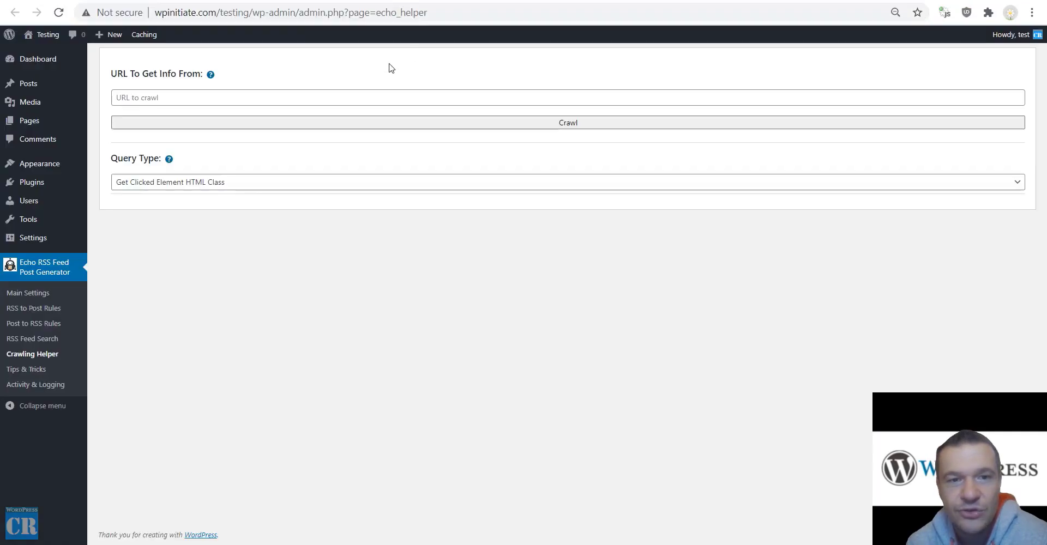
left_click(381, 101)
key("ctrl+v")
left_click(436, 123)
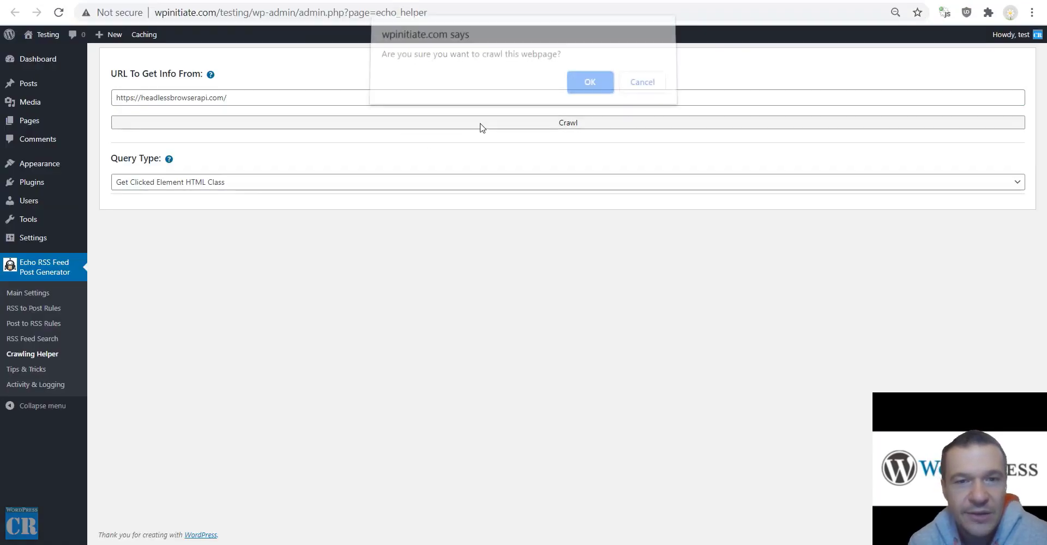
left_click(601, 89)
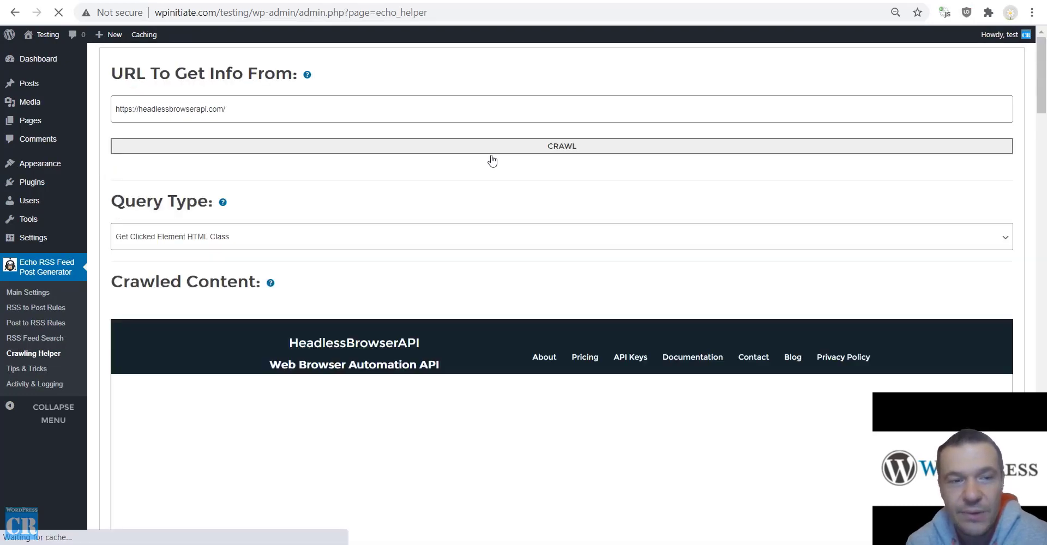
Pick the hero section of the crawled page and note its class, sow-slider-image-wrapper.
scroll(391, 353, "down", 3)
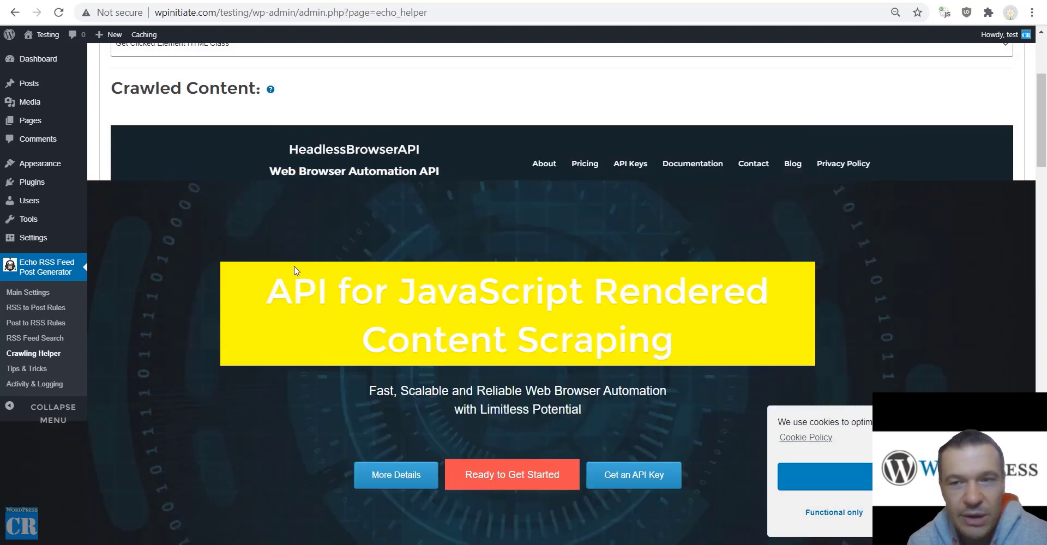
scroll(404, 153, "up", 3)
scroll(416, 155, "down", 6)
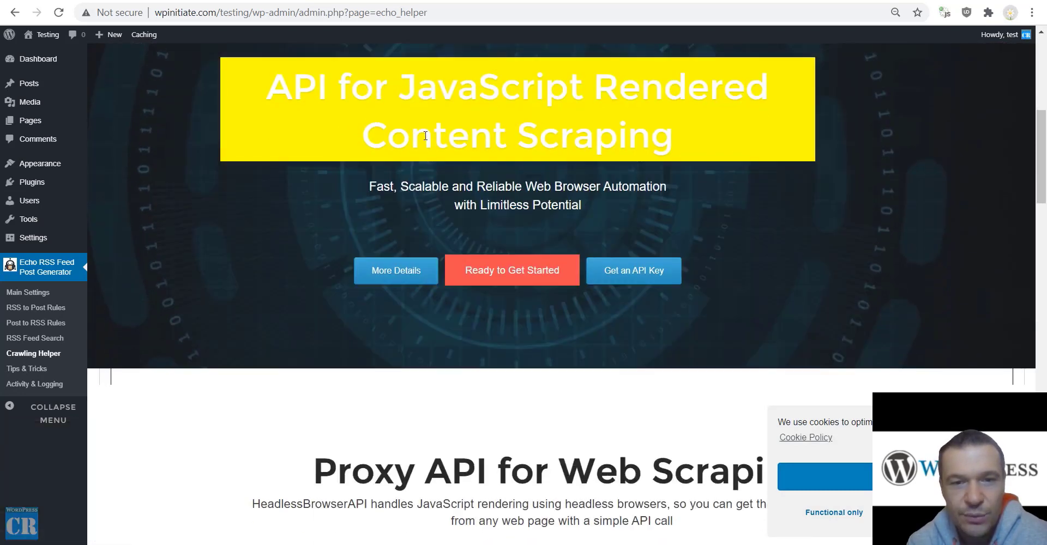
scroll(499, 220, "up", 3)
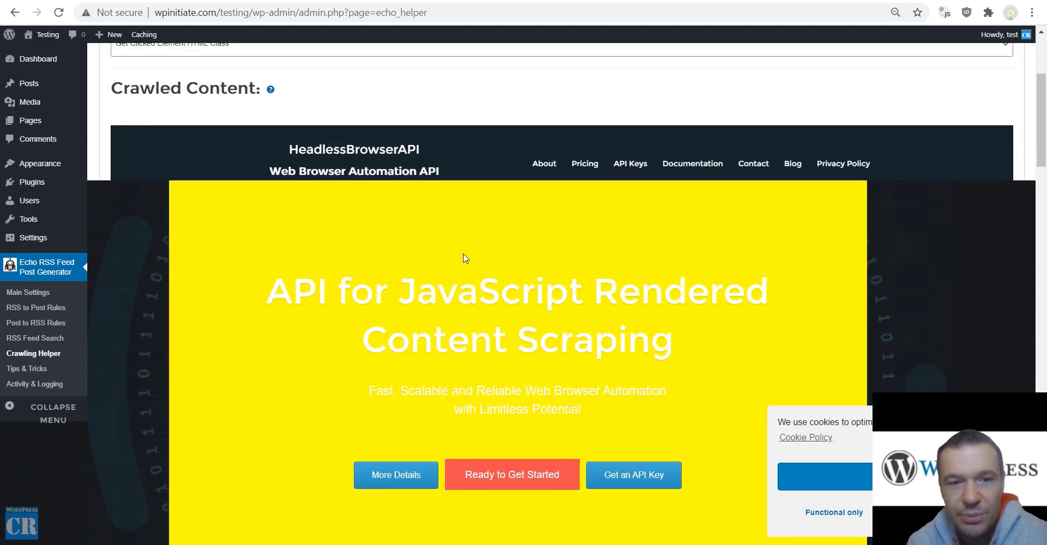
left_click(465, 257)
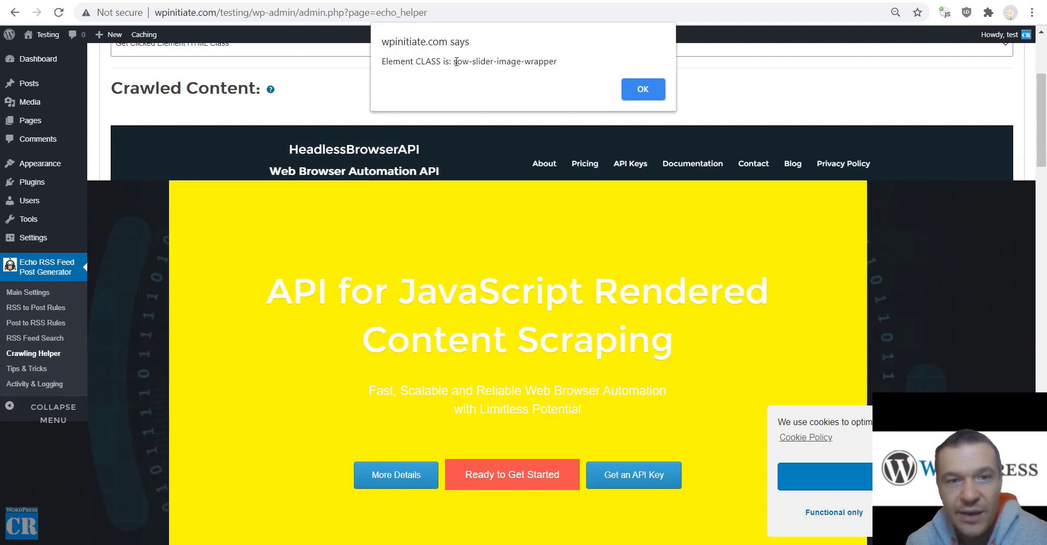
left_click_drag(454, 62, 570, 59)
key("ctrl+c")
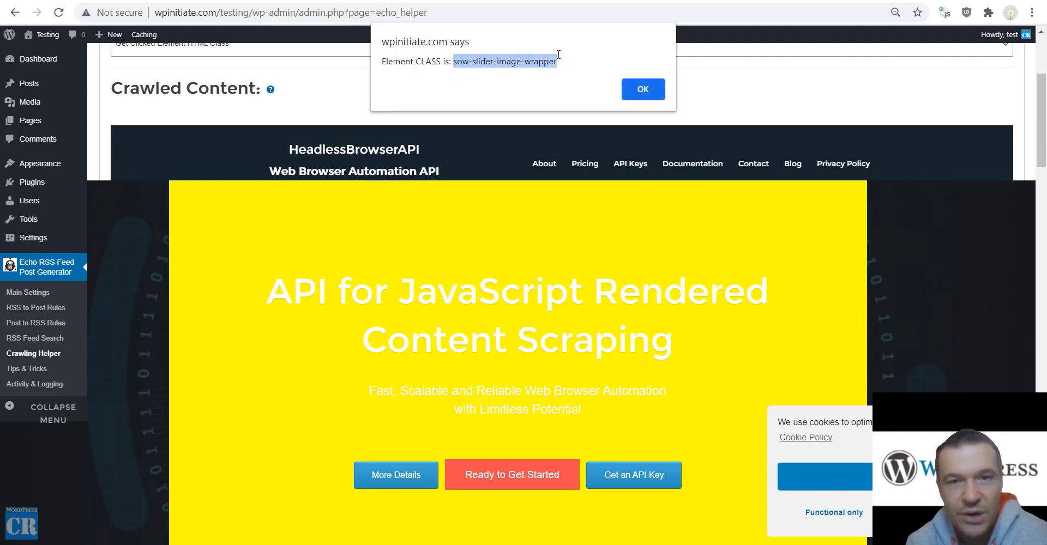
left_click(653, 86)
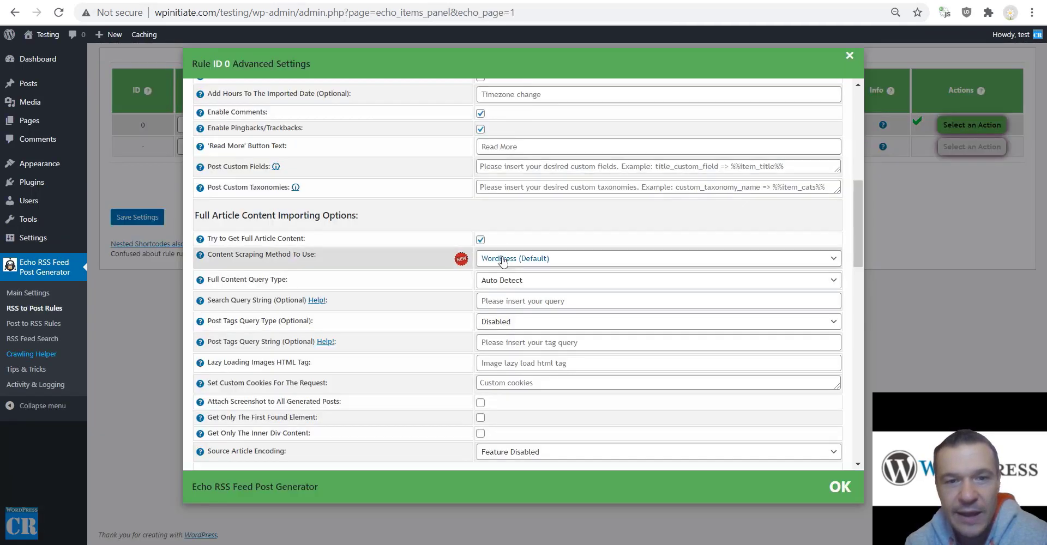
left_click(502, 258)
left_click(505, 267)
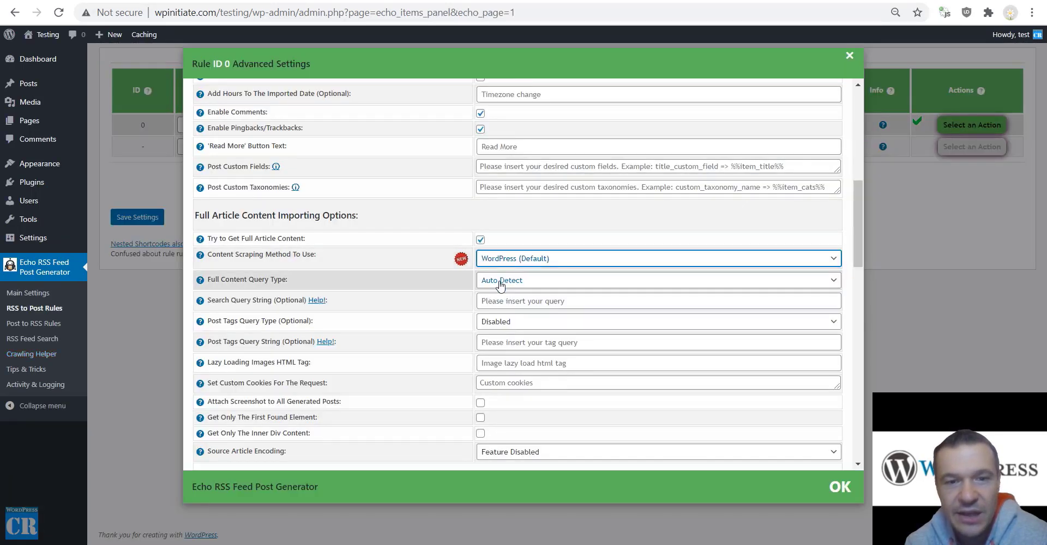
left_click(500, 285)
left_click(495, 299)
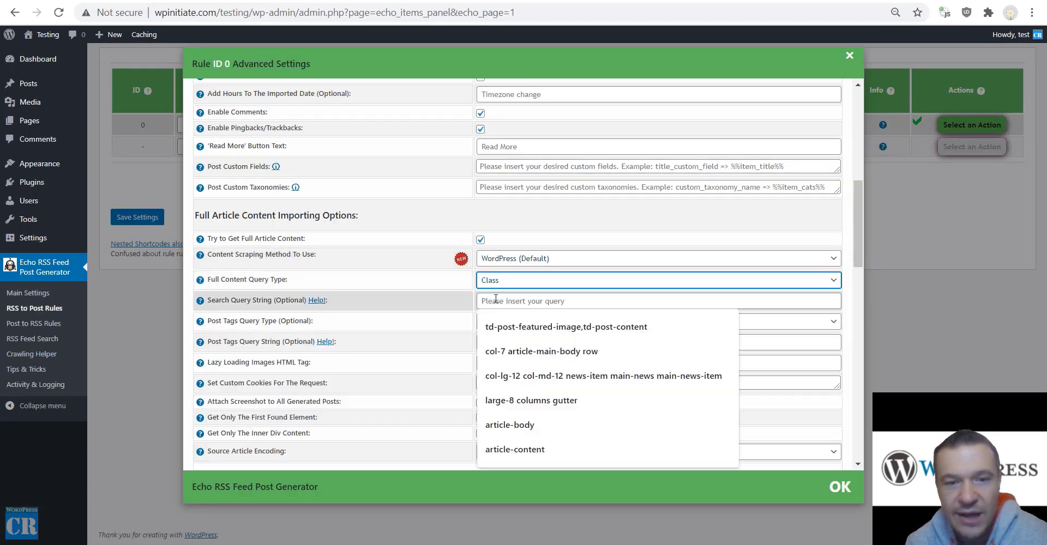
key("ctrl+v")
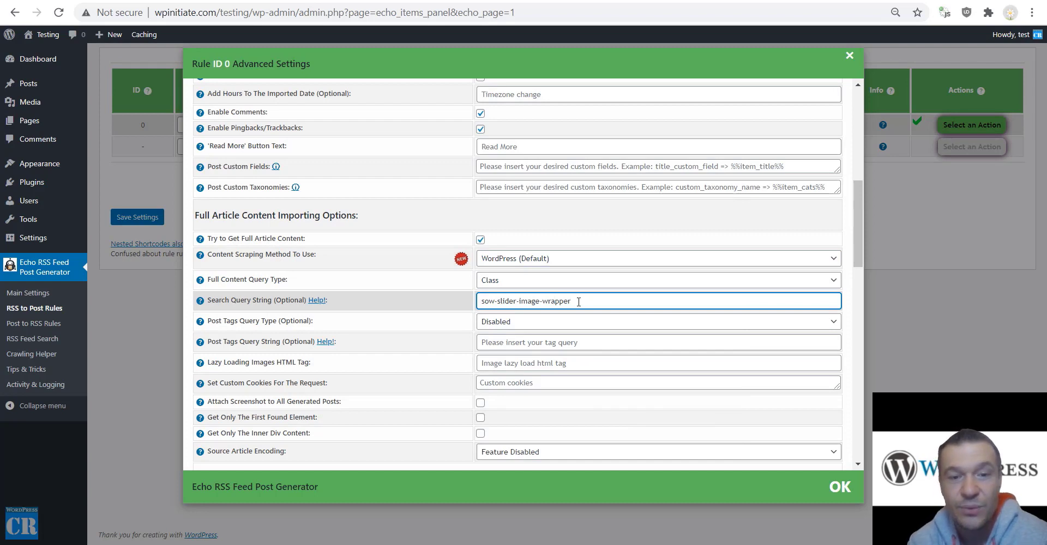
key("ctrl+a")
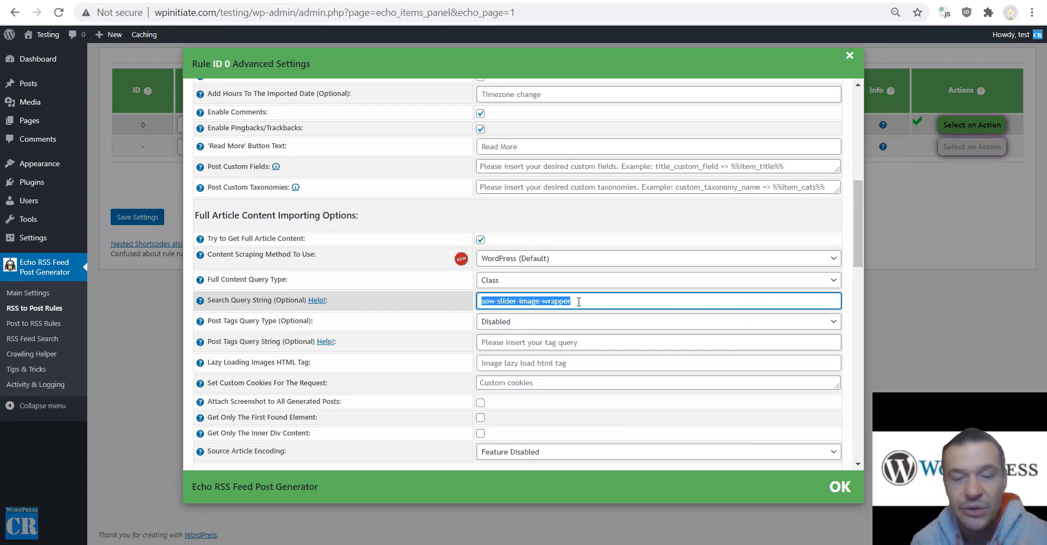
key("BackSpace")
left_click(517, 281)
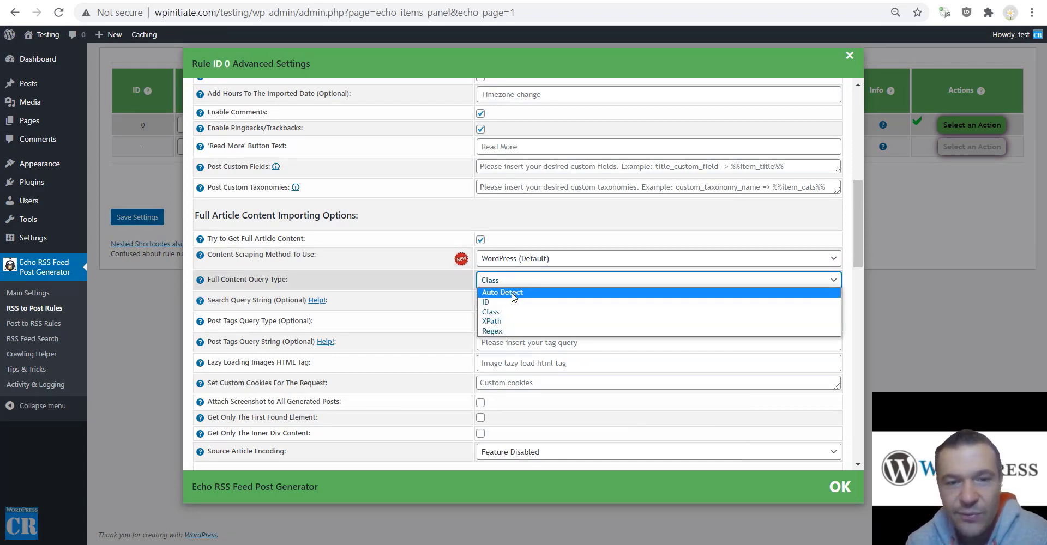
left_click(512, 294)
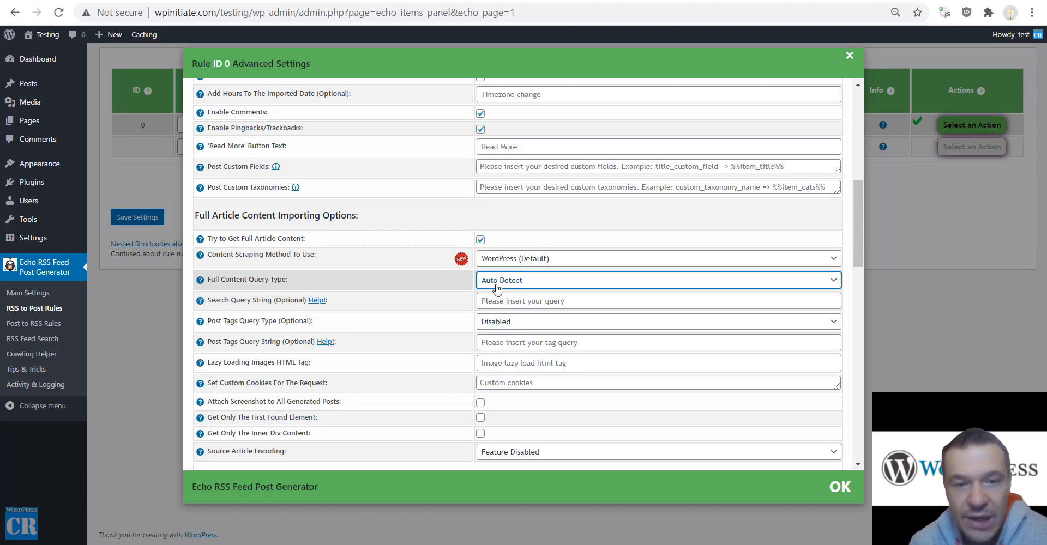
scroll(397, 316, "down", 1)
scroll(396, 315, "down", 4)
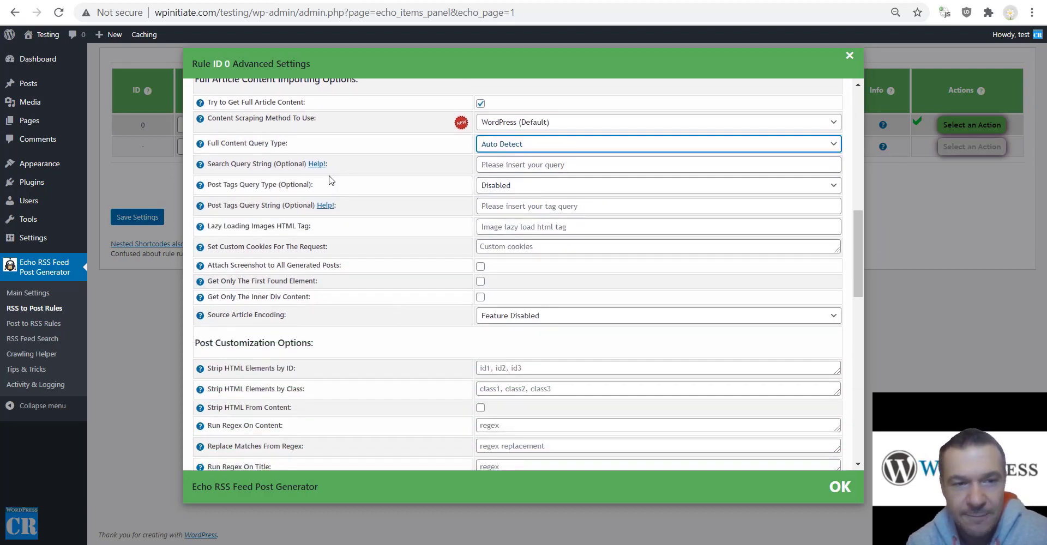
left_click_drag(227, 185, 273, 186)
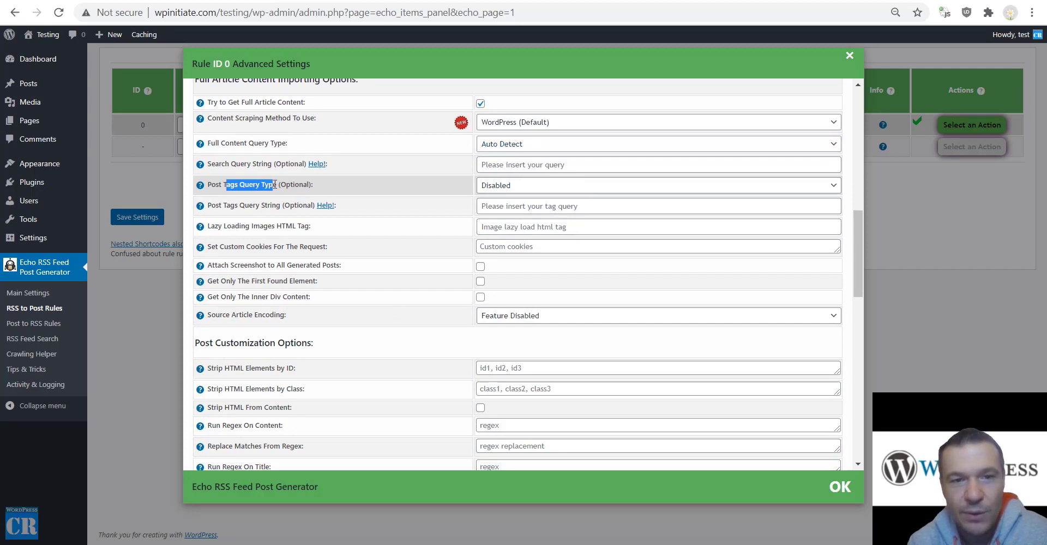
left_click(486, 187)
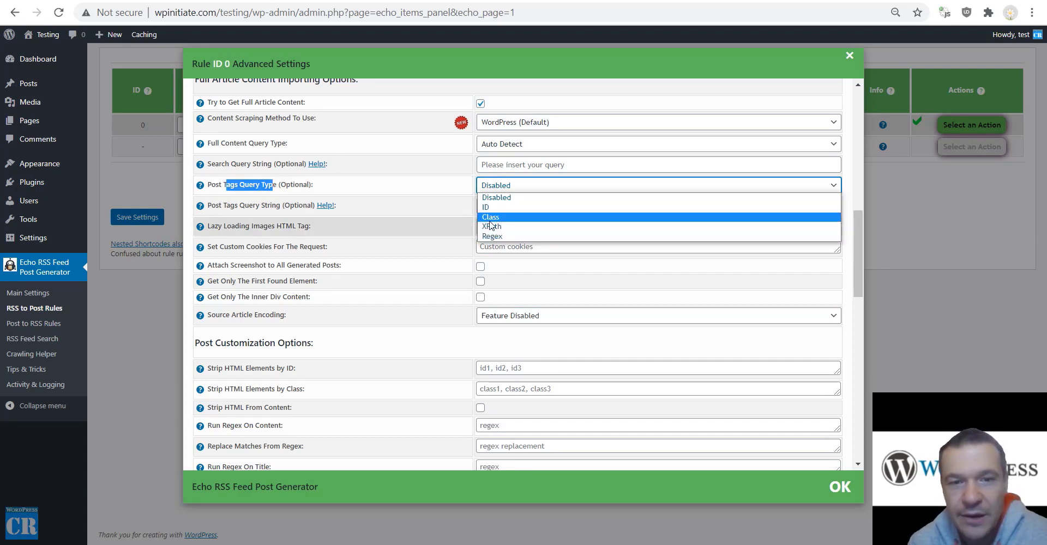
left_click(240, 188)
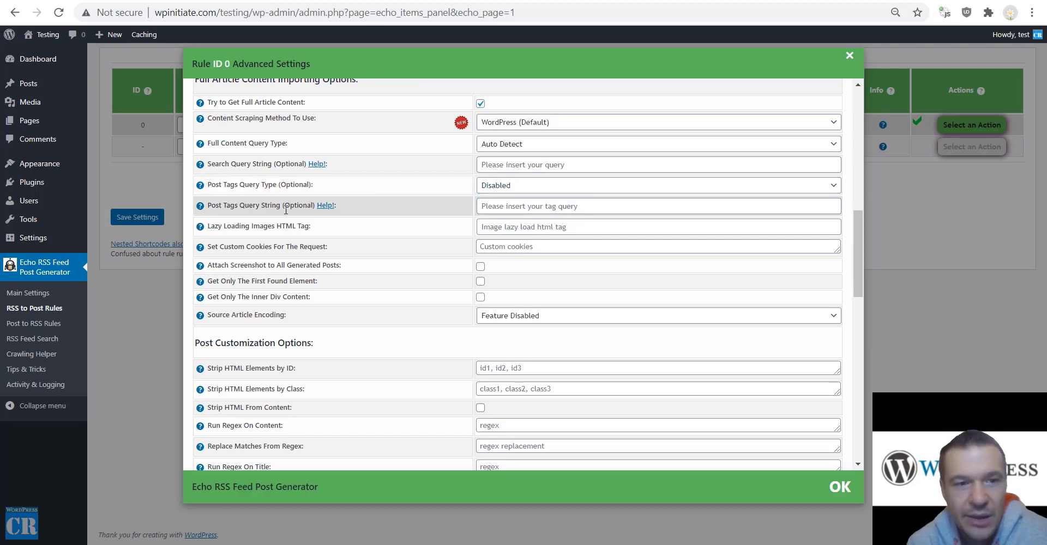
left_click_drag(220, 209, 290, 209)
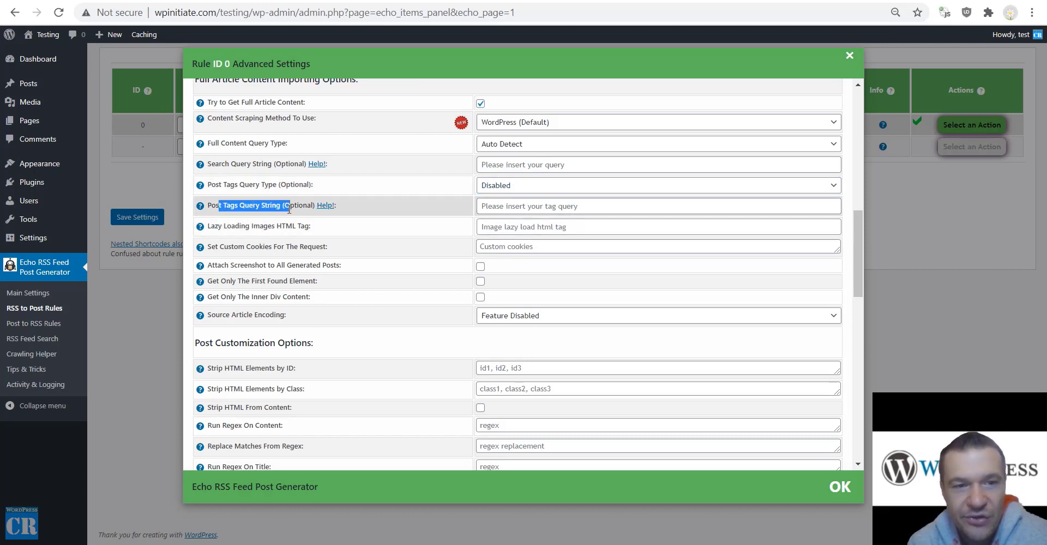
left_click(322, 227)
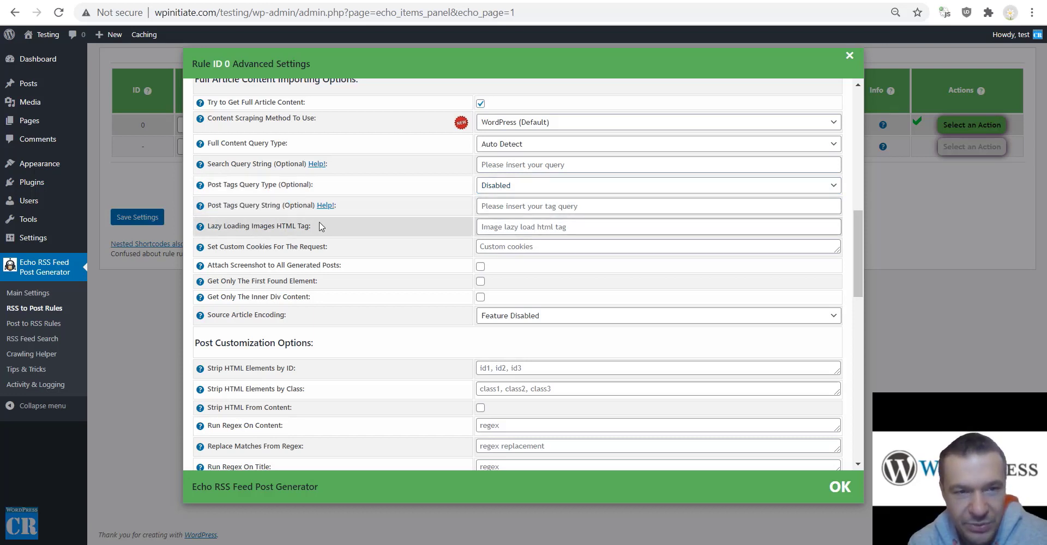
left_click_drag(223, 228, 310, 228)
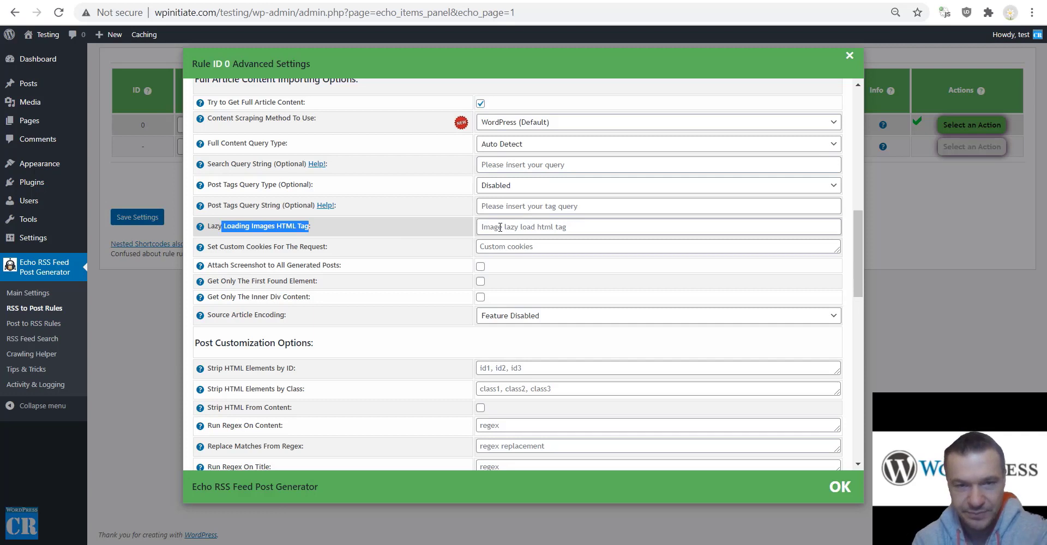
left_click(500, 227)
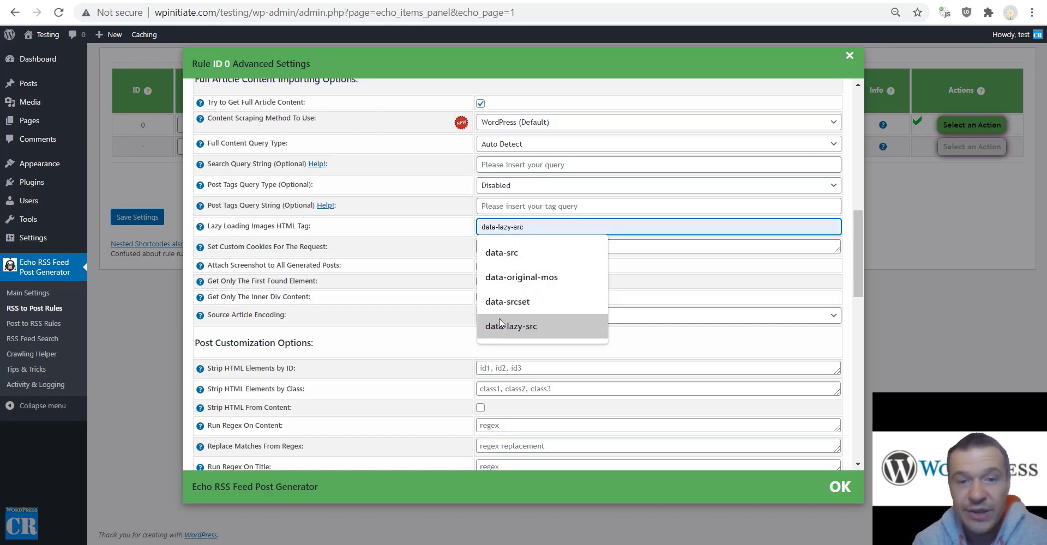
left_click(409, 232)
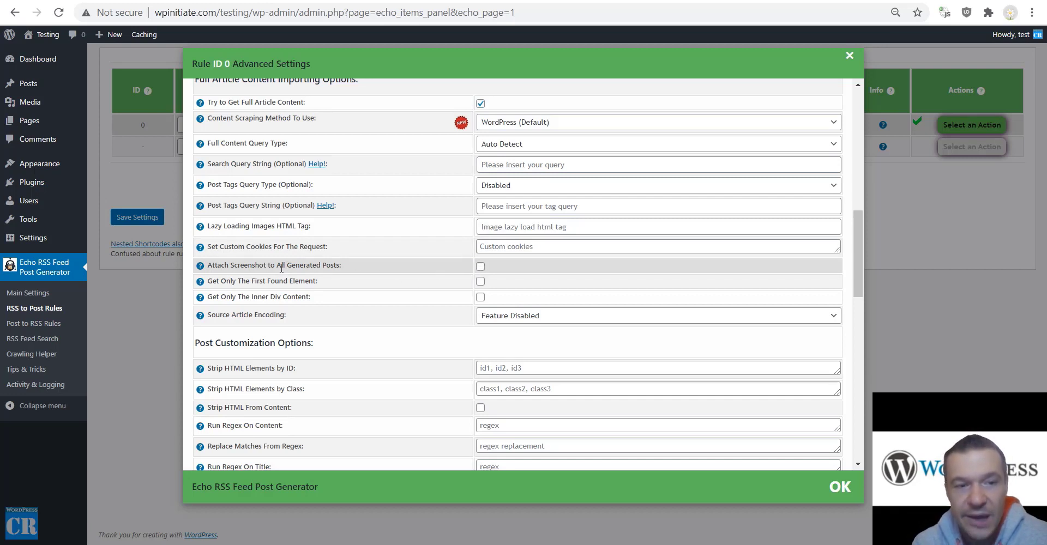
mouse_move(201, 266)
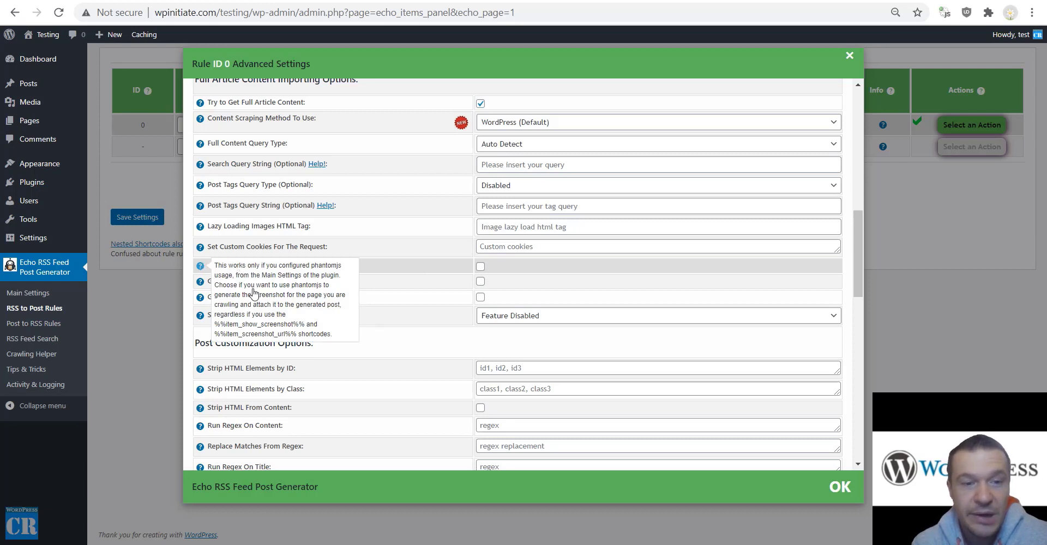
Set Full Content Query Type to Class, leaving Get Only The First Found Element unchecked.
left_click_drag(295, 285, 314, 289)
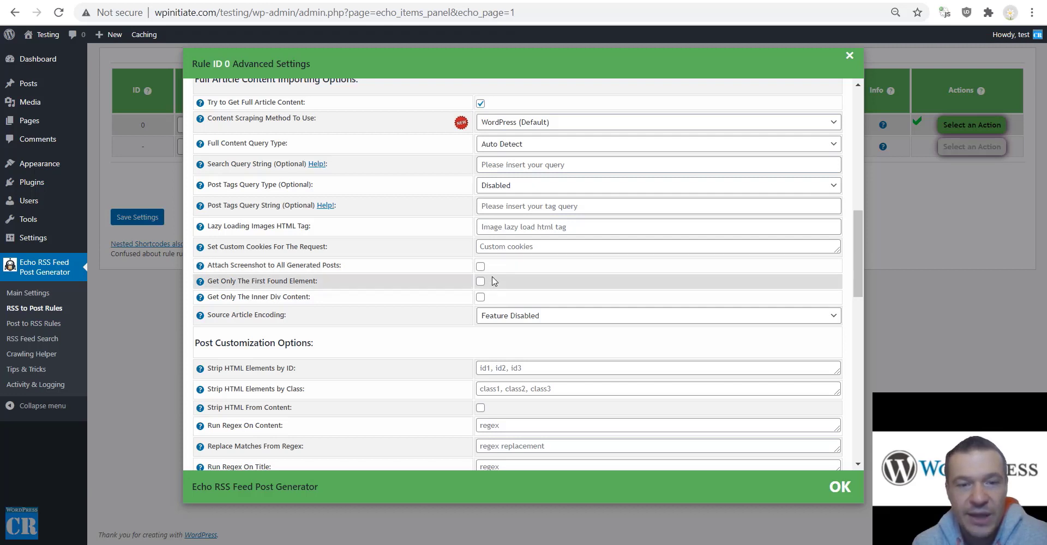
left_click(480, 282)
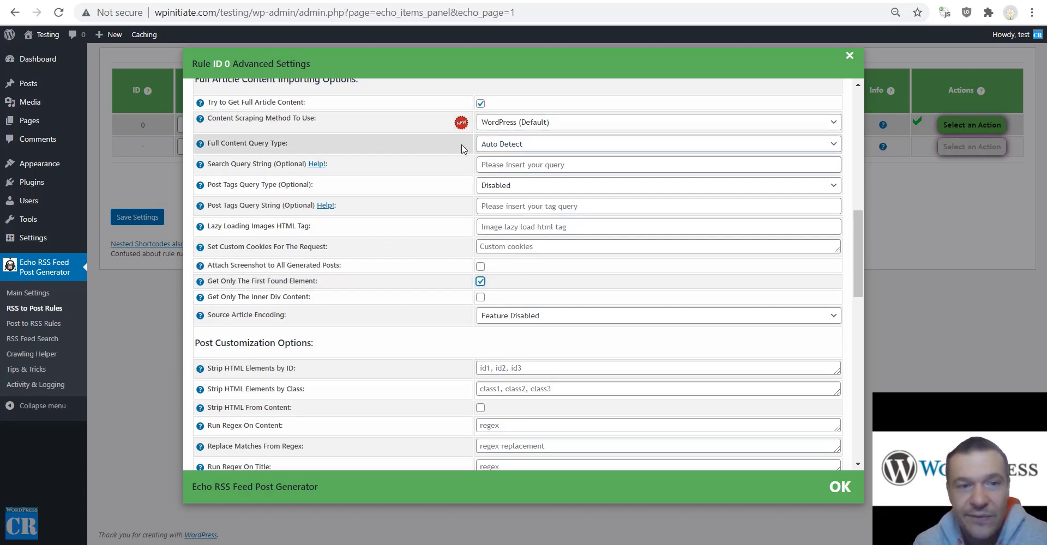
left_click(487, 146)
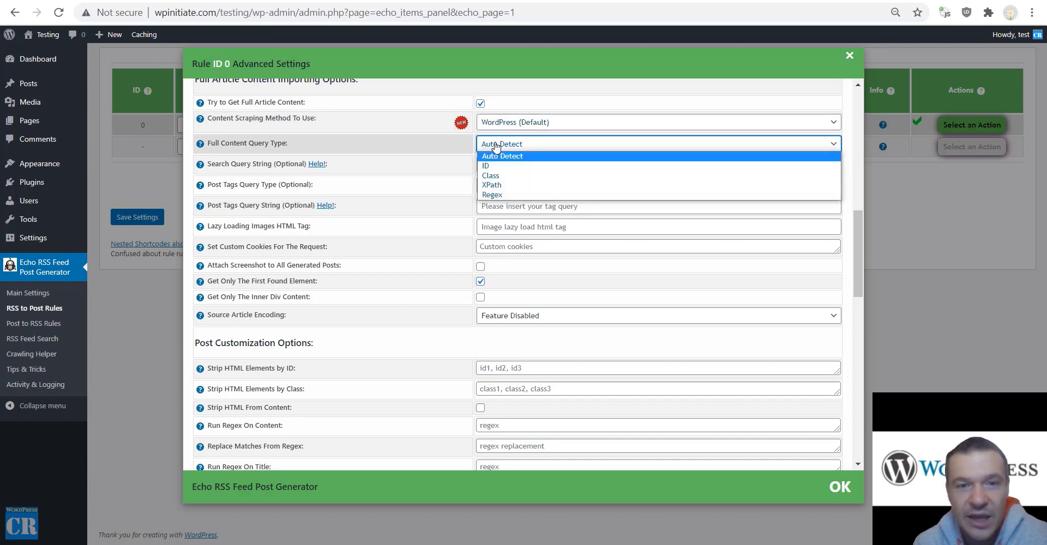
left_click(490, 176)
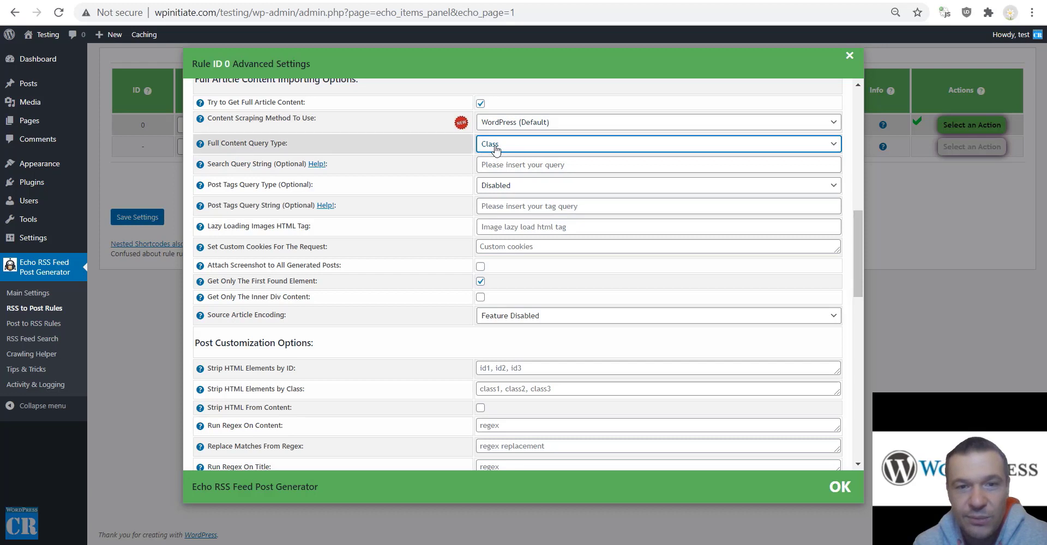
left_click_drag(220, 298, 305, 301)
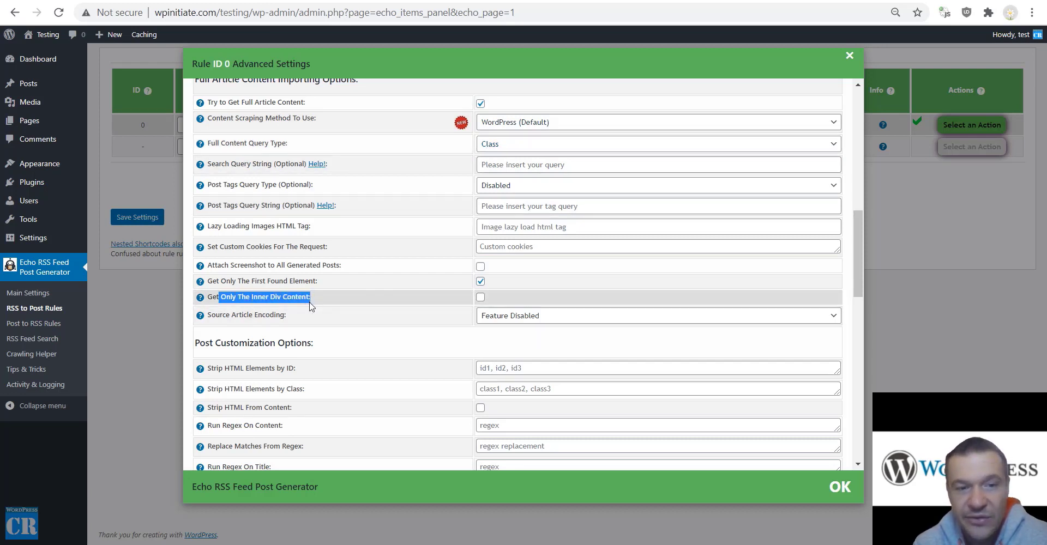
left_click_drag(308, 300, 309, 298)
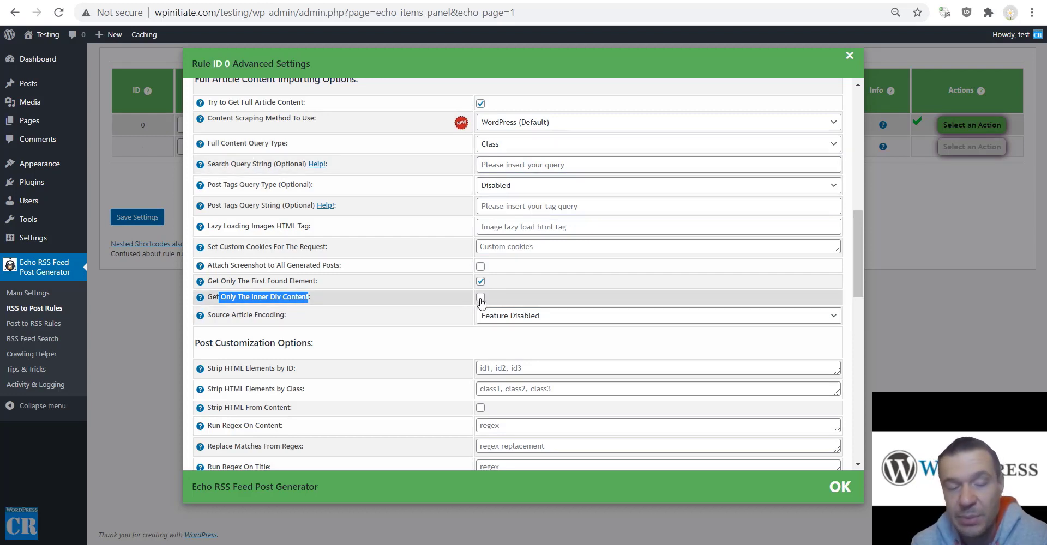
left_click(480, 282)
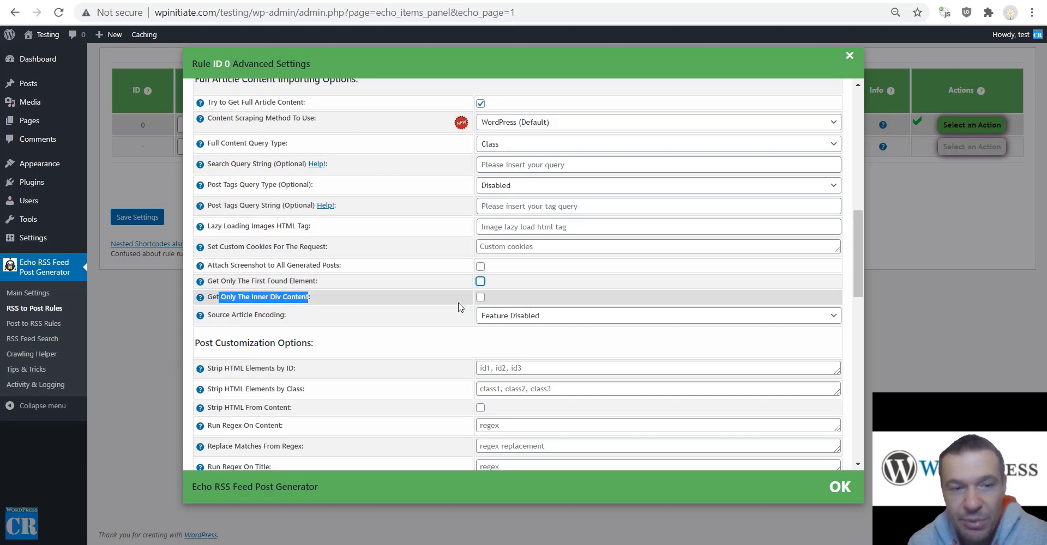
left_click(405, 330)
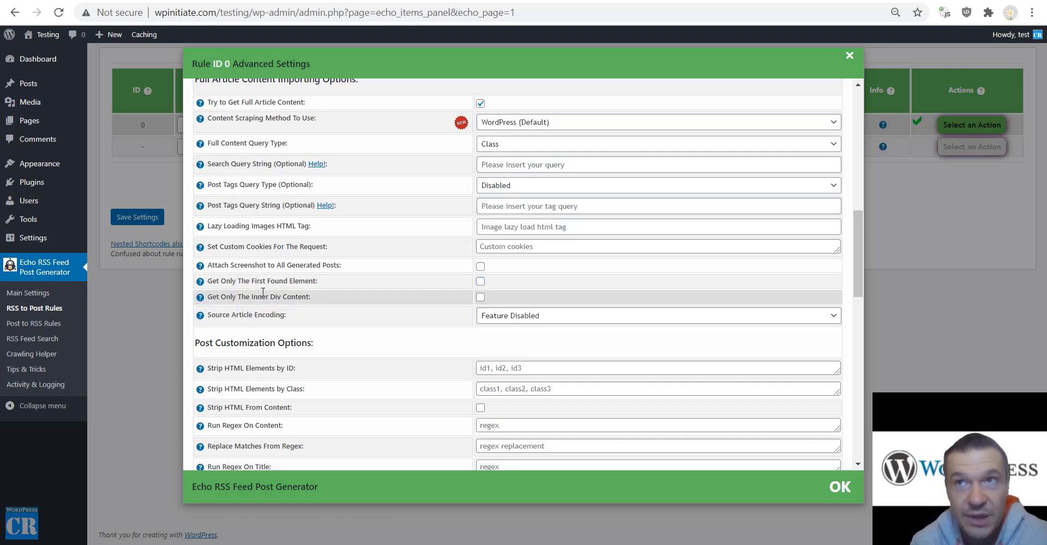
Leave Source Article Encoding at Feature Disabled.
left_click_drag(225, 318, 284, 318)
left_click(548, 322)
scroll(512, 376, "down", 20)
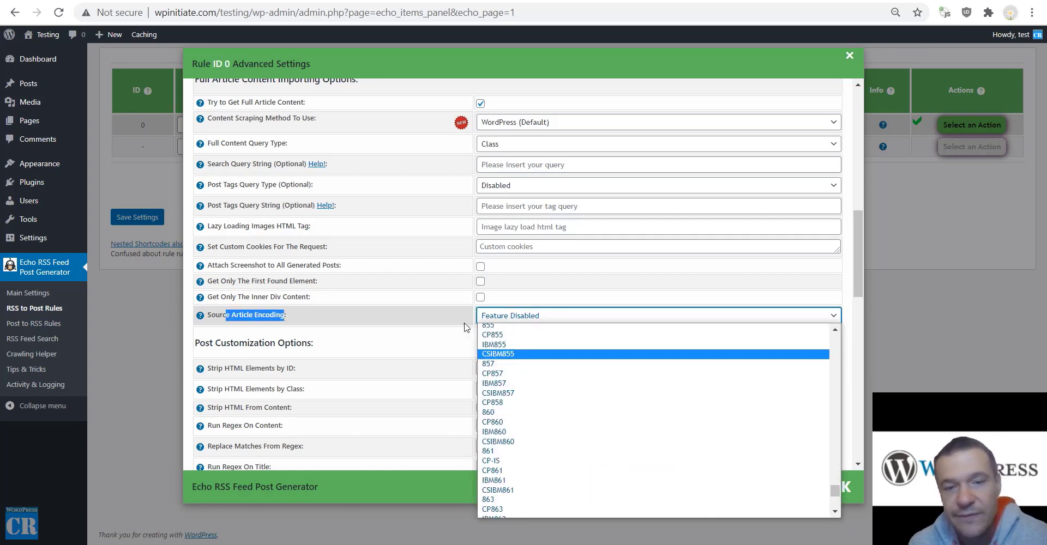
left_click(426, 317)
scroll(425, 316, "down", 4)
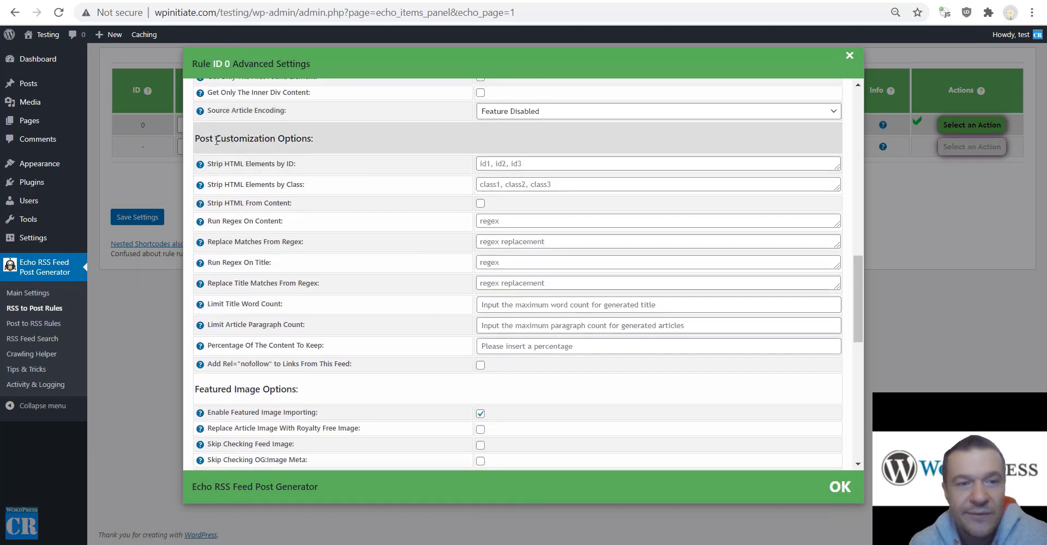
left_click_drag(216, 139, 312, 140)
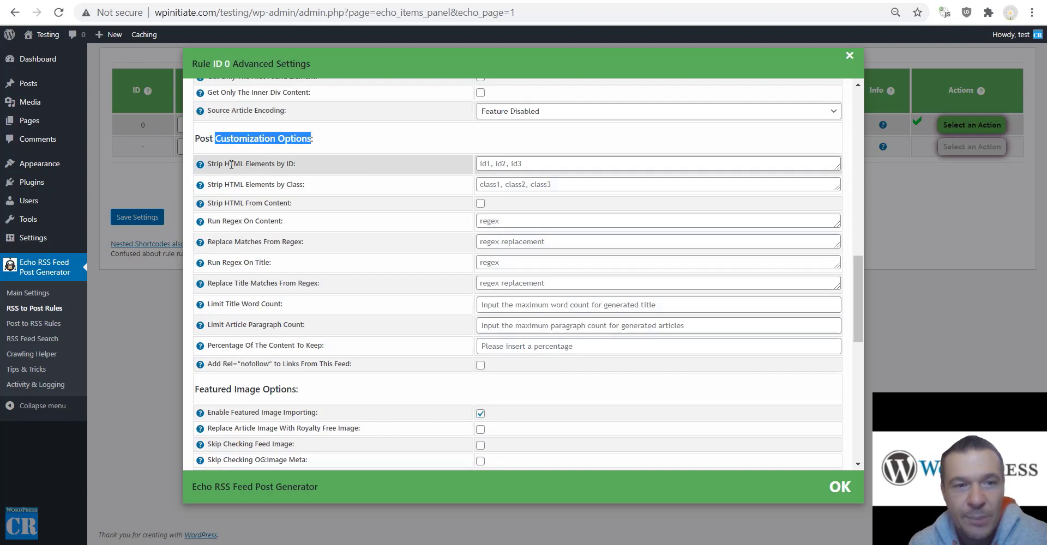
left_click_drag(219, 164, 293, 162)
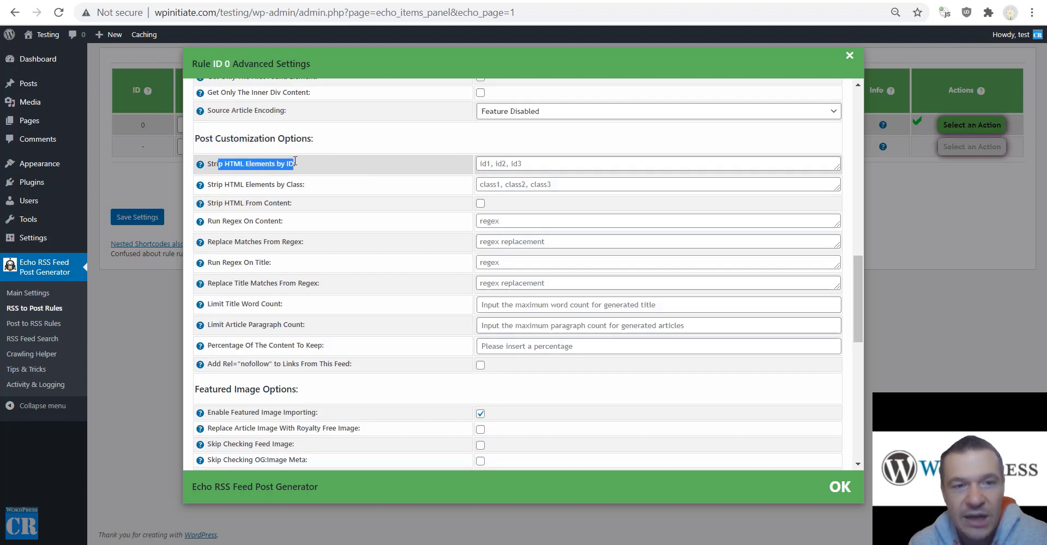
left_click_drag(220, 184, 240, 184)
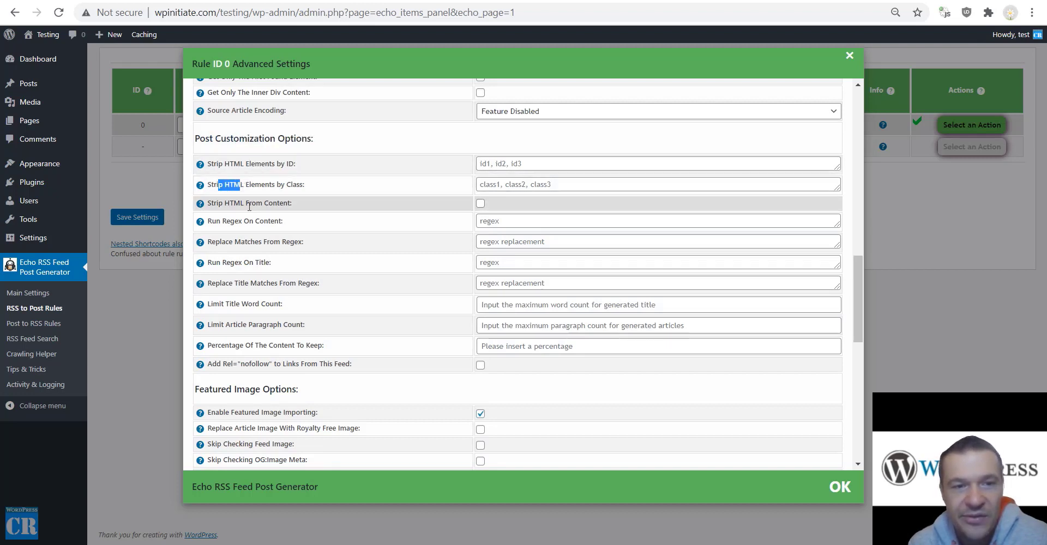
left_click(249, 208)
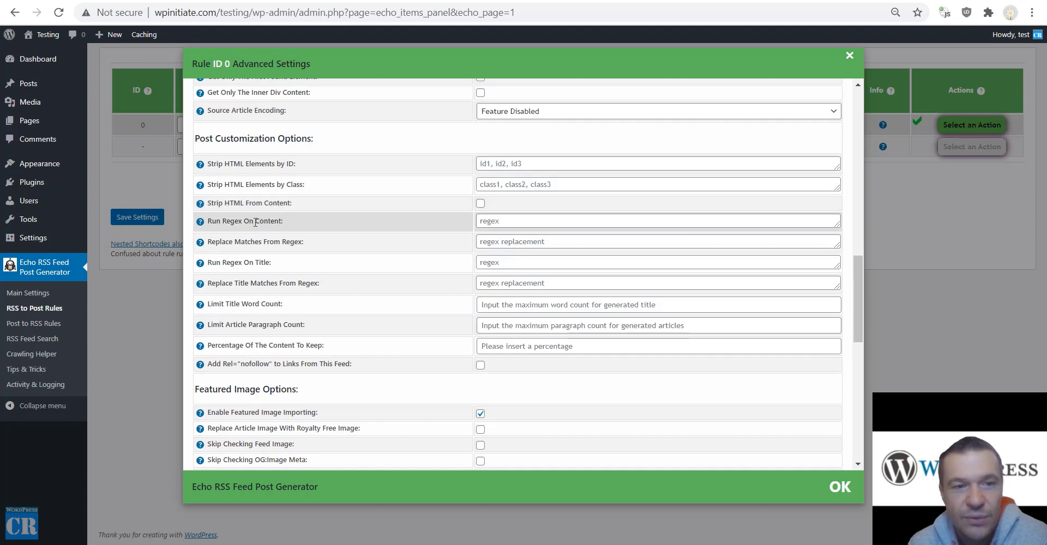
left_click_drag(254, 222, 284, 221)
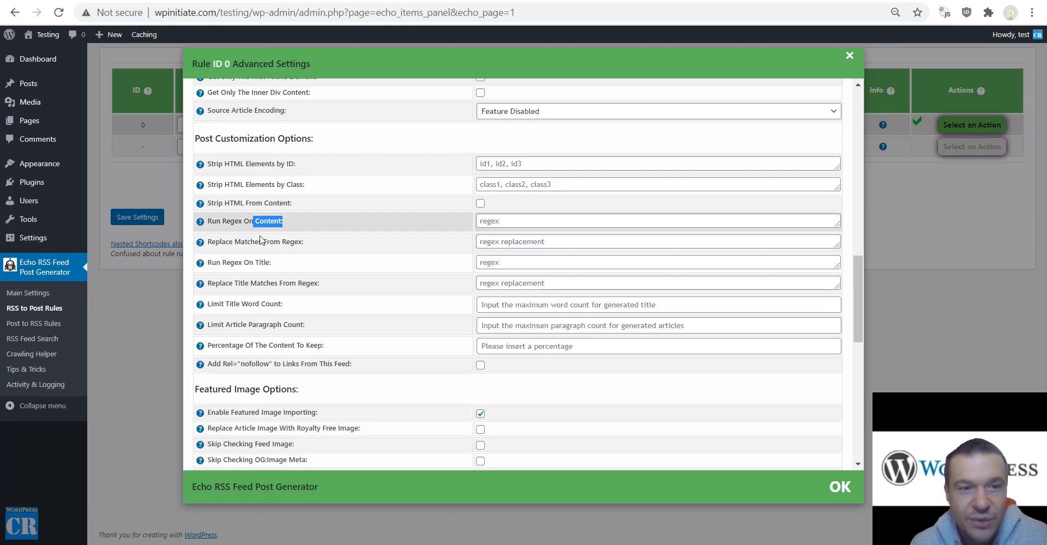
left_click_drag(220, 241, 302, 242)
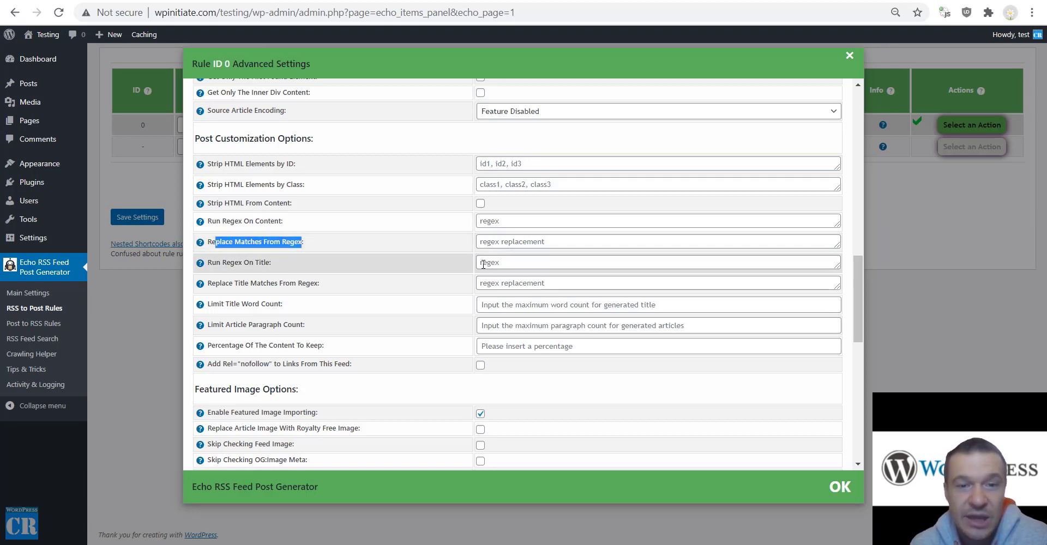
left_click_drag(212, 263, 310, 284)
left_click(237, 283)
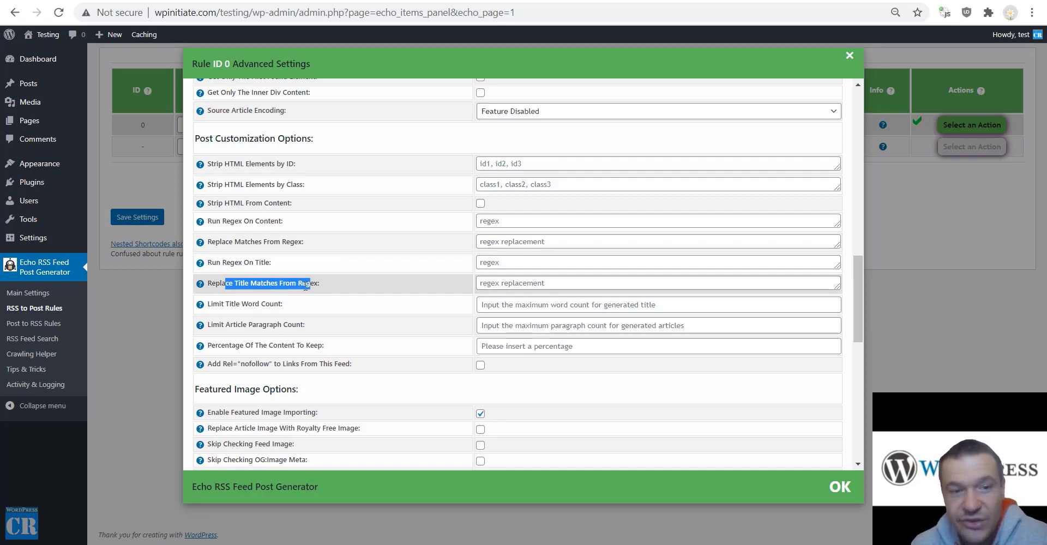
left_click_drag(225, 306, 280, 305)
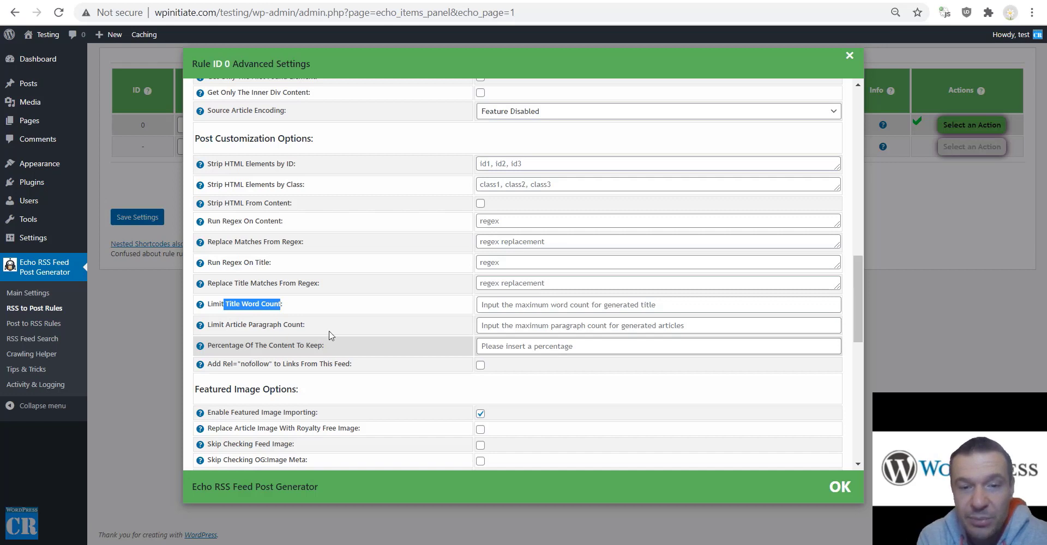
left_click(506, 344)
type("30")
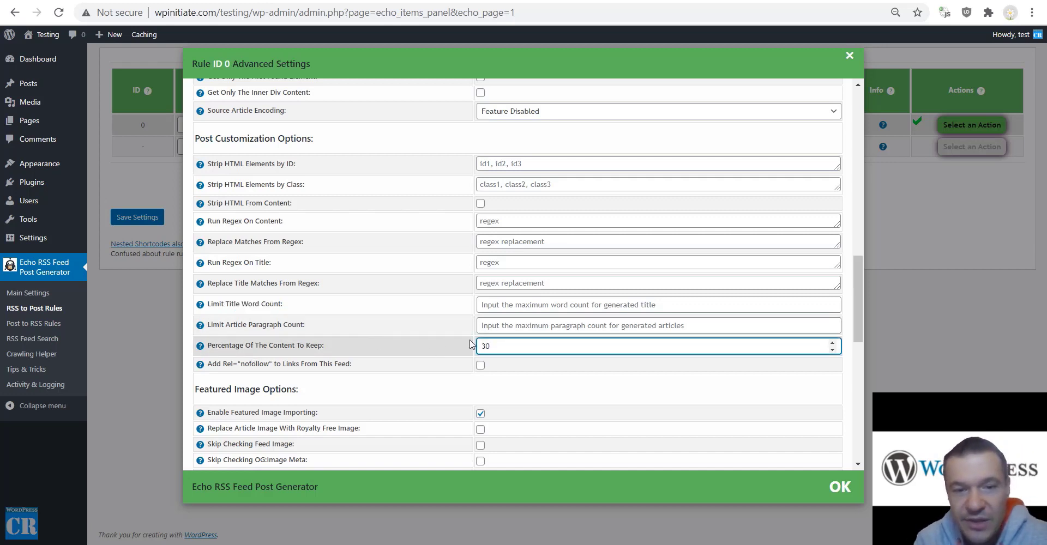
key("BackSpace")
key("BackSpace")
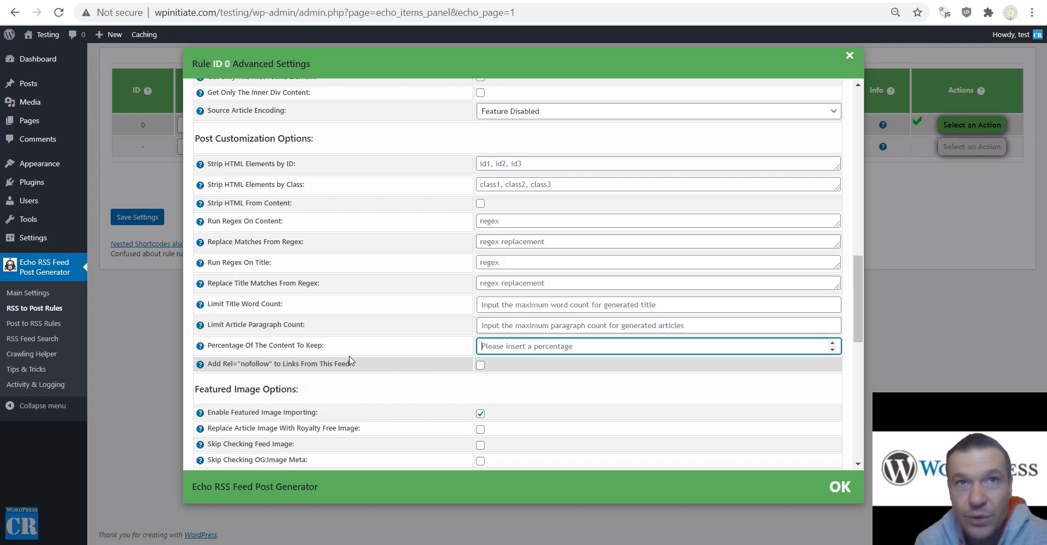
scroll(352, 362, "down", 4)
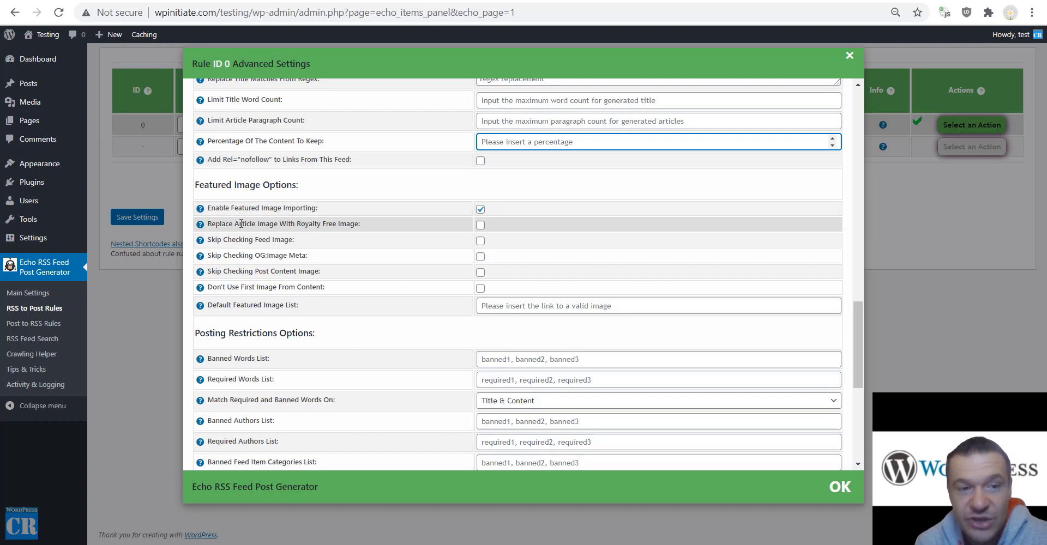
Enable Replace Article Image With Royalty Free Image and open Echo Main Settings in a new tab.
left_click_drag(216, 225, 360, 228)
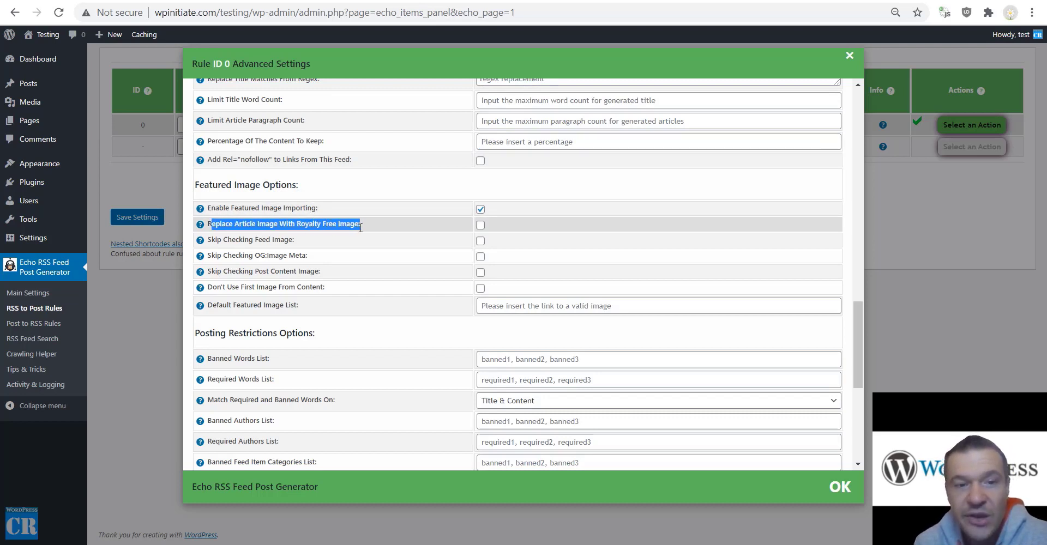
left_click(480, 224)
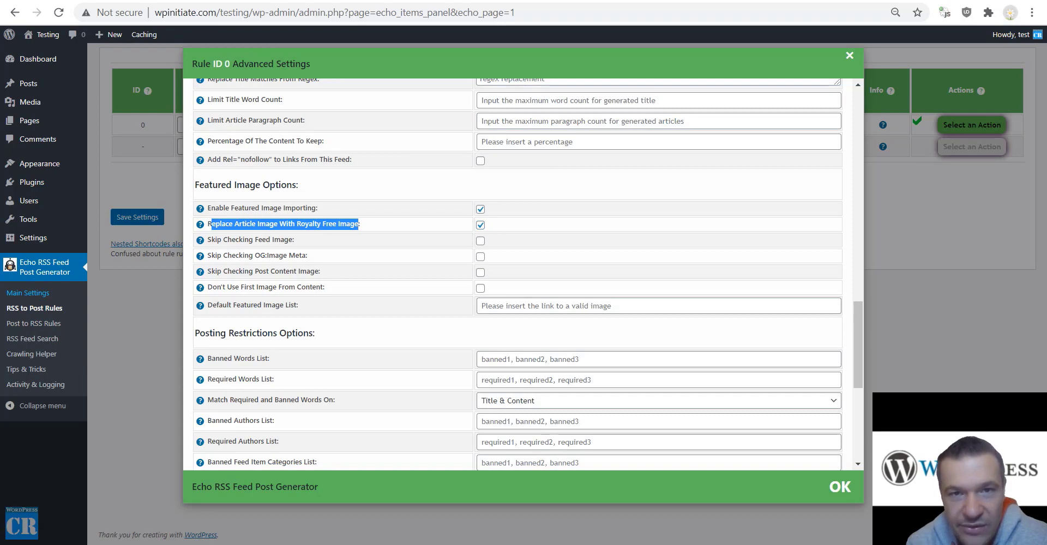
left_click(523, 1)
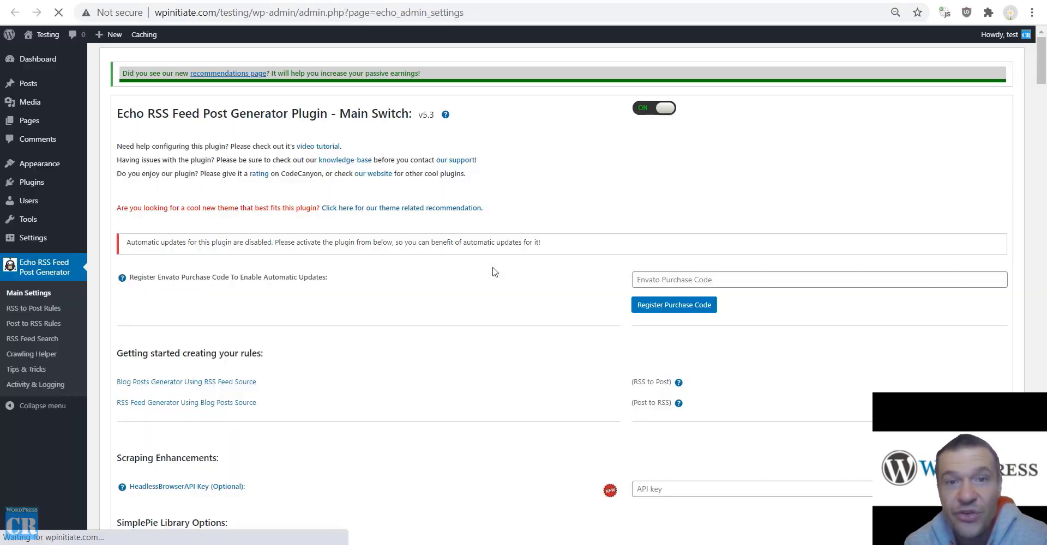
Review the Royalty Free Featured Image Importing Options, including the MorgueFile and Pexels App ID fields.
scroll(372, 329, "down", 11)
scroll(351, 319, "down", 15)
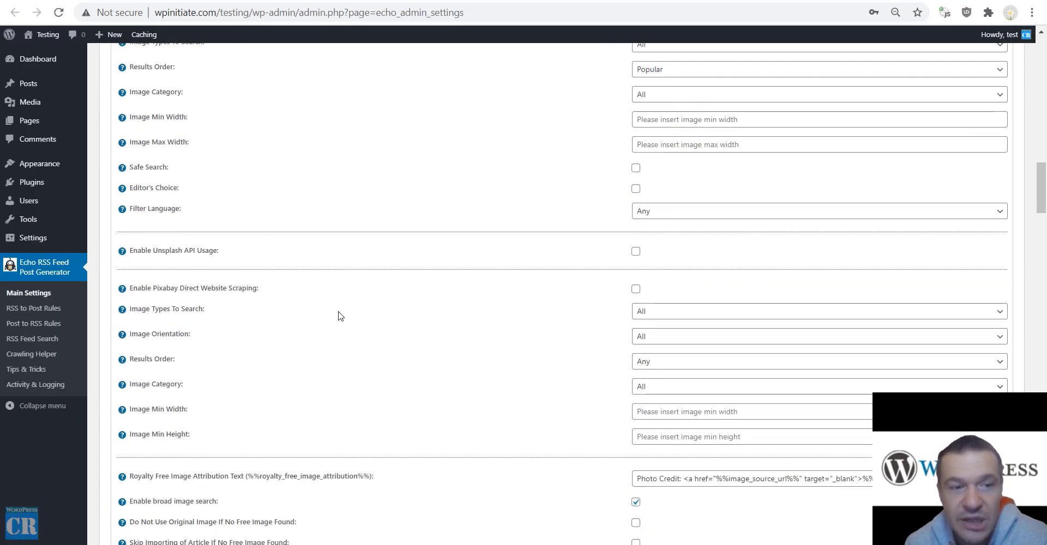
scroll(280, 325, "up", 12)
scroll(282, 326, "up", 1)
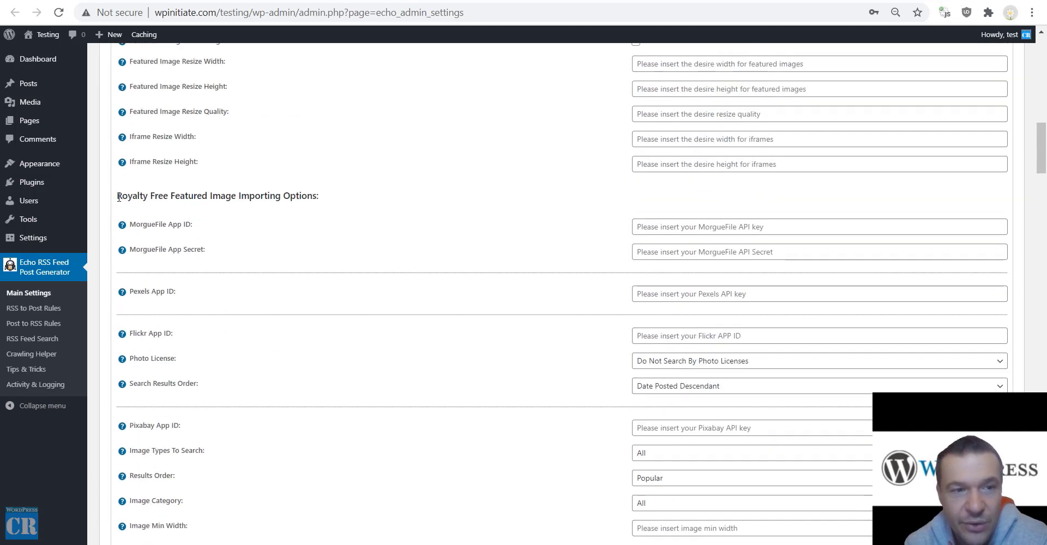
left_click_drag(116, 196, 315, 196)
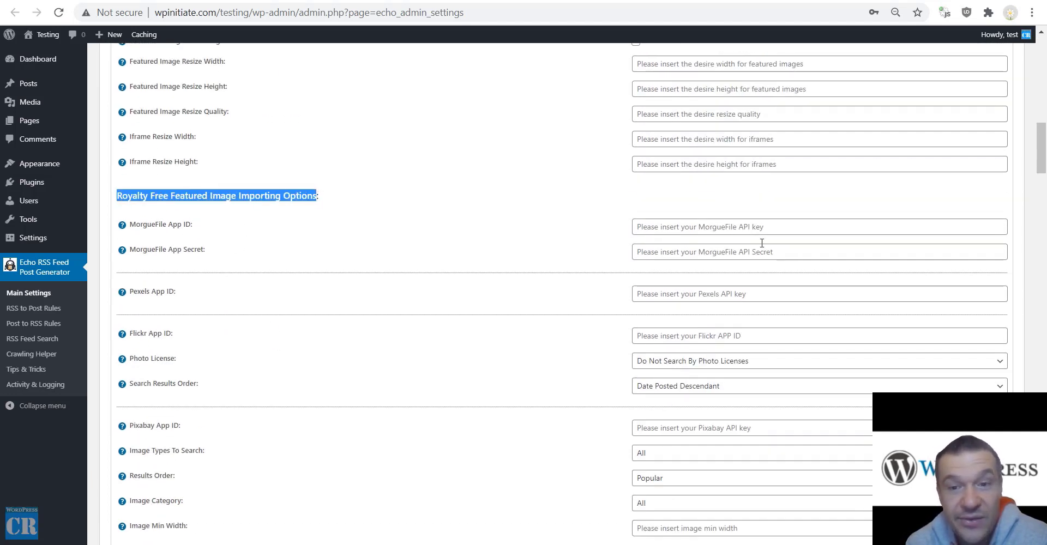
left_click(145, 227)
left_click_drag(144, 228, 174, 227)
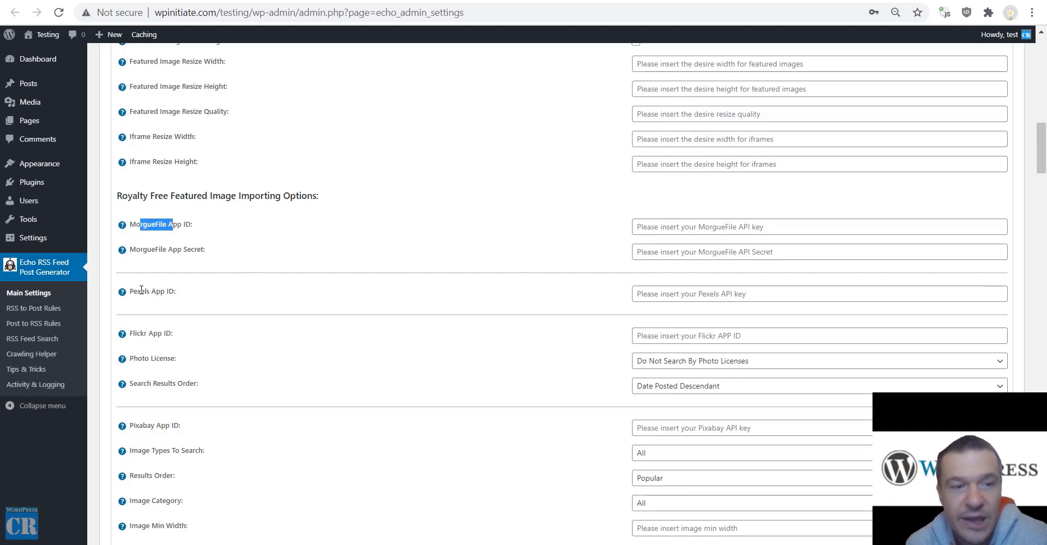
left_click_drag(134, 291, 164, 291)
Look over the remaining royalty-free image API key fields, all still blank.
scroll(149, 332, "down", 4)
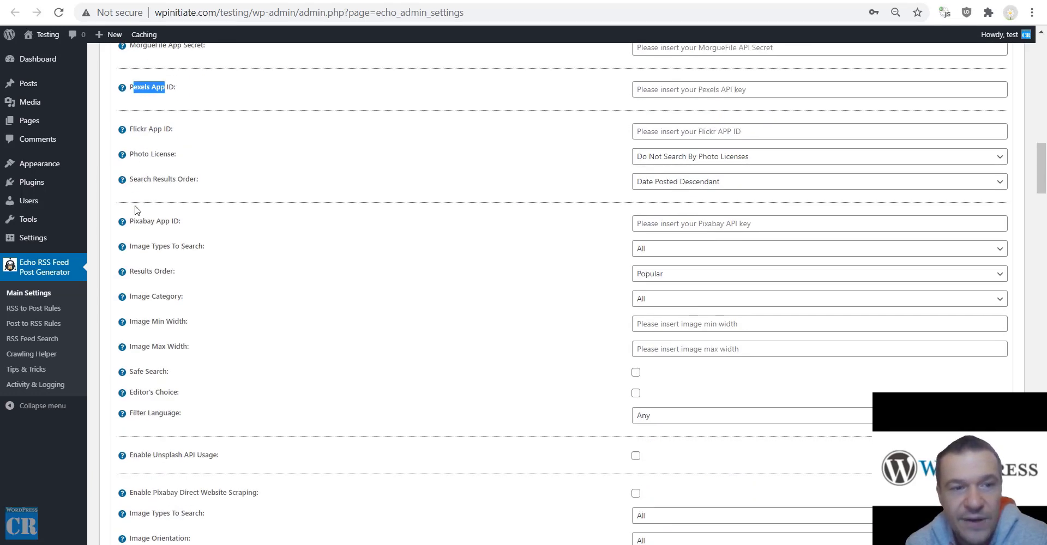
left_click_drag(135, 219, 171, 221)
scroll(160, 260, "down", 1)
scroll(159, 260, "down", 3)
left_click_drag(138, 250, 206, 251)
left_click_drag(152, 287, 247, 289)
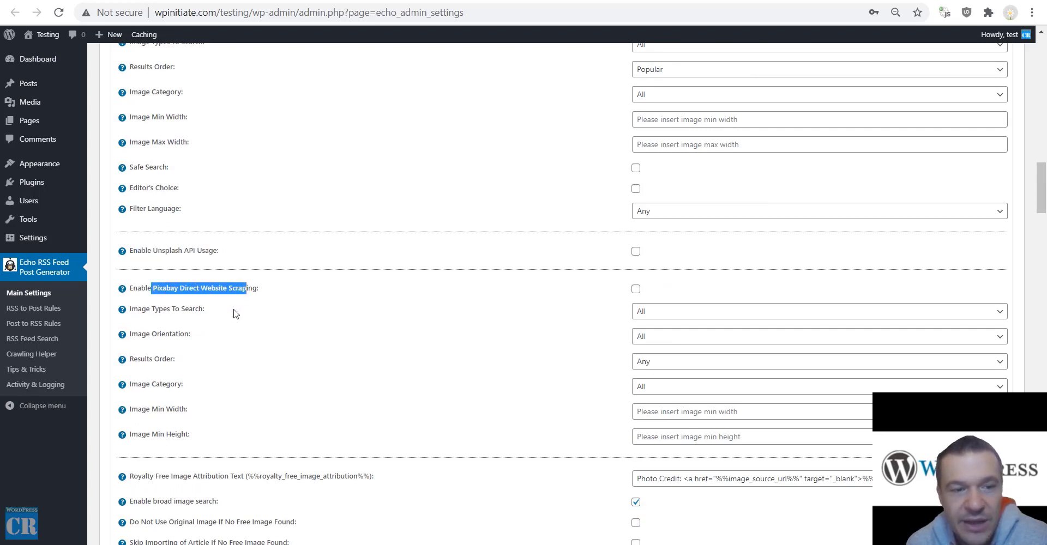
scroll(234, 311, "down", 3)
scroll(212, 291, "up", 5)
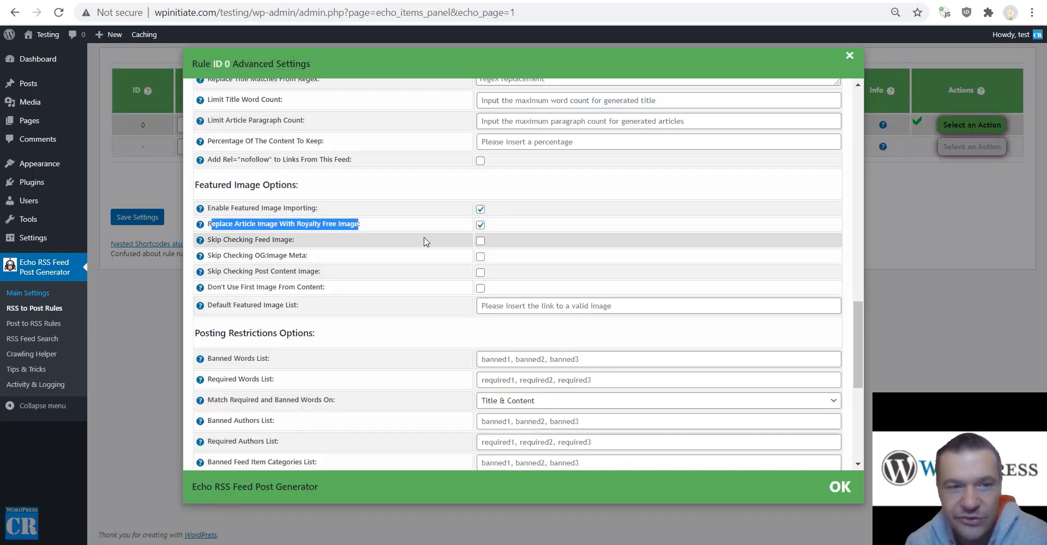
Untick Replace Article Image With Royalty Free Image.
left_click_drag(212, 240, 294, 238)
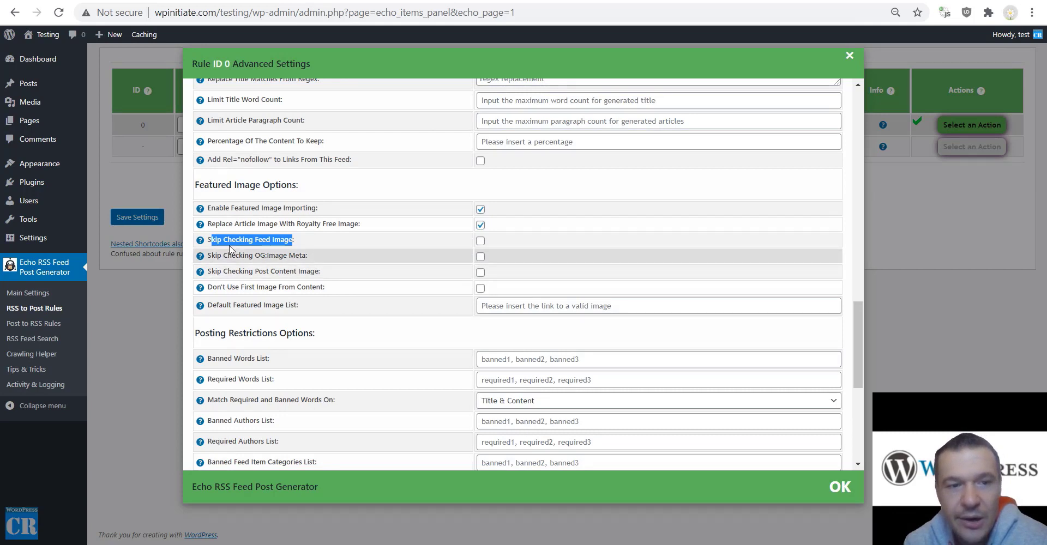
left_click_drag(207, 240, 240, 241)
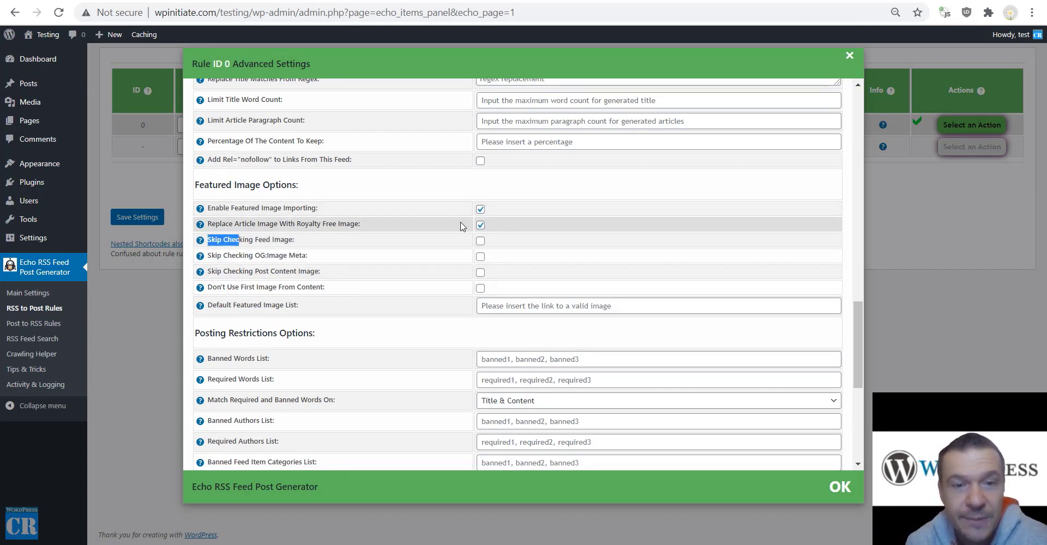
left_click(477, 226)
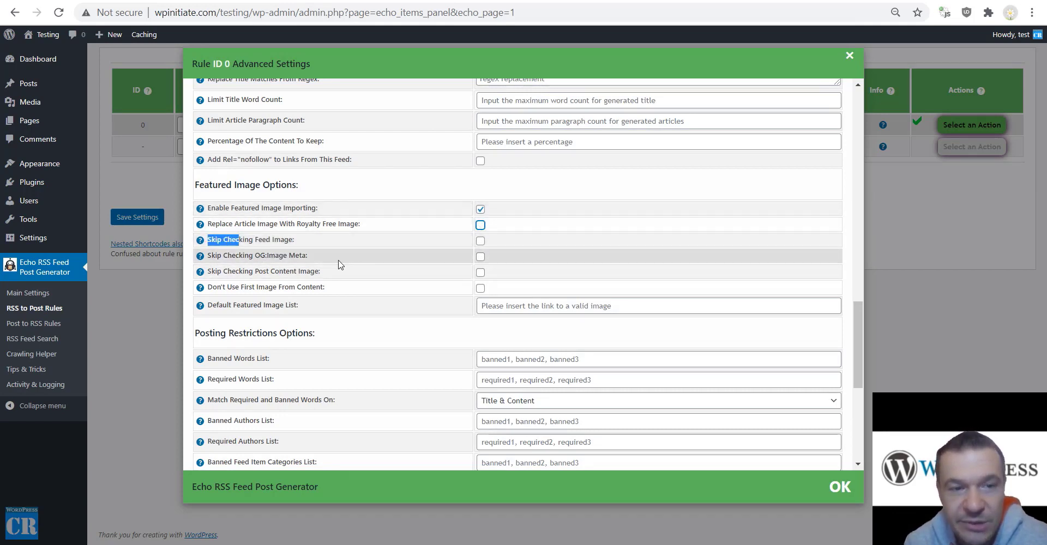
left_click(228, 240)
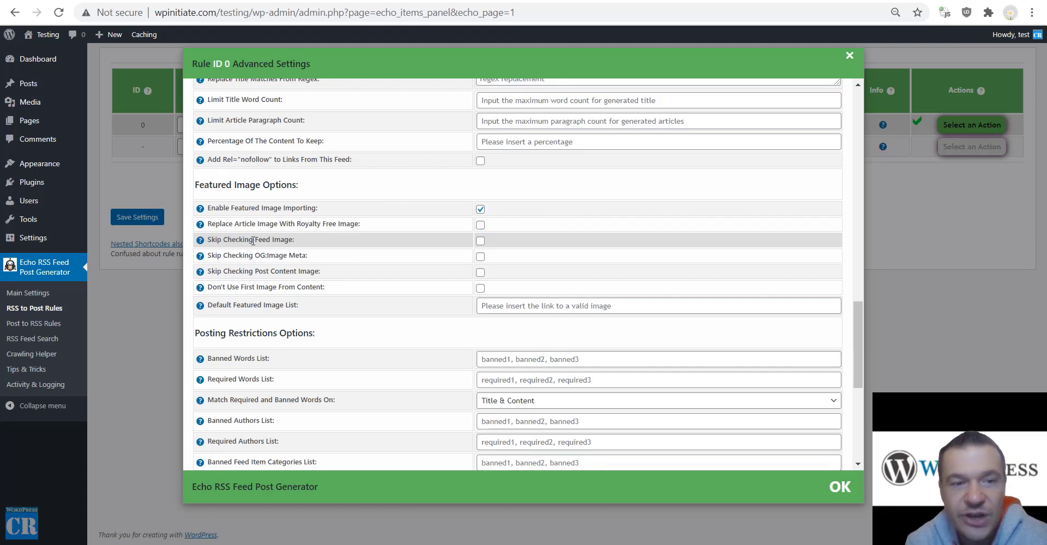
Tick Skip Checking Feed Image and Skip Checking OG:Image Meta, then untick both again.
left_click_drag(254, 240, 272, 240)
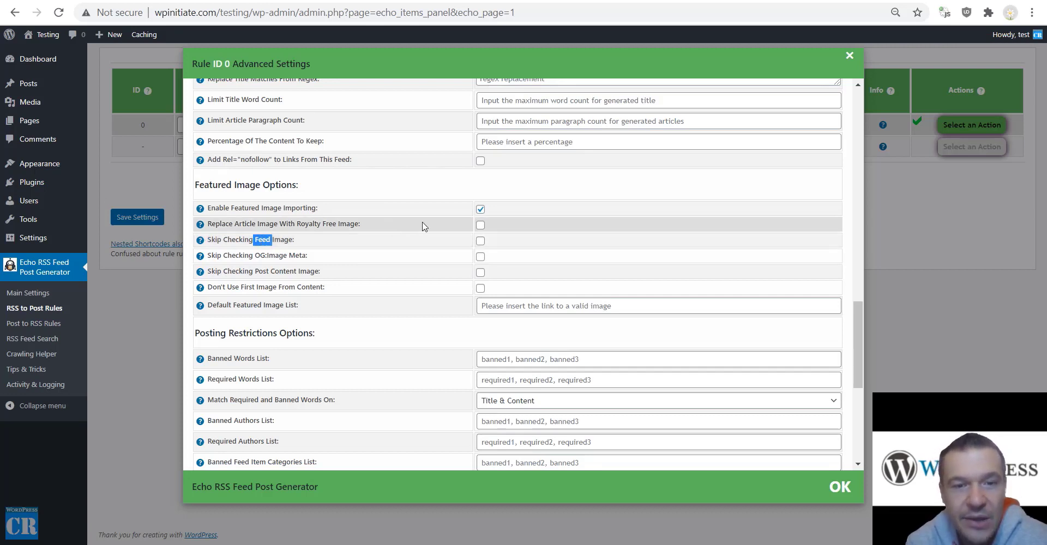
left_click(481, 243)
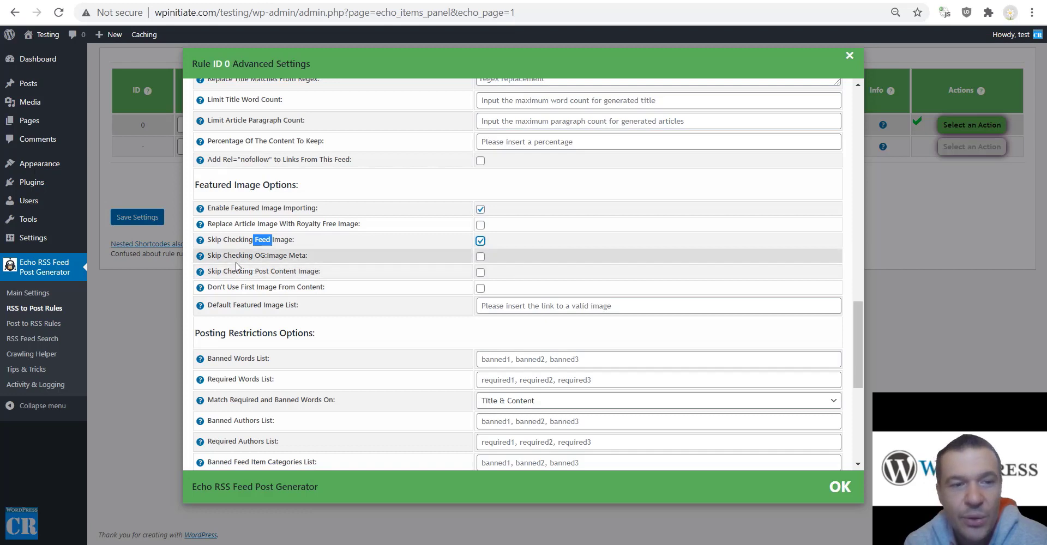
left_click_drag(223, 255, 306, 256)
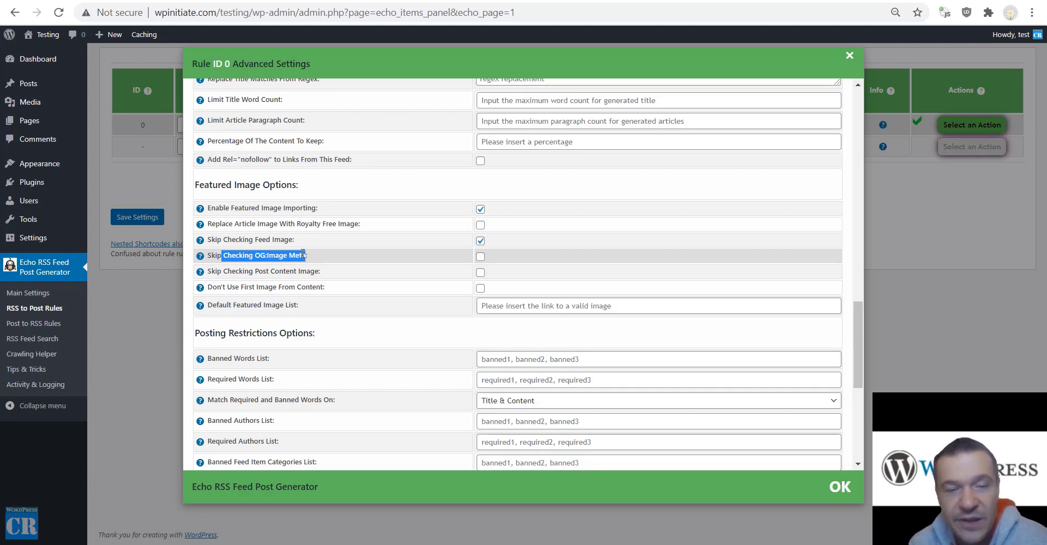
left_click_drag(303, 254, 308, 255)
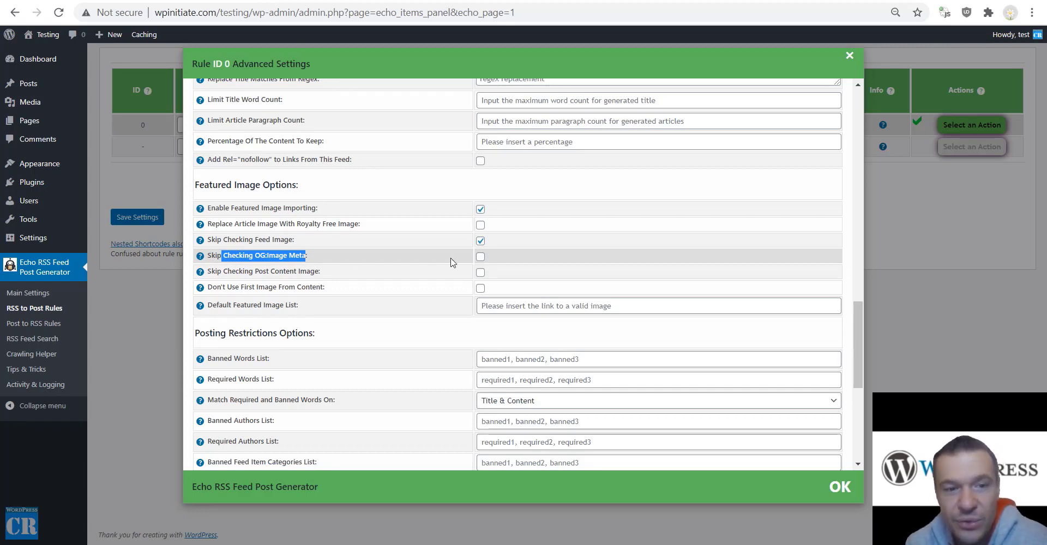
left_click(481, 258)
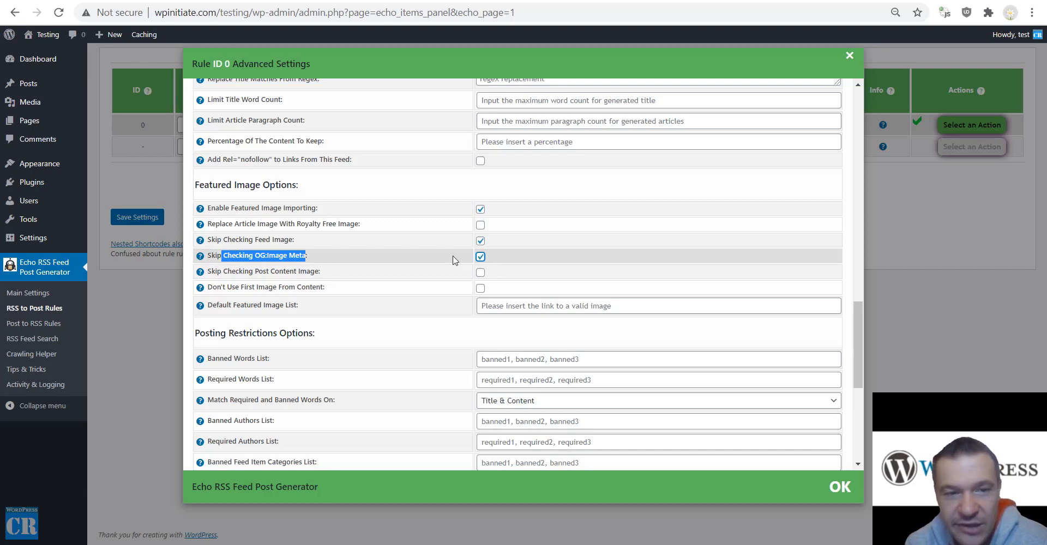
left_click_drag(225, 271, 321, 276)
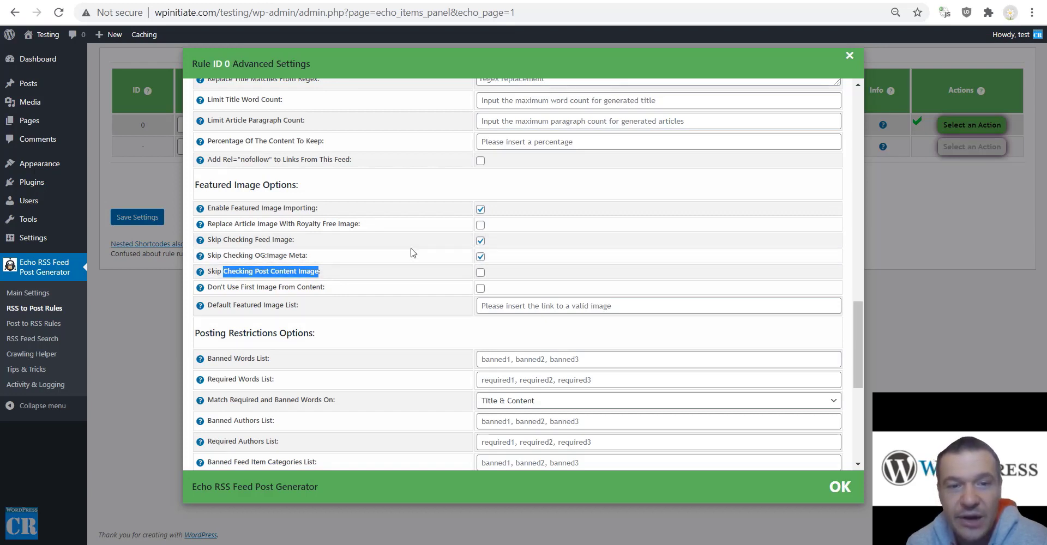
left_click(481, 241)
left_click(480, 256)
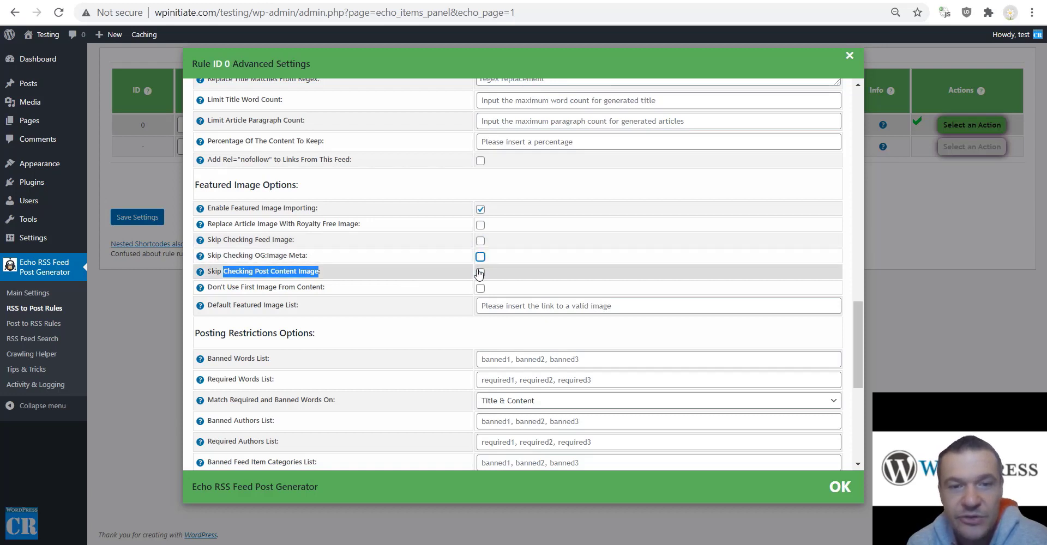
left_click(295, 282)
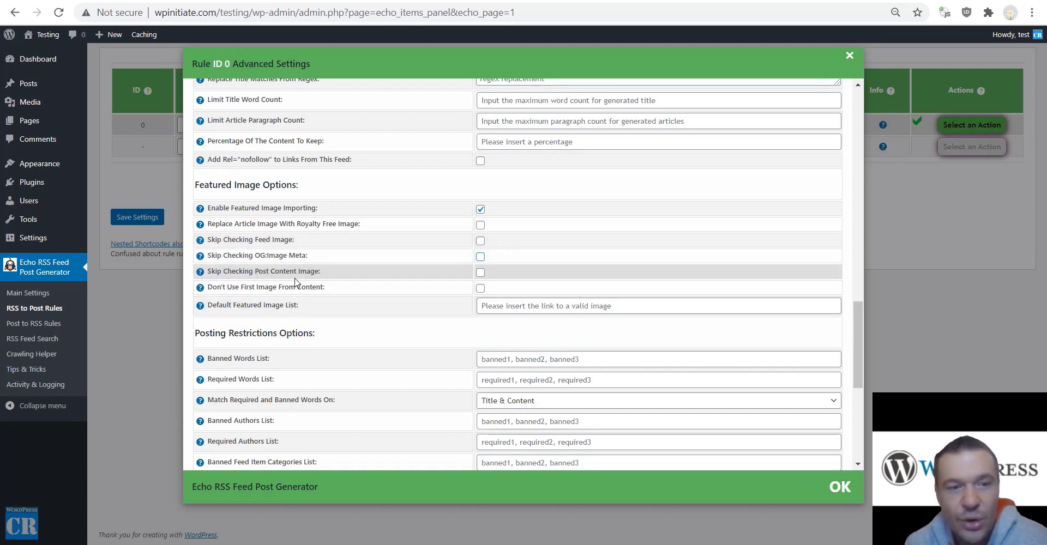
Click into the Default Featured Image List field, leaving it empty.
left_click_drag(238, 288, 322, 288)
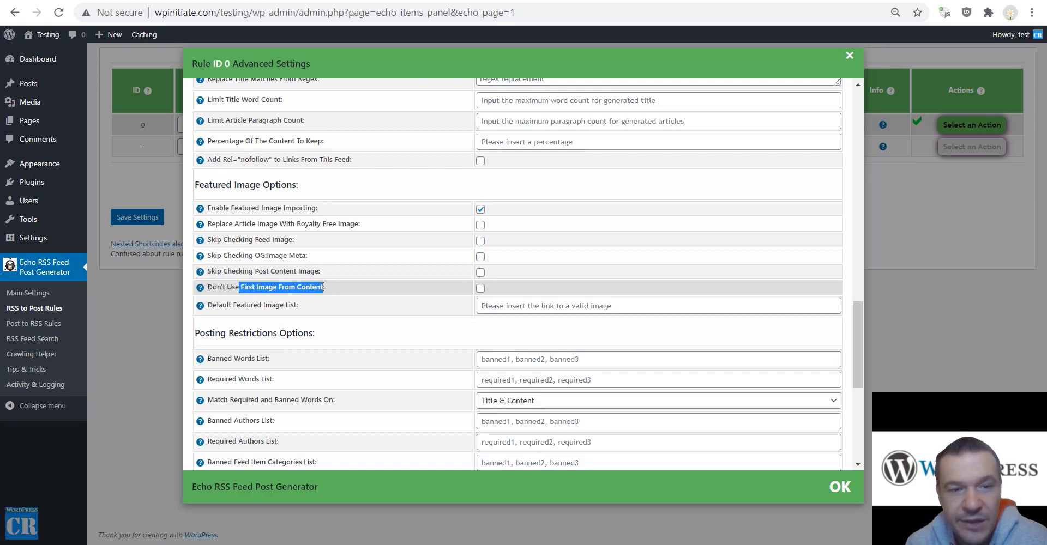
left_click(326, 294)
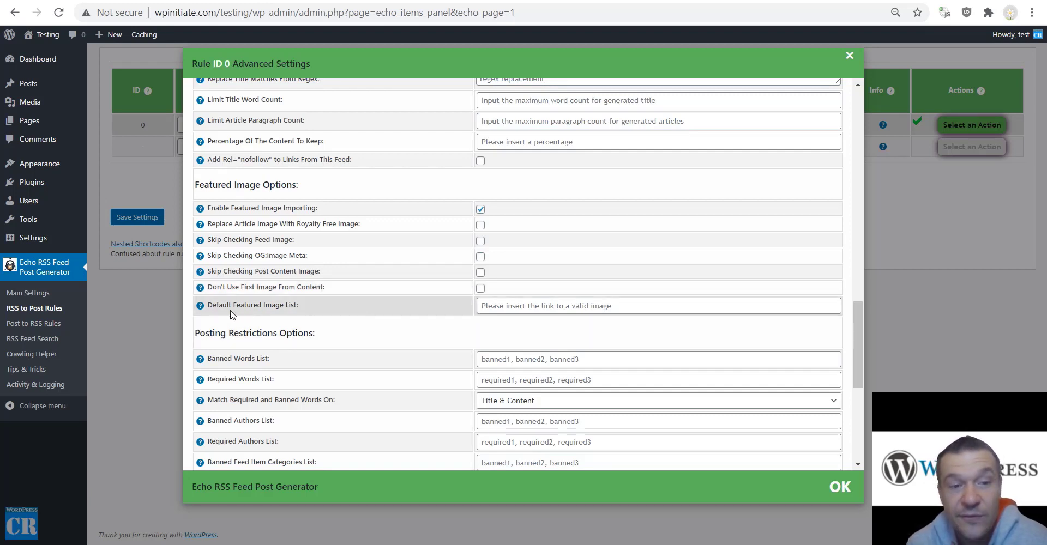
left_click_drag(297, 306, 208, 314)
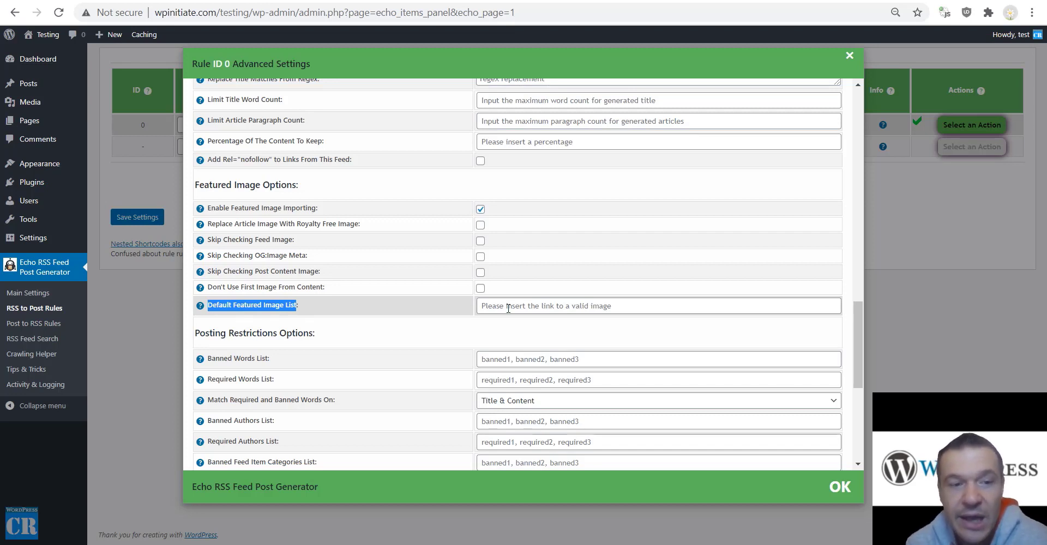
left_click(501, 303)
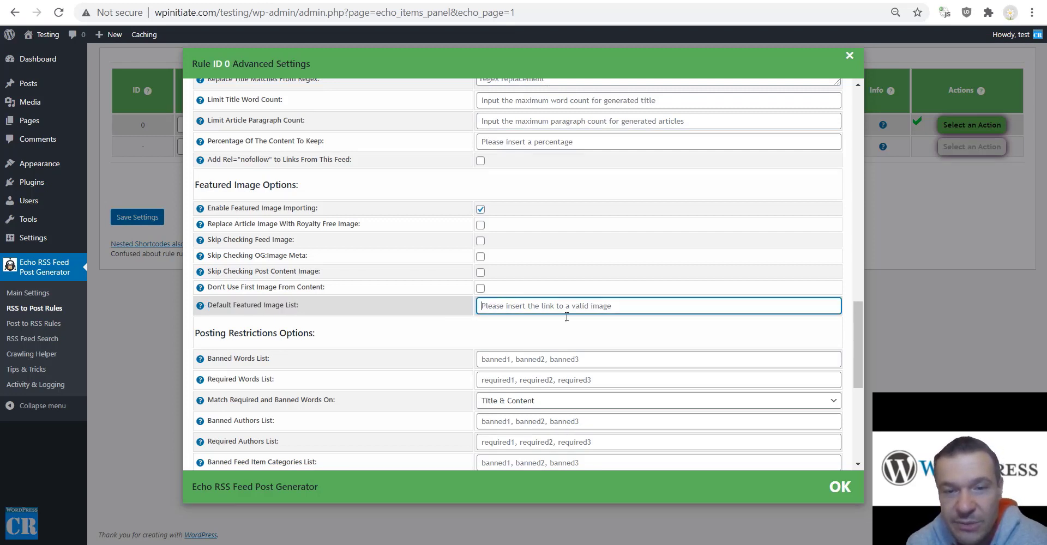
mouse_move(200, 310)
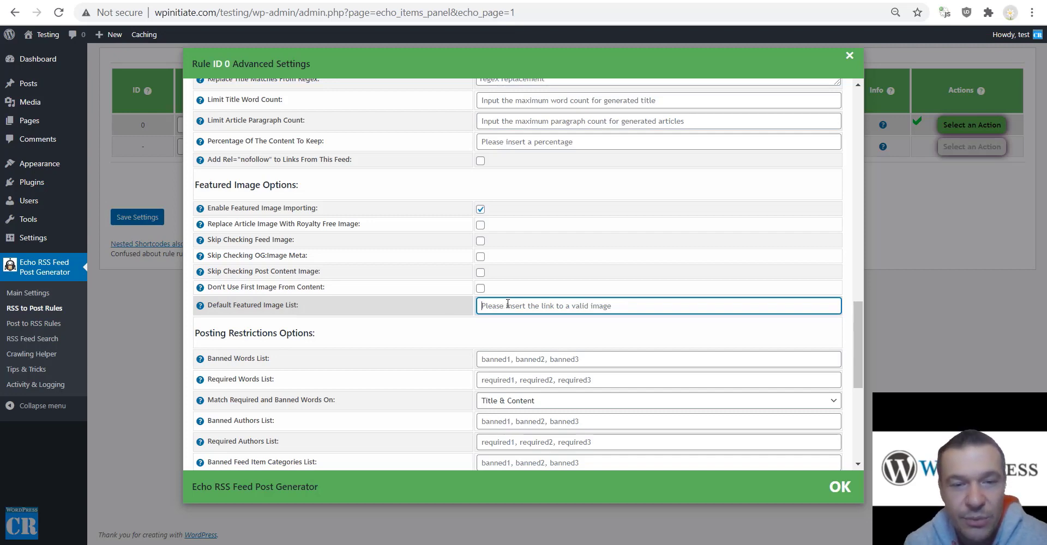
scroll(461, 305, "down", 5)
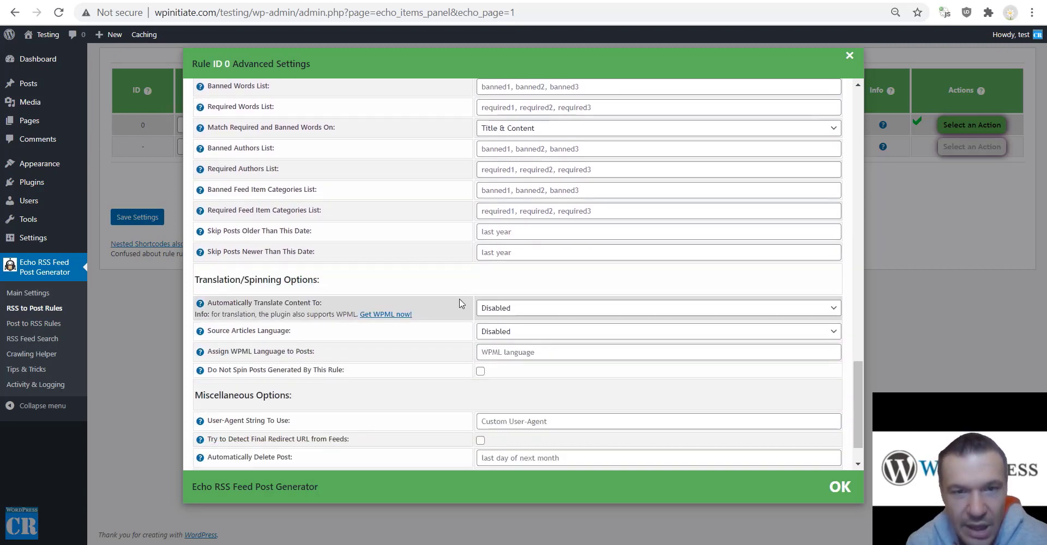
scroll(458, 303, "up", 3)
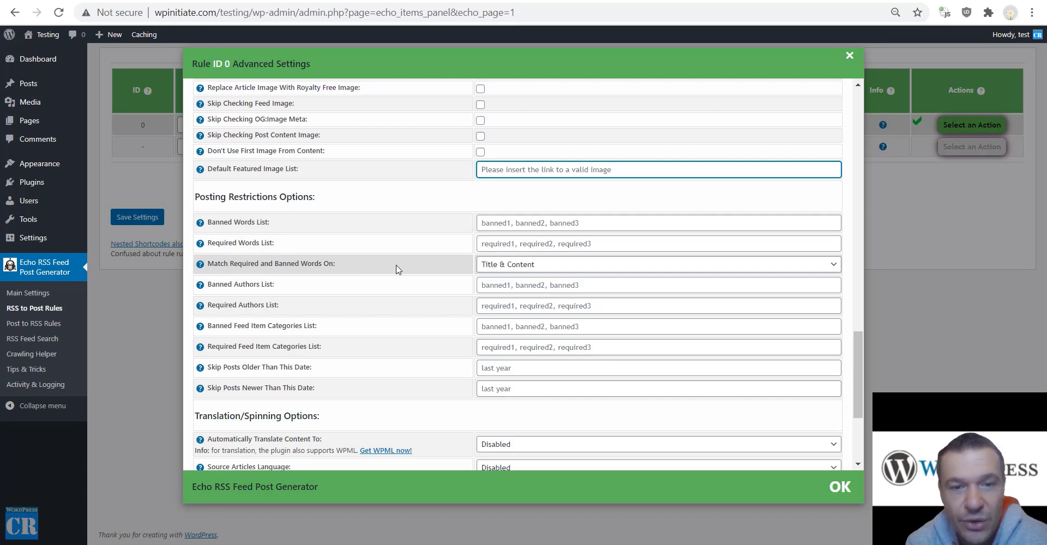
left_click(521, 266)
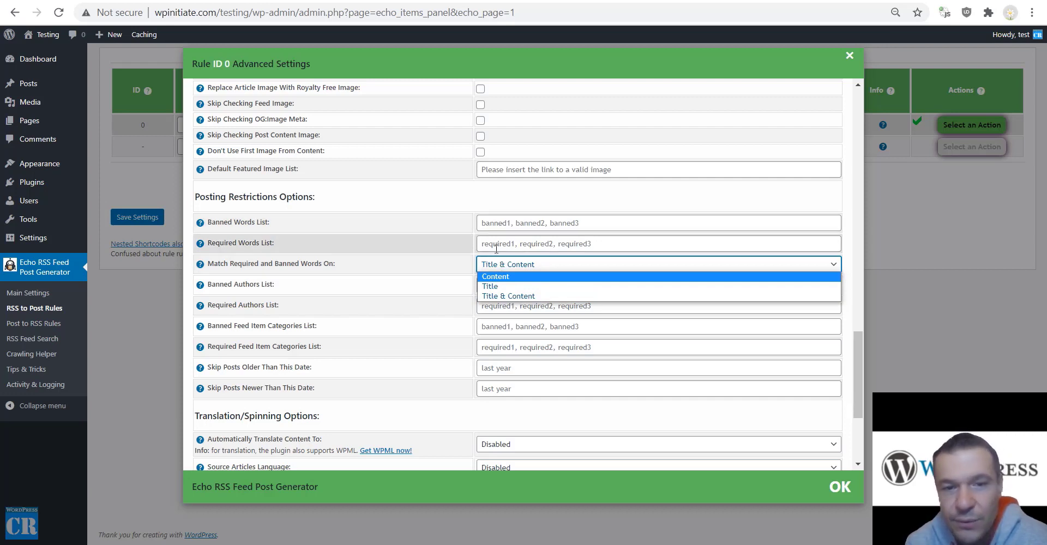
left_click(459, 251)
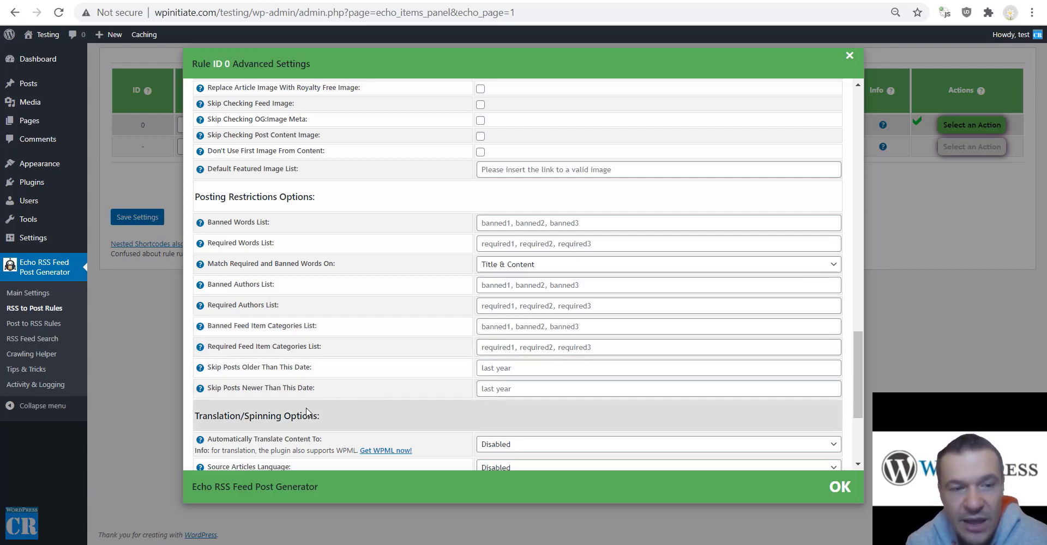
left_click(497, 386)
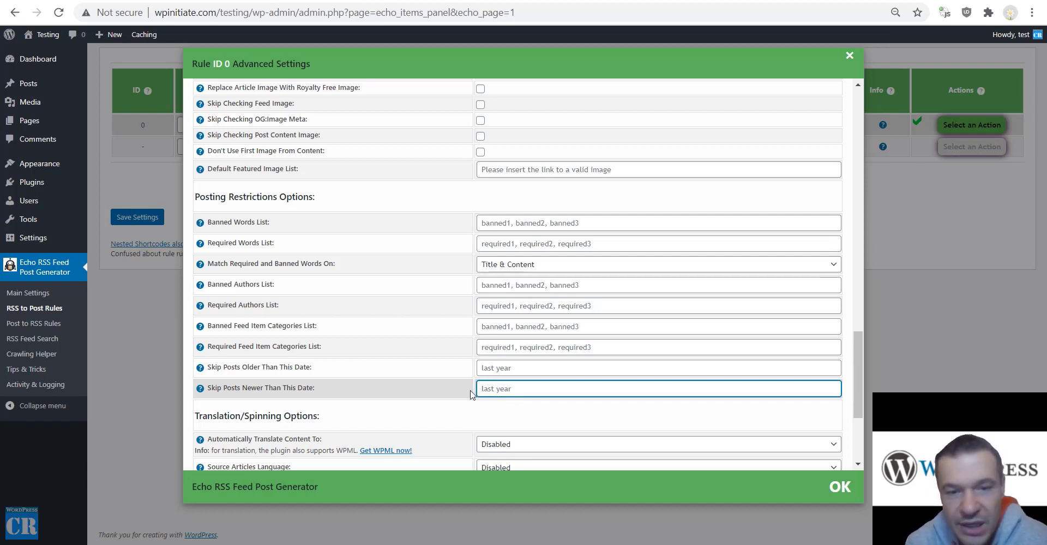
type("11-0")
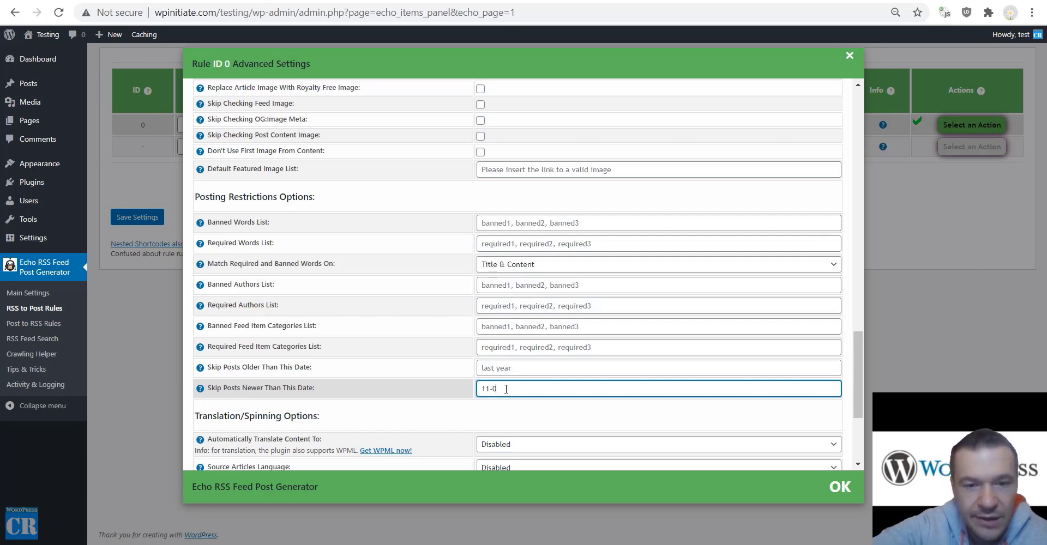
key("BackSpace")
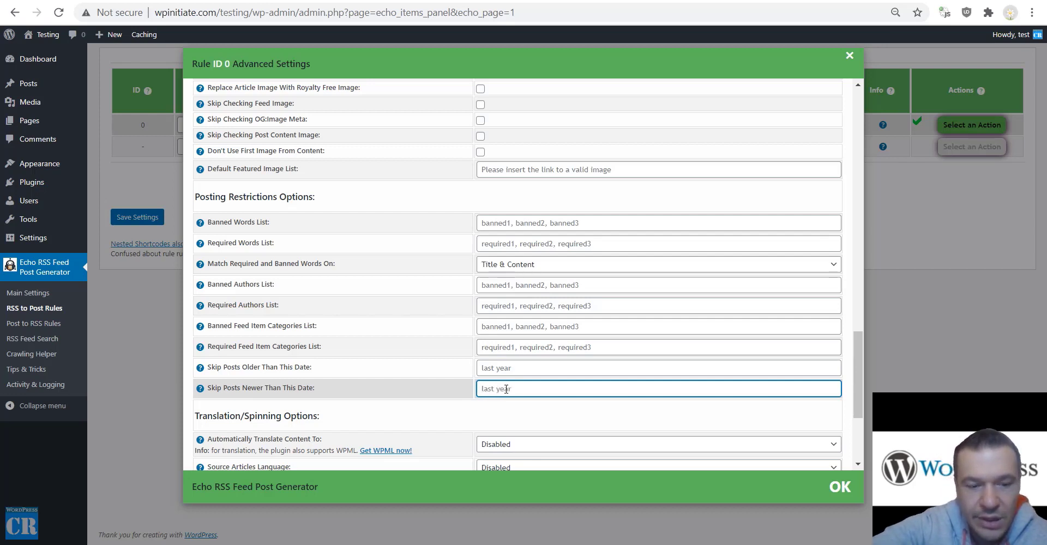
type("21-01-2021")
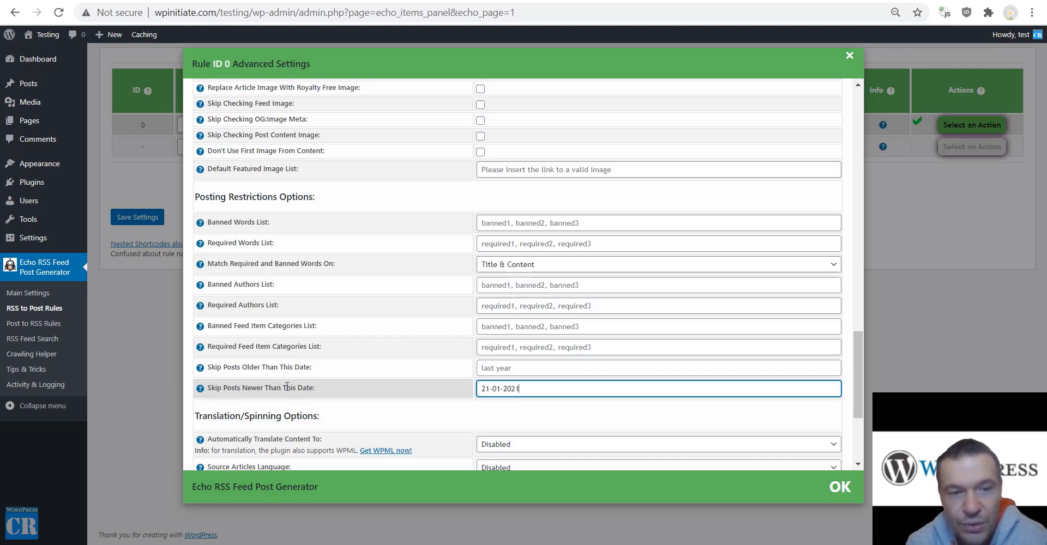
key("ctrl+a")
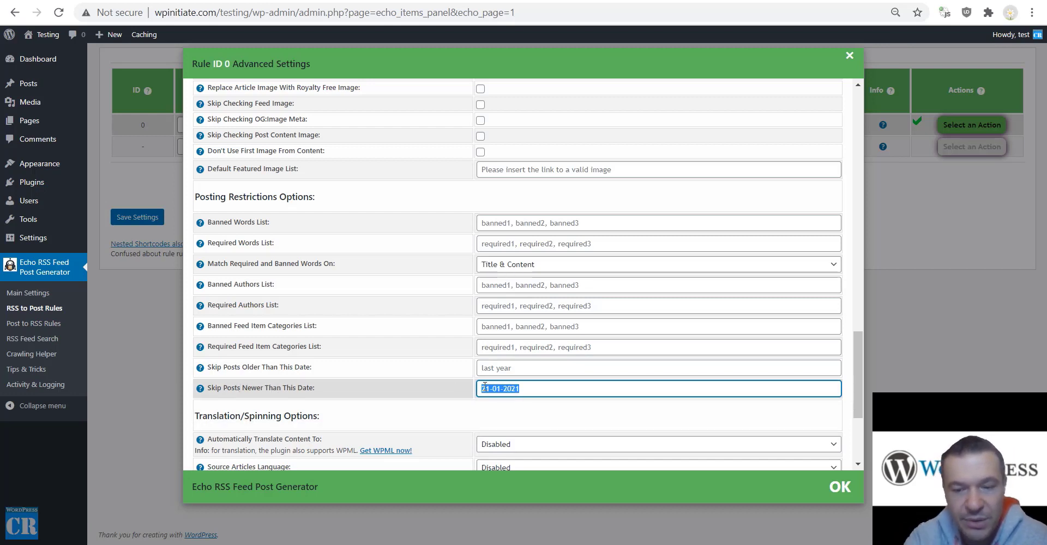
key("BackSpace")
scroll(426, 391, "down", 3)
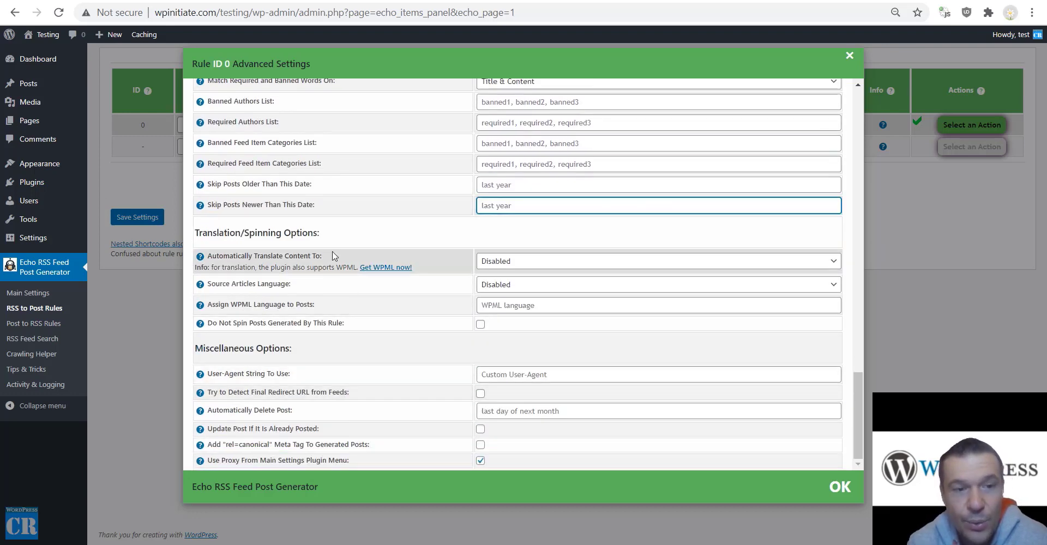
left_click(553, 264)
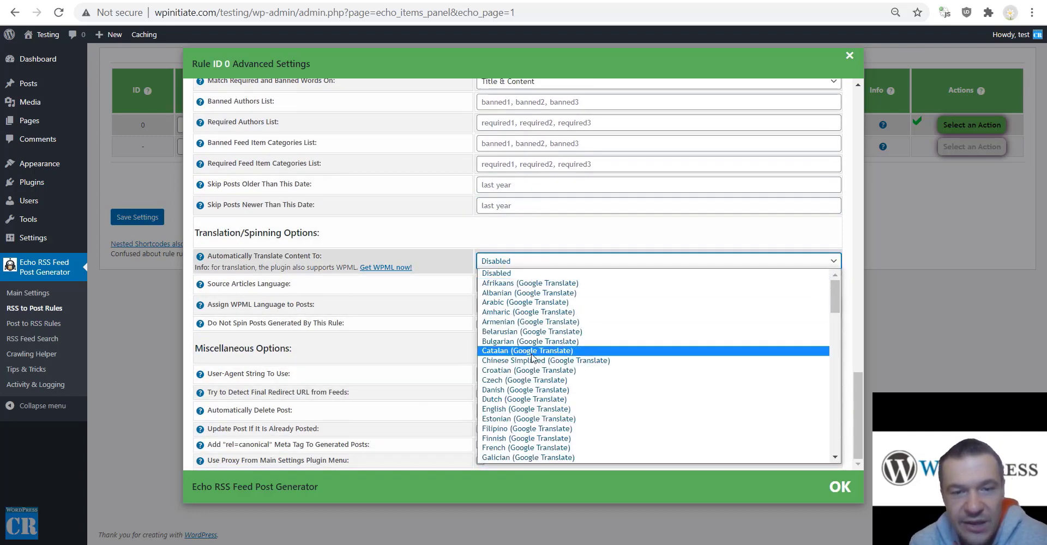
scroll(545, 360, "down", 10)
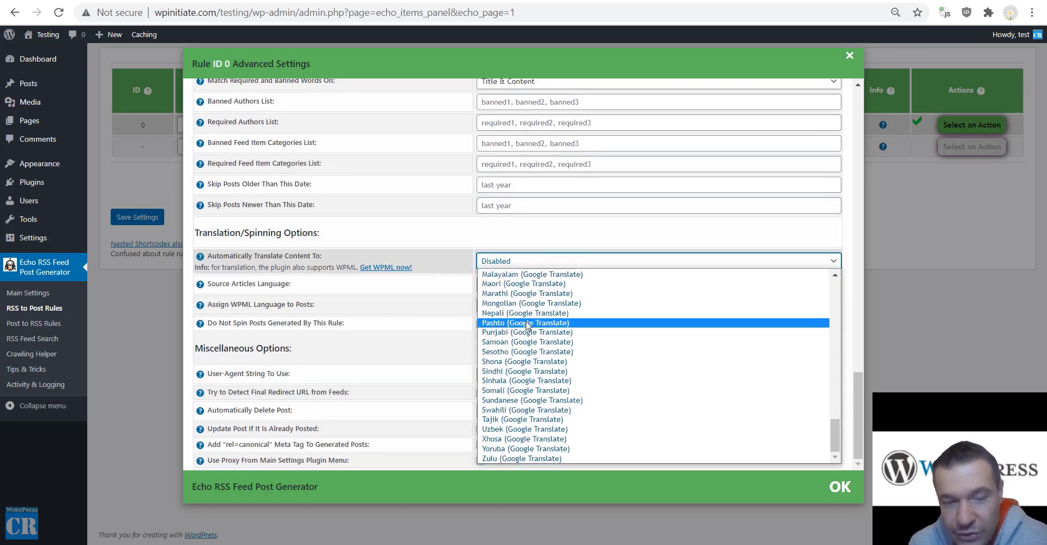
scroll(531, 321, "up", 3)
scroll(534, 343, "down", 3)
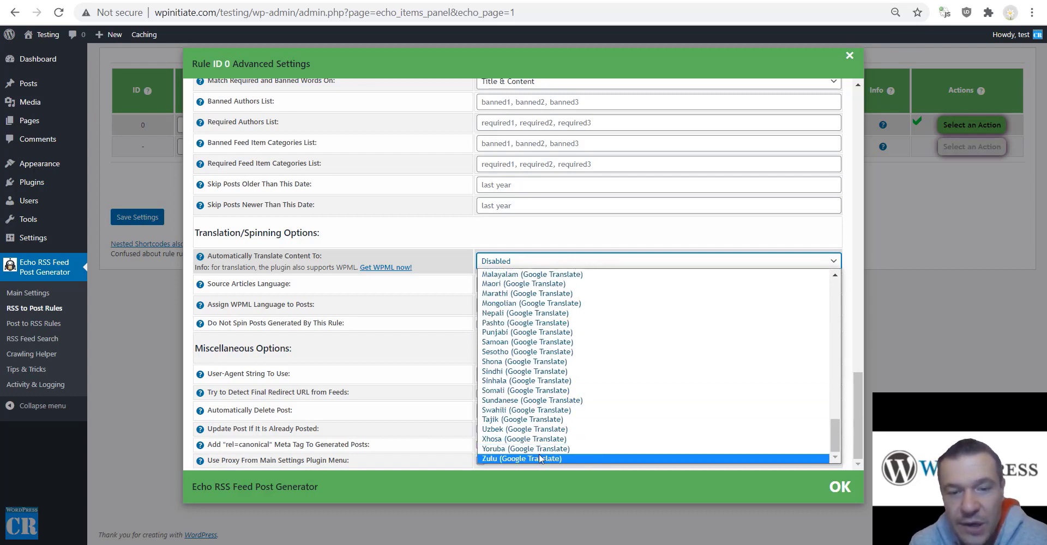
left_click(426, 240)
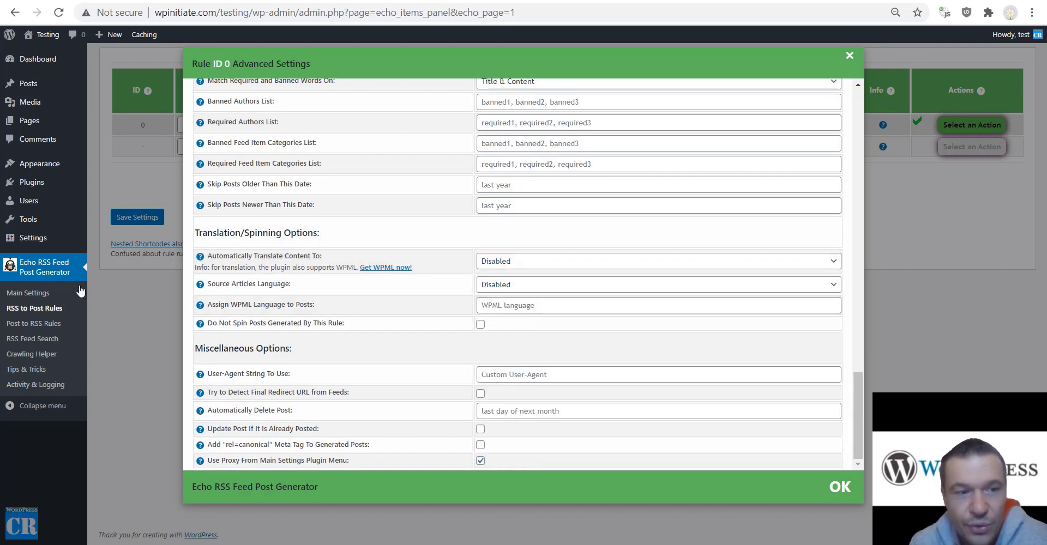
In Echo RSS Main Settings, search 'deepl' to find the DeepL Translator Authentication Key field.
left_click(38, 293)
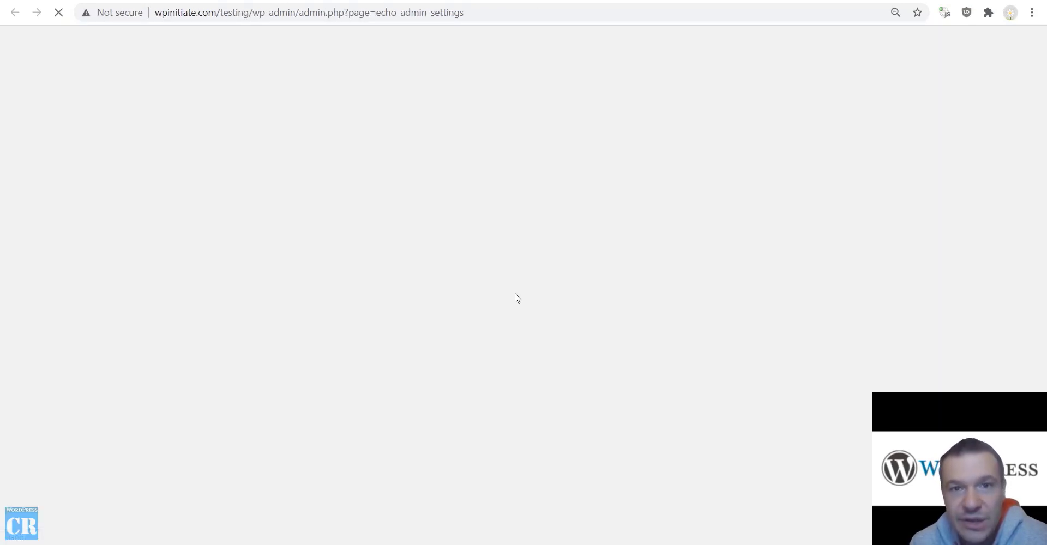
scroll(274, 461, "down", 4)
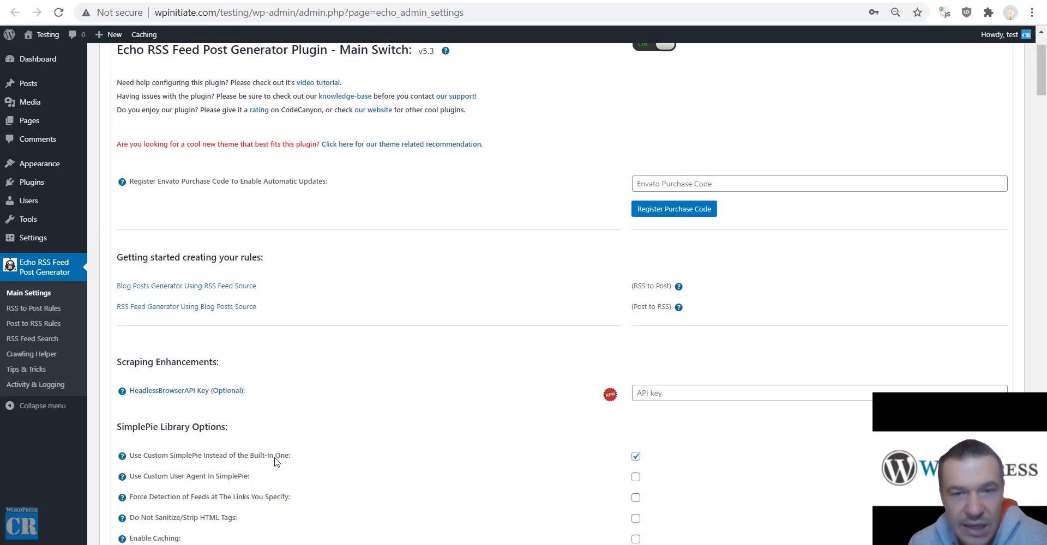
scroll(310, 423, "down", 1)
scroll(319, 415, "up", 5)
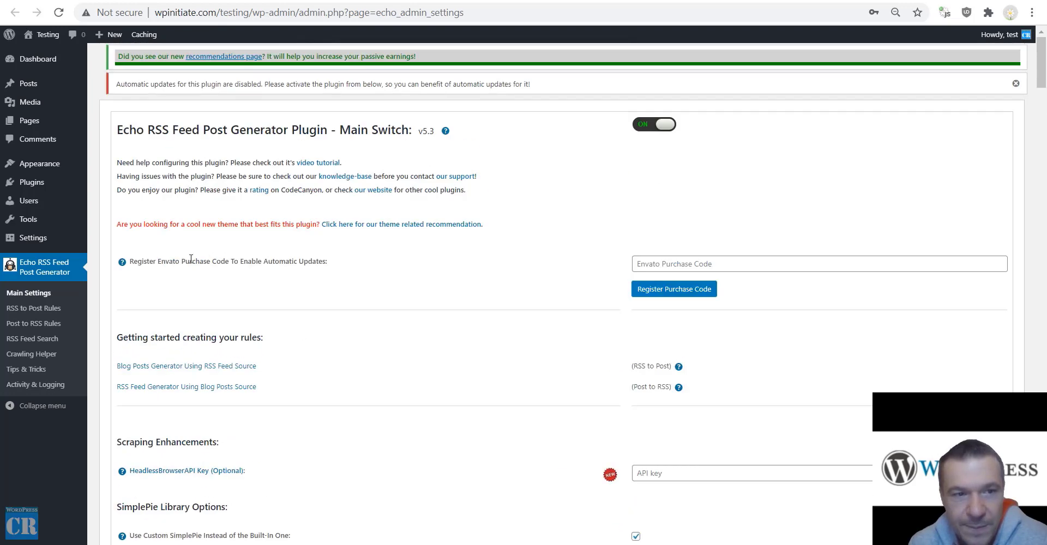
scroll(252, 329, "down", 4)
scroll(252, 327, "down", 3)
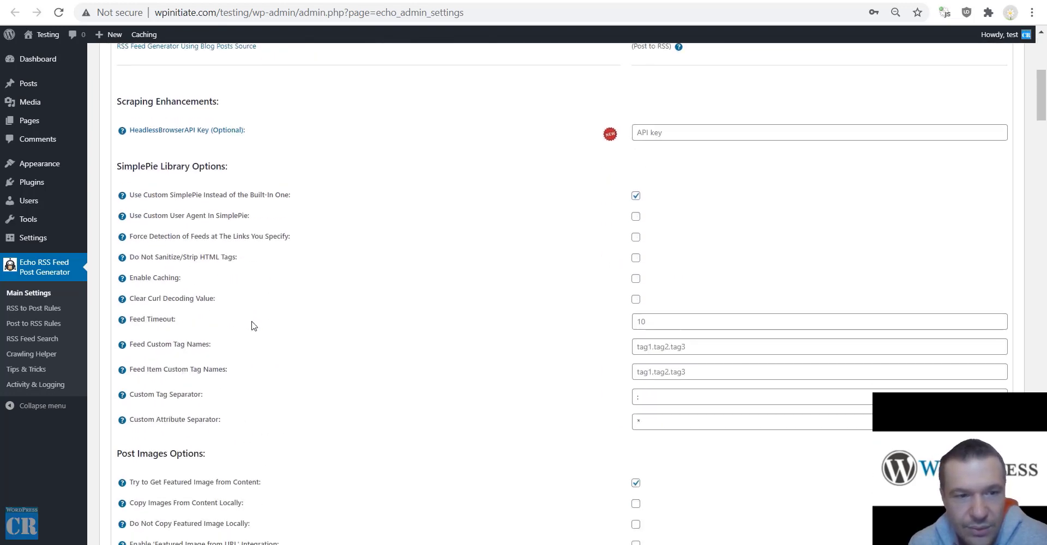
key("ctrl+f")
type("deep")
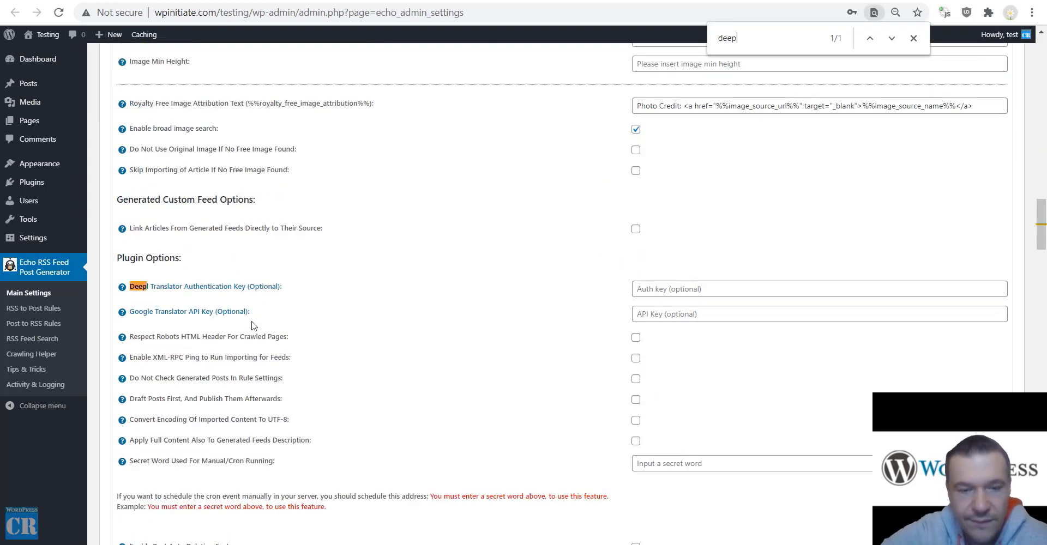
type("l")
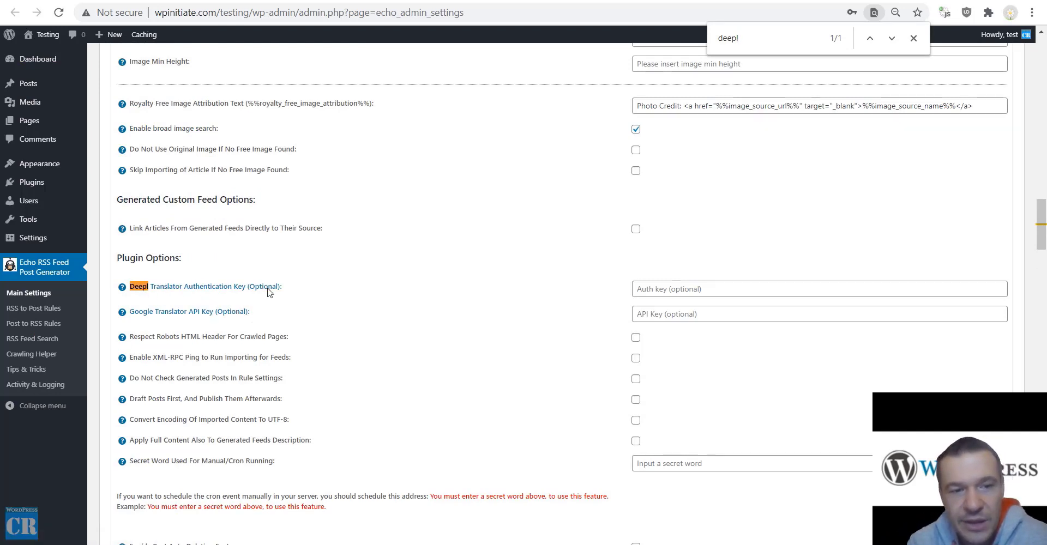
left_click(682, 289)
left_click(584, 283)
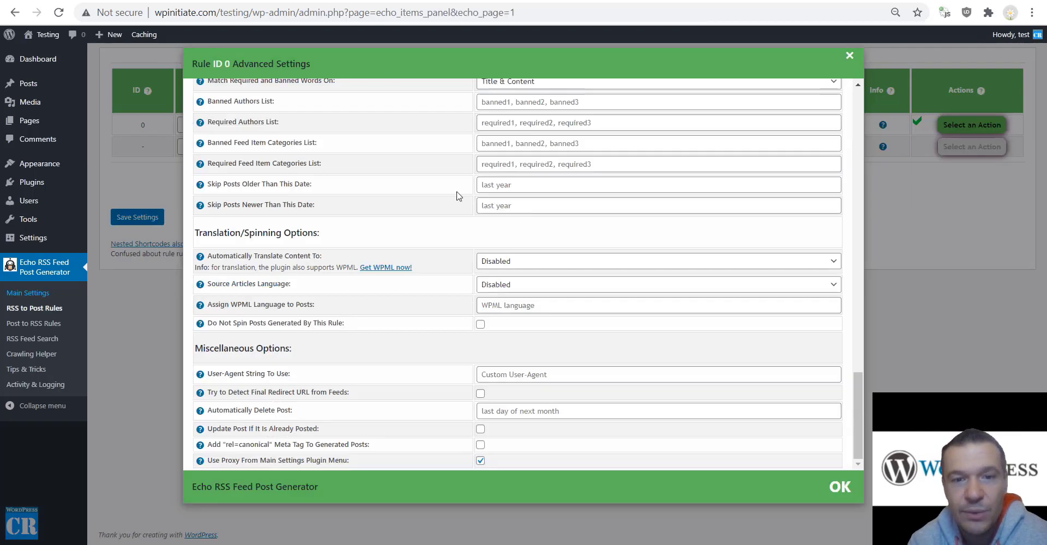
Open the Automatically Translate Content To list and close it, keeping translation Disabled.
left_click(504, 262)
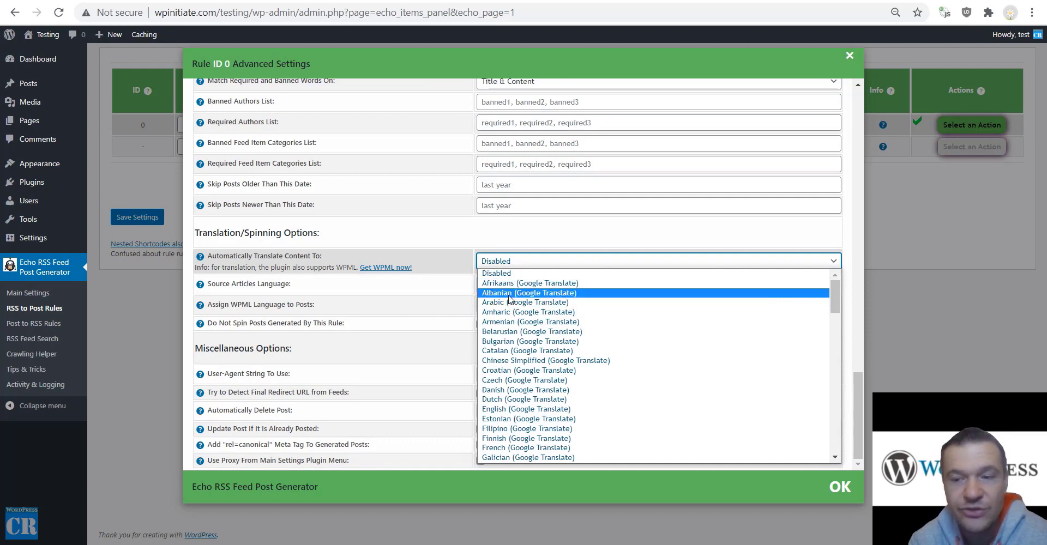
left_click(435, 293)
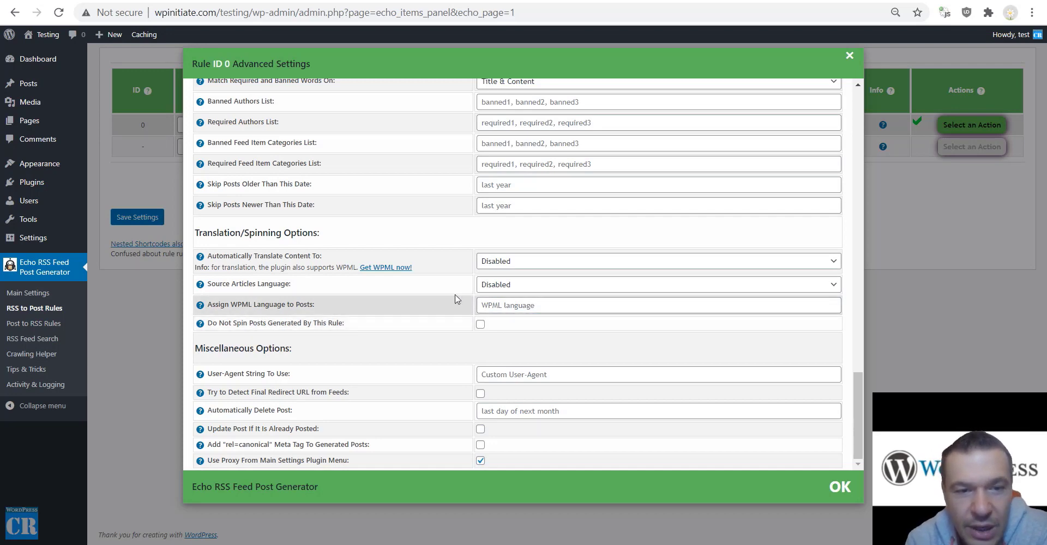
In Main Settings, search 'spin' and set Spin Text Using Word Synonyms to Wordai - High Quality - Paid.
left_click(28, 292)
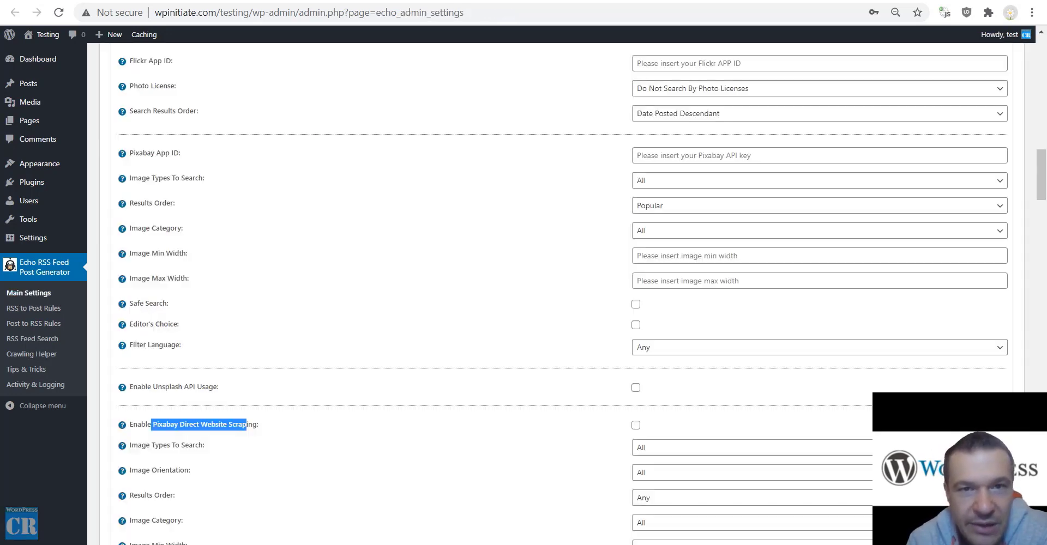
scroll(431, 286, "down", 2)
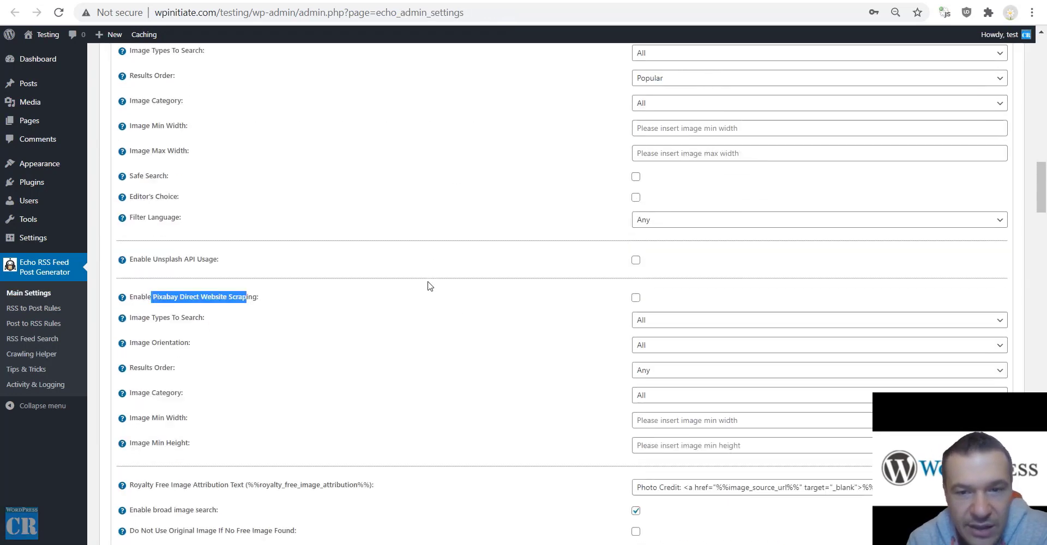
scroll(430, 286, "down", 10)
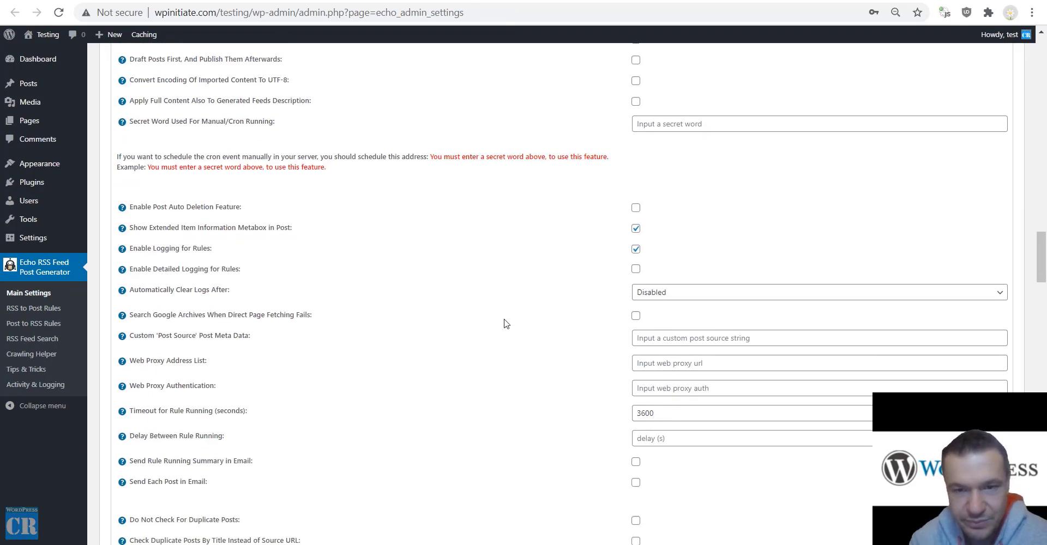
scroll(503, 324, "down", 3)
key("ctrl+f")
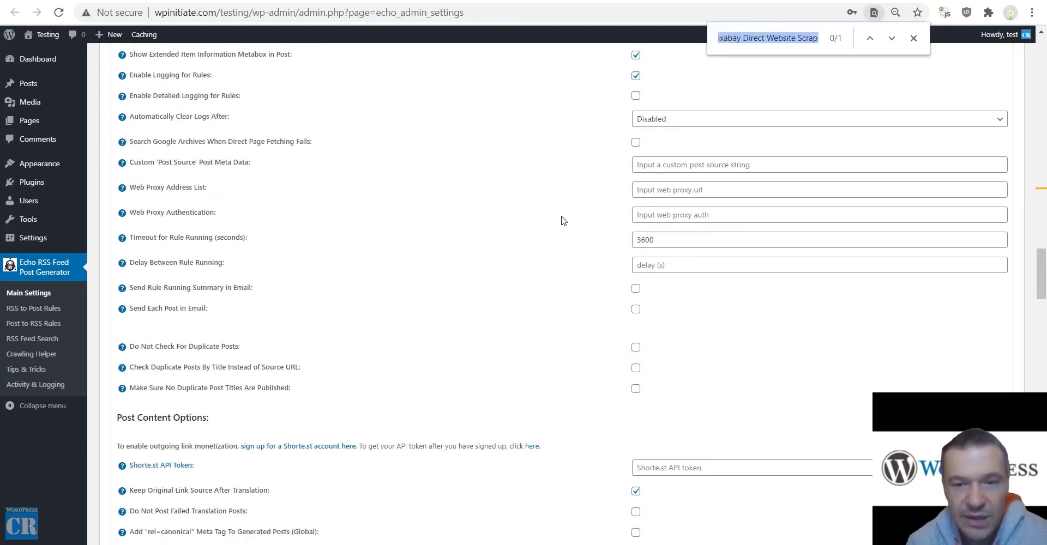
scroll(563, 221, "down", 17)
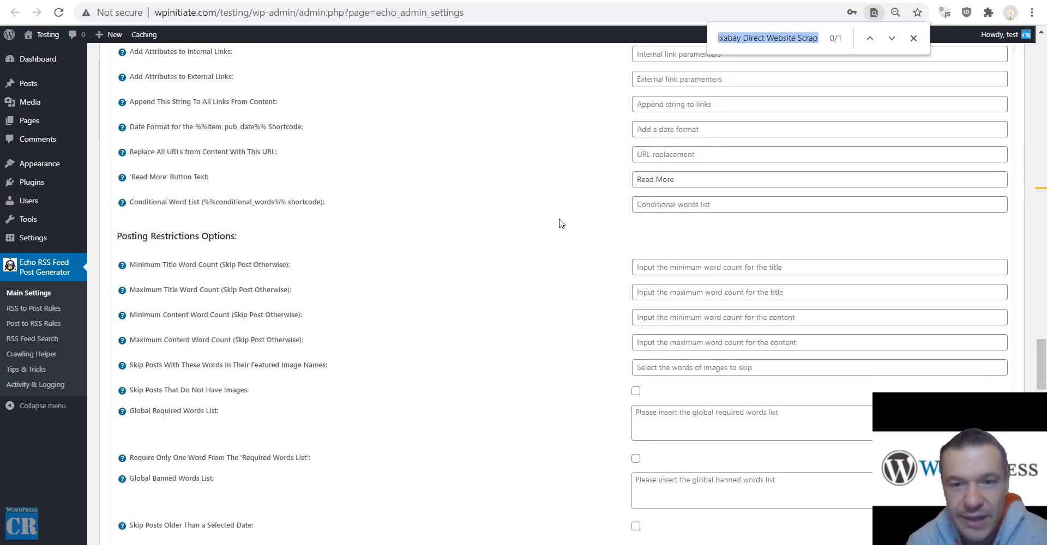
type("spin")
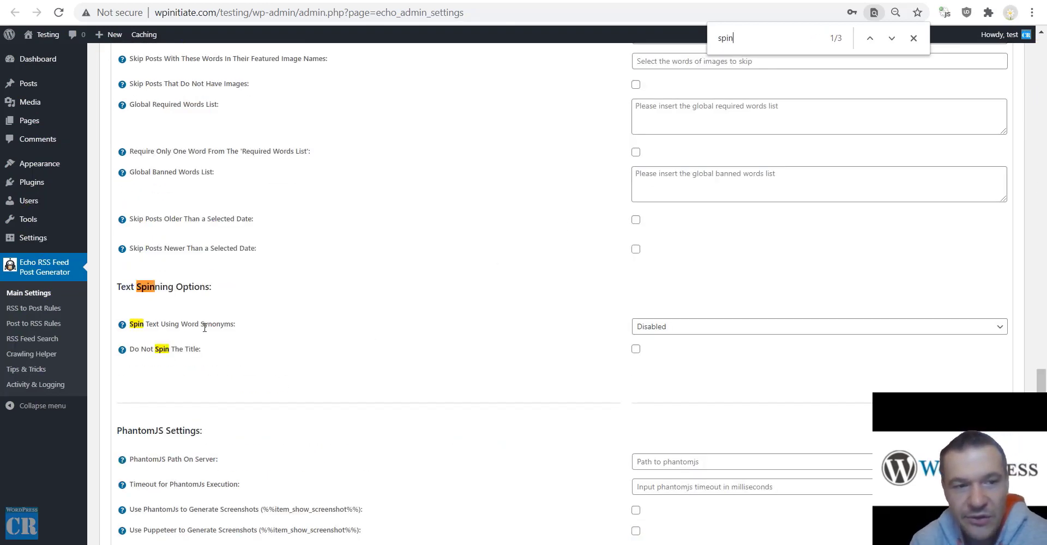
left_click(655, 326)
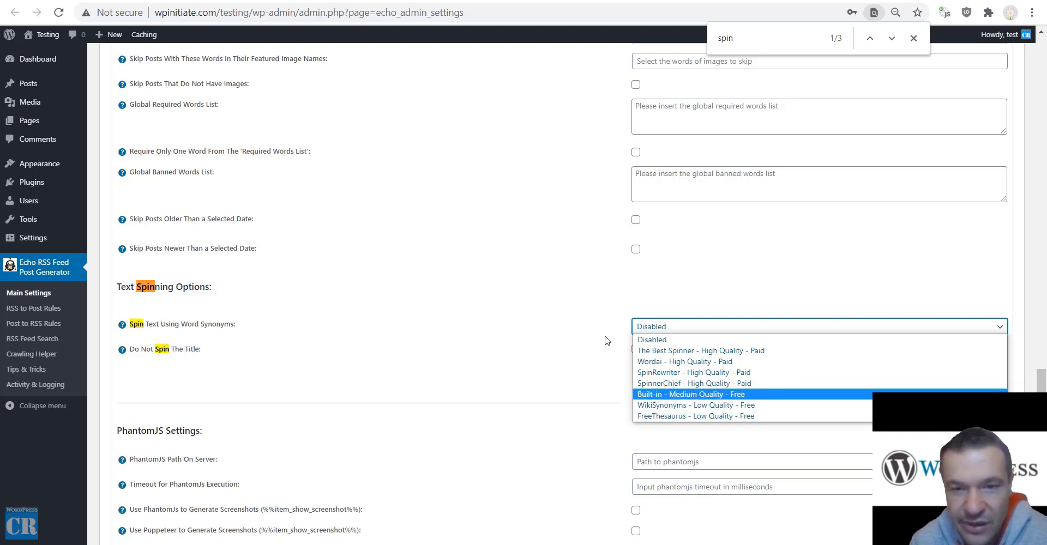
left_click(655, 364)
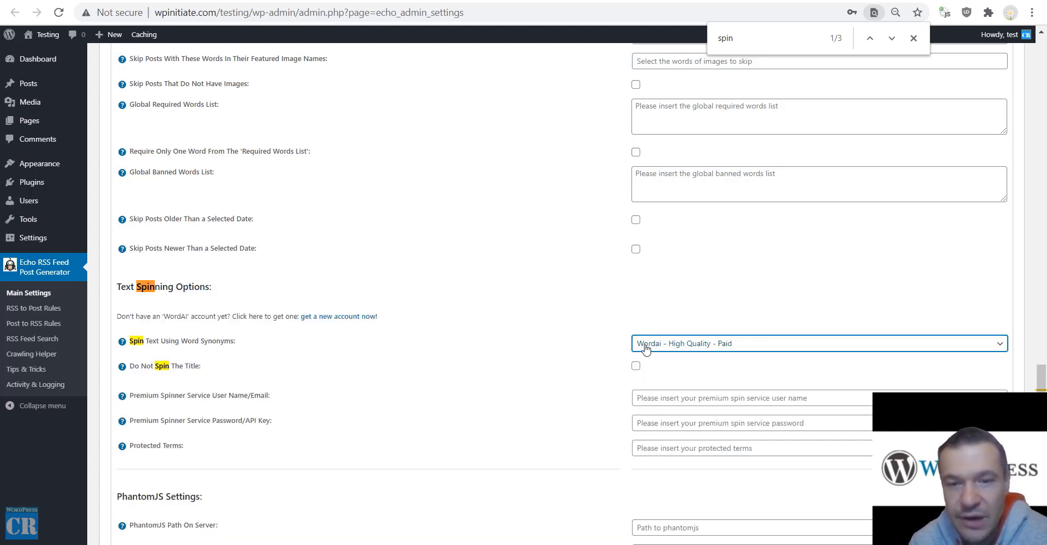
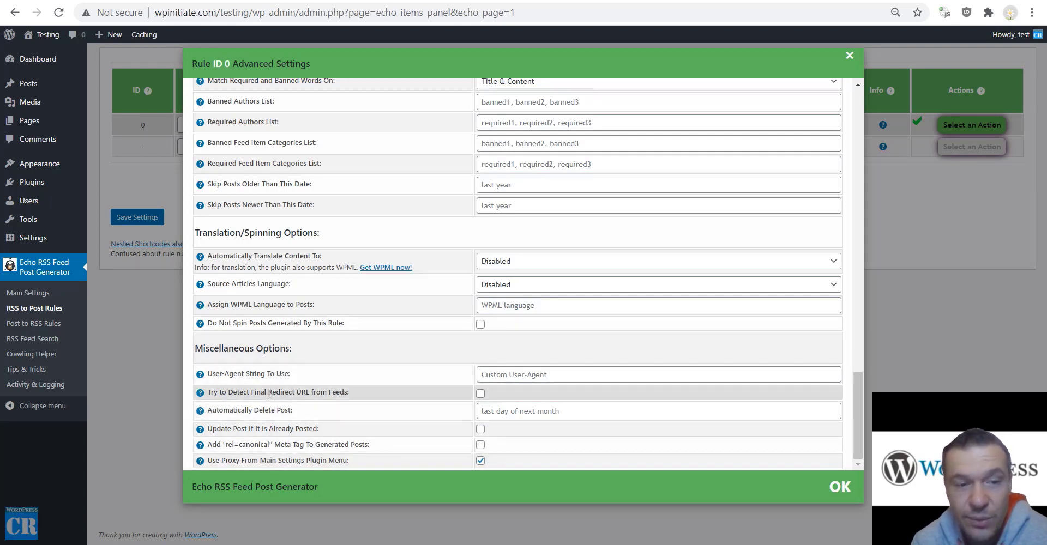
In rule 0's Advanced Settings, review the User-Agent, redirect and auto-delete options; enter +5, then clear it.
mouse_move(215, 374)
left_mouse_down()
mouse_move(289, 375)
mouse_move(211, 375)
left_mouse_up()
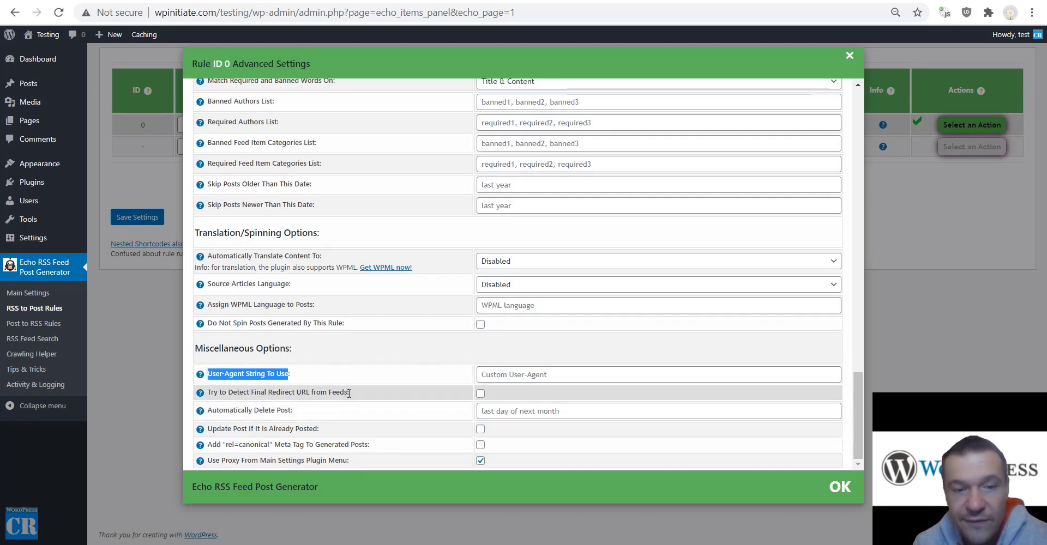
left_click_drag(347, 393, 207, 392)
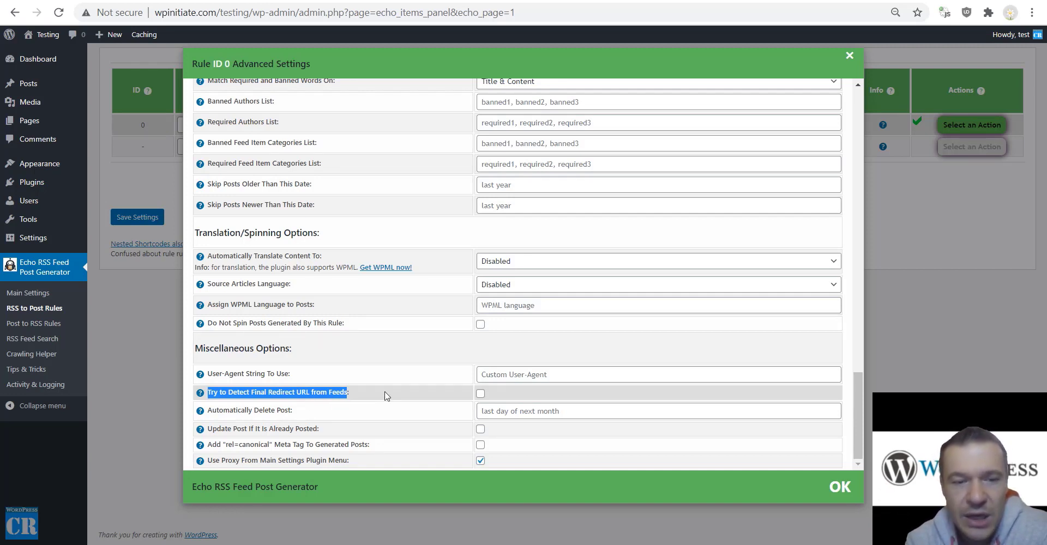
left_click(292, 411)
double_click(291, 411)
left_click(360, 404)
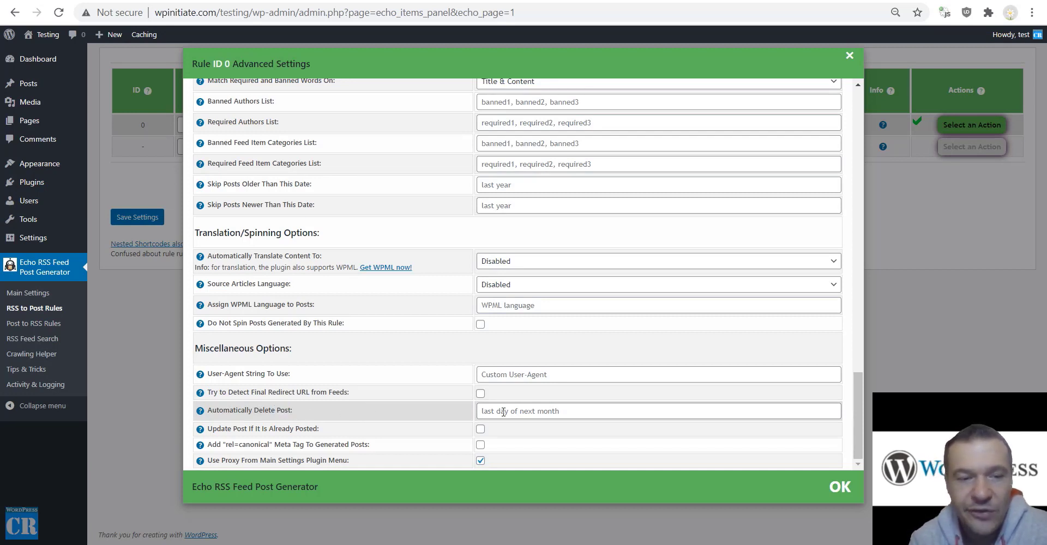
left_click(503, 413)
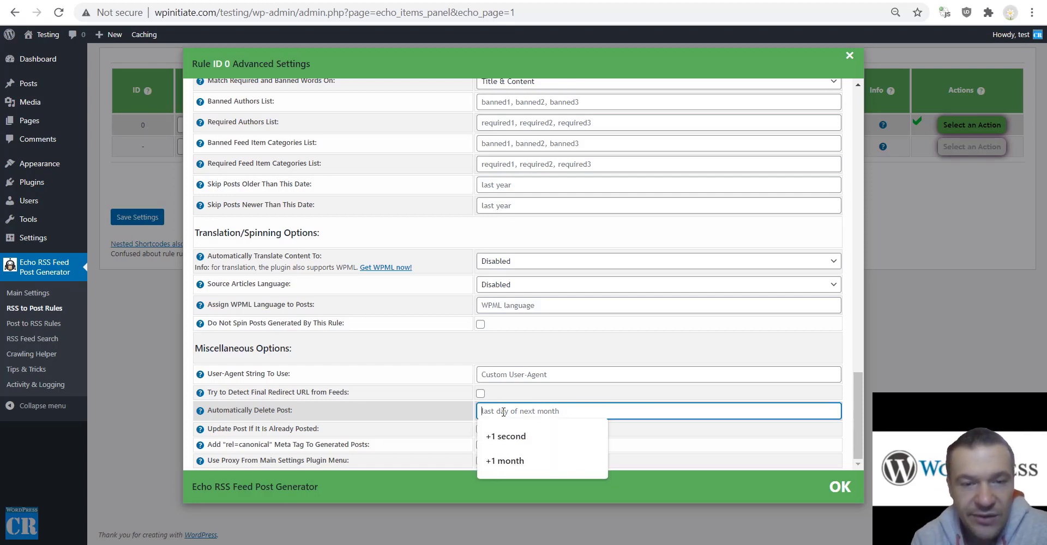
type("+5 days")
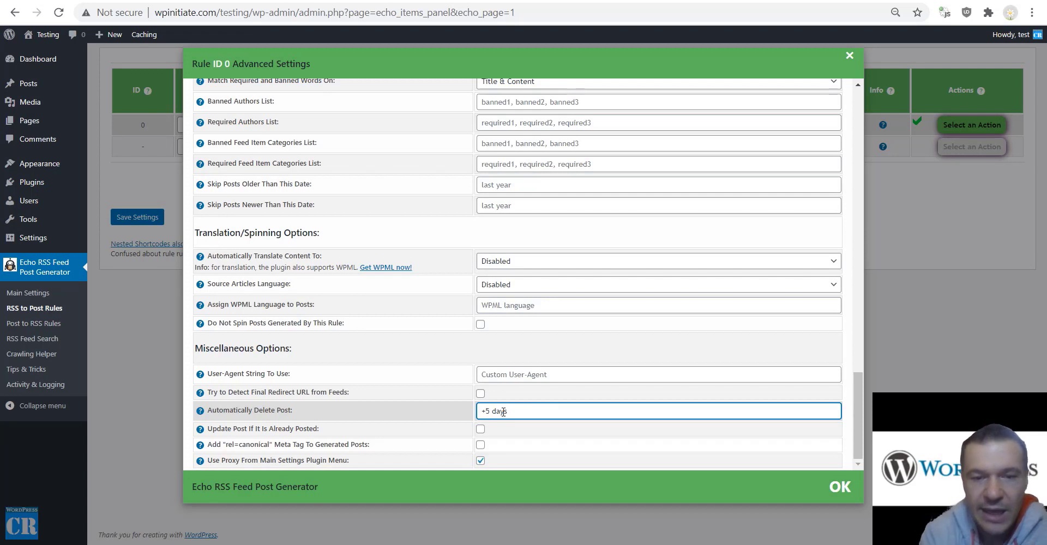
triple_click(485, 413)
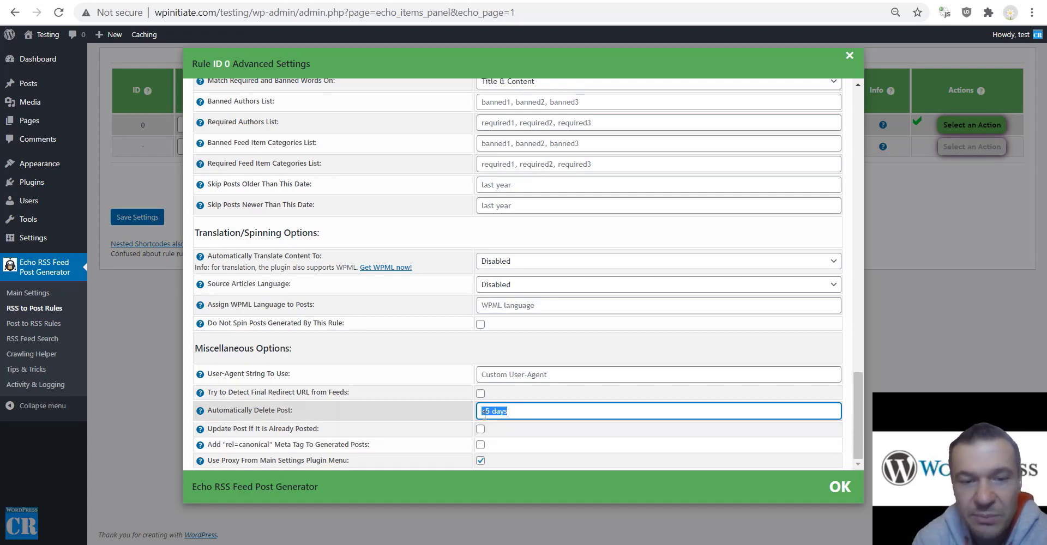
key("BackSpace")
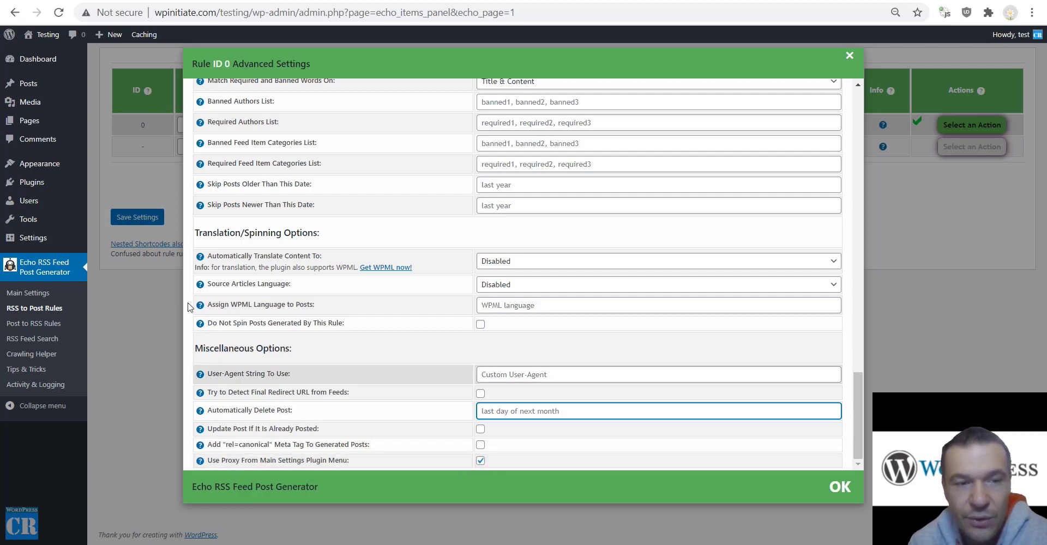
In Echo RSS Main Settings, search 'proxy' to locate the Web Proxy Address List field.
left_click(28, 298)
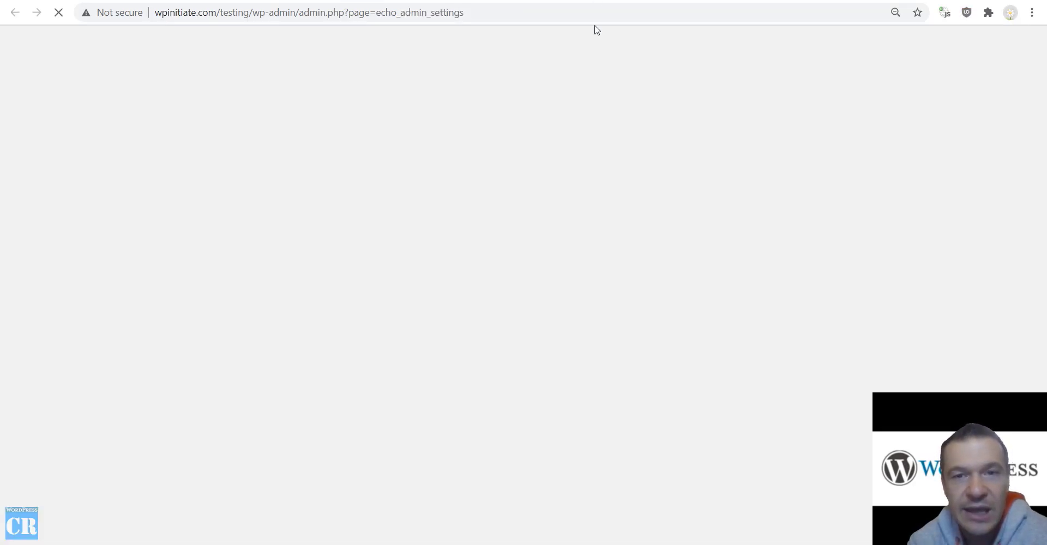
key("ctrl+f")
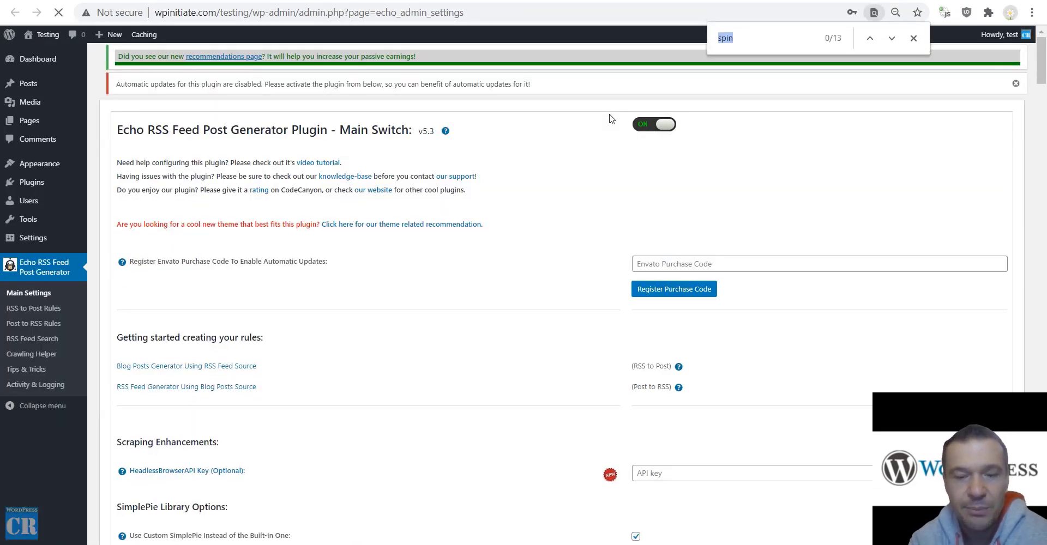
type("proxy")
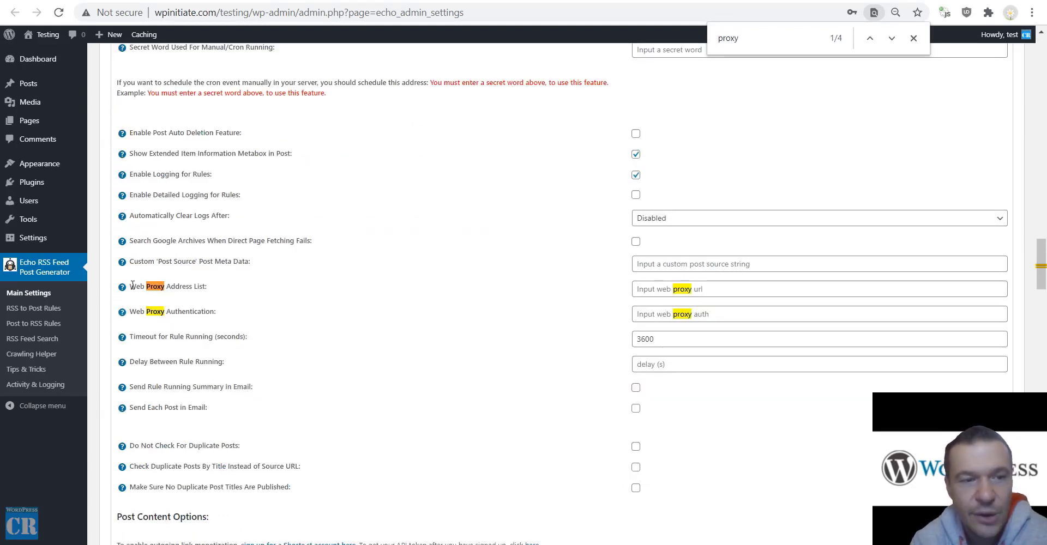
left_click(654, 286)
left_click(566, 288)
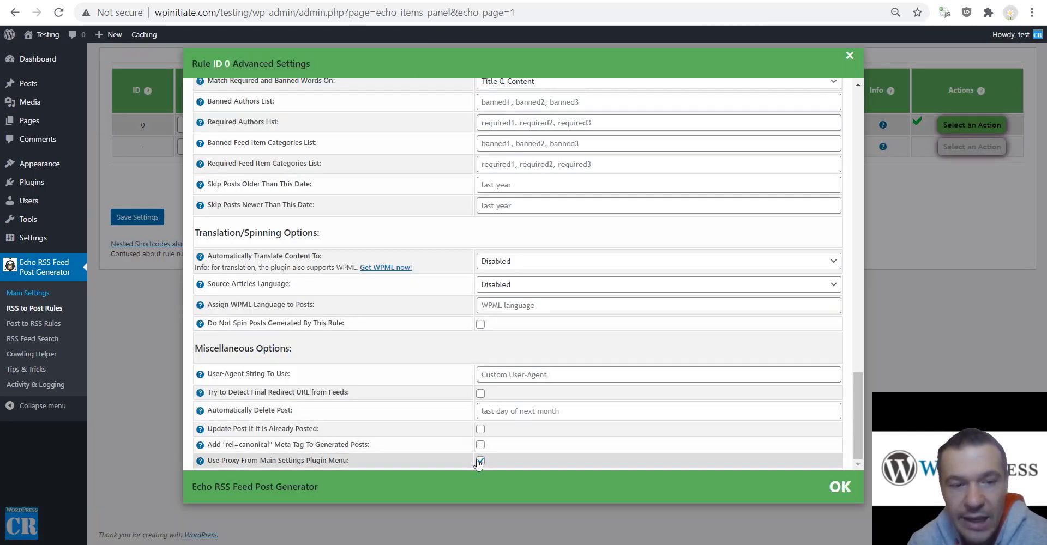
Untick Use Proxy From Main Settings Plugin Menu for rule 0 and close its advanced settings.
left_click(480, 461)
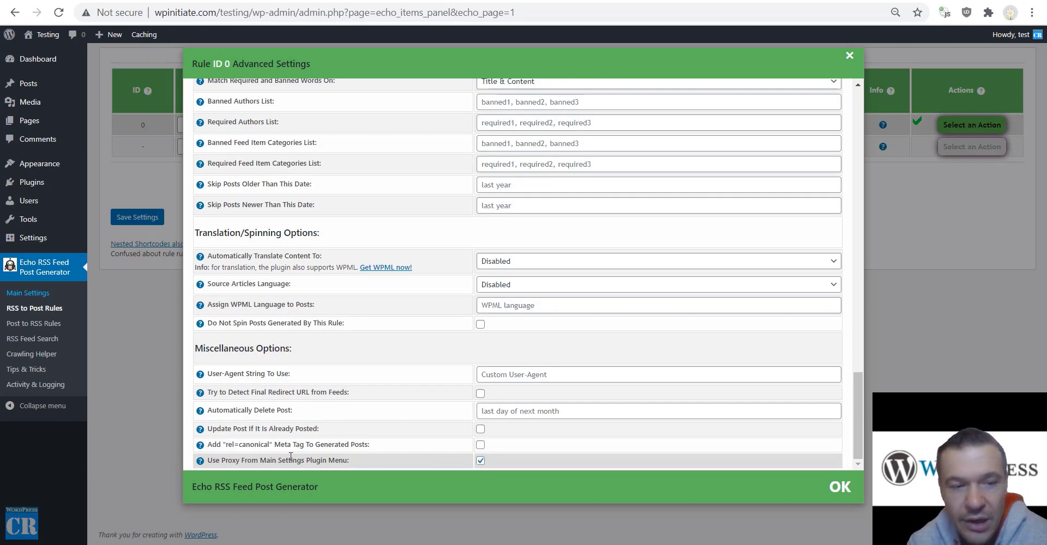
left_click(479, 462)
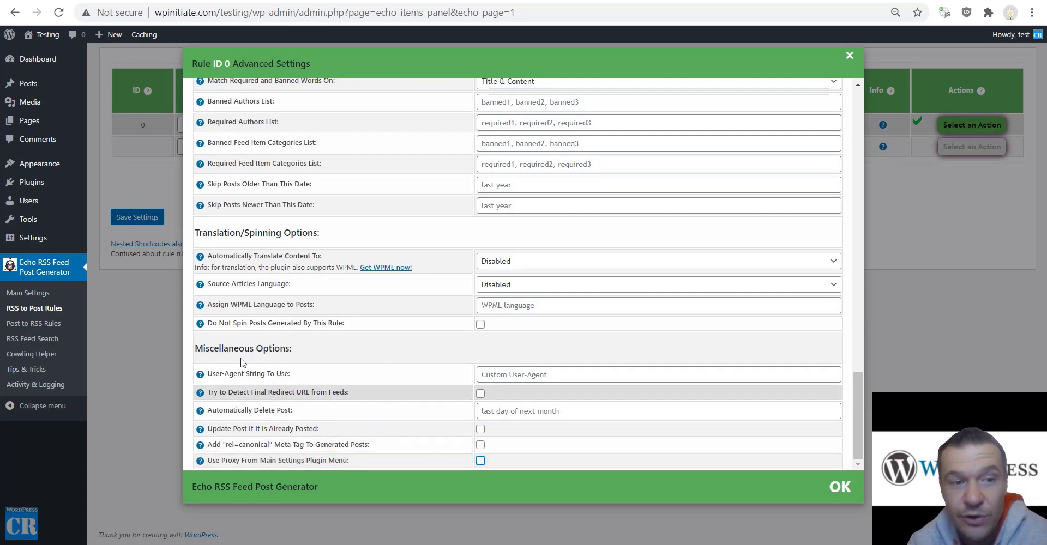
left_click(134, 219)
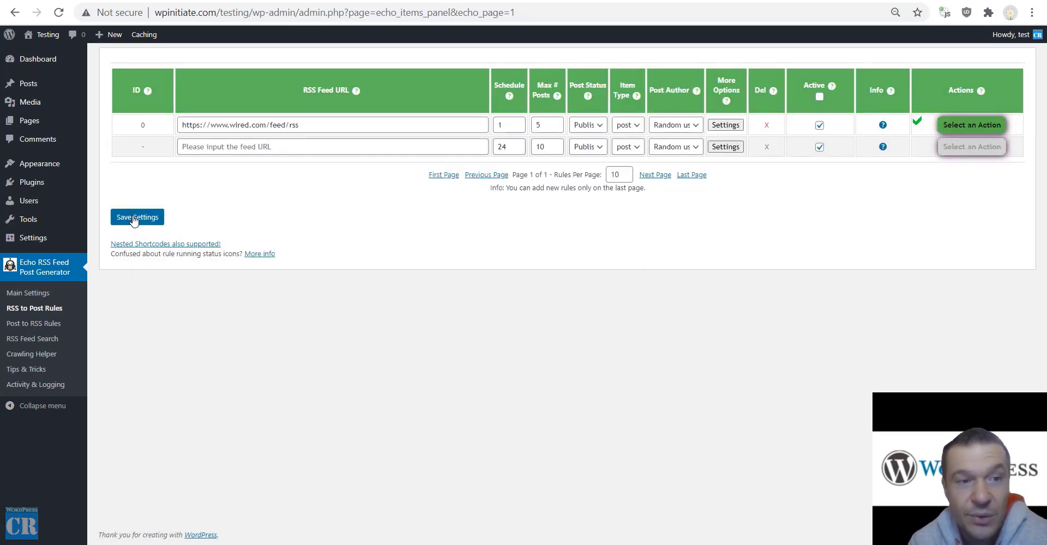
Recheck rule 0's advanced settings, close them and save the RSS to Post rules.
left_click(725, 126)
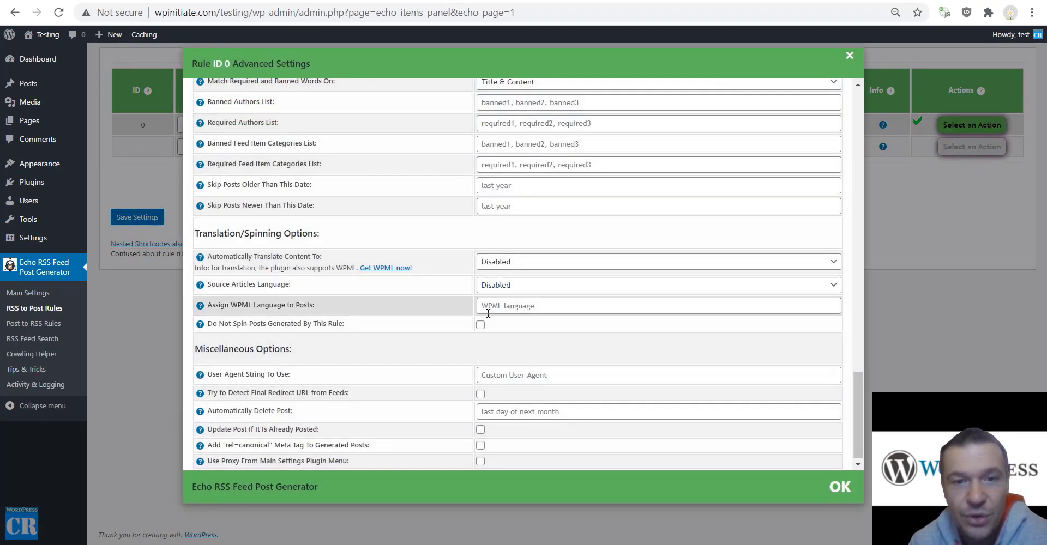
scroll(590, 222, "up", 6)
scroll(349, 271, "up", 10)
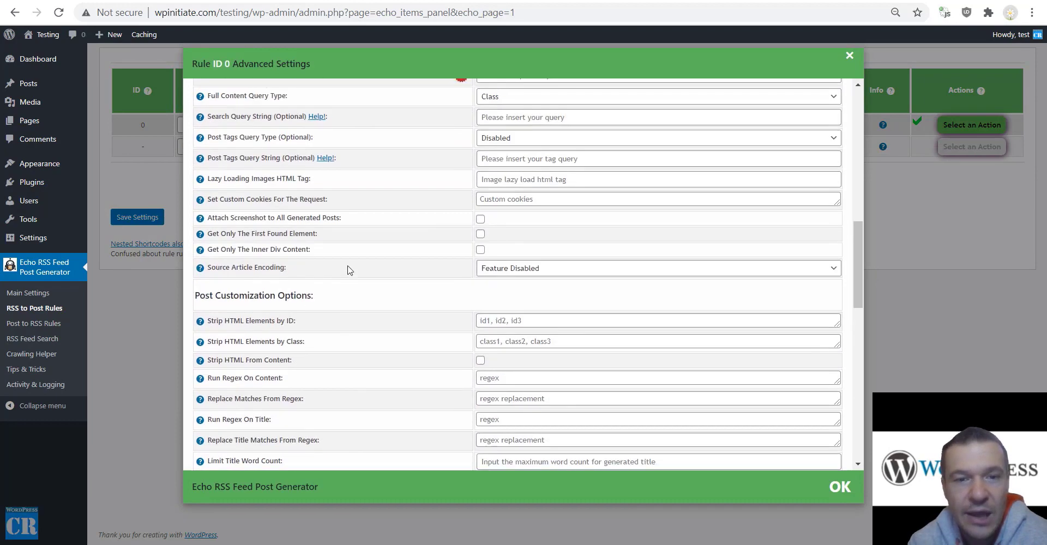
scroll(349, 260, "down", 15)
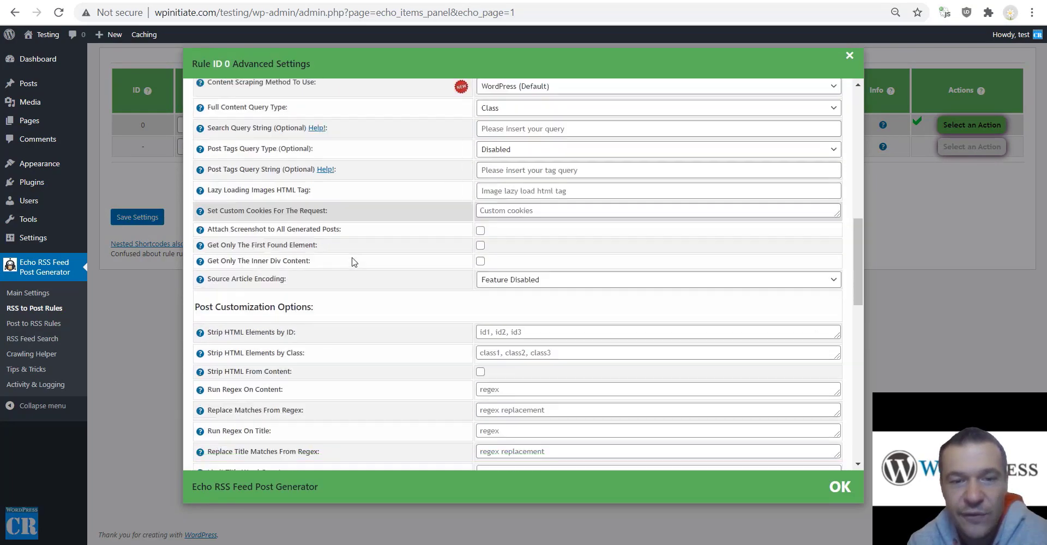
scroll(377, 272, "up", 15)
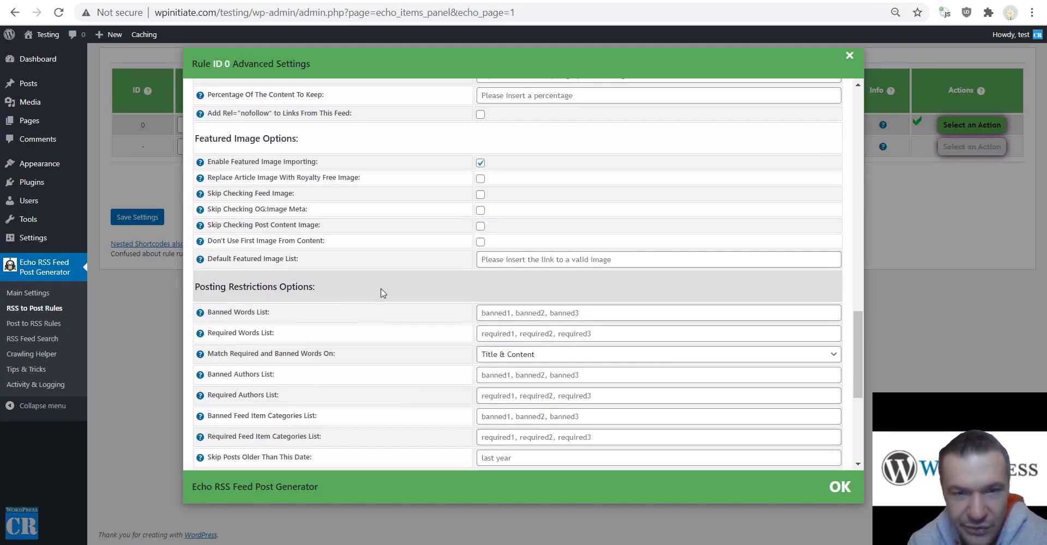
scroll(404, 280, "up", 5)
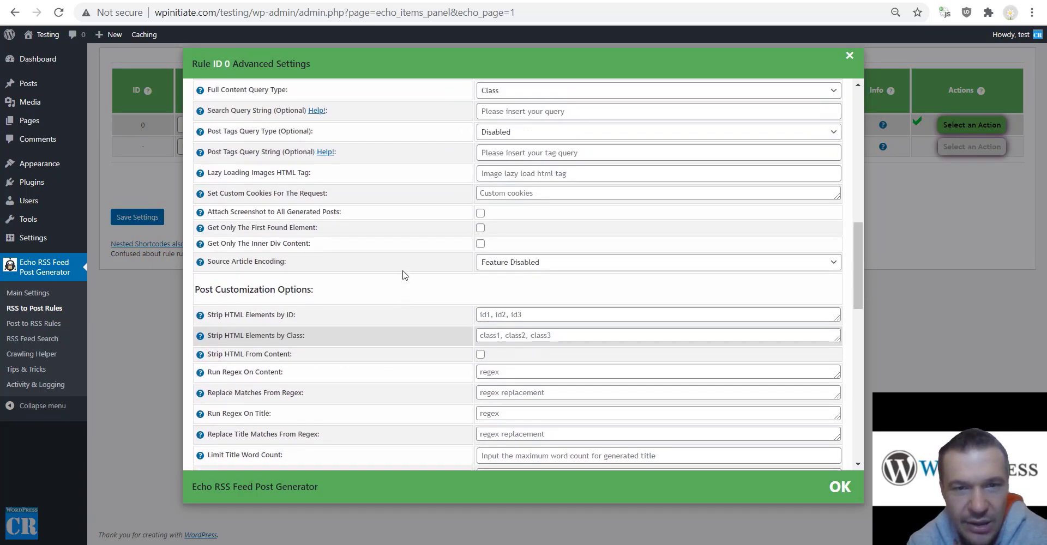
left_click(142, 216)
left_click(143, 216)
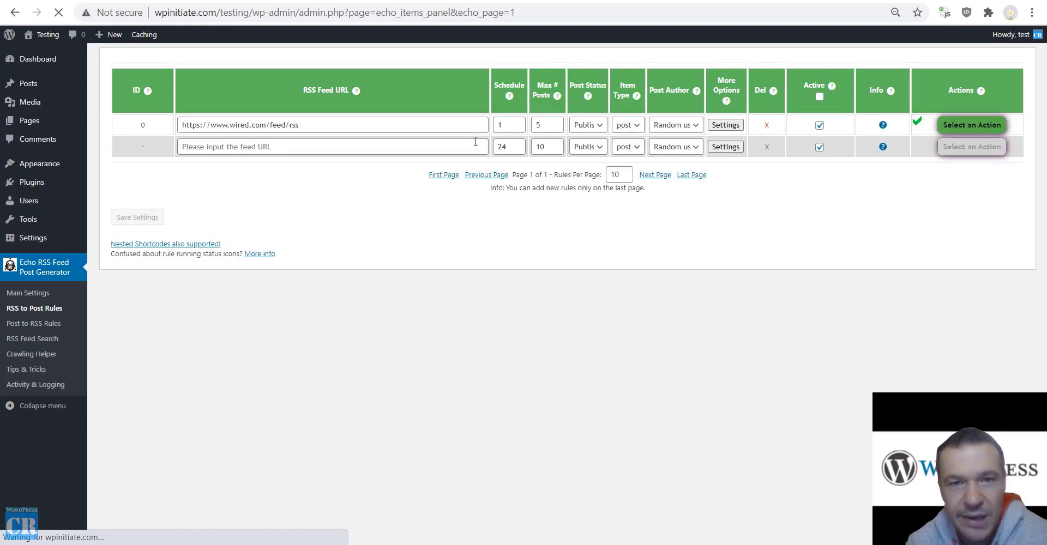
Change rule 0's Max # Posts from 5 to 1 and save the rules.
double_click(544, 124)
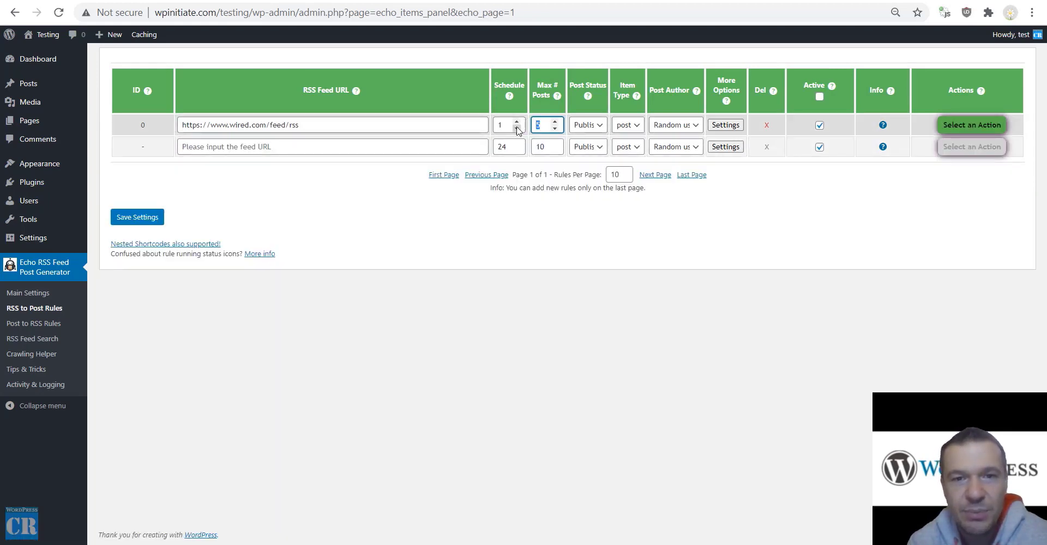
type("1")
left_click(153, 218)
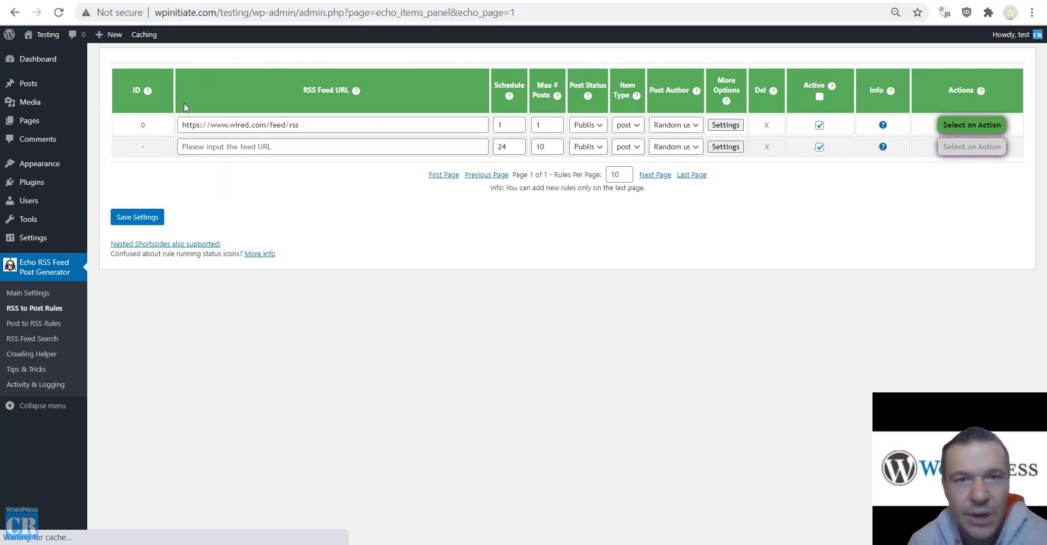
Visit the live site's front page to check the imported posts.
mouse_move(48, 59)
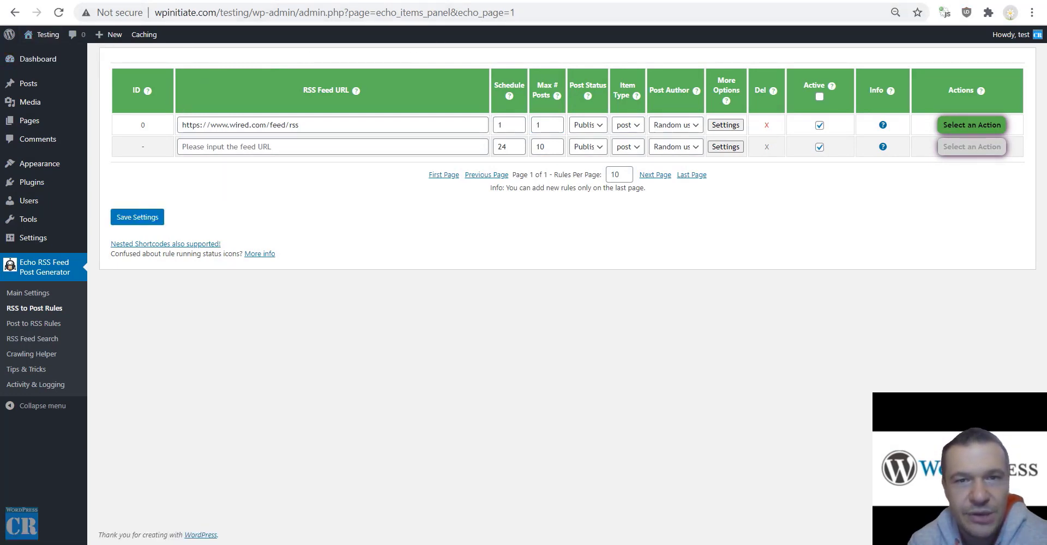
left_click(599, 1)
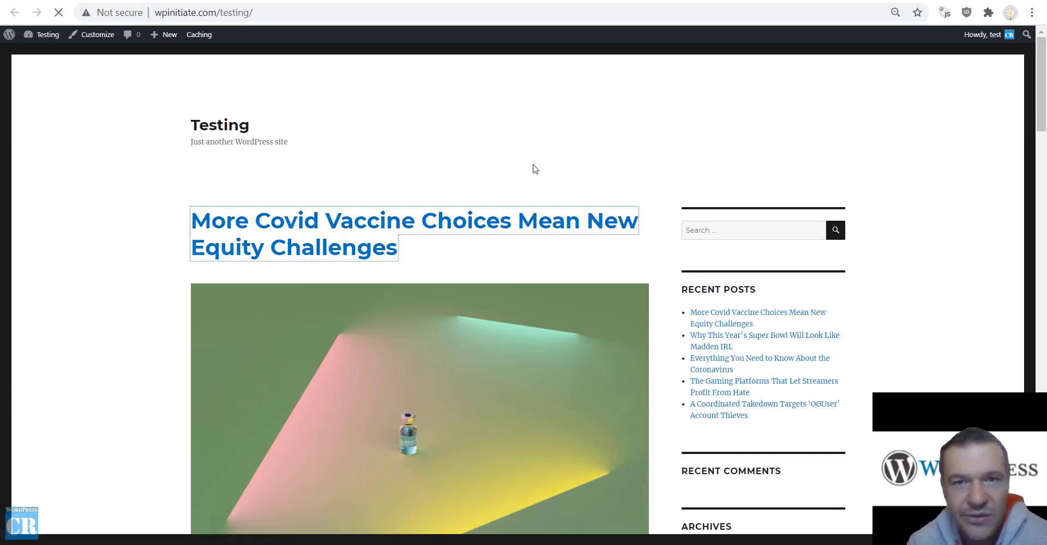
scroll(533, 168, "down", 10)
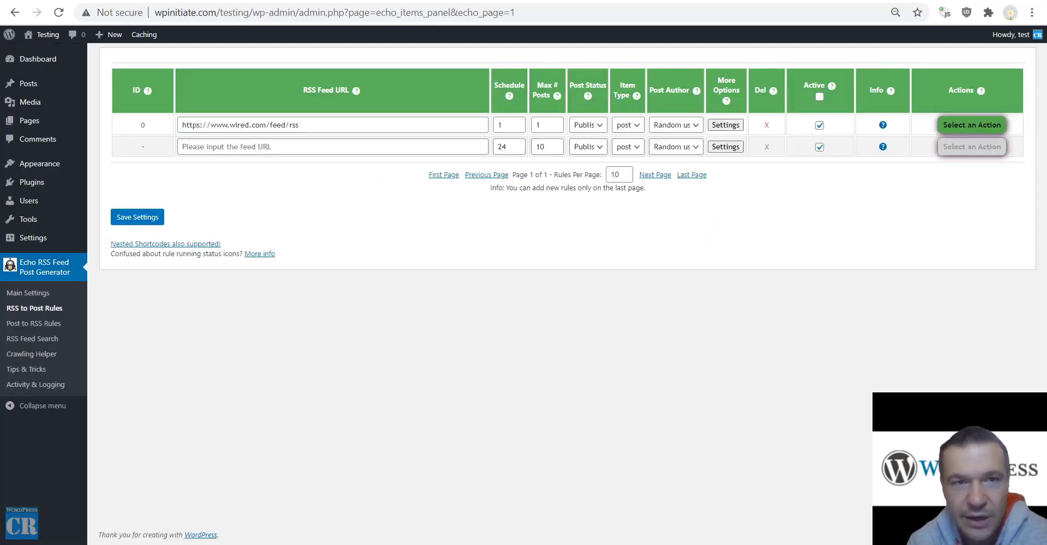
Delete all posts generated by rule 0, then run the Wired feed rule immediately.
left_click(955, 126)
left_click(954, 176)
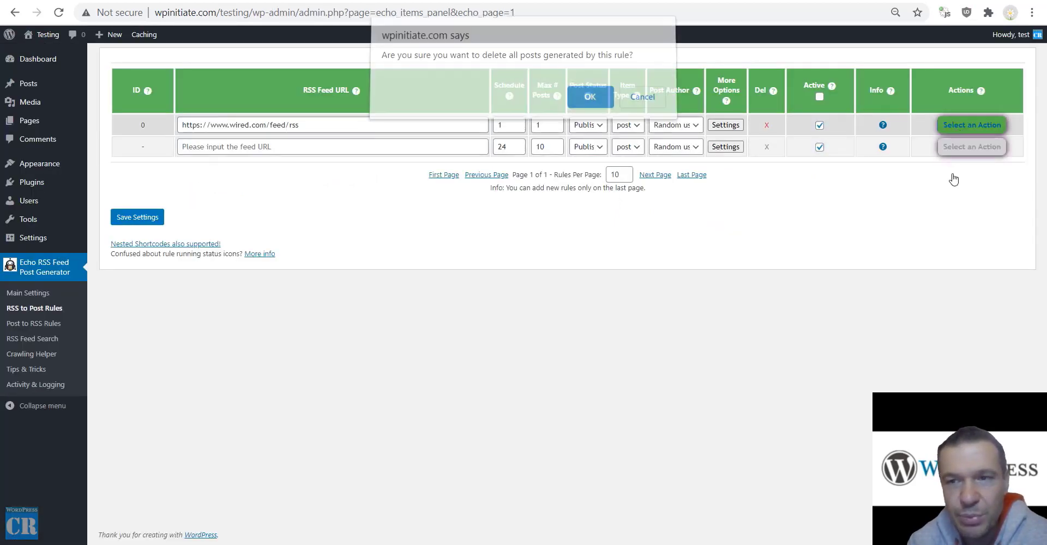
key("Return")
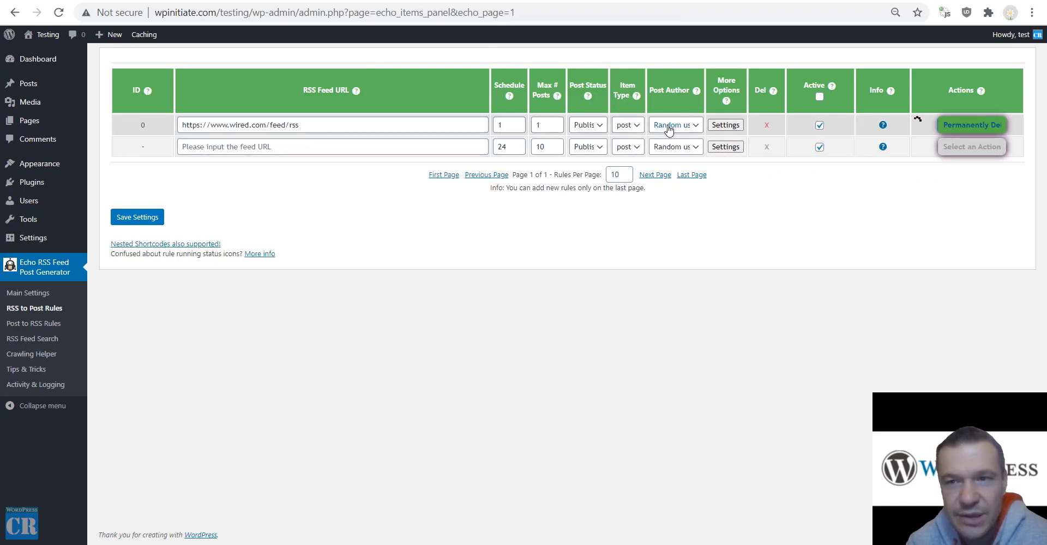
left_click(951, 126)
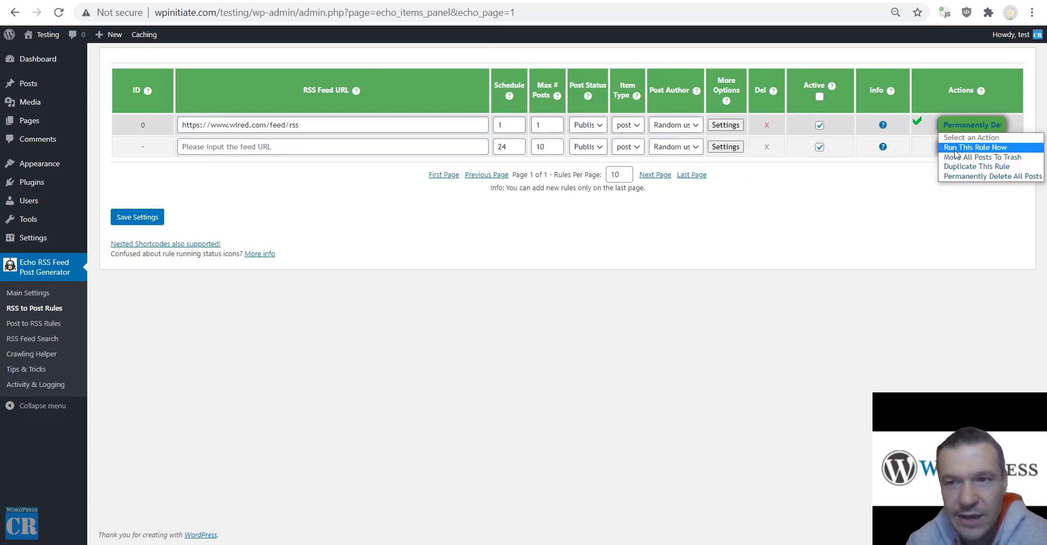
left_click(955, 153)
key("Return")
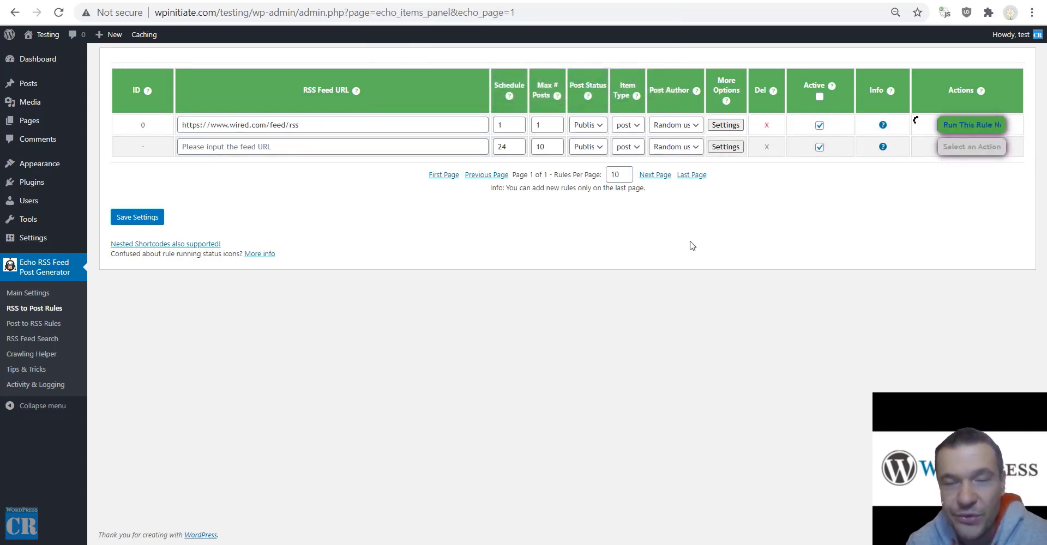
Scroll through rule 0's advanced settings and close them.
left_click(724, 126)
scroll(440, 265, "down", 15)
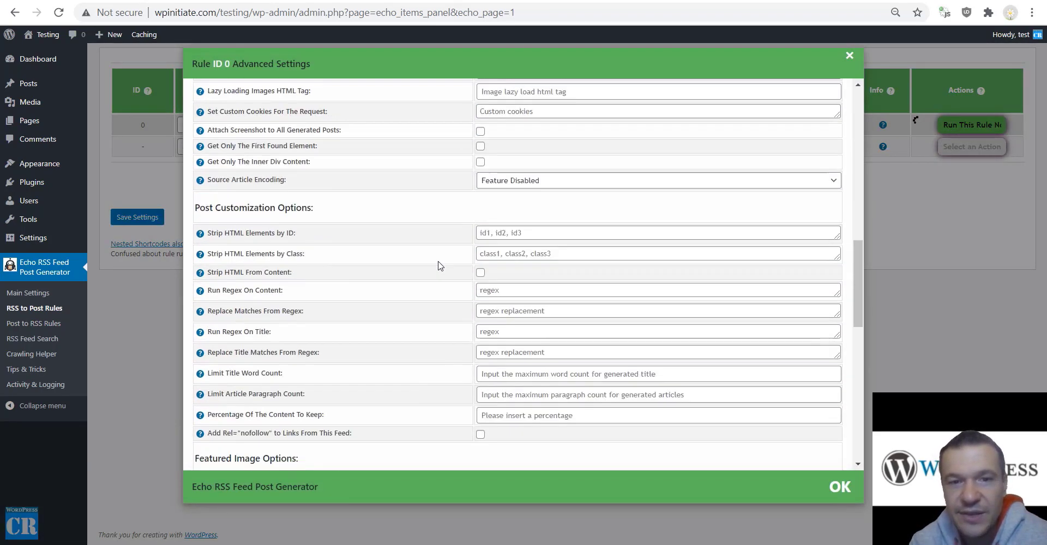
scroll(441, 271, "down", 10)
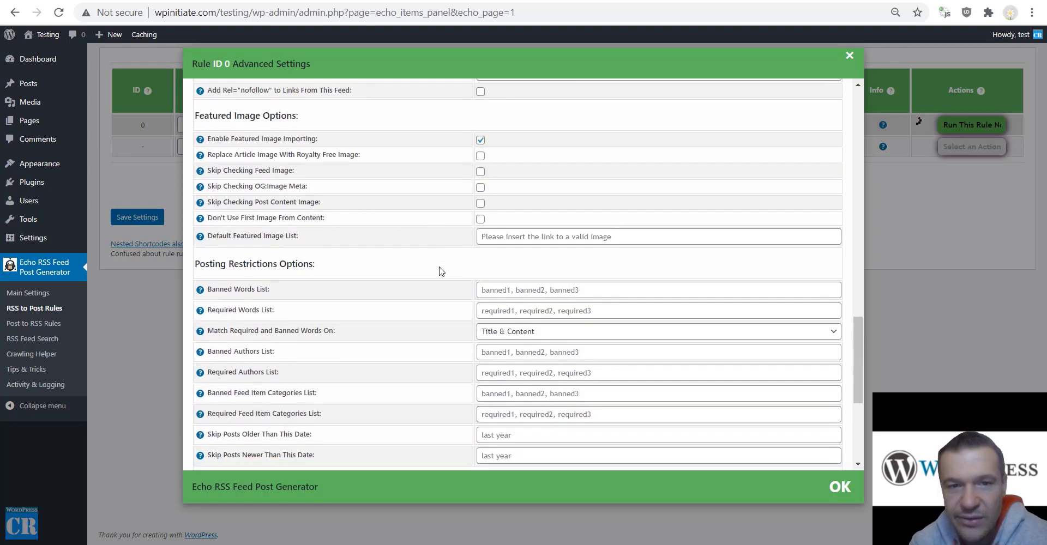
scroll(455, 264, "up", 15)
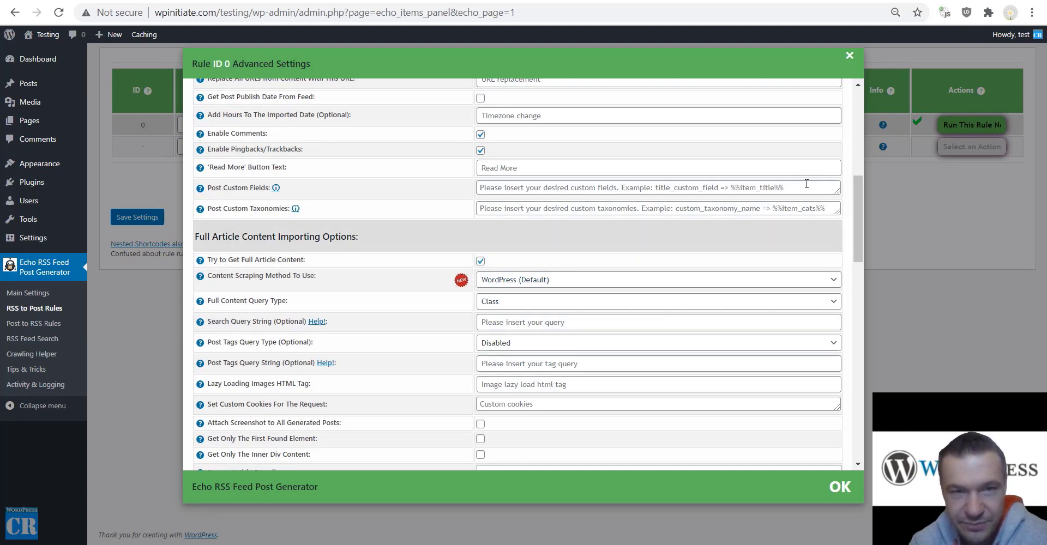
left_click(938, 204)
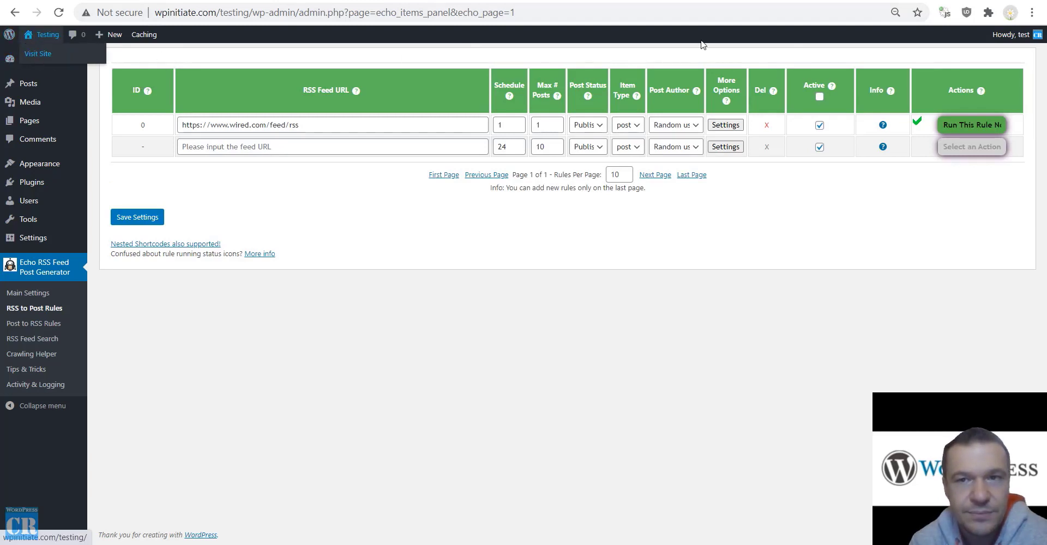
key("ctrl+Tab")
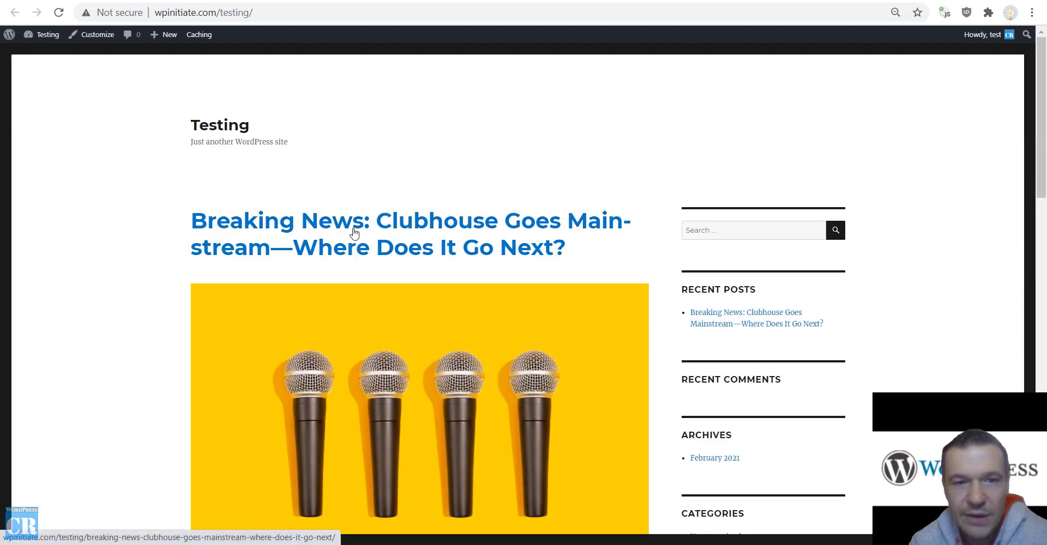
left_click(353, 232)
scroll(229, 227, "down", 4)
scroll(227, 229, "down", 4)
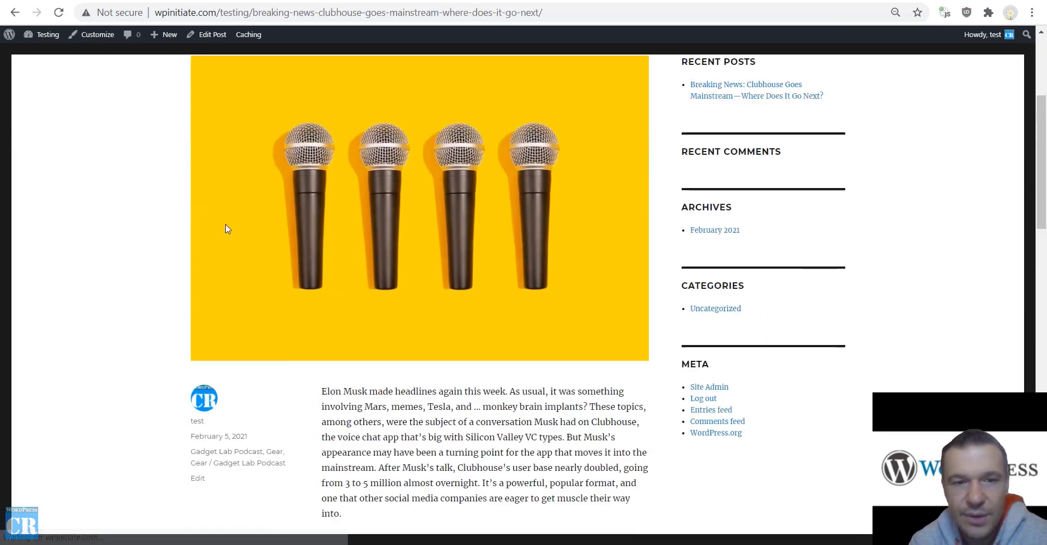
scroll(228, 229, "down", 15)
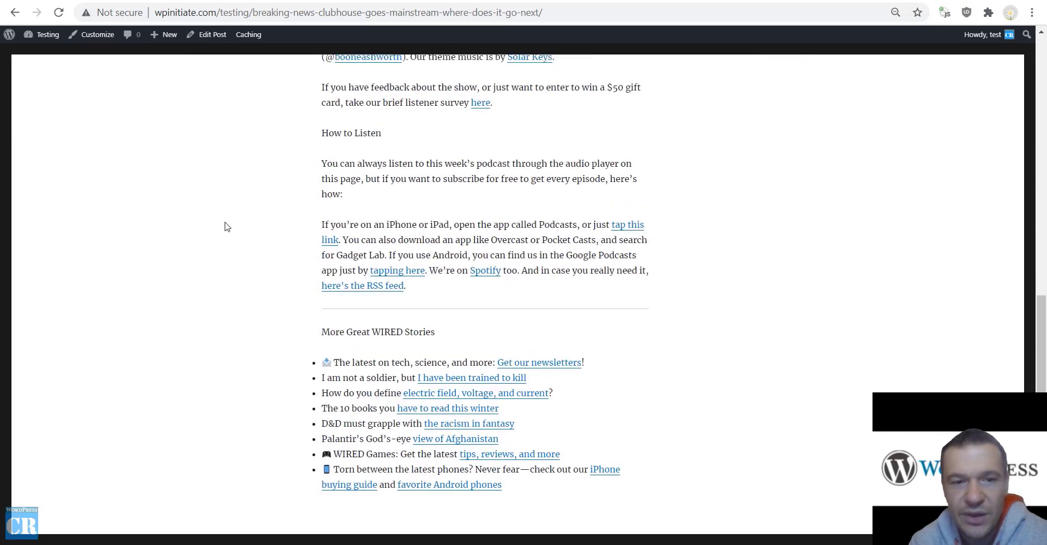
scroll(228, 227, "up", 20)
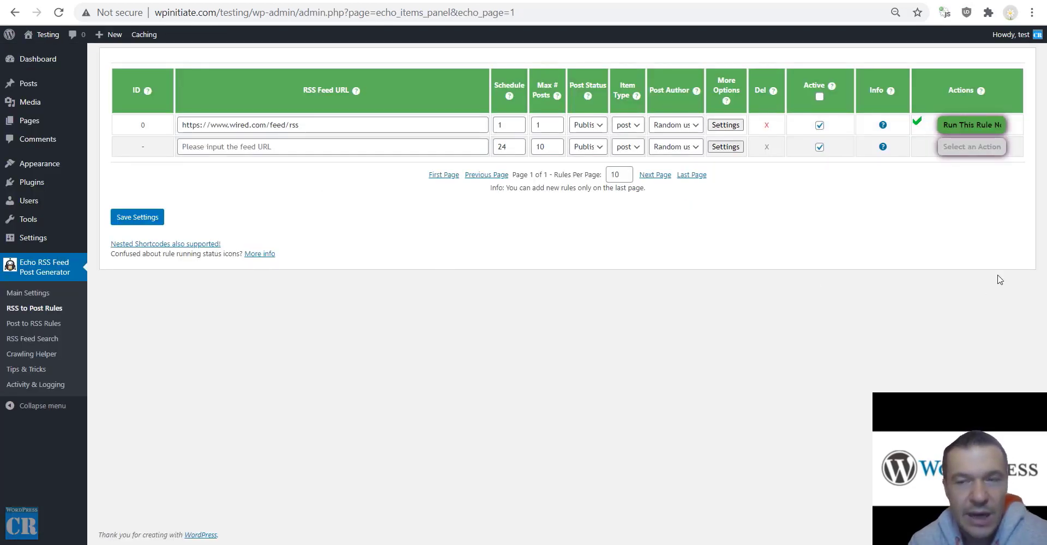
left_click(954, 124)
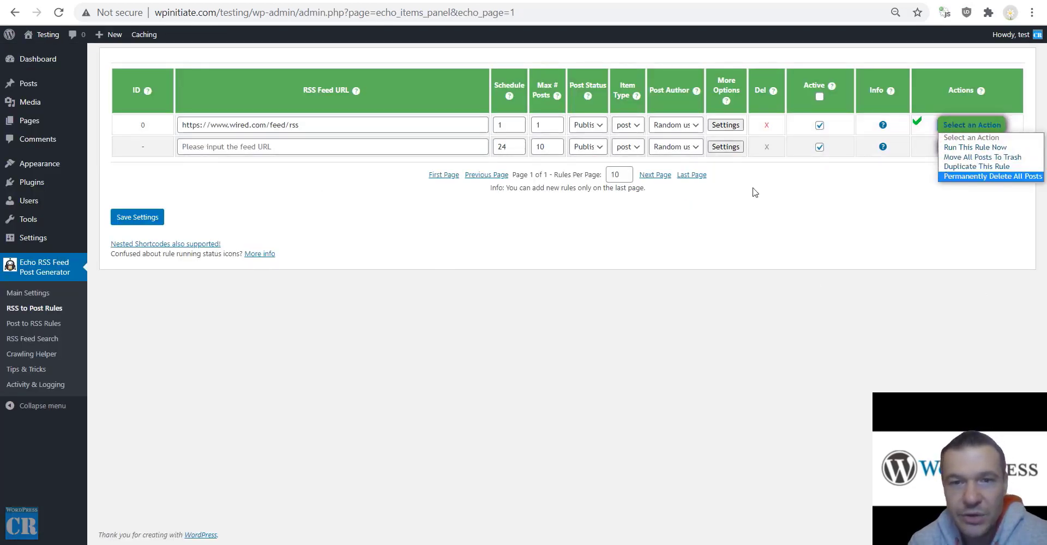
left_click(376, 243)
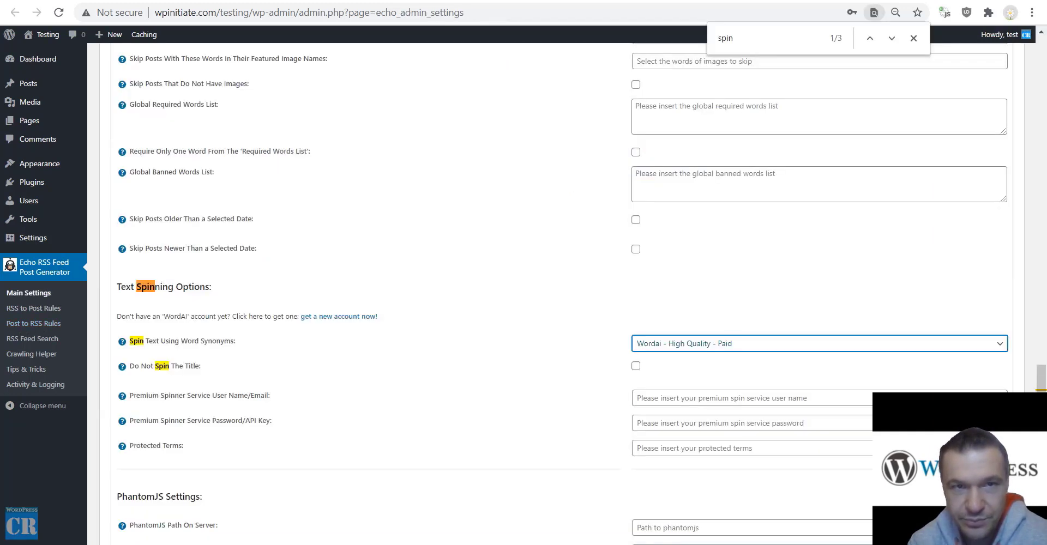
Keep RSS 2.0 as the feed type and name the new feed 'test'.
key("Escape")
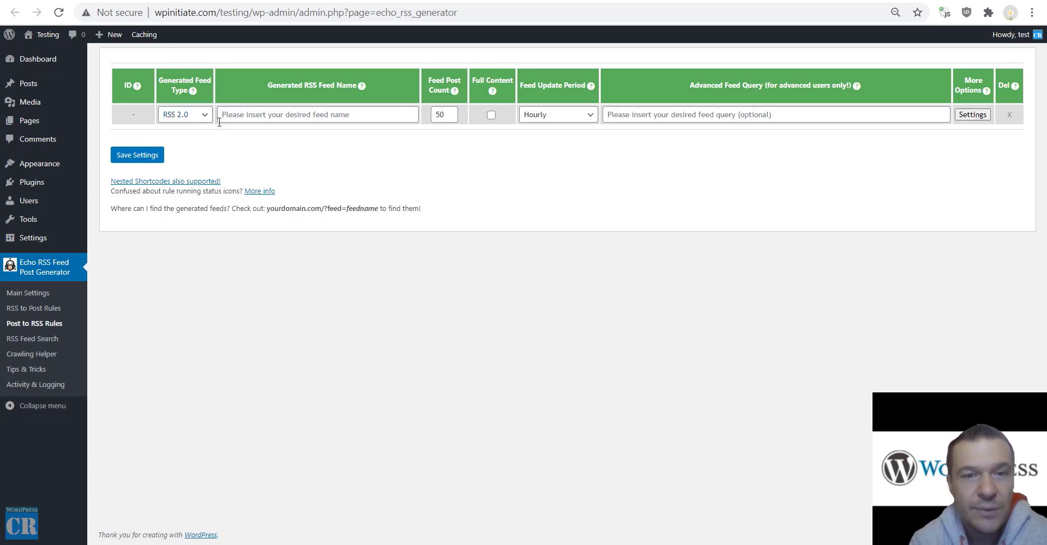
left_click(190, 118)
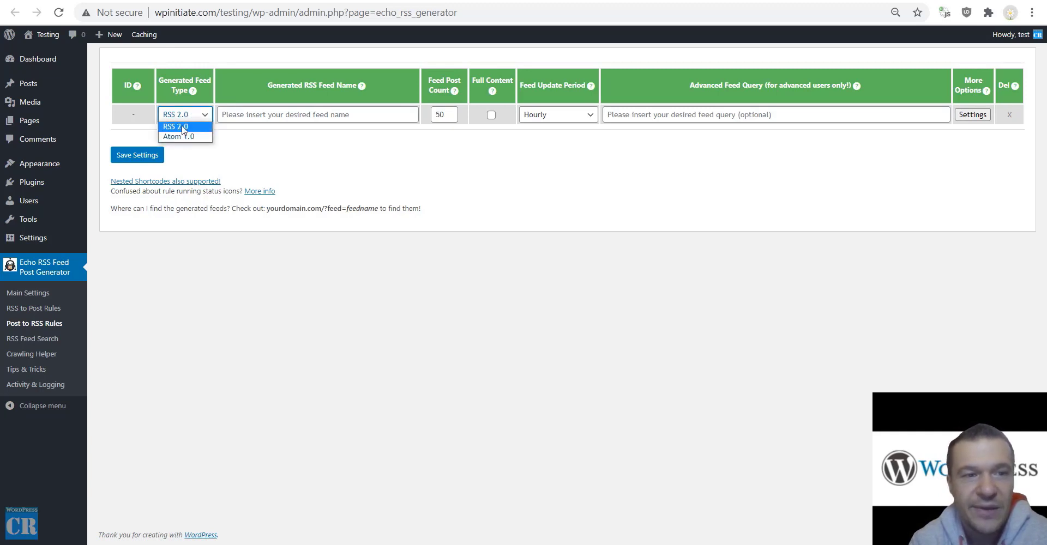
left_click(175, 126)
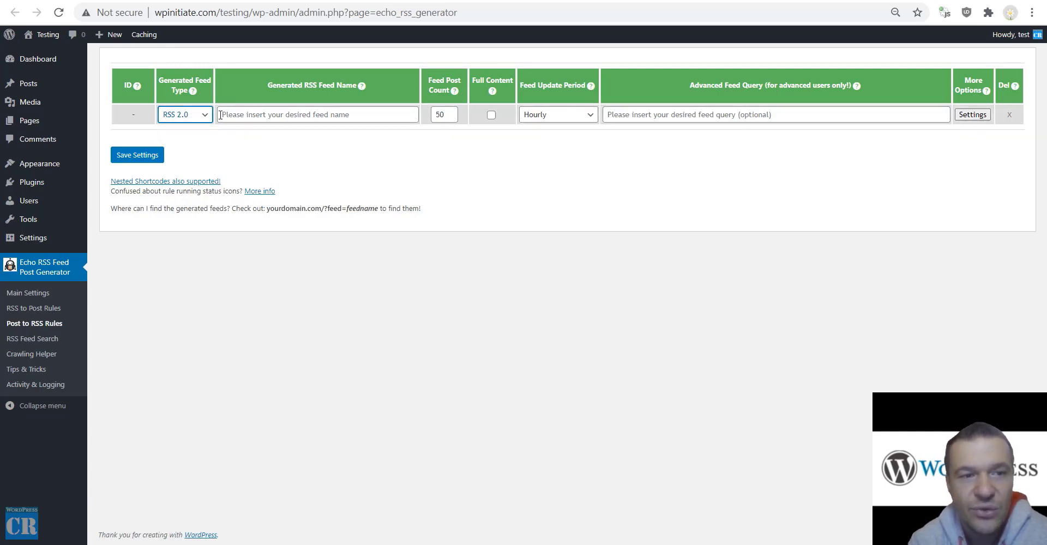
left_click(308, 115)
left_click(293, 132)
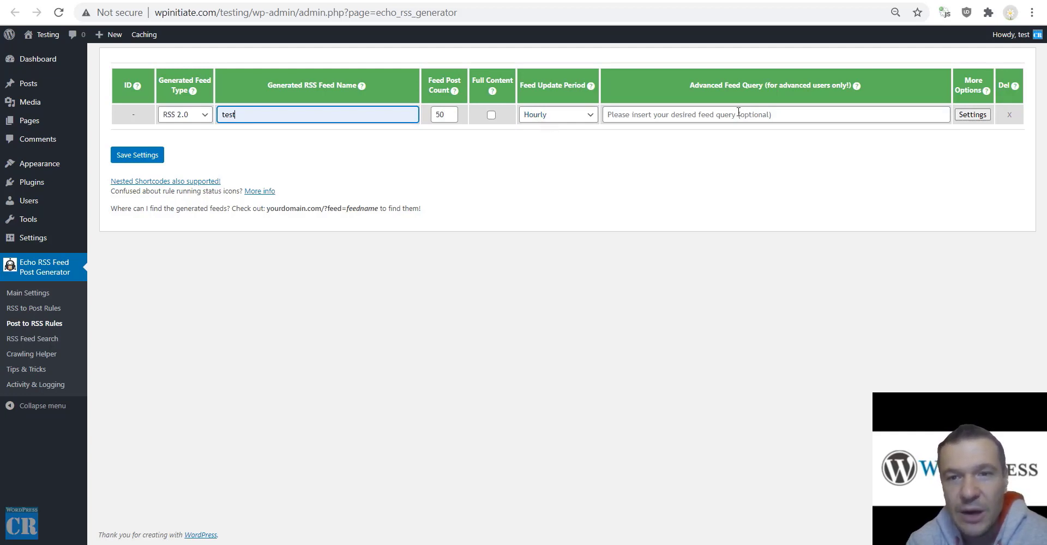
Paste the example category query into the advanced feed query field, then clear it.
mouse_move(857, 88)
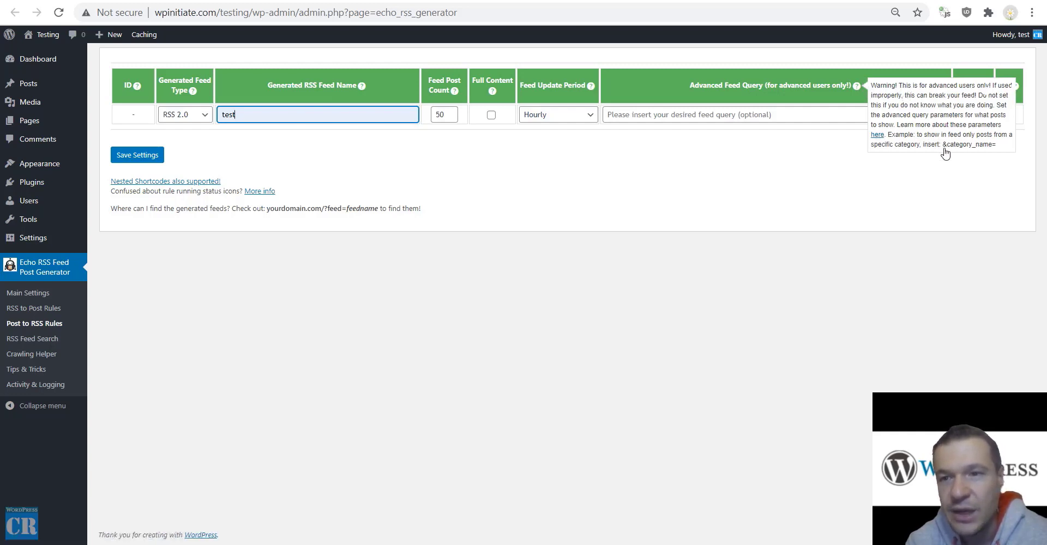
left_click_drag(943, 145, 1002, 148)
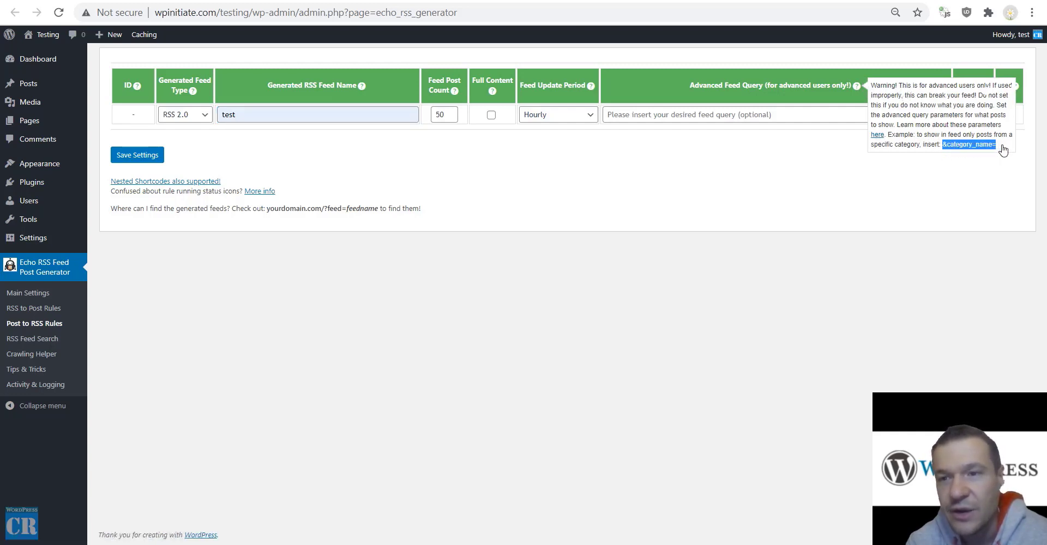
key("ctrl+c")
left_click(708, 115)
key("ctrl+v")
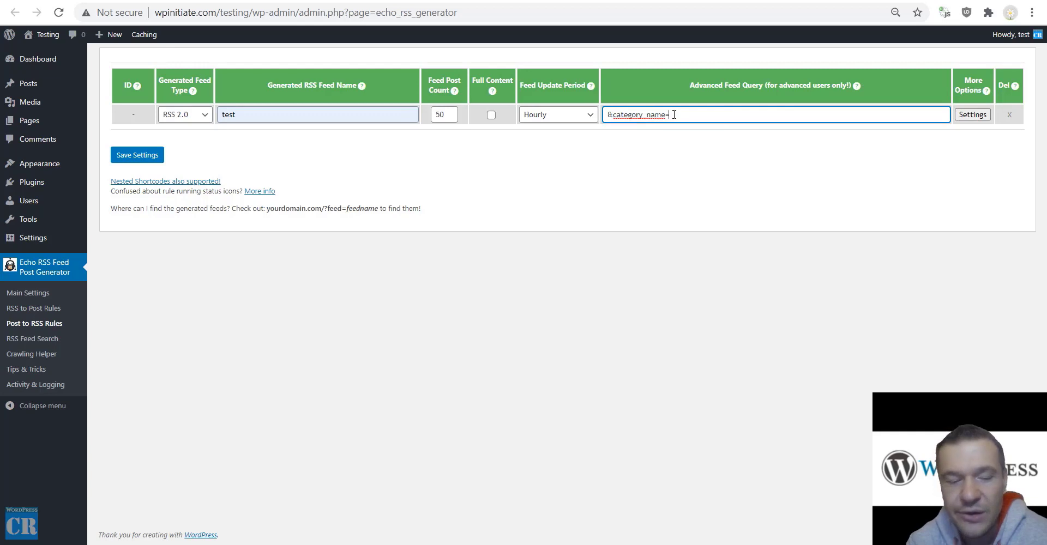
key("ctrl+a")
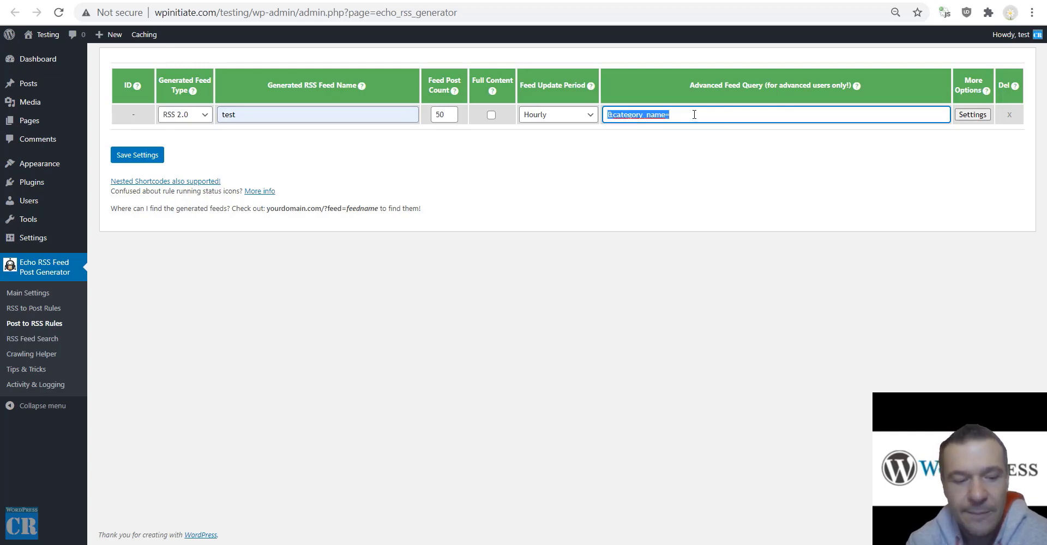
key("BackSpace")
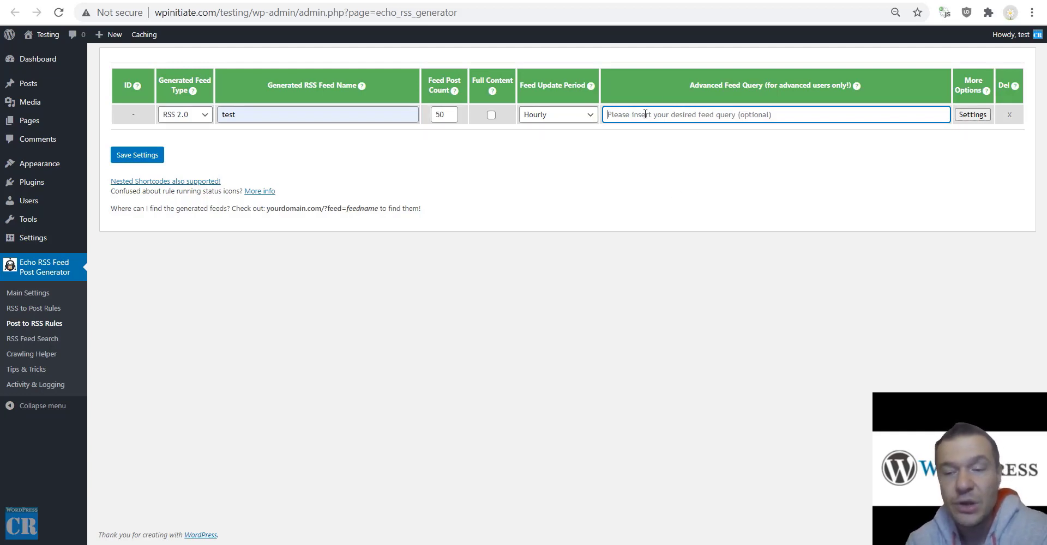
Check the new rule's advanced settings, close them and save the feed rule.
left_click(963, 115)
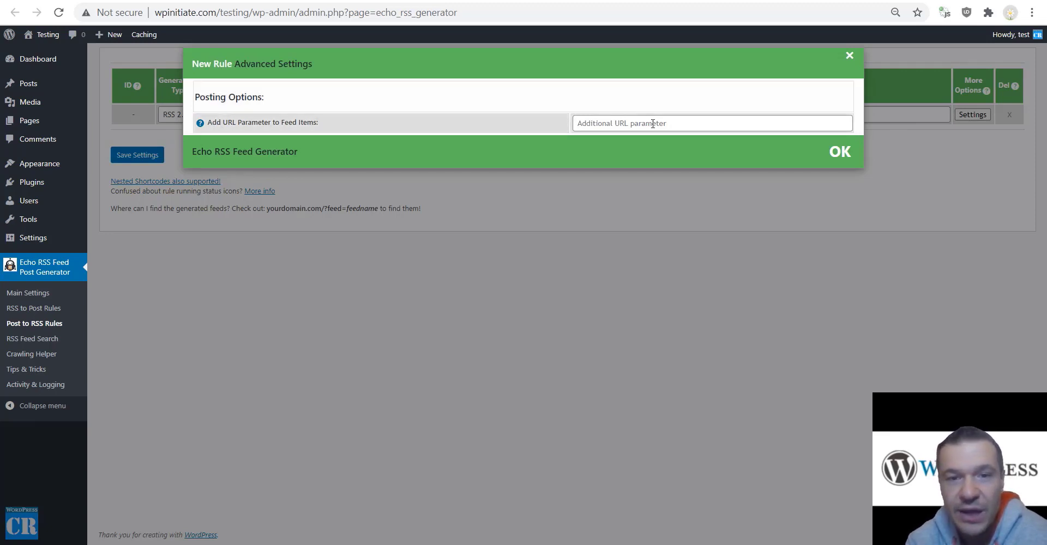
left_click(619, 180)
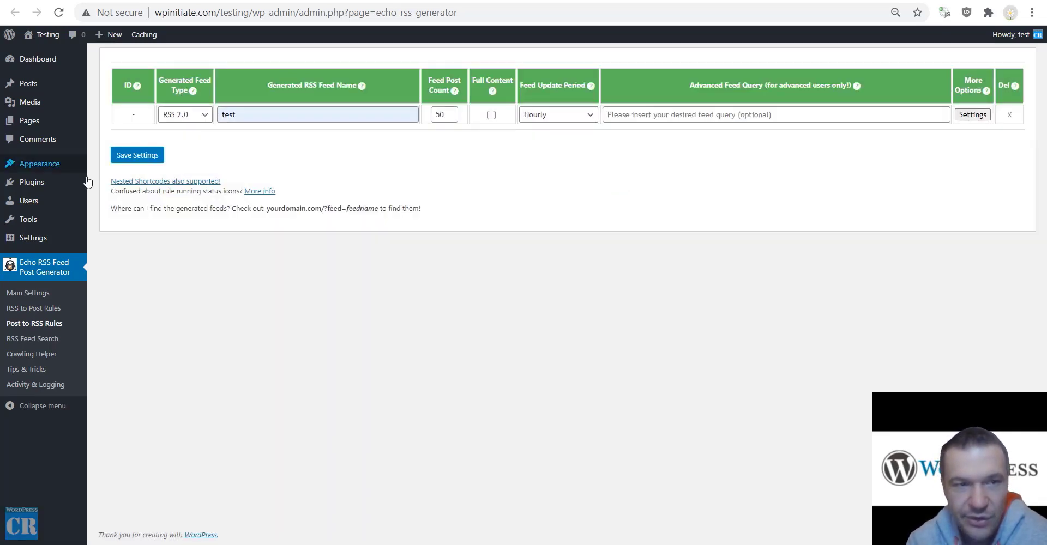
left_click(130, 159)
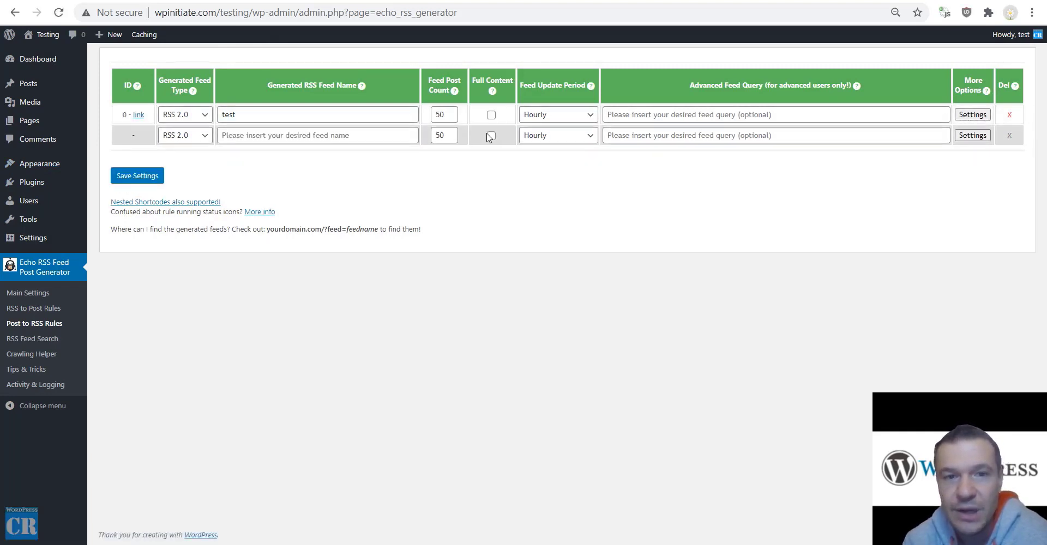
left_click(138, 115)
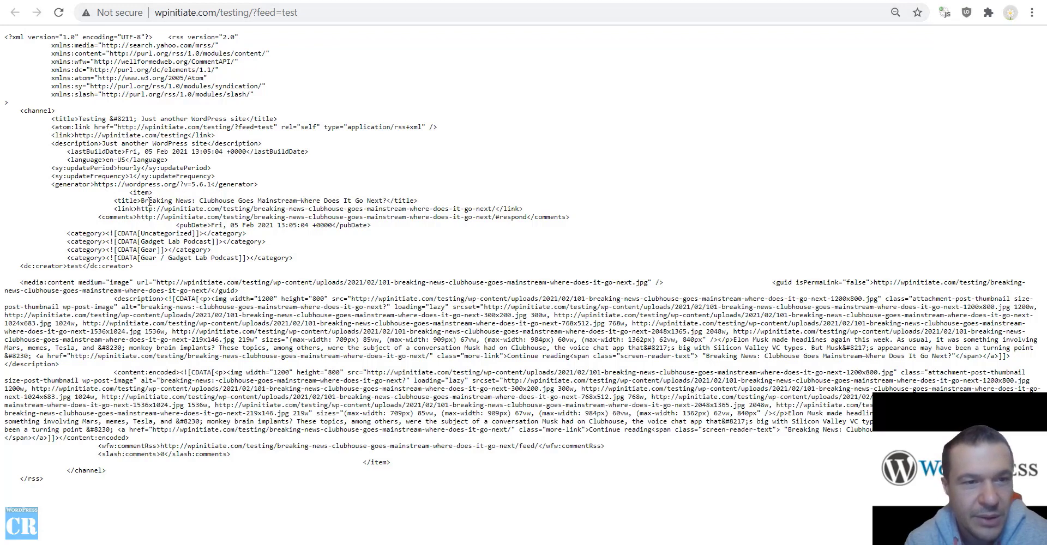
left_click_drag(150, 202, 304, 198)
left_click_drag(387, 201, 391, 200)
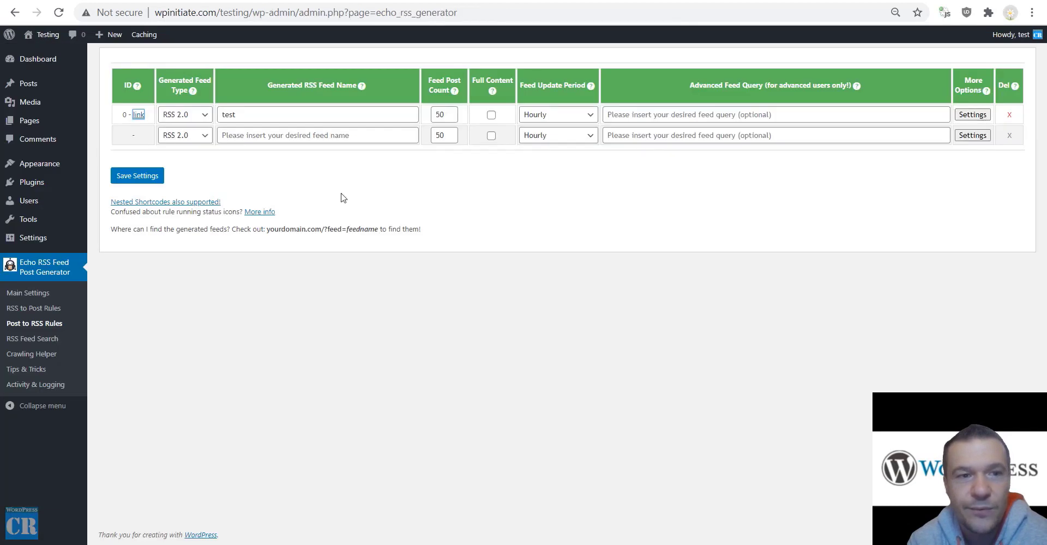
Delete the 'test' feed rule from Post to RSS Rules and go to RSS Feed Search.
left_click(273, 366)
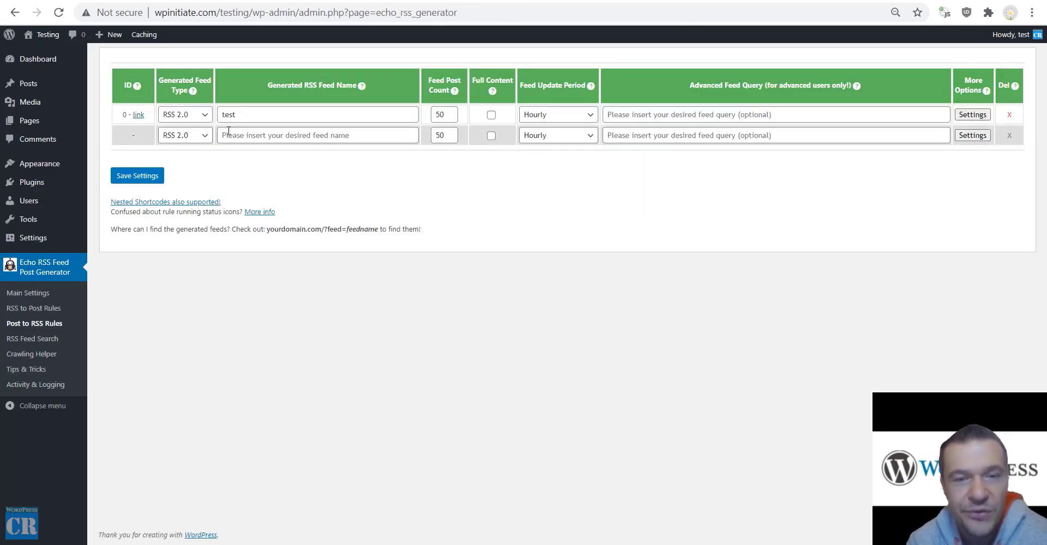
left_click(1009, 116)
key("Return")
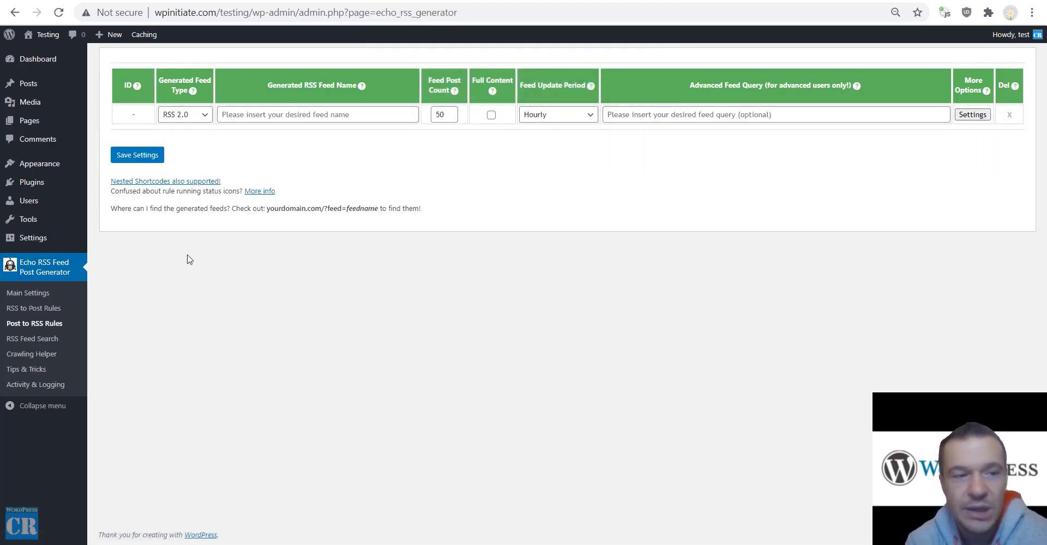
left_click(34, 347)
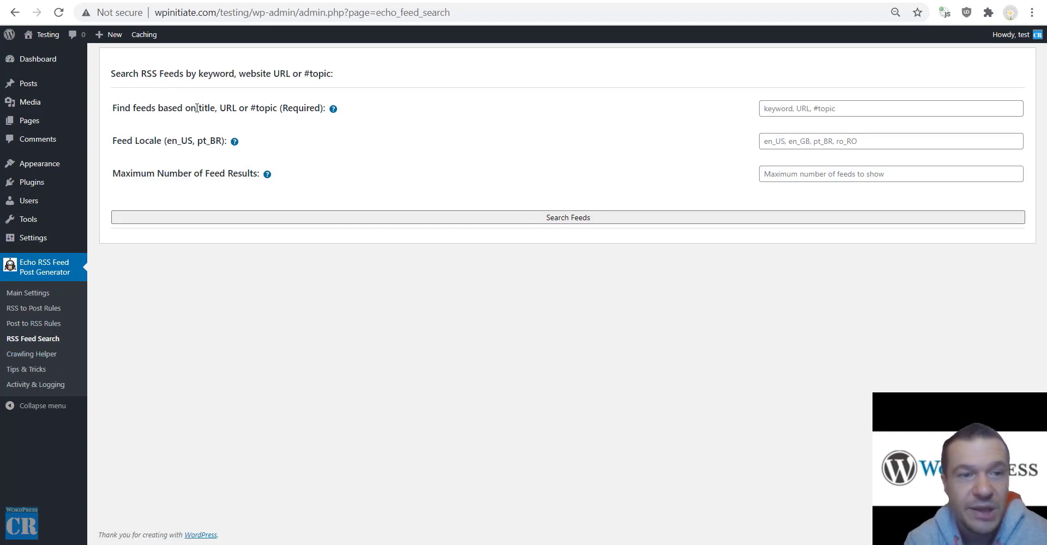
Enter the keyword trump, Feed Locale en_US and Maximum Number of Feed Results 5.
left_click(806, 107)
type("trump")
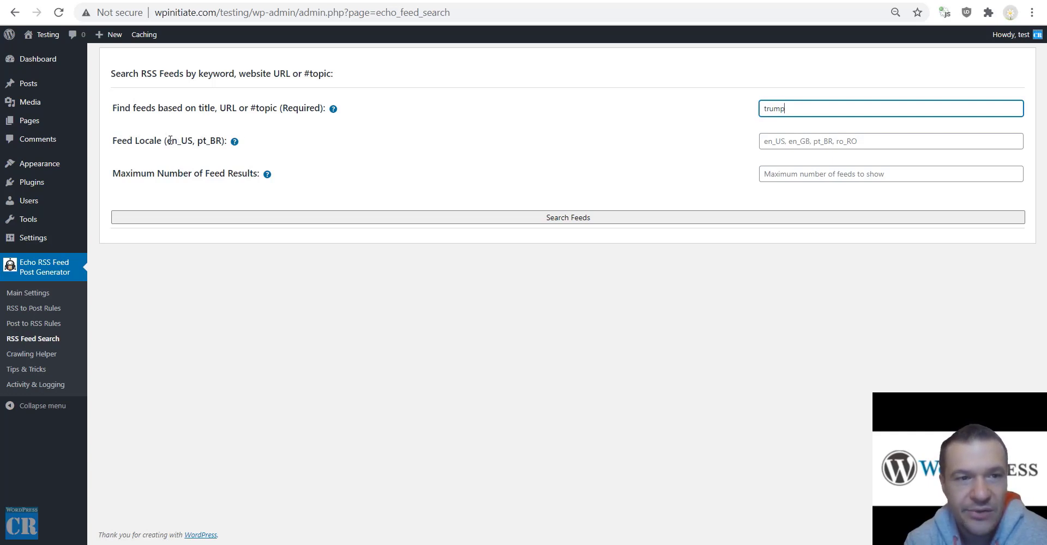
left_click_drag(169, 140, 193, 140)
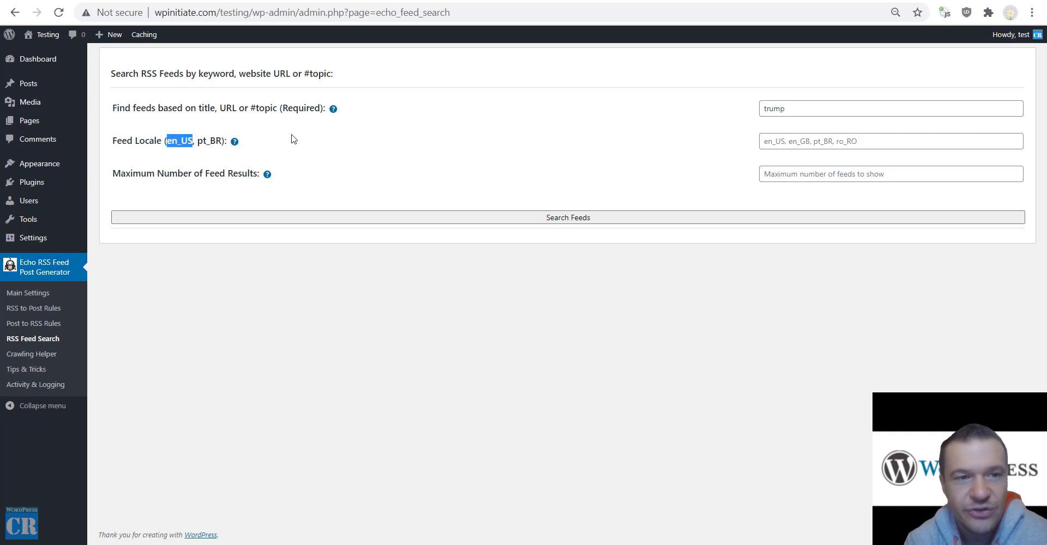
left_click(817, 138)
left_click(790, 158)
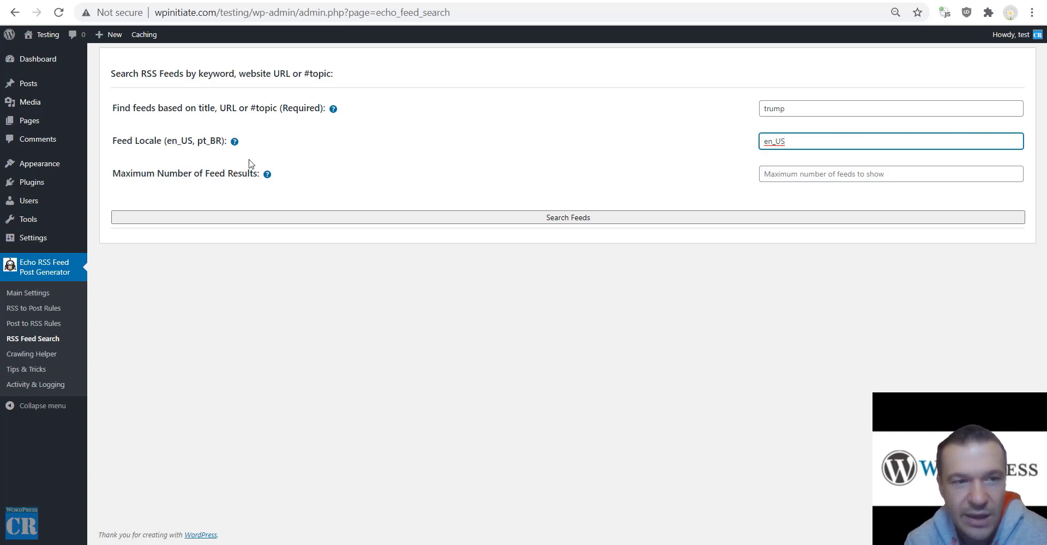
left_click(769, 176)
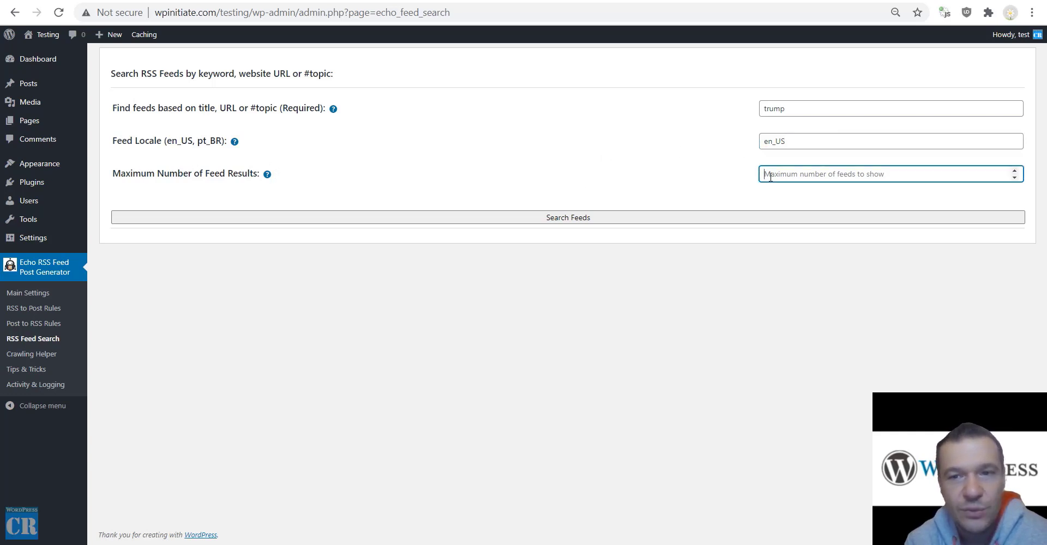
type("5")
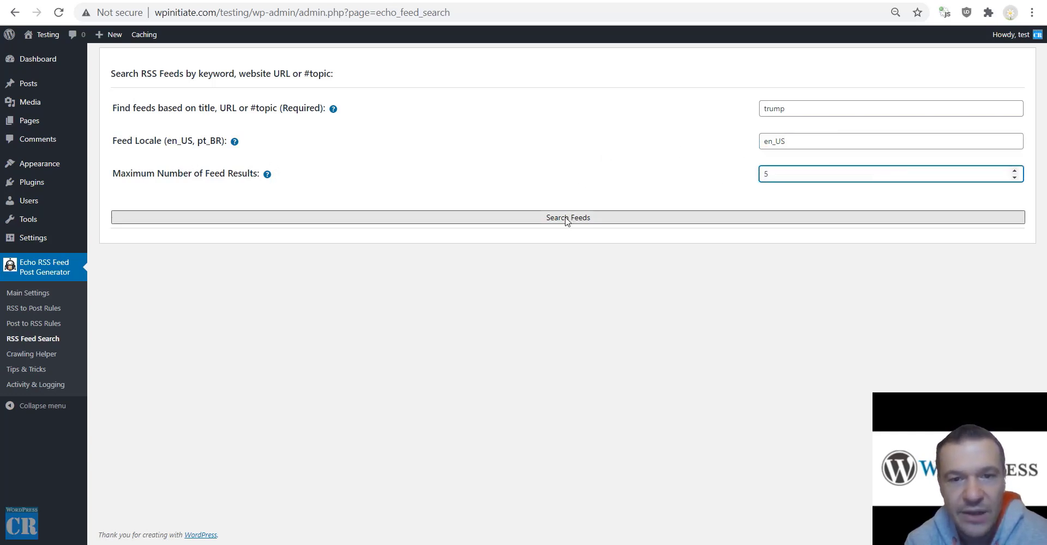
Run and confirm the feed search, then go to the Crawling Helper page.
left_click(566, 213)
left_click(585, 104)
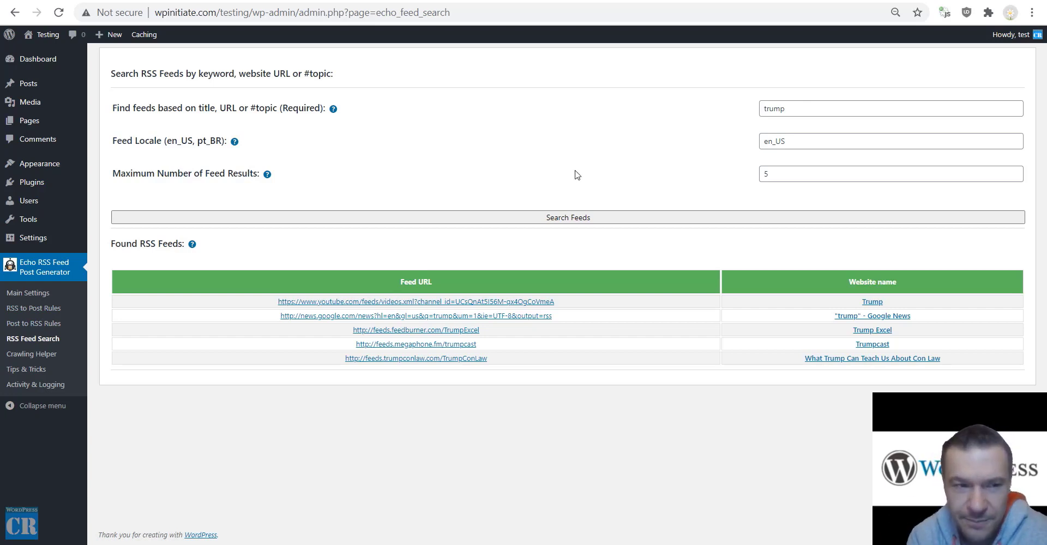
left_click(39, 354)
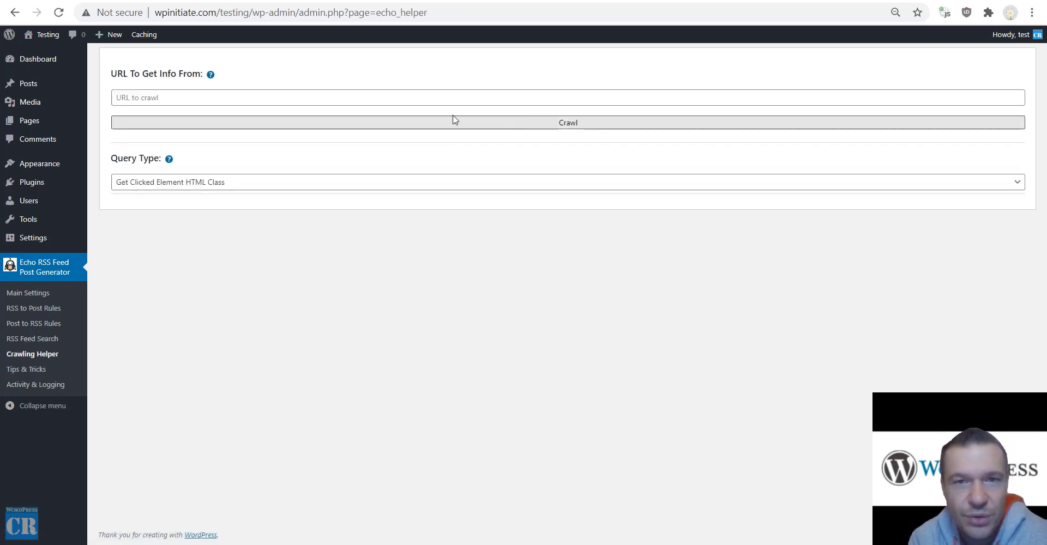
Browse the twelve Tips & Tricks recommendations, then go to Activity & Logging.
left_click(19, 371)
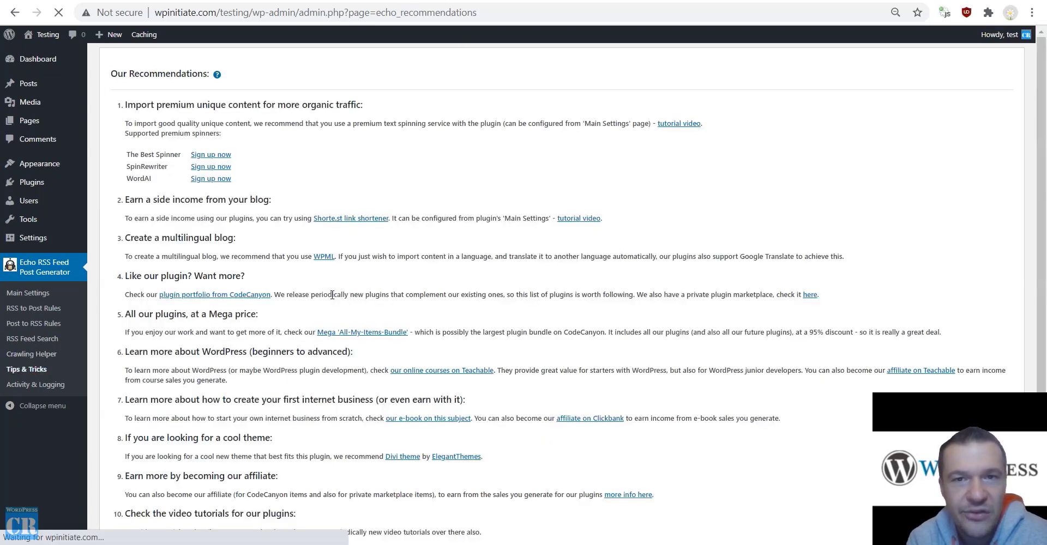
scroll(312, 156, "down", 3)
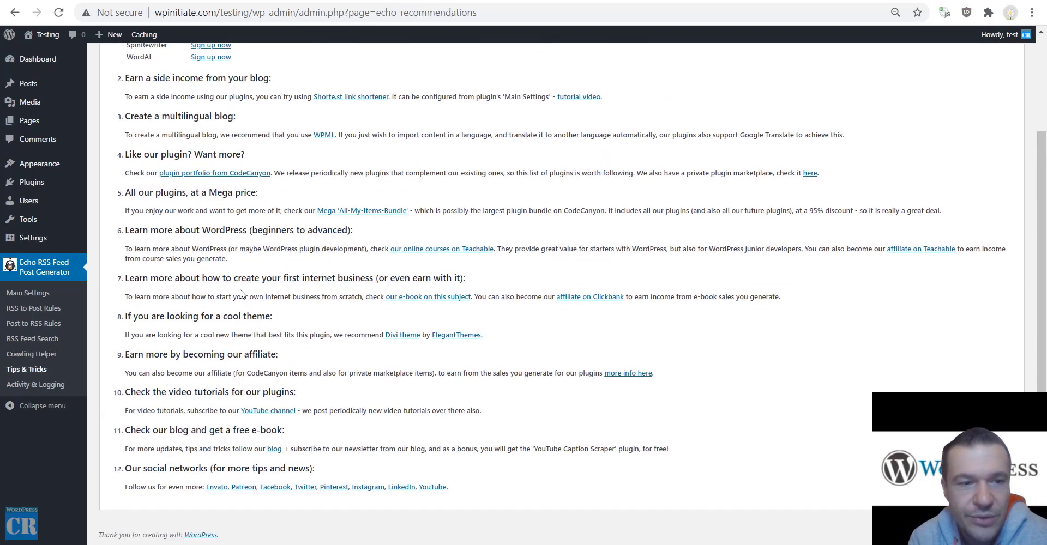
scroll(241, 295, "up", 3)
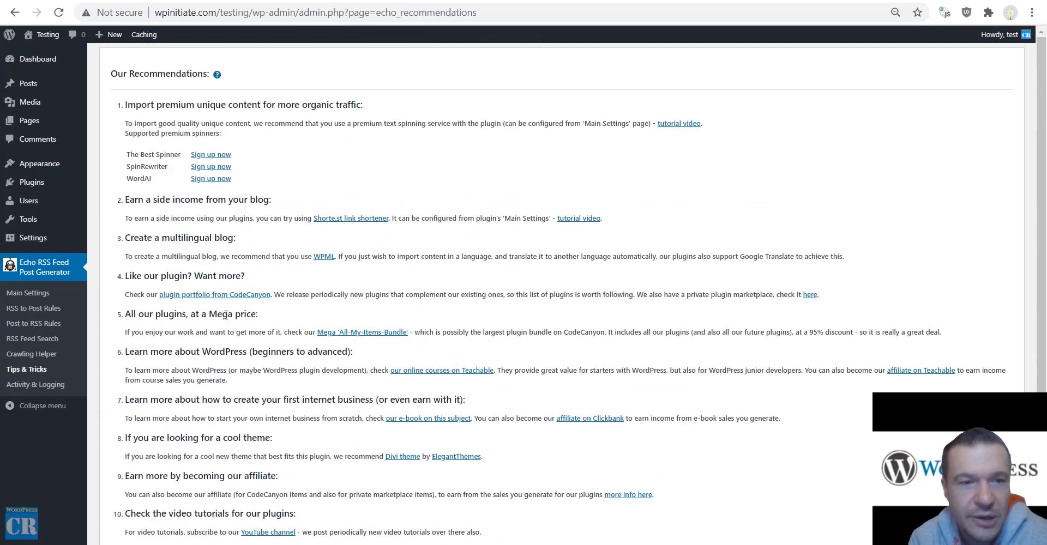
left_click(32, 386)
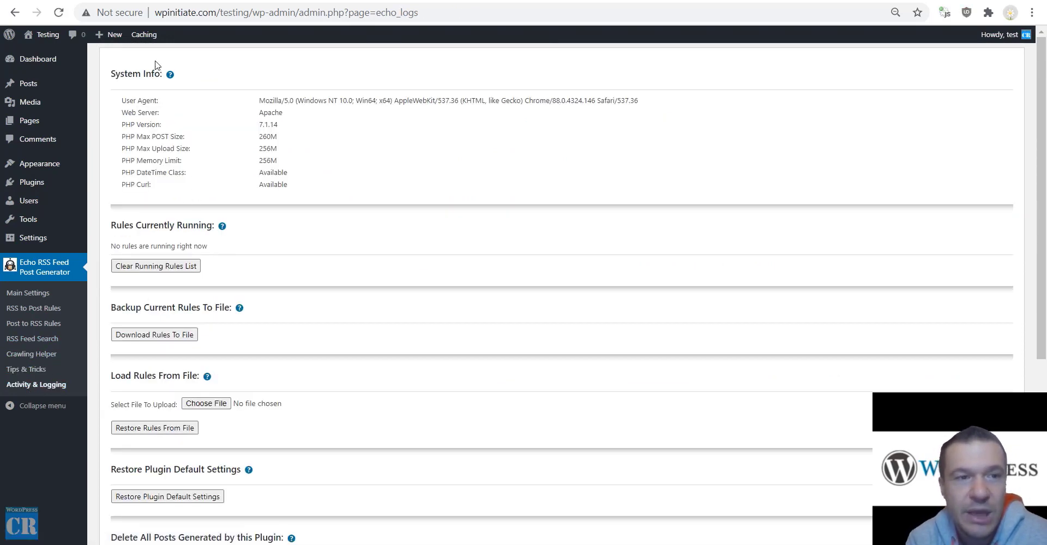
Scroll through the system info, maintenance options and Activity Log, then return to Main Settings.
scroll(221, 141, "down", 3)
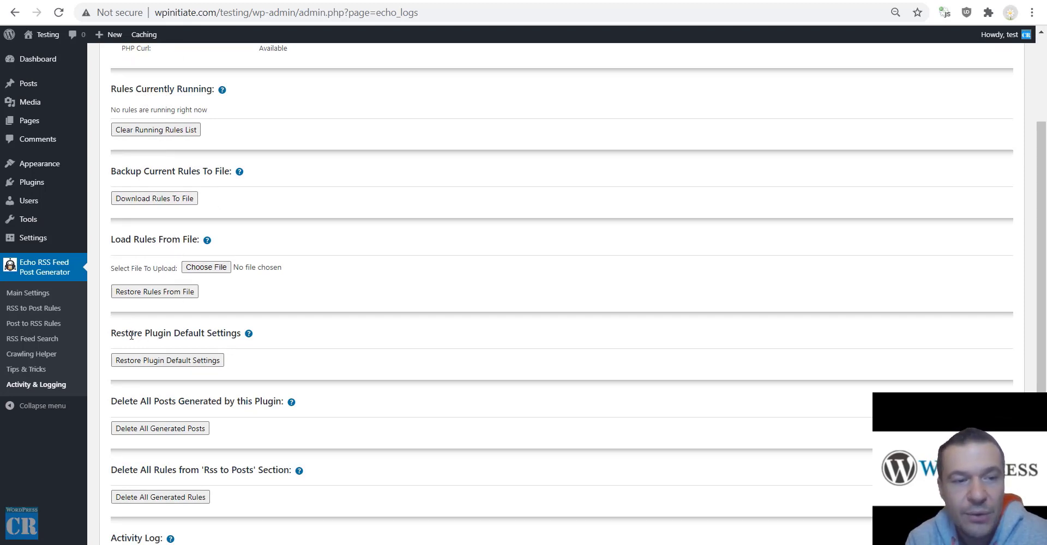
left_click_drag(129, 334, 217, 334)
scroll(148, 286, "down", 3)
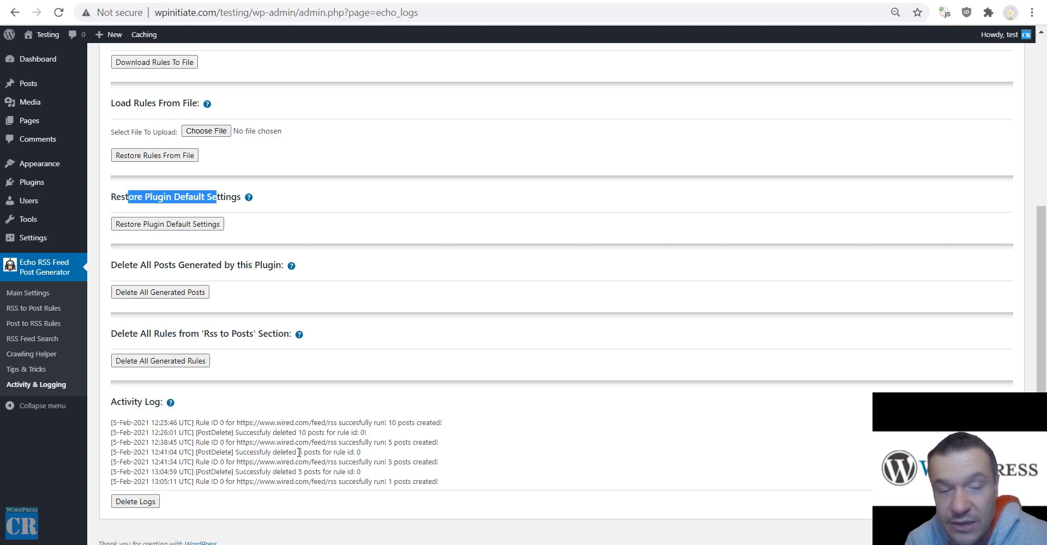
scroll(280, 439, "up", 5)
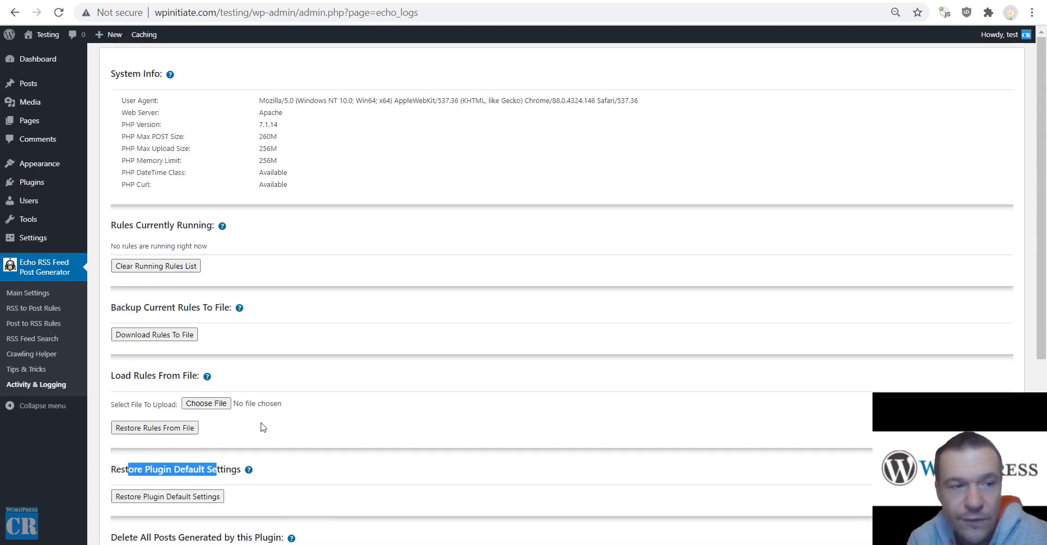
left_click(35, 296)
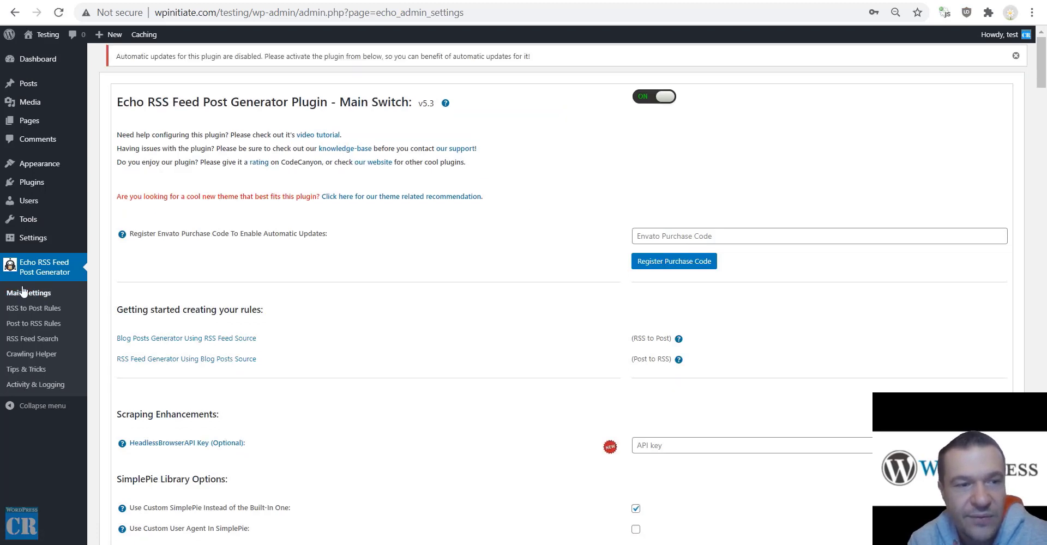
Scroll Main Settings and point out the custom SimplePie option.
scroll(518, 251, "down", 4)
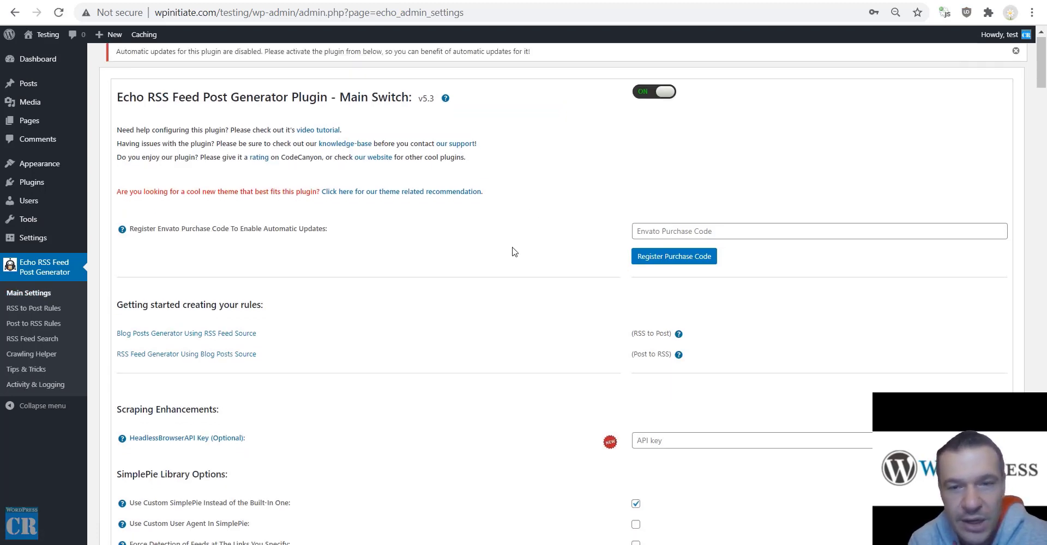
scroll(460, 112, "down", 3)
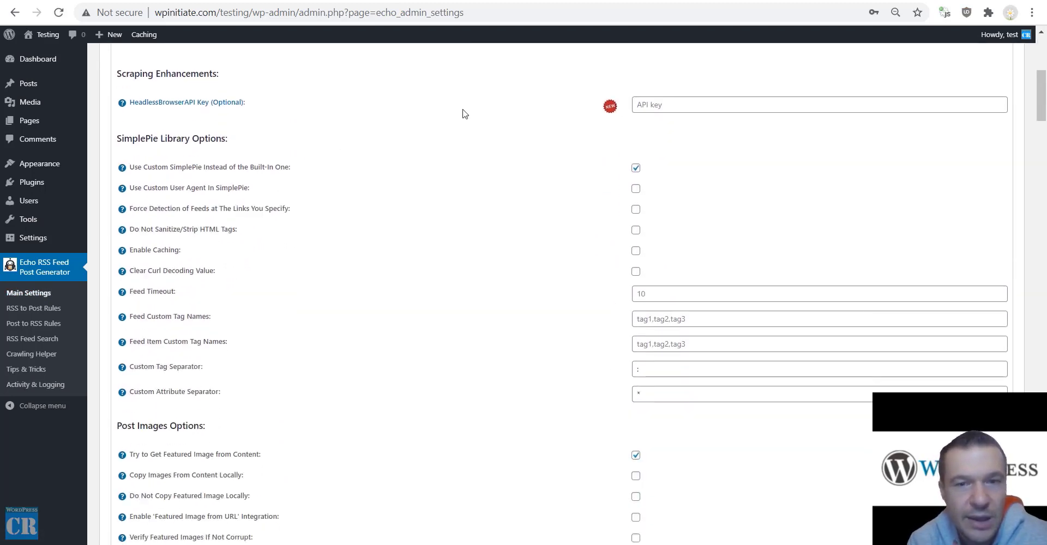
scroll(461, 113, "up", 7)
scroll(446, 162, "down", 5)
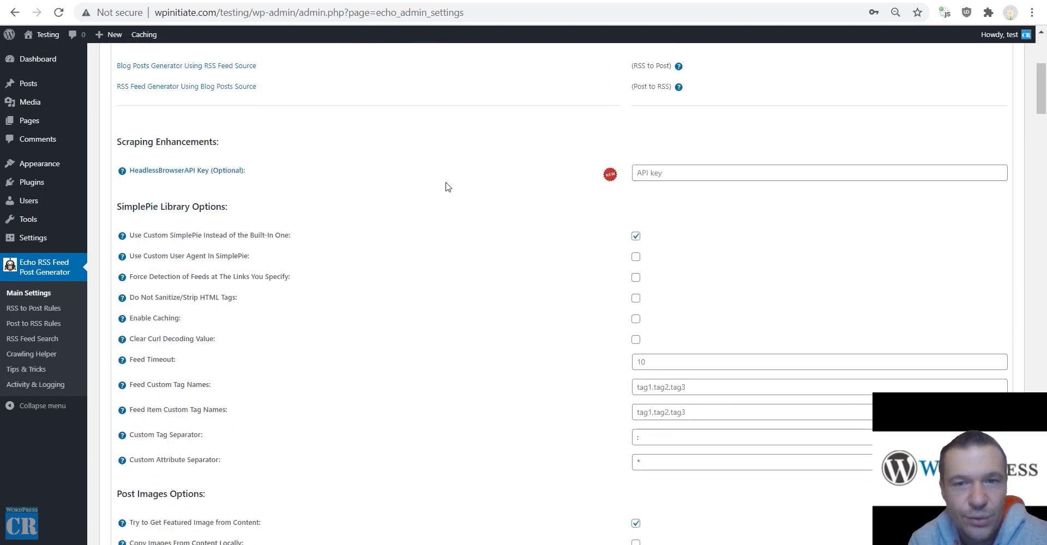
left_click_drag(142, 235, 291, 236)
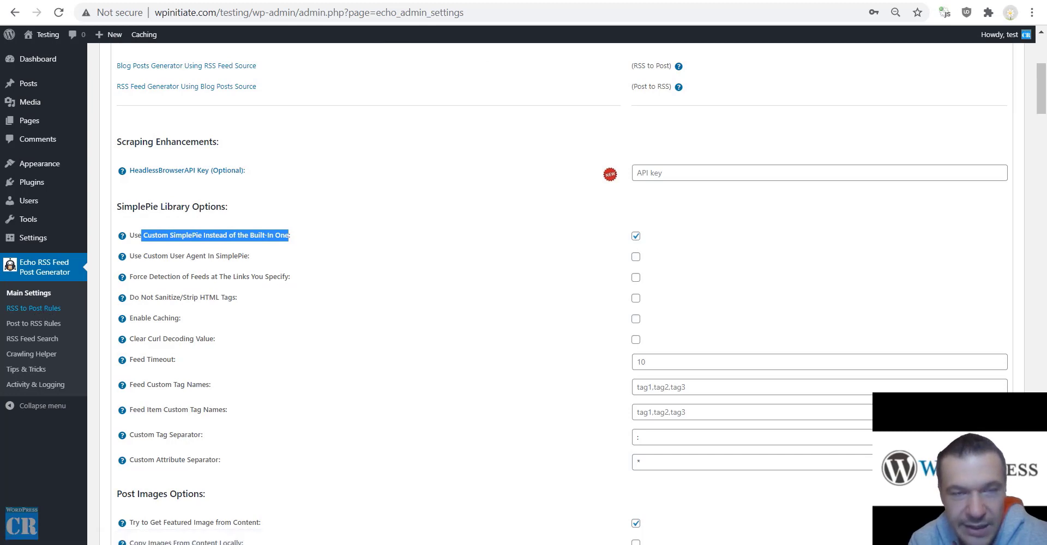
In rule 0's Advanced Settings, point out the Custom SimplePie, user agent and forced feed detection options.
left_click(34, 308)
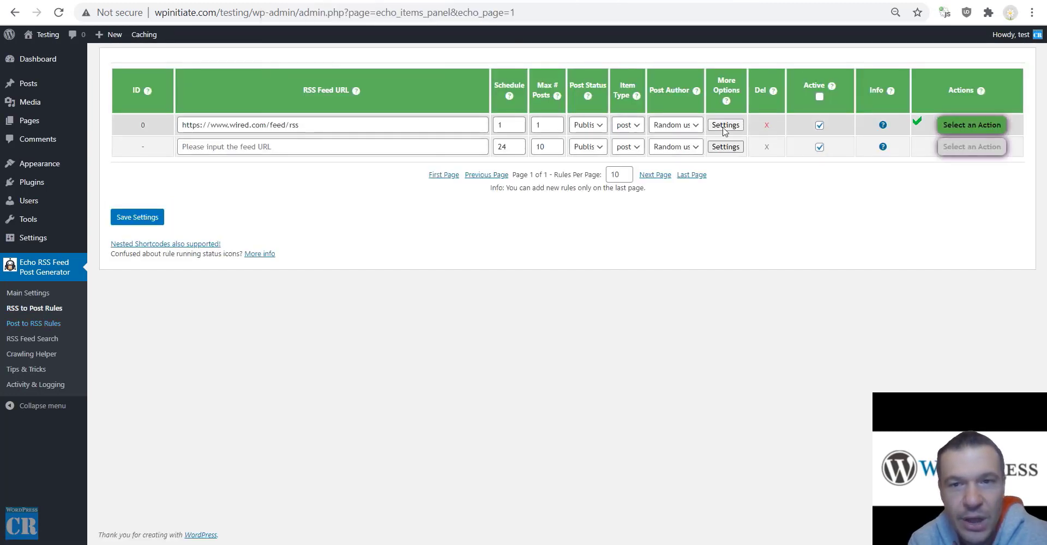
left_click(724, 125)
scroll(502, 264, "up", 10)
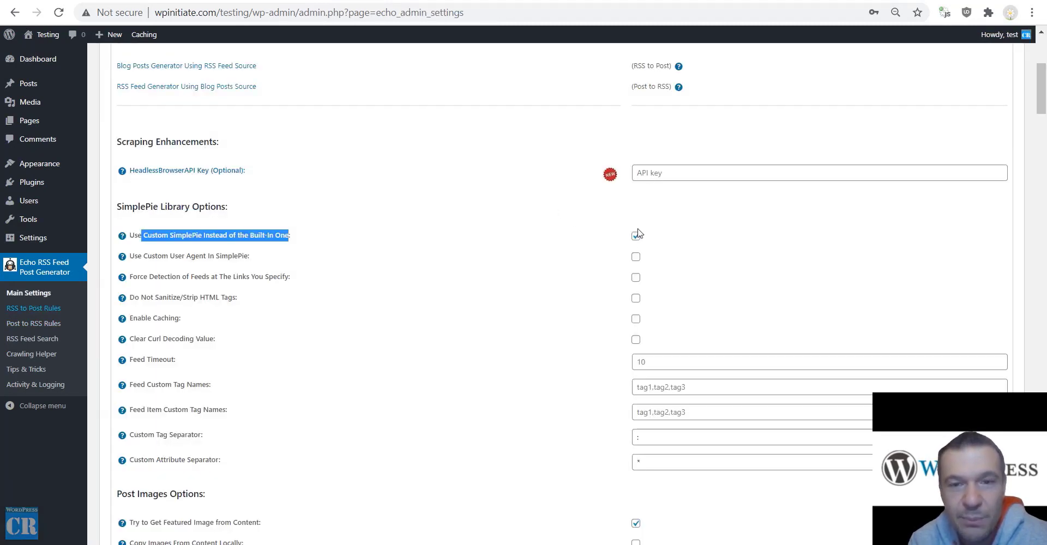
left_click(215, 225)
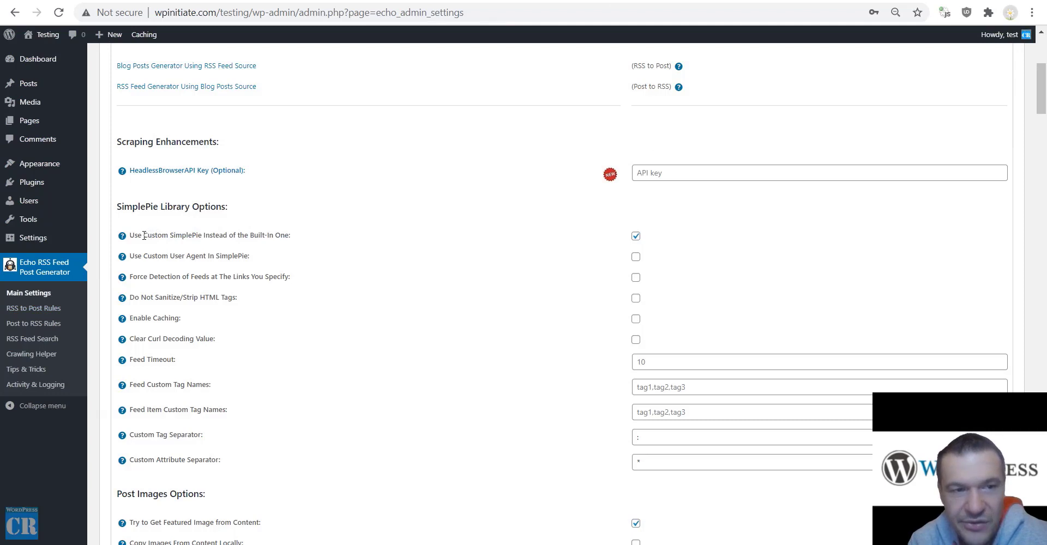
left_click_drag(144, 235, 290, 235)
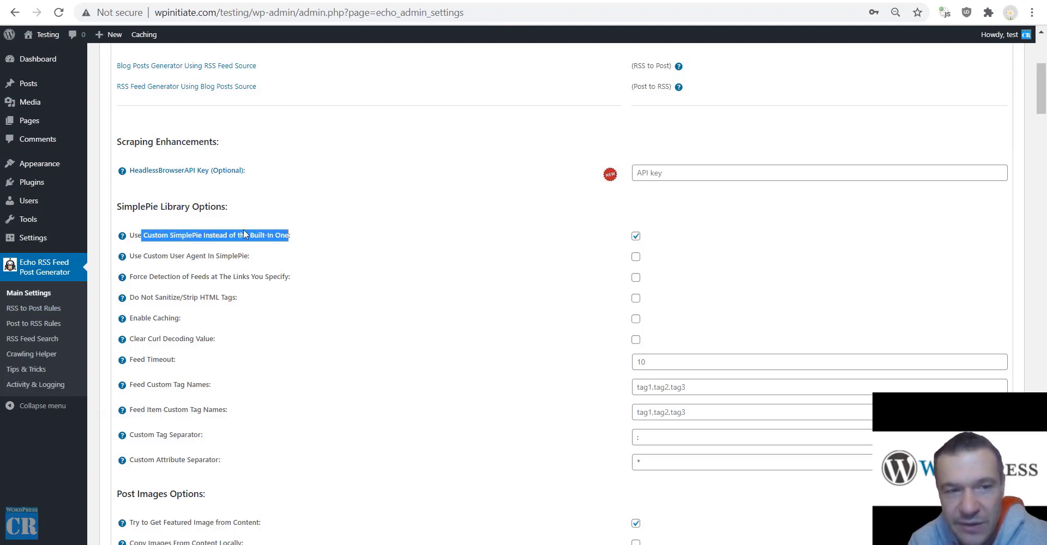
left_click(166, 238)
left_click_drag(143, 235, 201, 237)
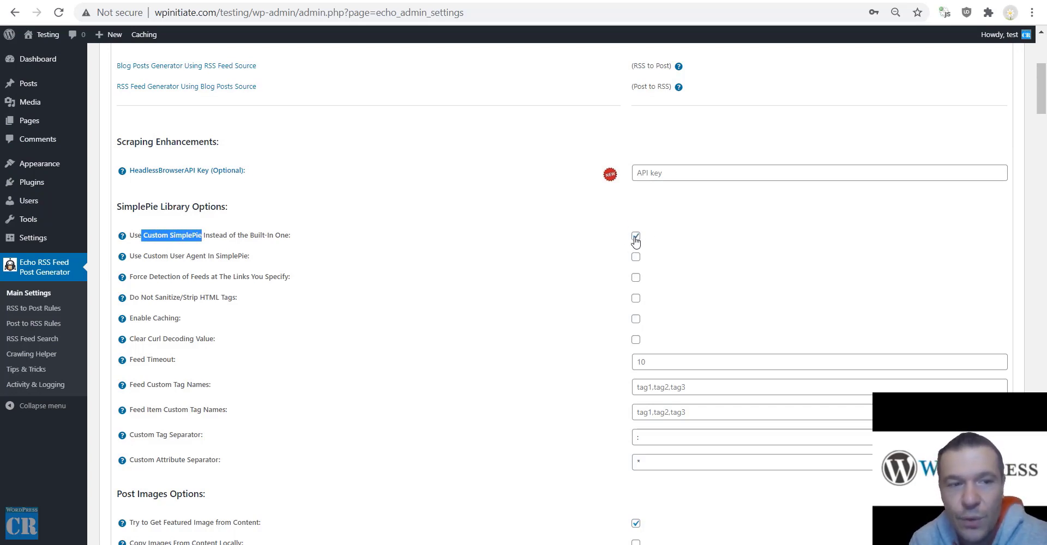
left_click(141, 257)
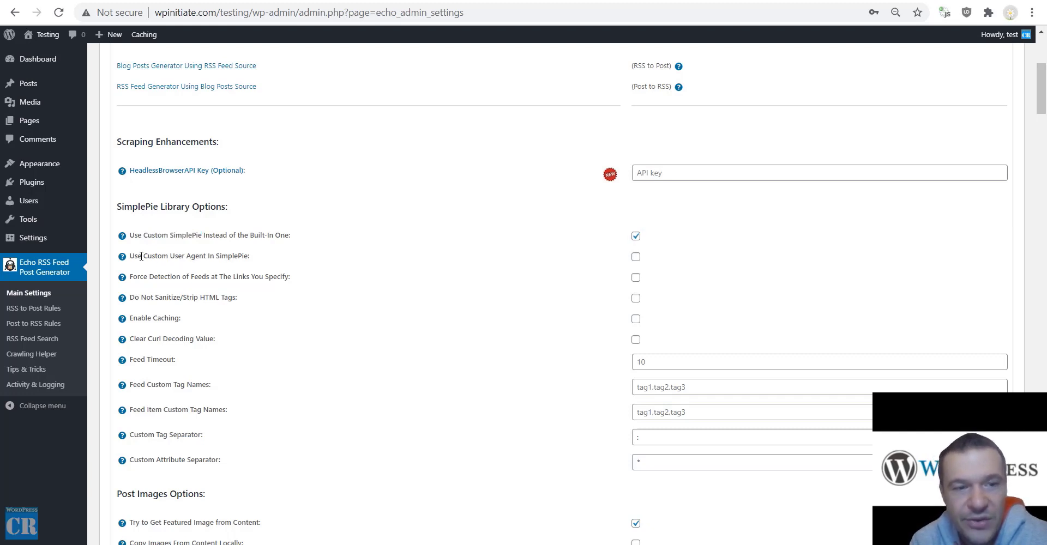
left_click_drag(141, 257, 249, 254)
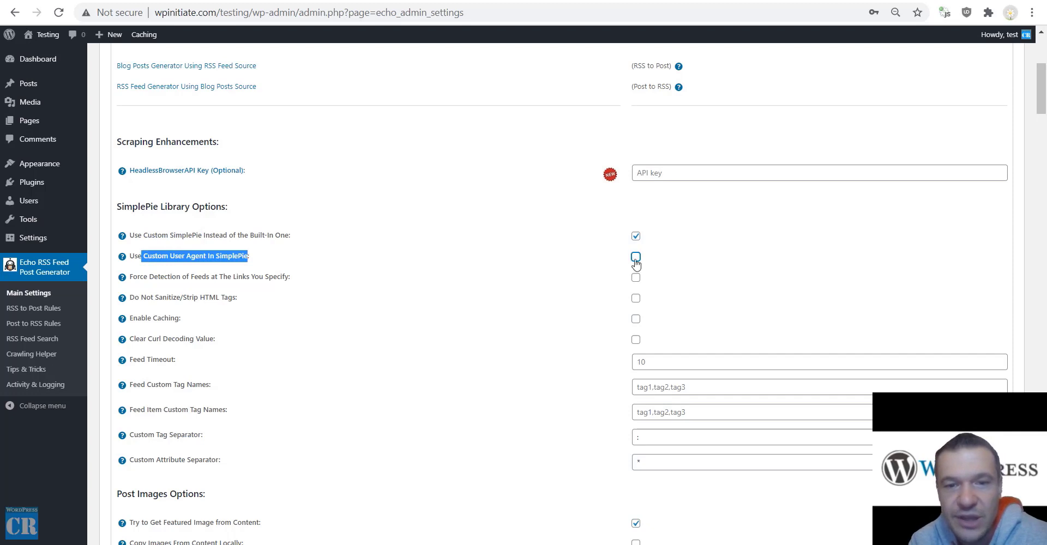
double_click(165, 277)
left_click_drag(189, 275, 260, 275)
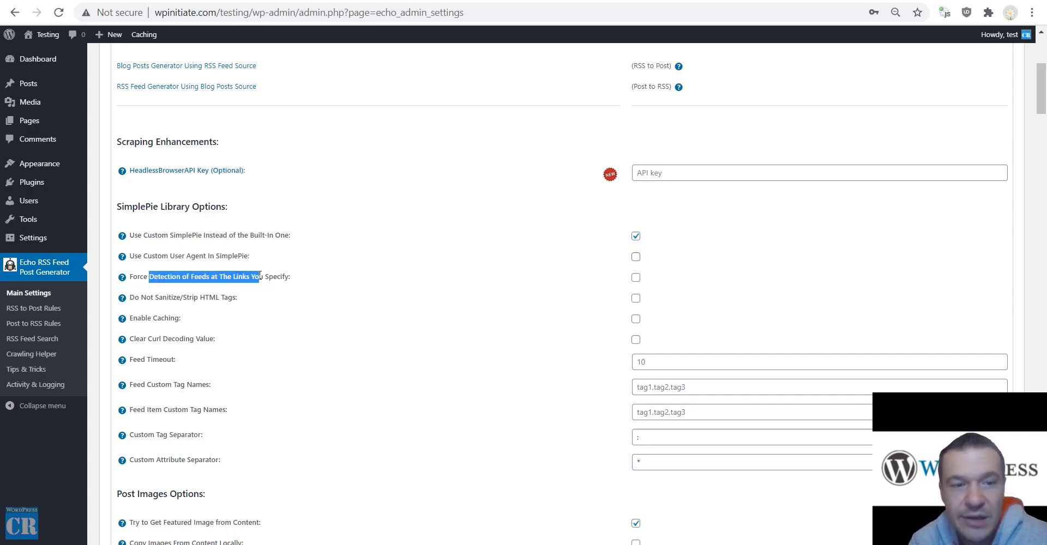
left_click(283, 276)
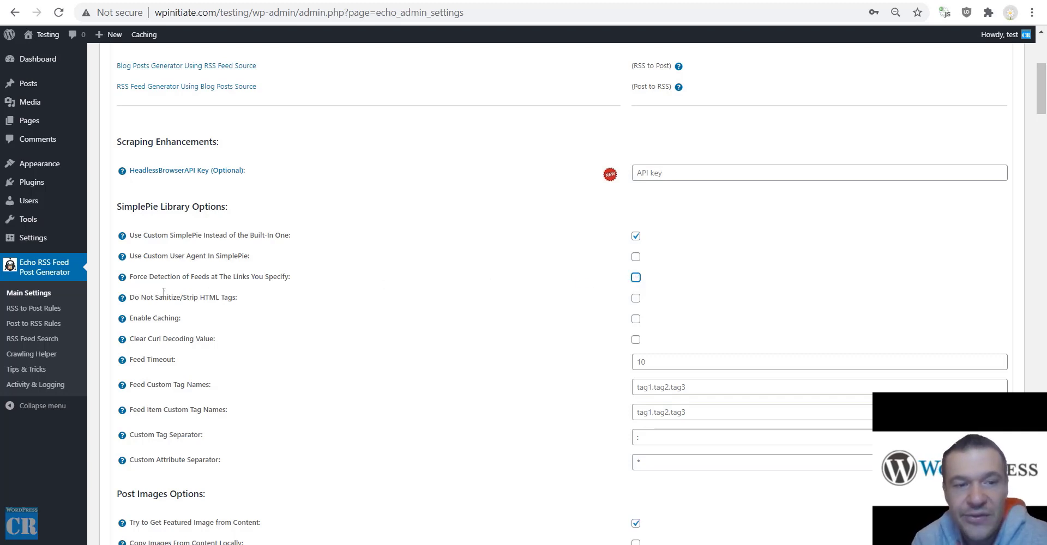
Turn on no HTML tag stripping, feed caching and Clear Curl Decoding Value.
left_click(636, 298)
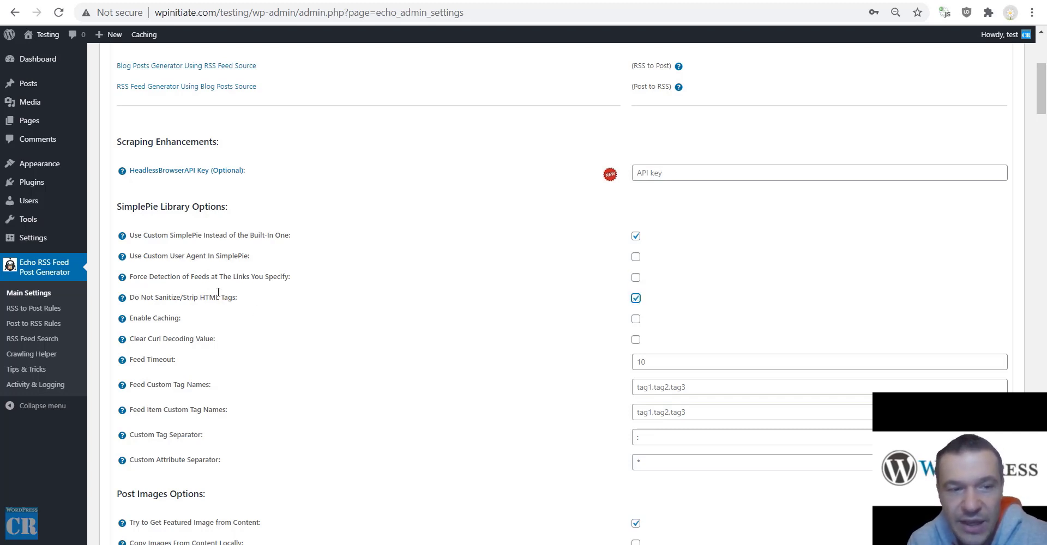
left_click(636, 319)
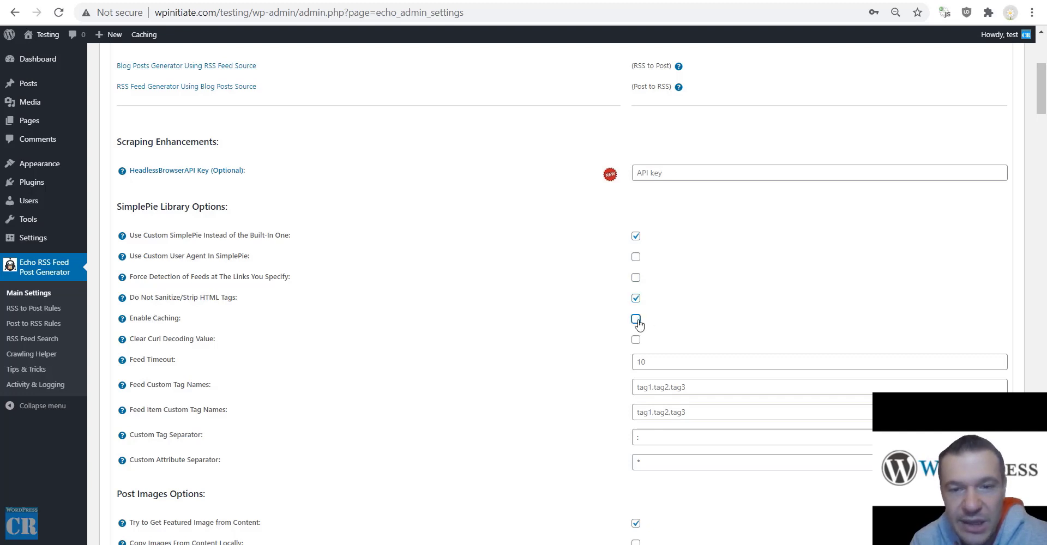
left_click_drag(148, 339, 167, 339)
left_click(165, 339)
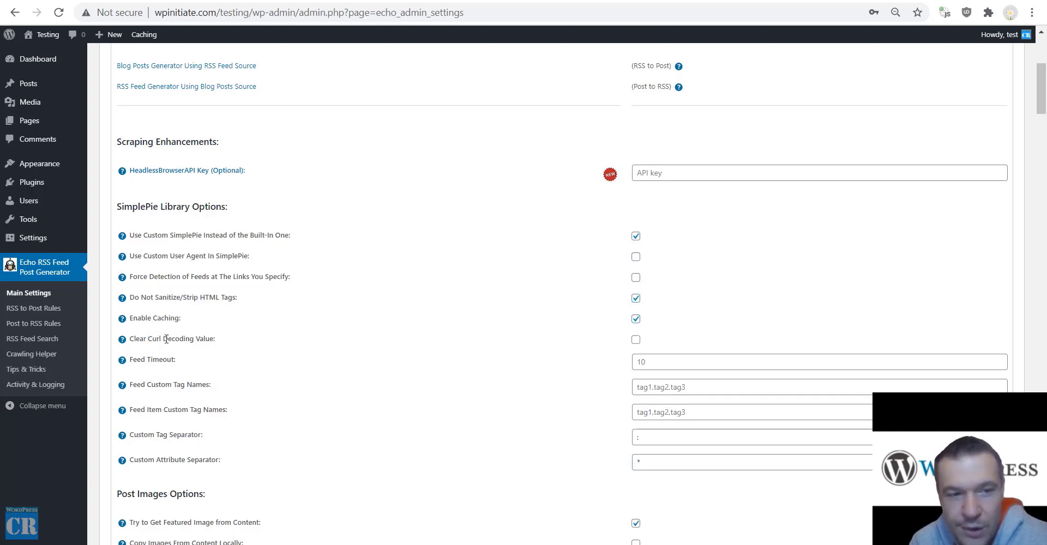
left_click(635, 340)
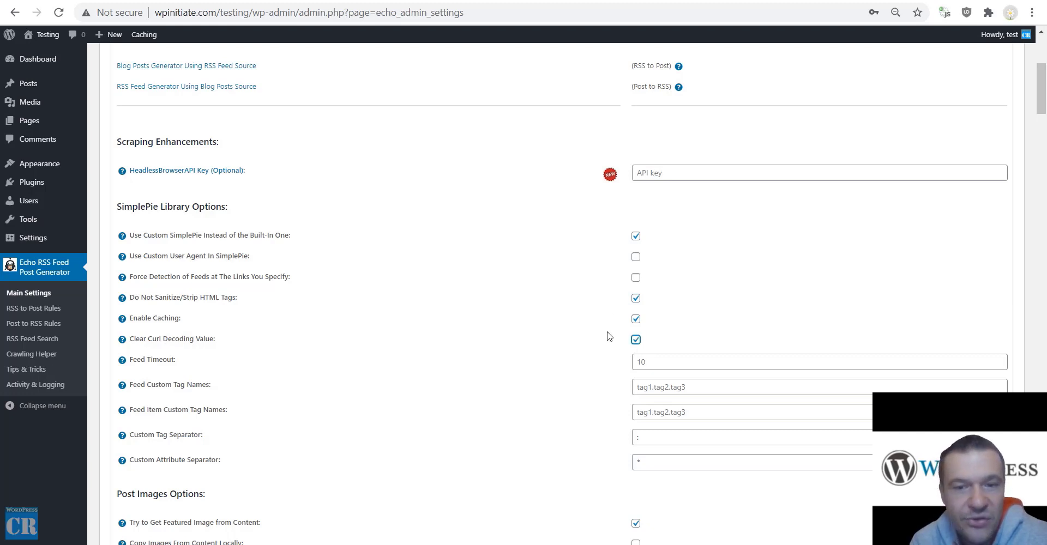
Scroll down to point out the Feed Timeout and Feed Custom Tag Names settings.
scroll(623, 342, "down", 3)
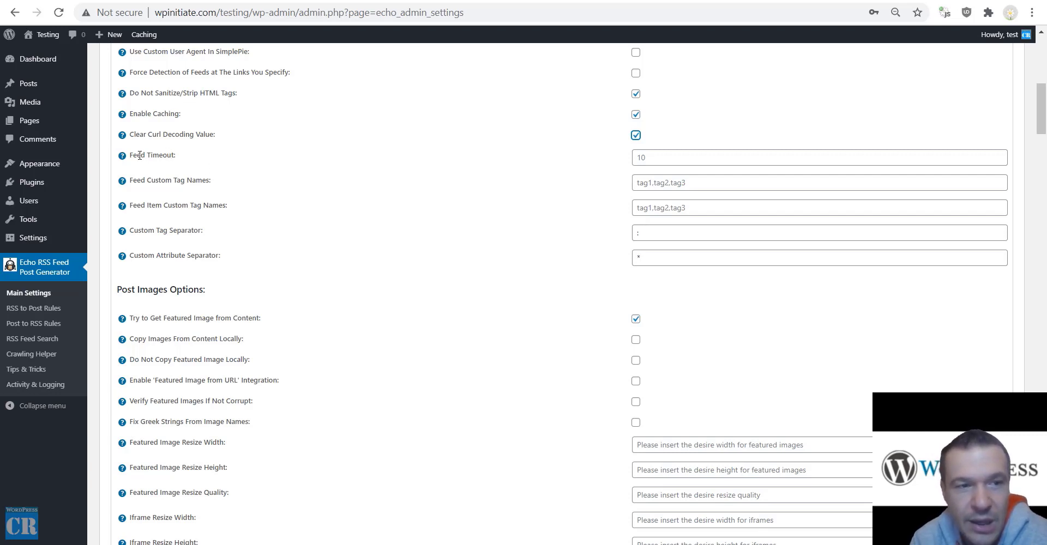
left_click_drag(139, 155, 176, 156)
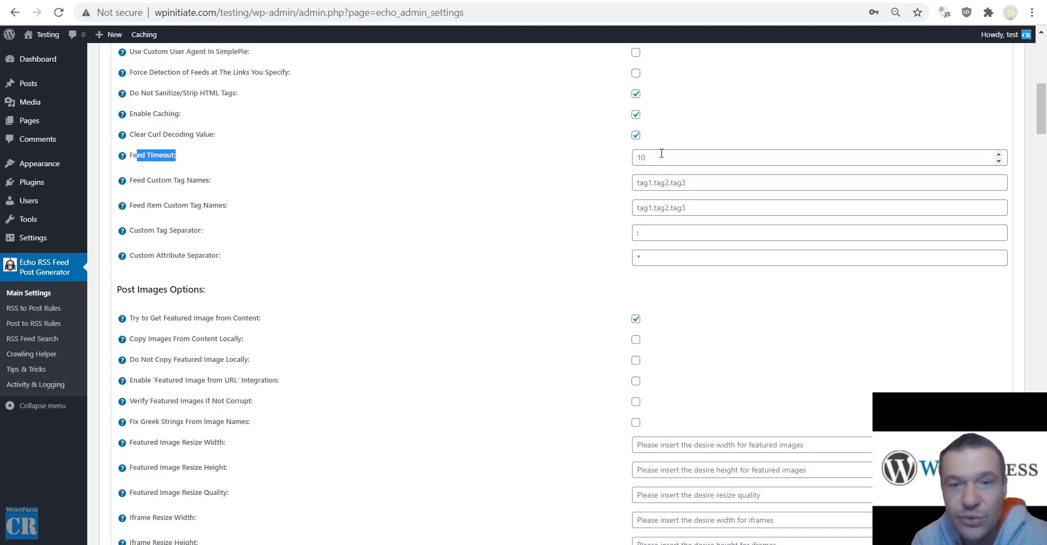
left_click_drag(147, 179, 211, 176)
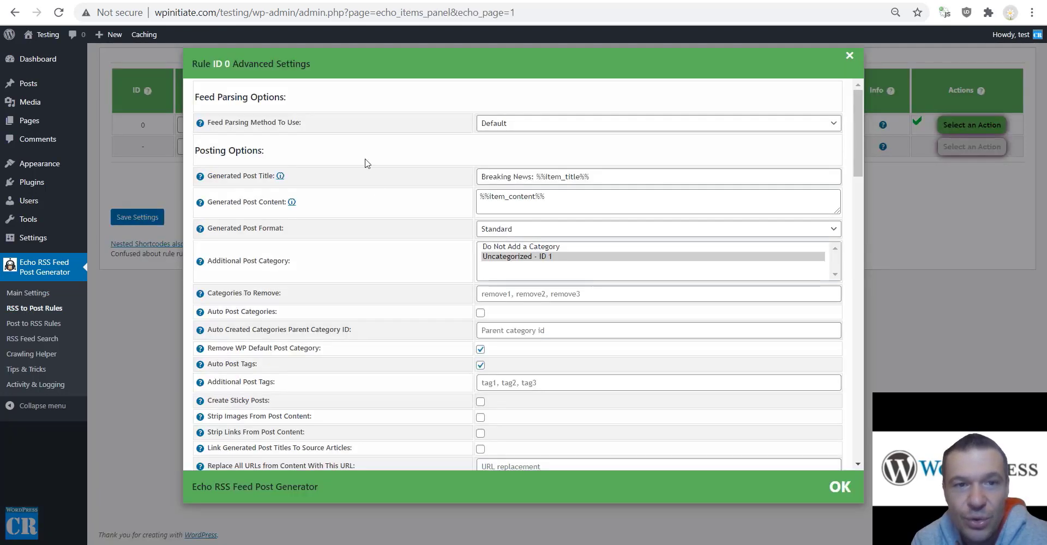
Read the Generated Post Content shortcode help and highlight the custom field shortcode.
mouse_move(196, 206)
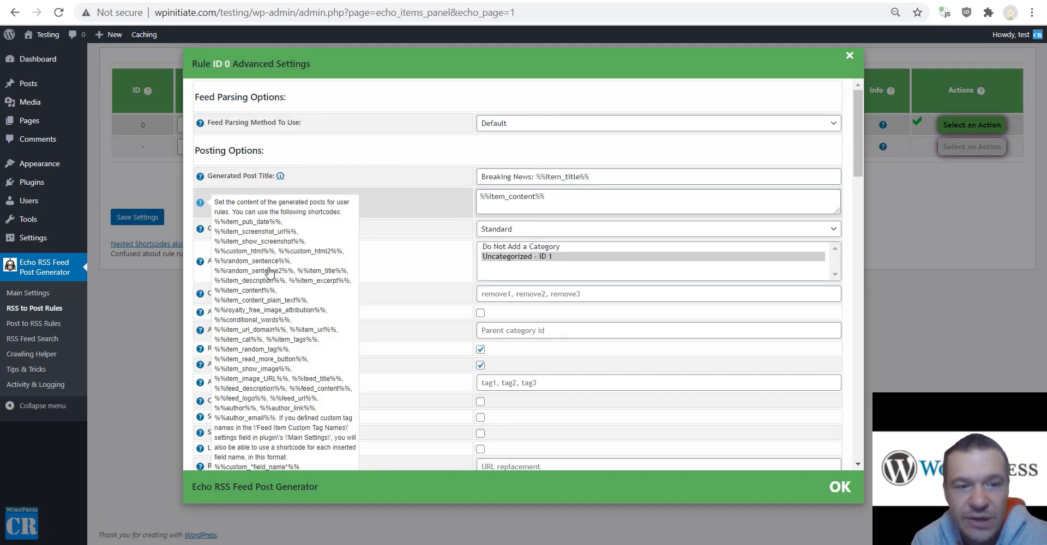
scroll(269, 273, "down", 4)
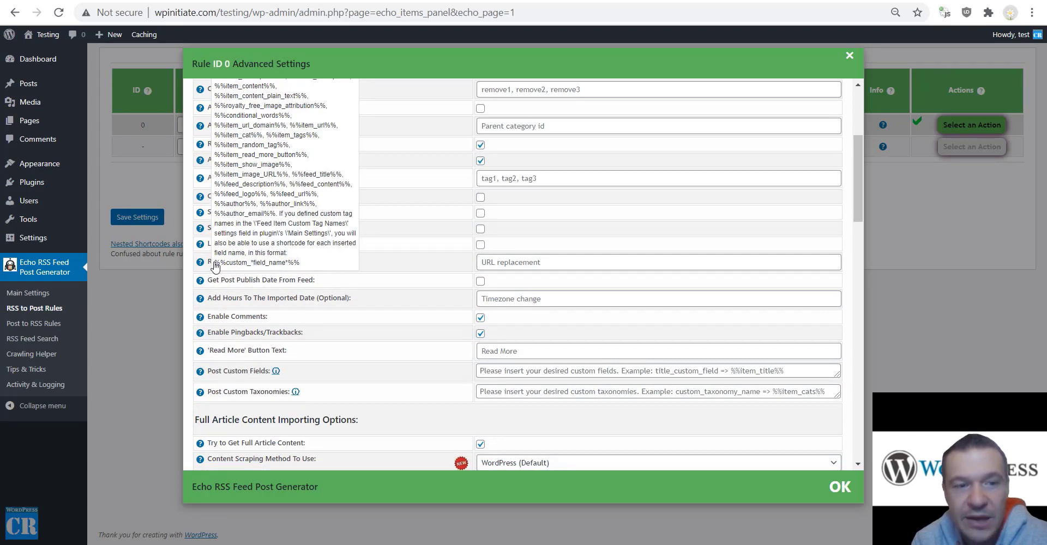
left_click_drag(213, 264, 252, 266)
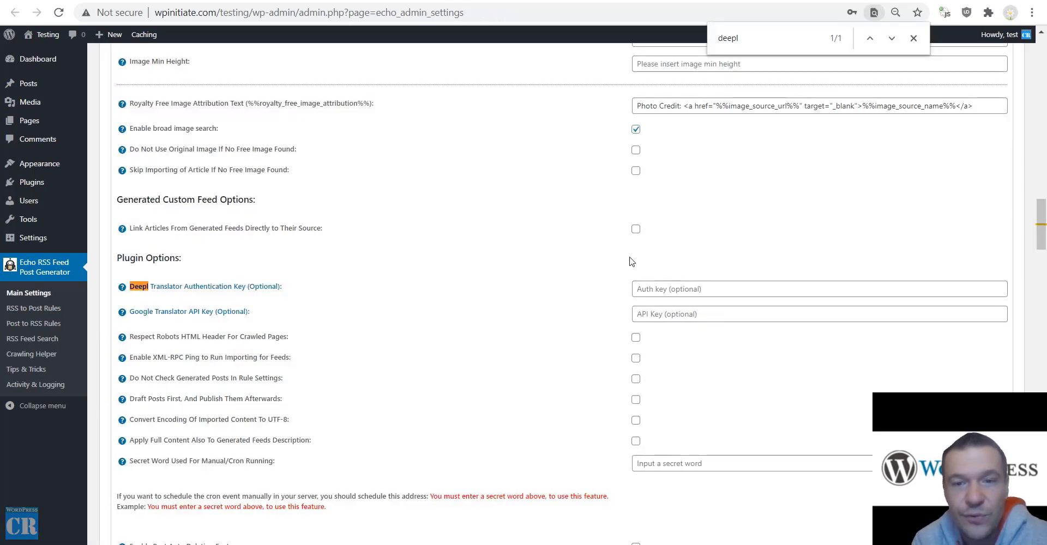
Search the main settings page for 'proxy' instead of 'deepl'.
scroll(452, 300, "down", 1)
scroll(318, 264, "up", 3)
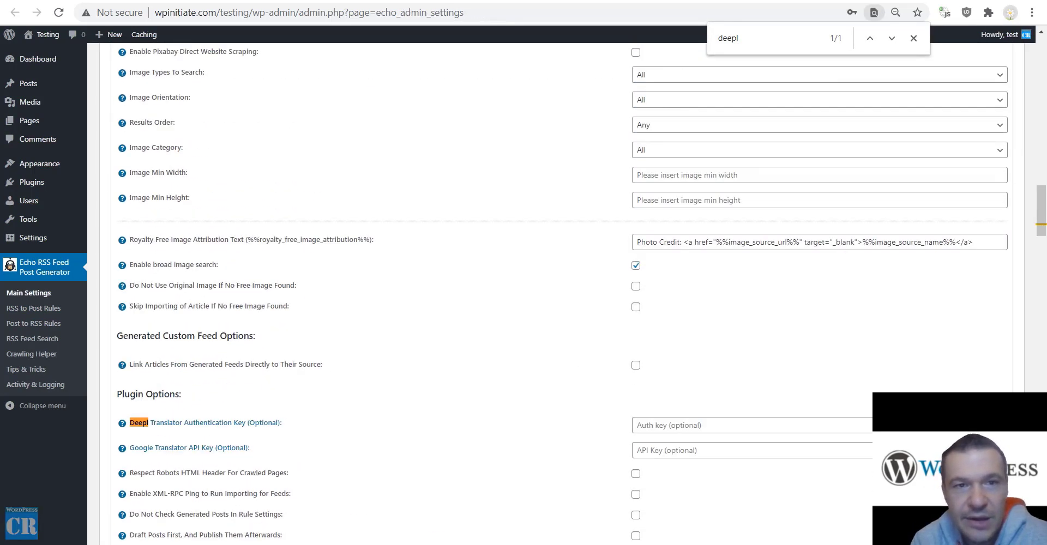
key("ctrl+f")
type("proxy")
scroll(322, 283, "up", 10)
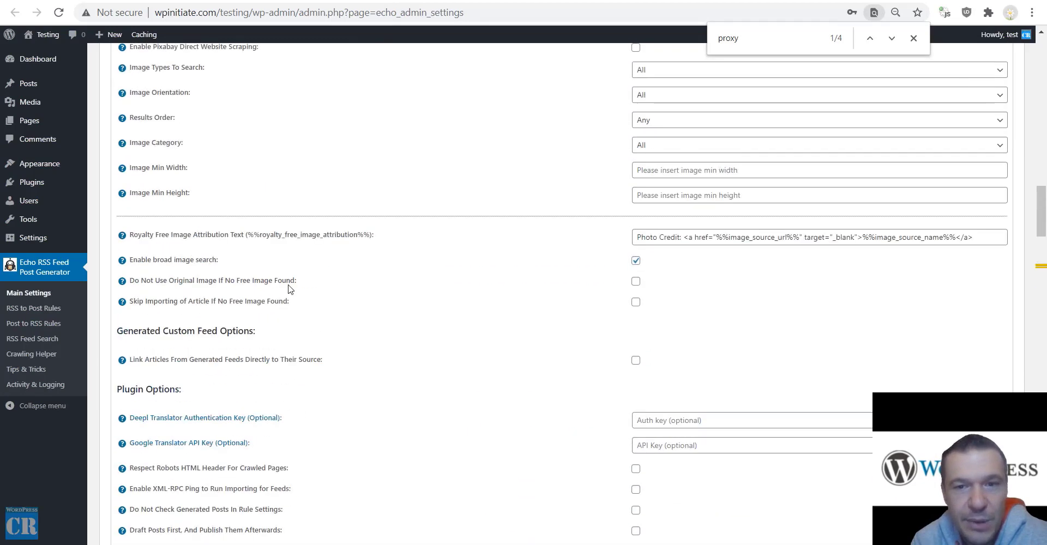
scroll(292, 292, "up", 20)
scroll(304, 242, "down", 5)
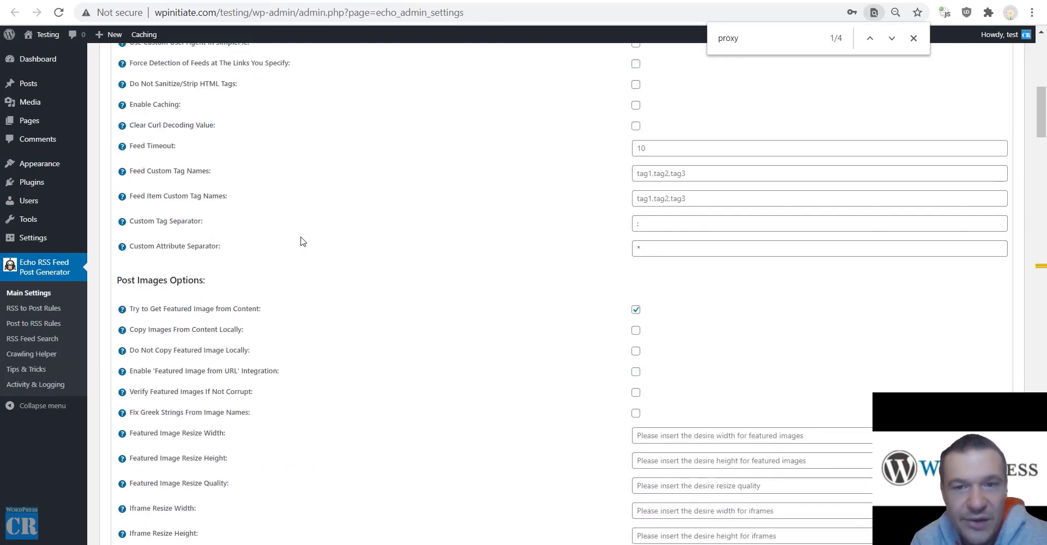
Review Feed Item Custom Tag Names and leave both separator values unchanged.
left_click_drag(146, 198, 227, 197)
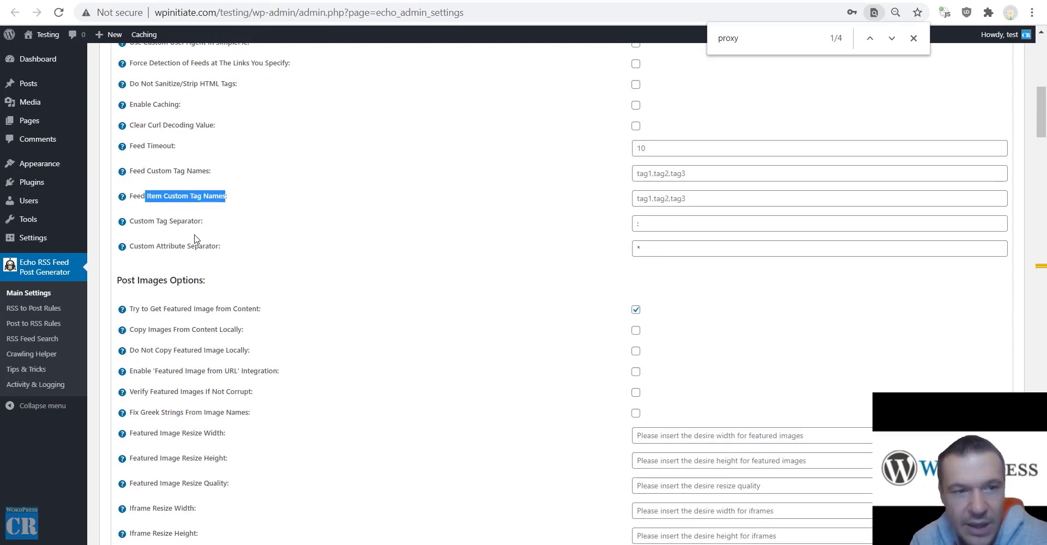
left_click(665, 225)
left_click(513, 257)
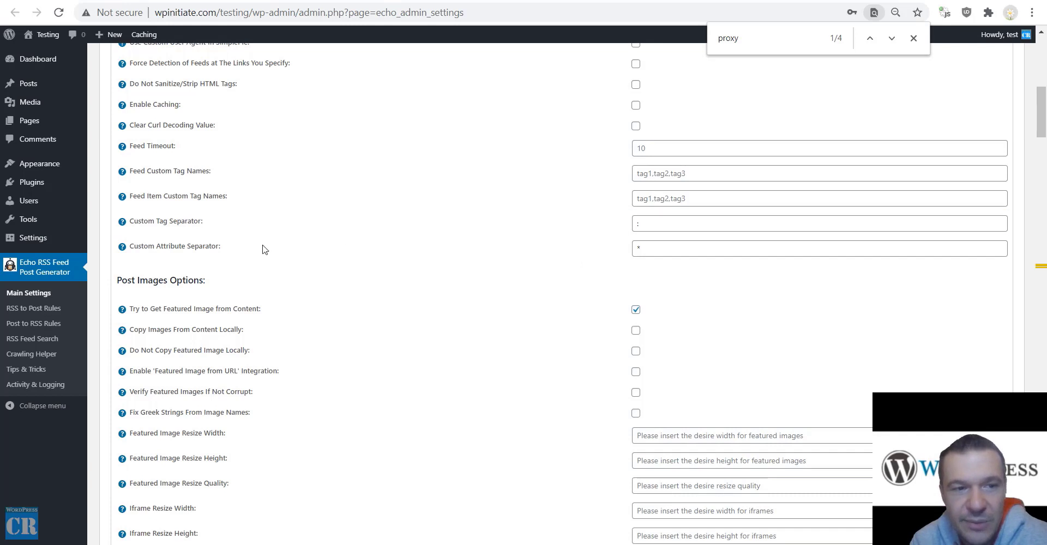
left_click(663, 248)
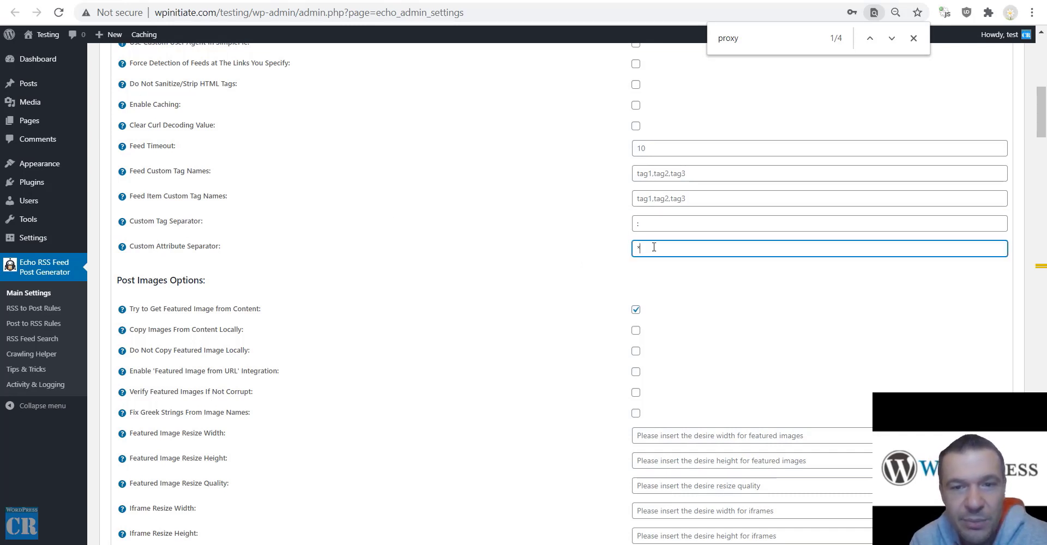
left_click(617, 252)
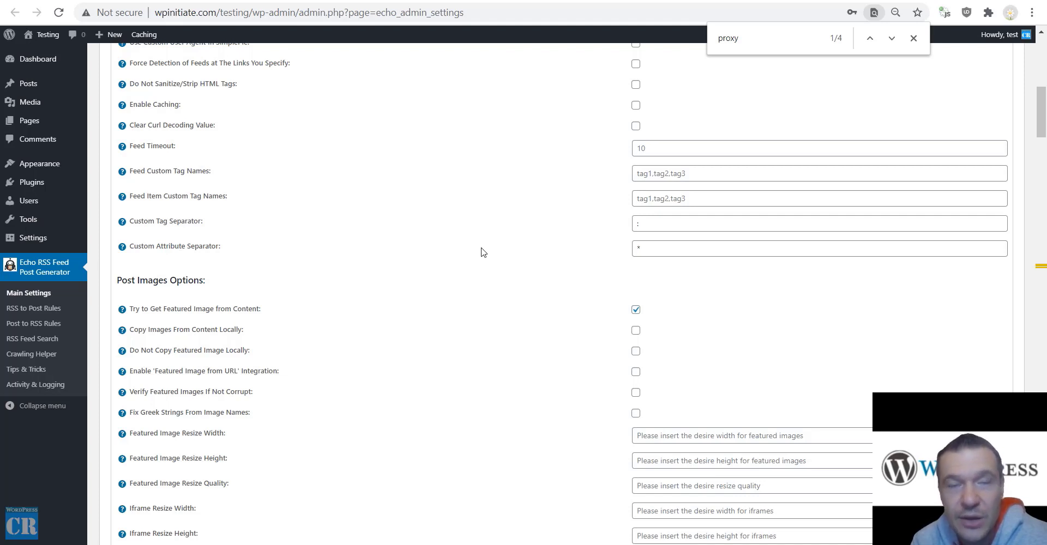
scroll(509, 288, "down", 3)
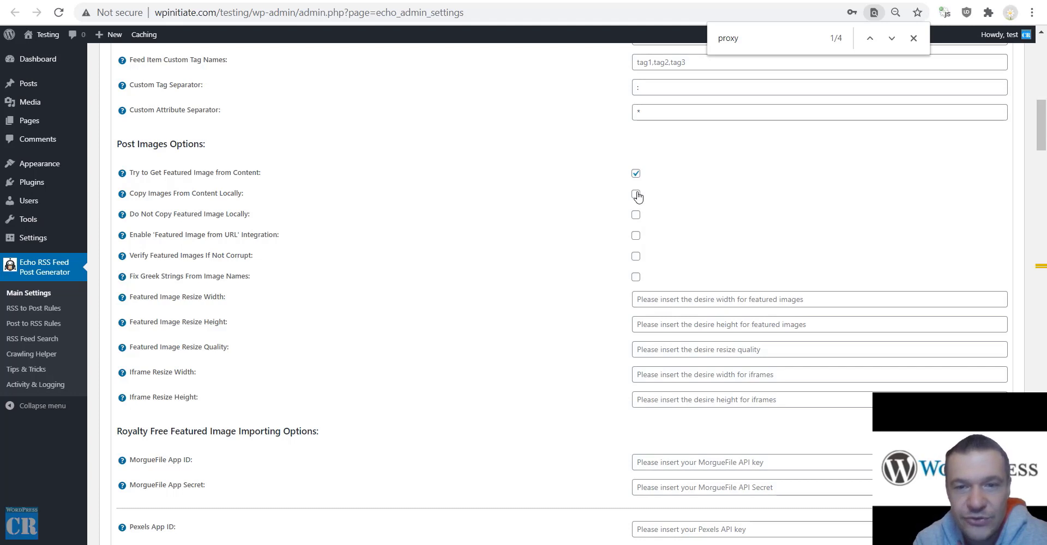
left_click_drag(151, 213, 248, 214)
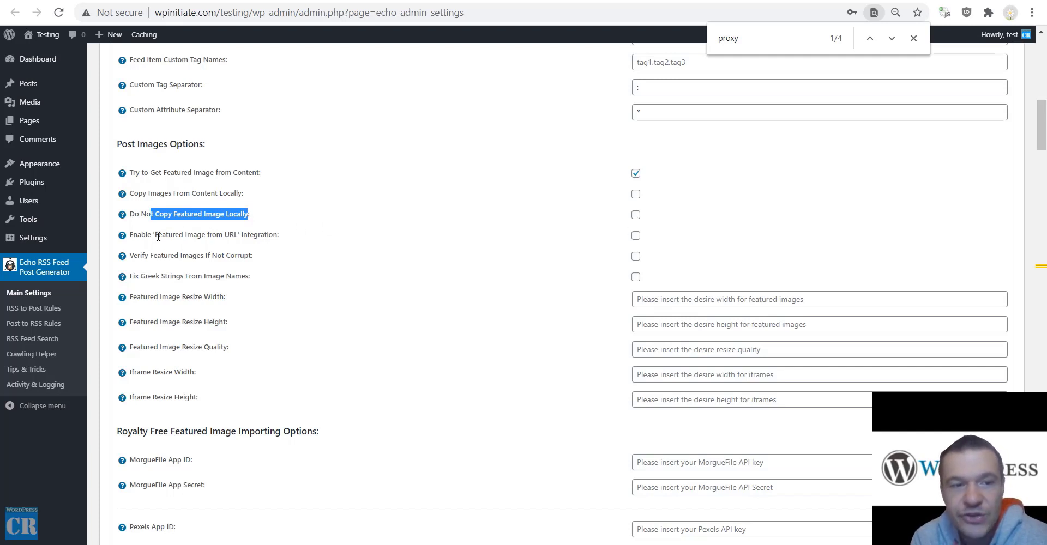
left_click_drag(154, 235, 242, 233)
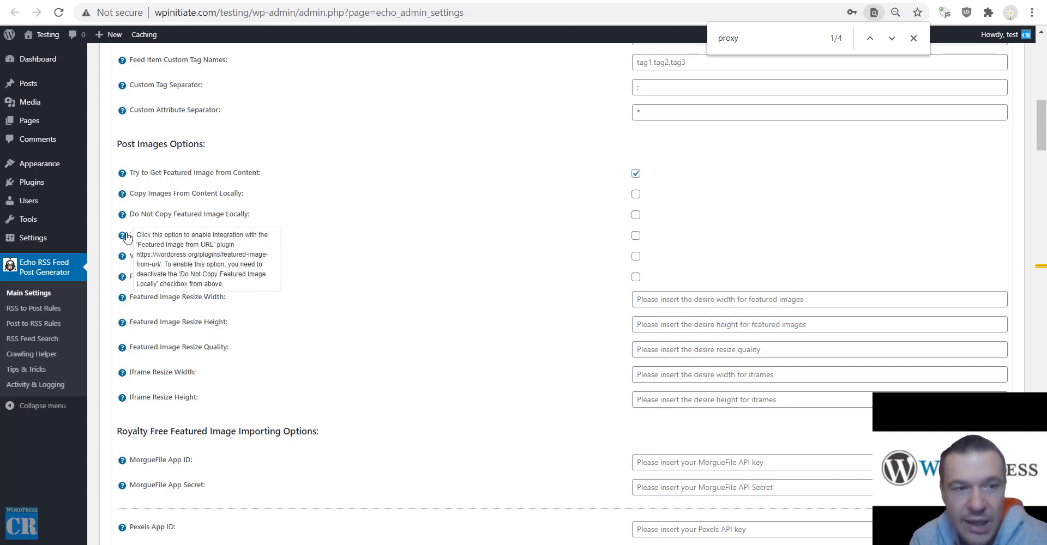
left_click_drag(133, 255, 249, 257)
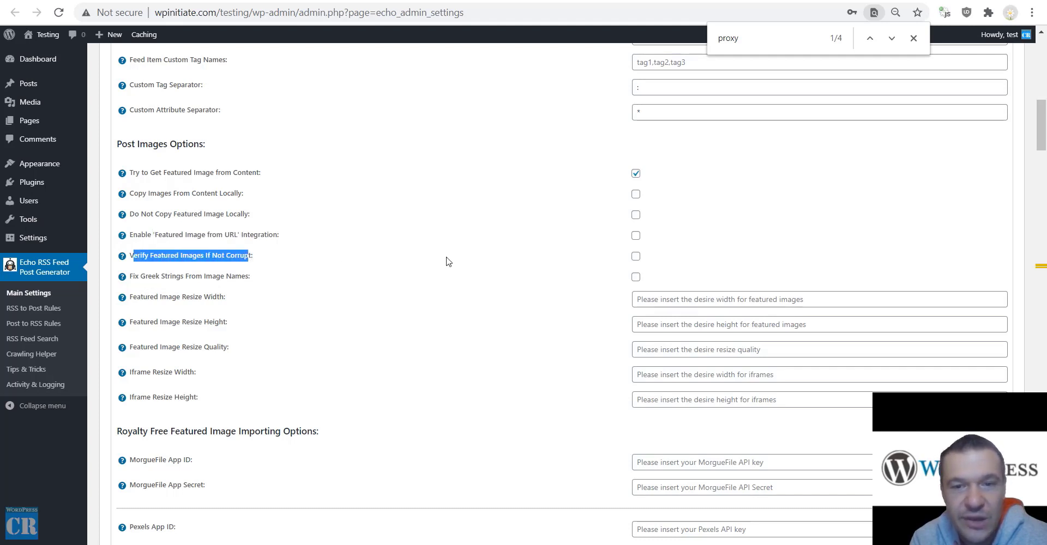
left_click_drag(141, 276, 246, 274)
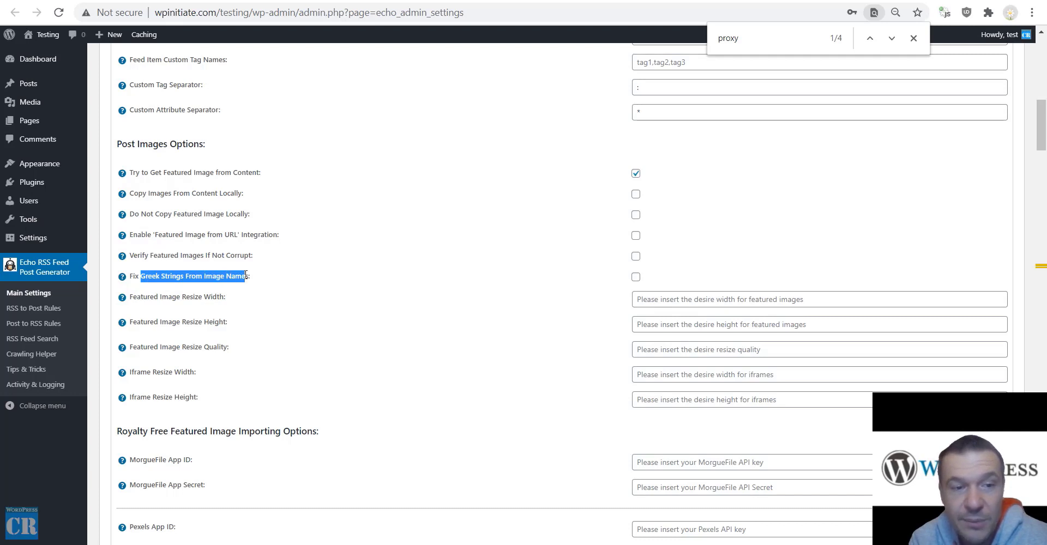
left_click_drag(154, 297, 226, 322)
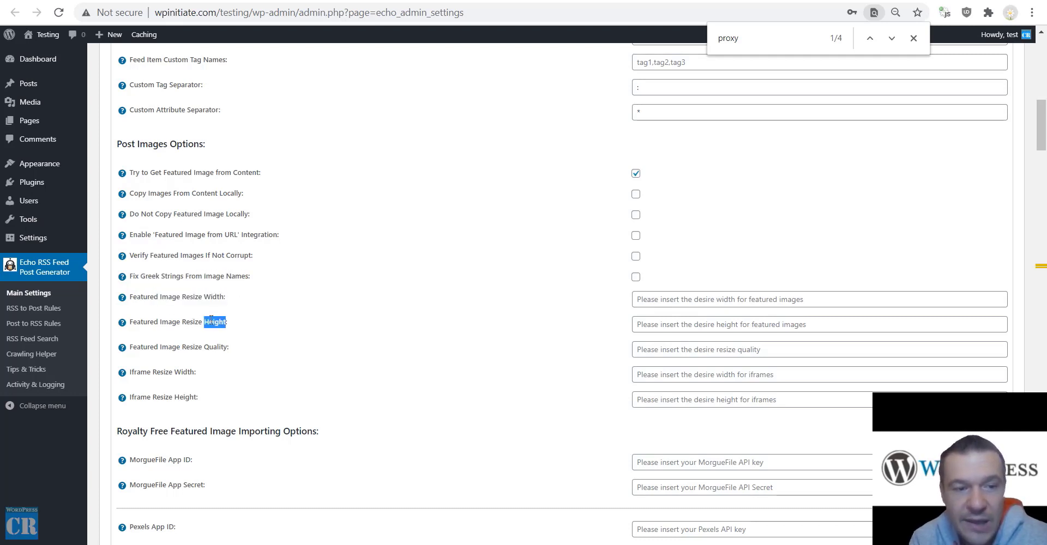
left_click_drag(155, 348, 224, 347)
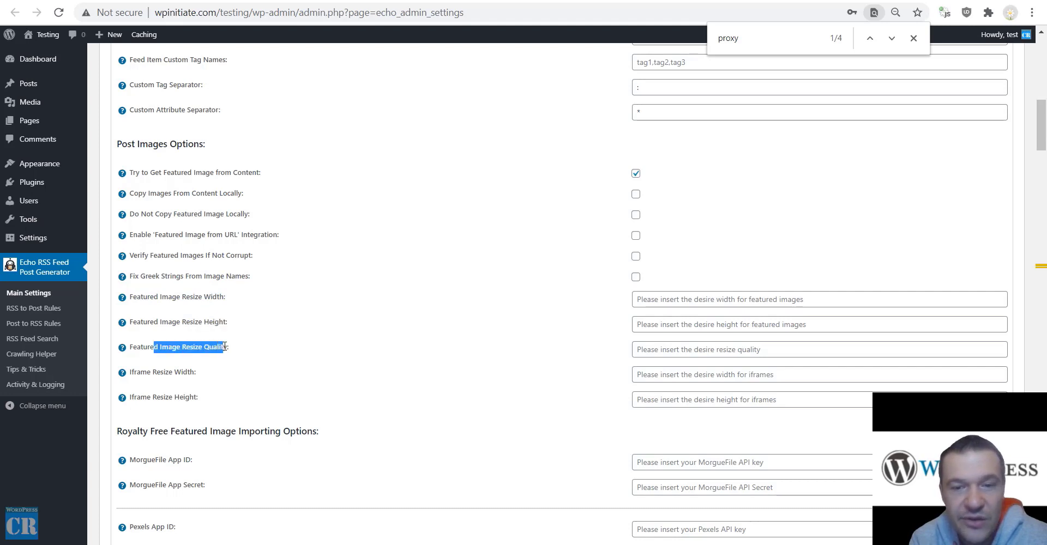
left_click(151, 372)
double_click(163, 397)
scroll(180, 322, "down", 3)
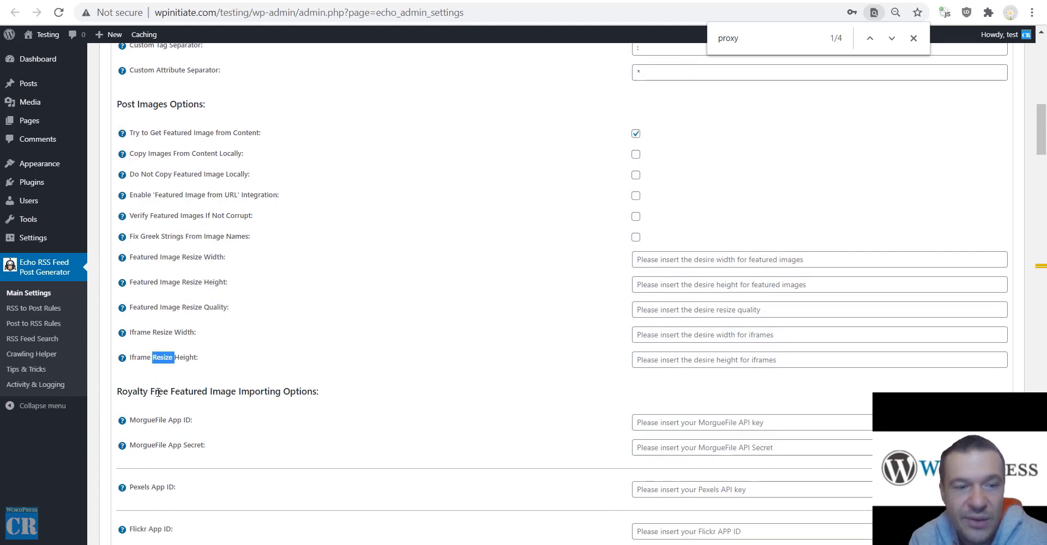
left_click_drag(133, 226, 316, 227)
scroll(285, 260, "down", 3)
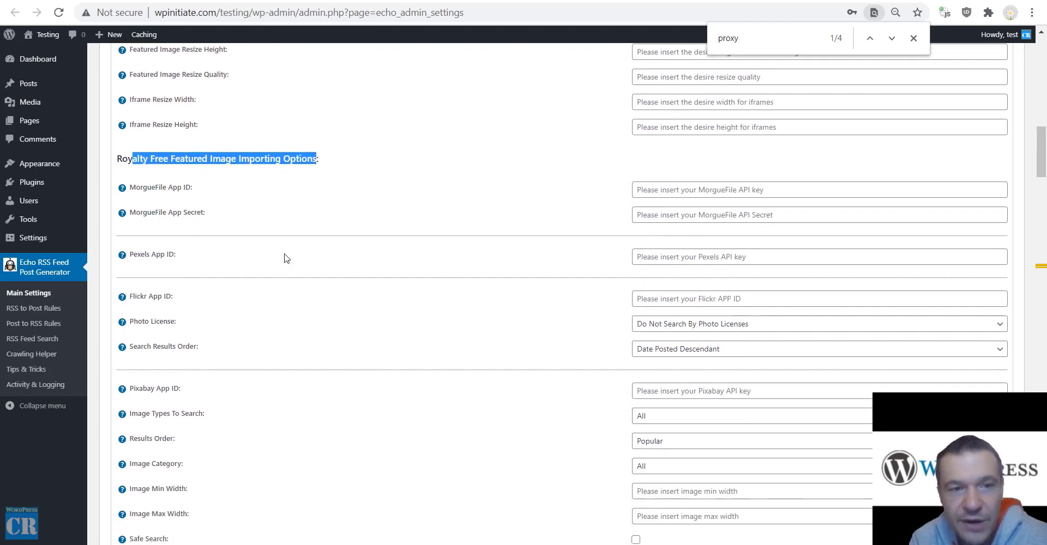
scroll(267, 167, "down", 10)
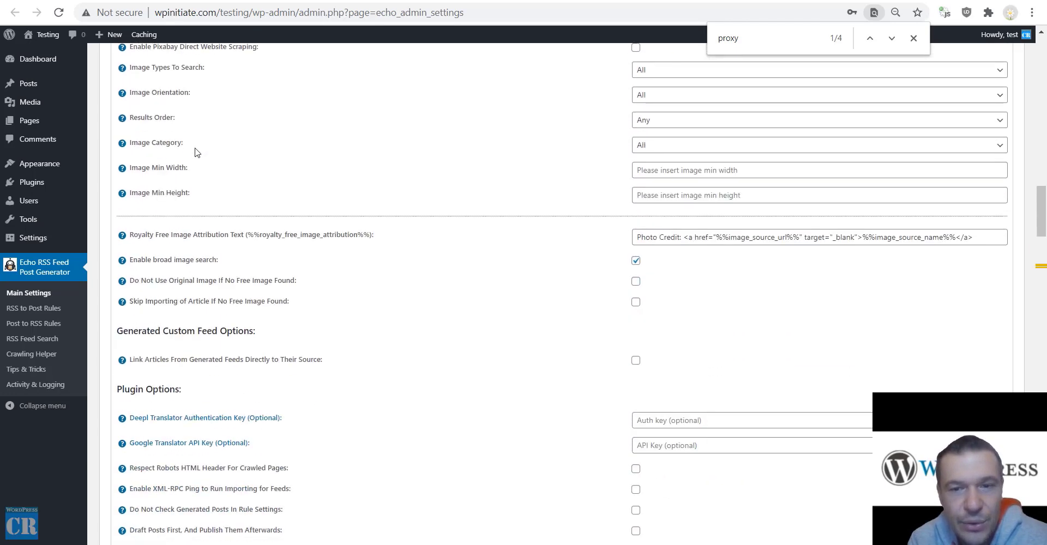
scroll(199, 146, "down", 3)
left_click_drag(133, 127, 254, 128)
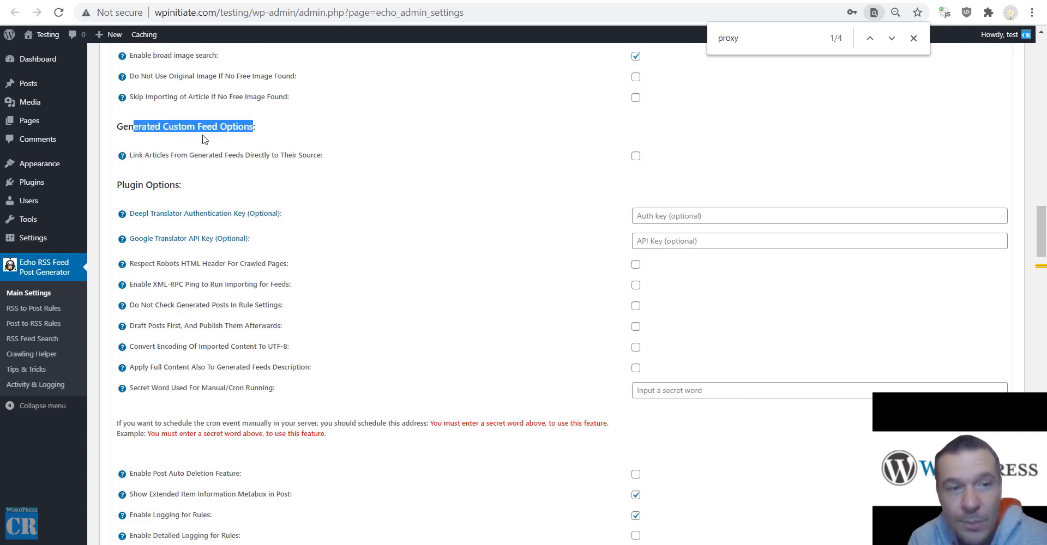
left_click_drag(143, 155, 317, 145)
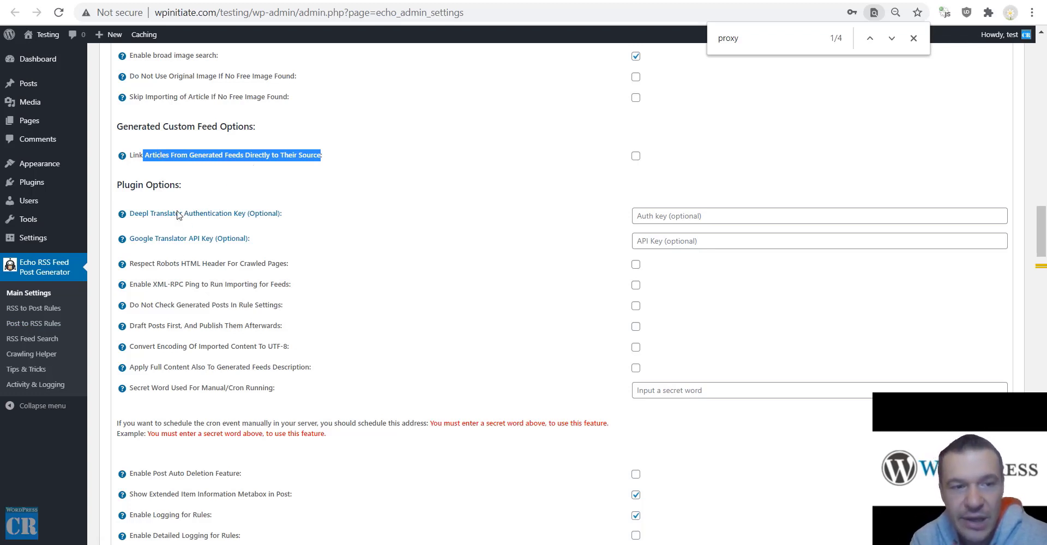
scroll(183, 237, "down", 3)
left_click_drag(141, 128, 289, 129)
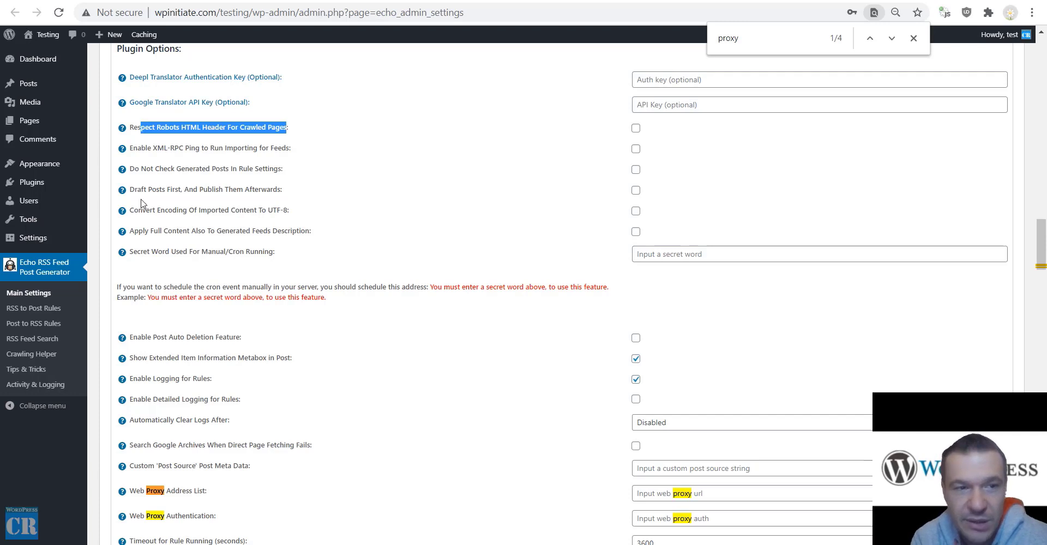
left_click_drag(153, 148, 184, 148)
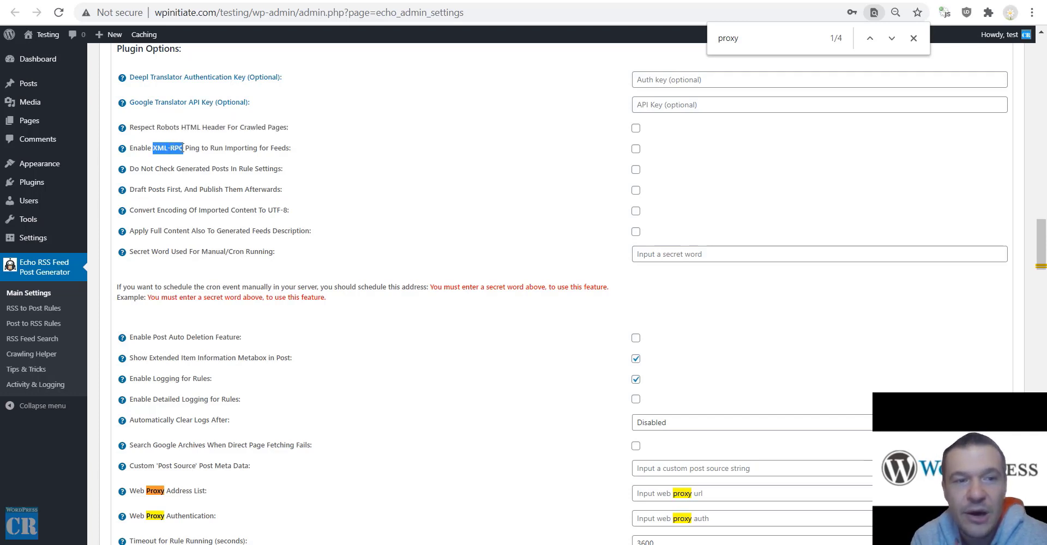
left_click(231, 148)
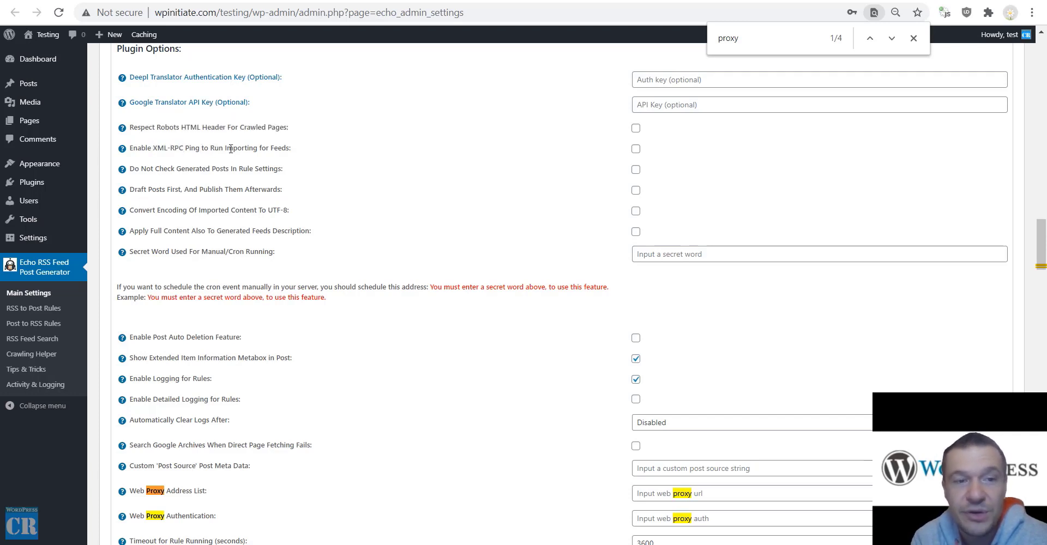
left_click(636, 149)
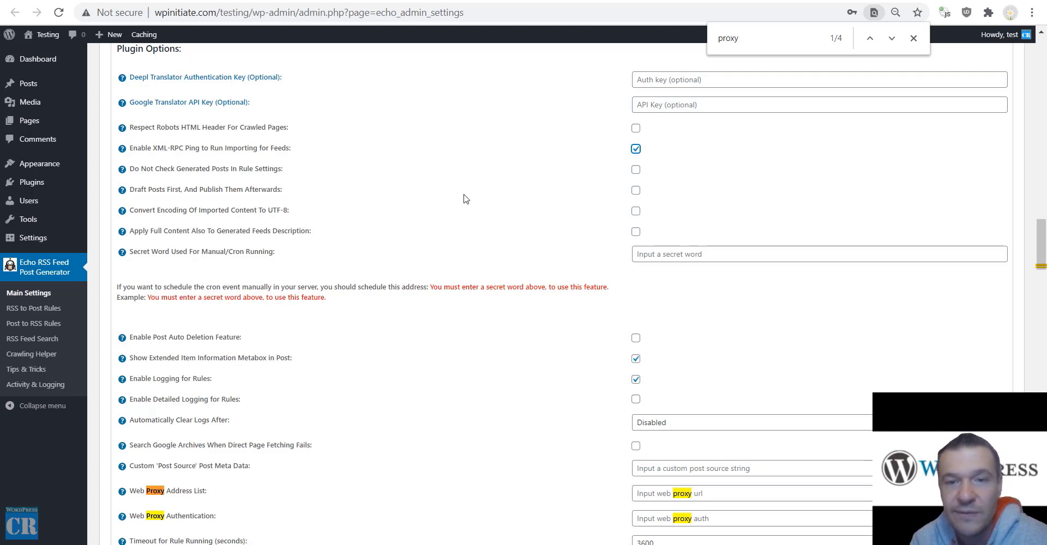
left_click(634, 150)
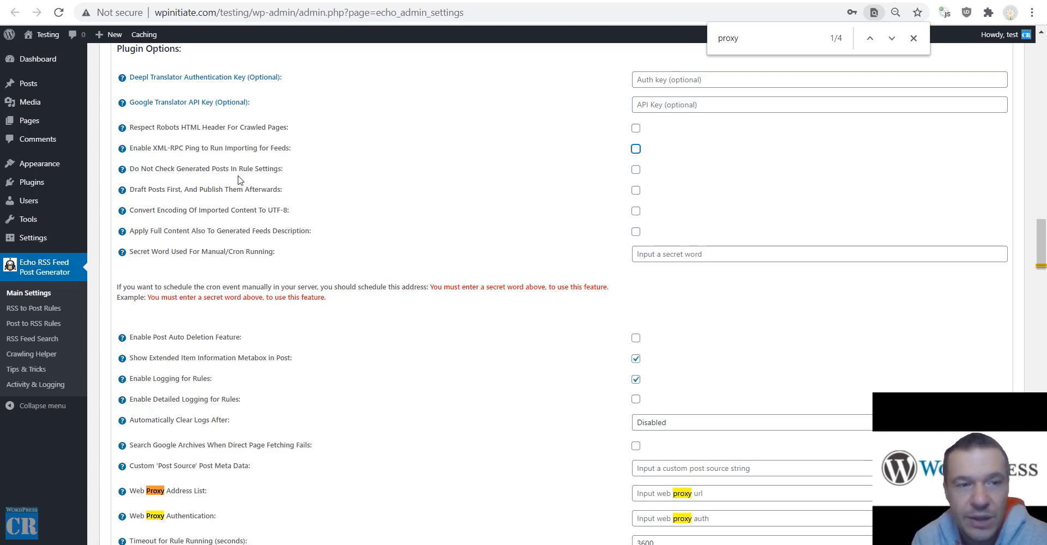
Read the duplicate-check, draft-then-publish, UTF-8, full content and secret word options.
left_click_drag(149, 168, 275, 171)
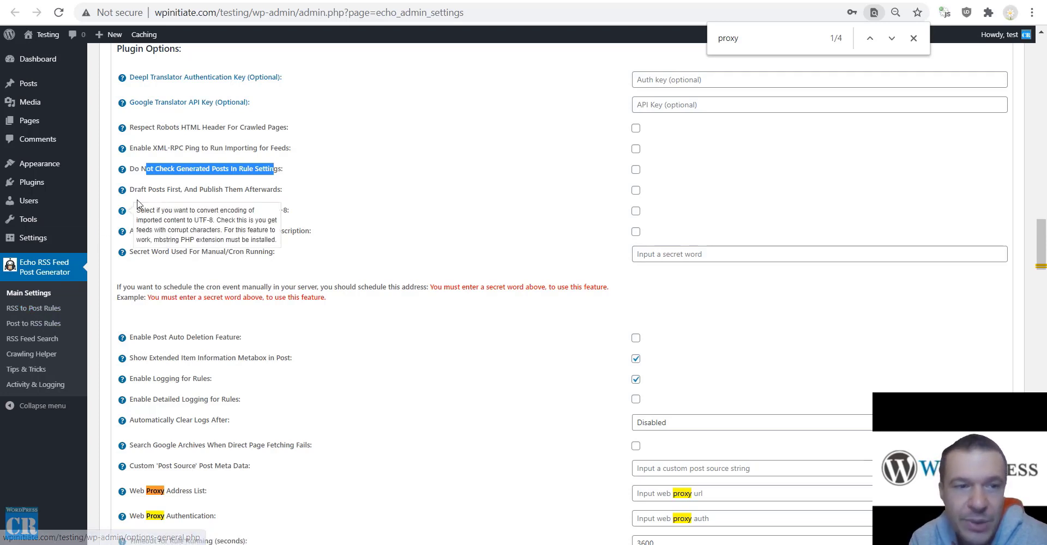
left_click_drag(146, 190, 282, 190)
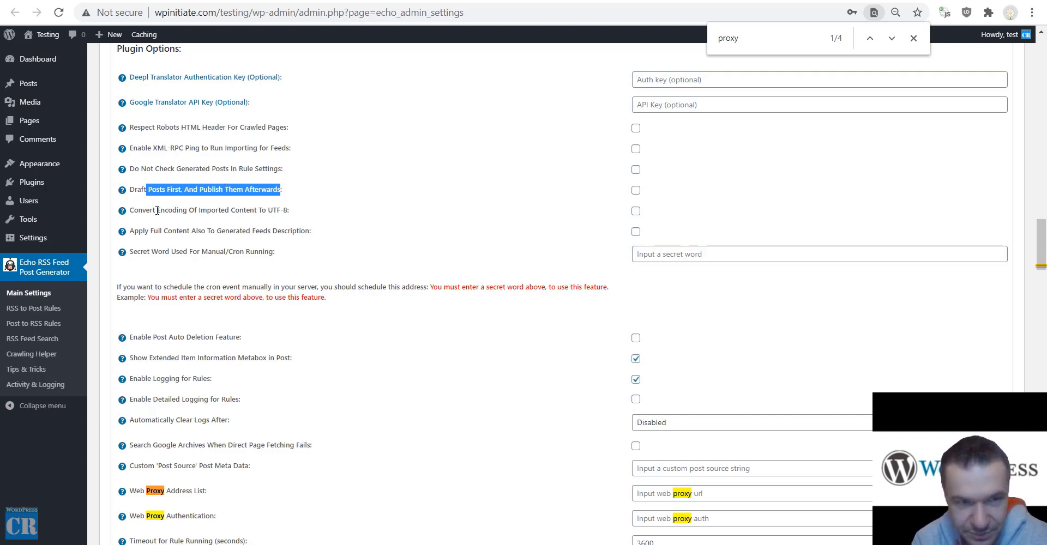
left_click_drag(143, 212, 262, 212)
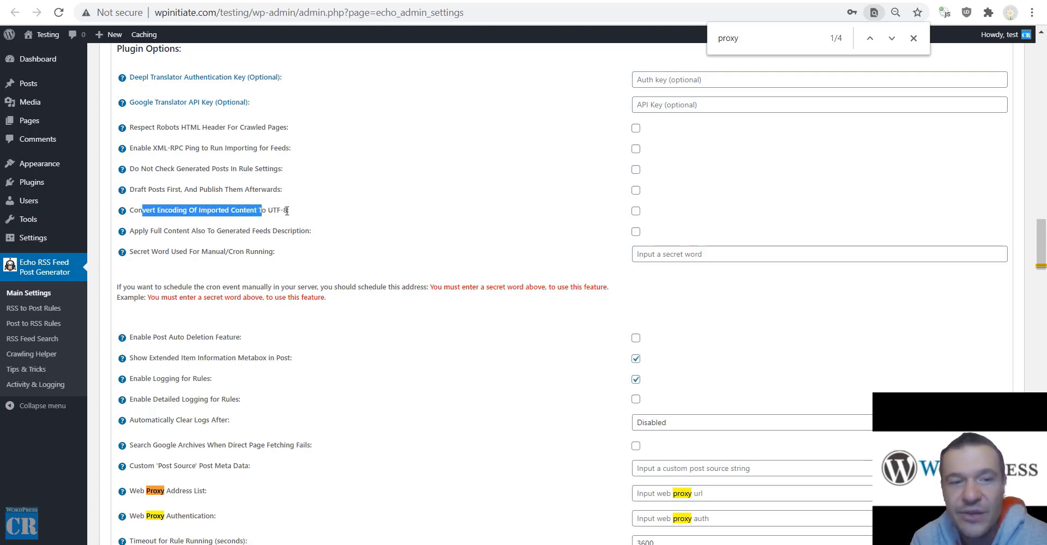
left_click_drag(139, 231, 311, 231)
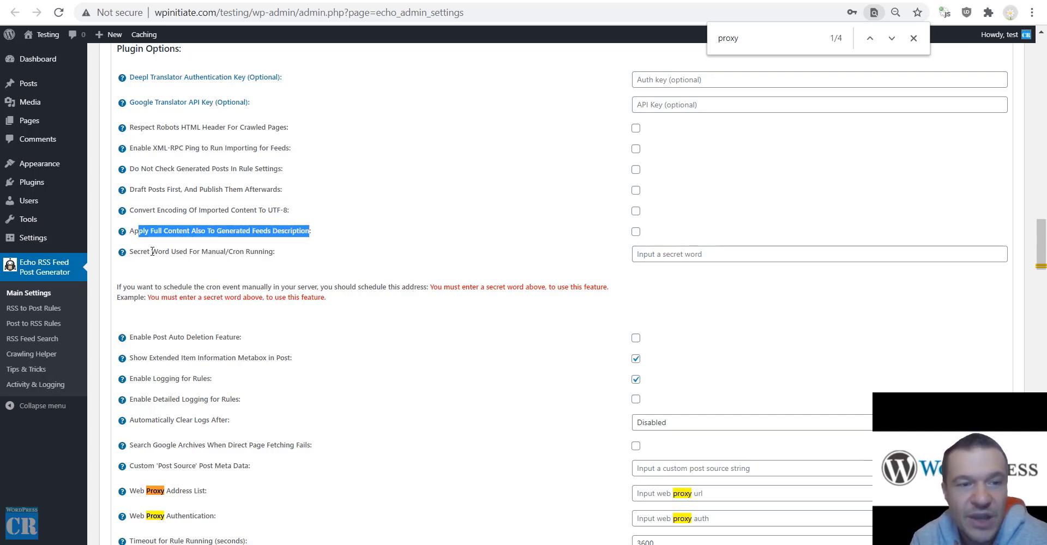
left_click_drag(152, 251, 275, 253)
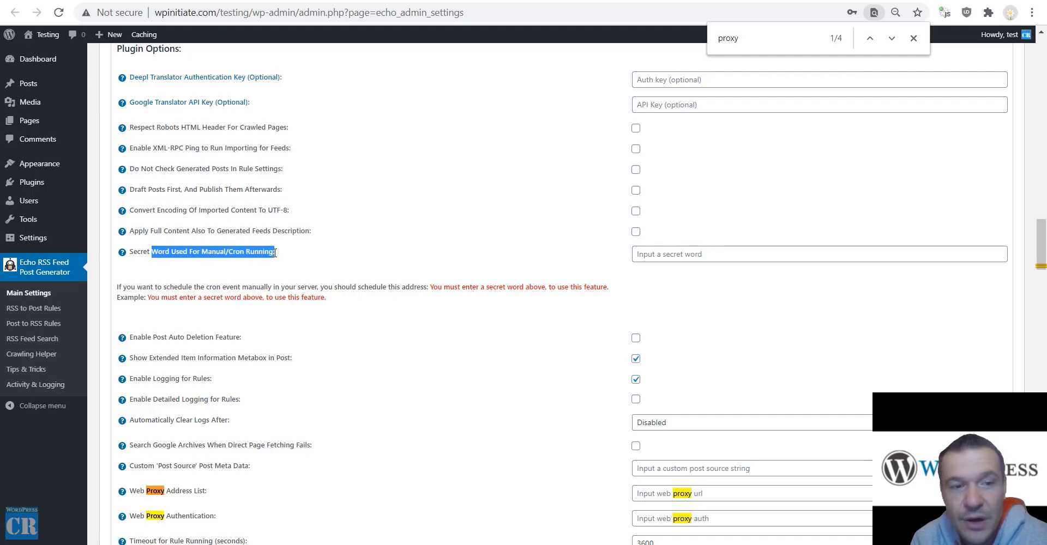
Fill the Secret Word field from the saved suggestion and save the settings.
left_click(657, 254)
left_click(659, 276)
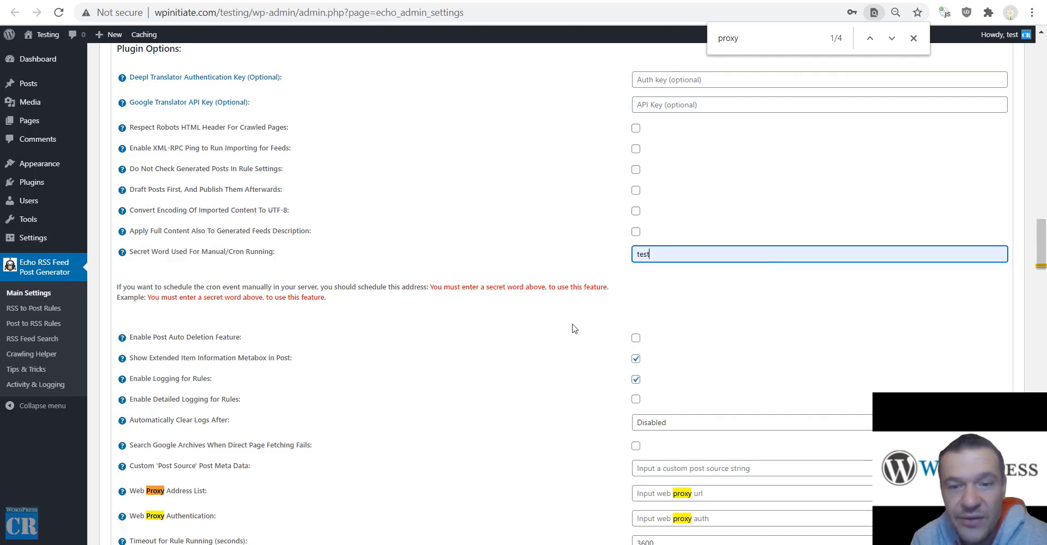
scroll(242, 448, "down", 15)
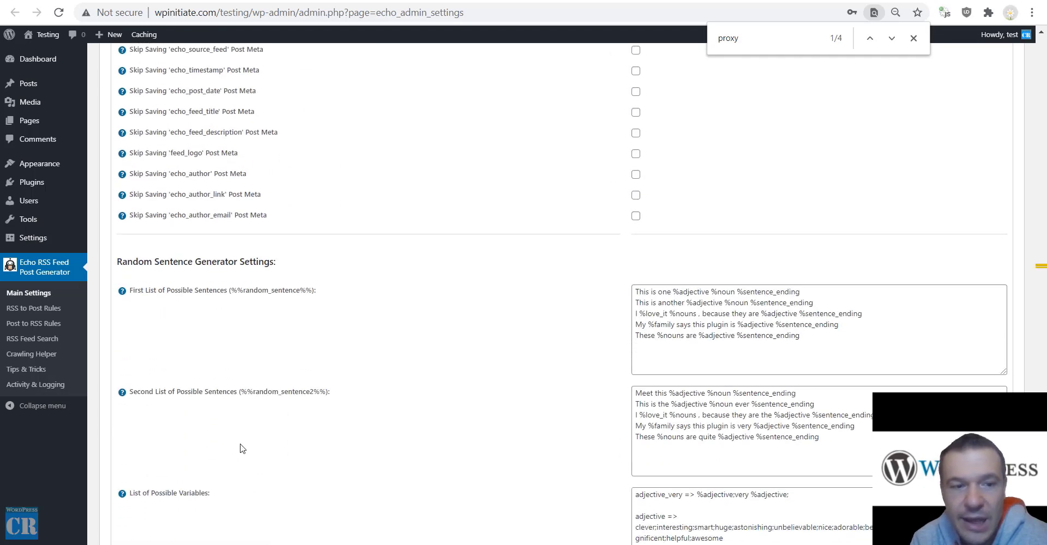
scroll(242, 448, "down", 6)
left_click(143, 519)
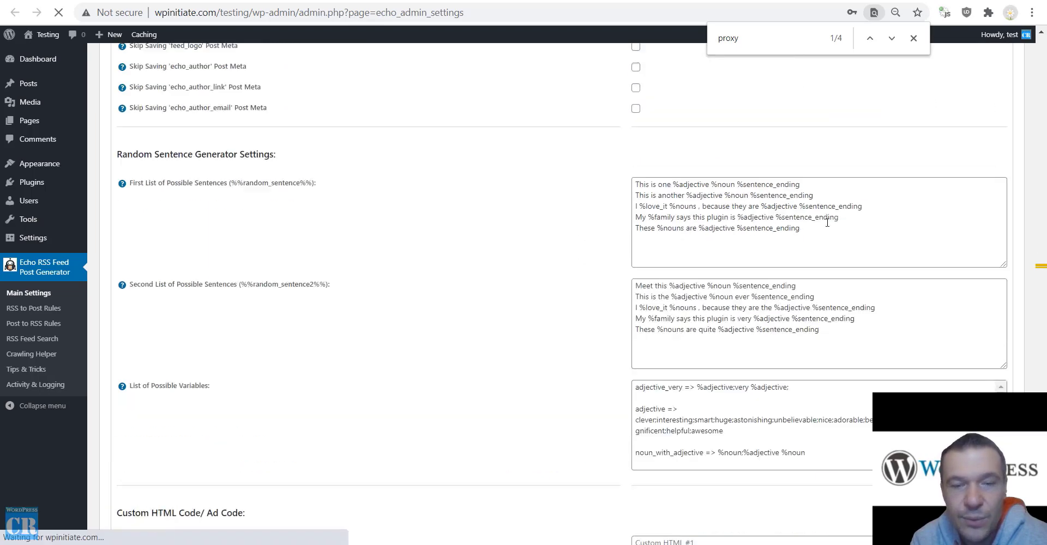
scroll(409, 240, "up", 20)
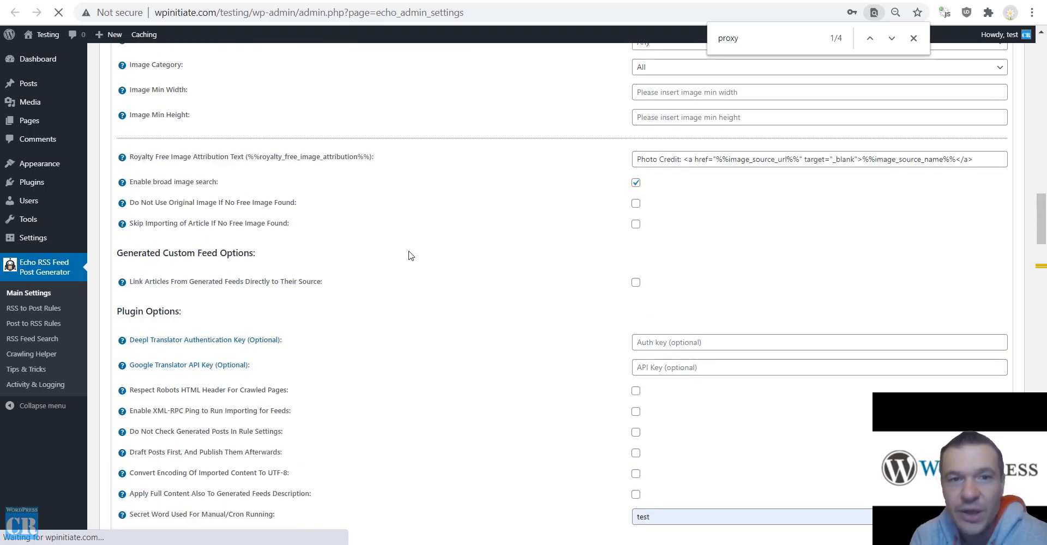
scroll(423, 279, "down", 8)
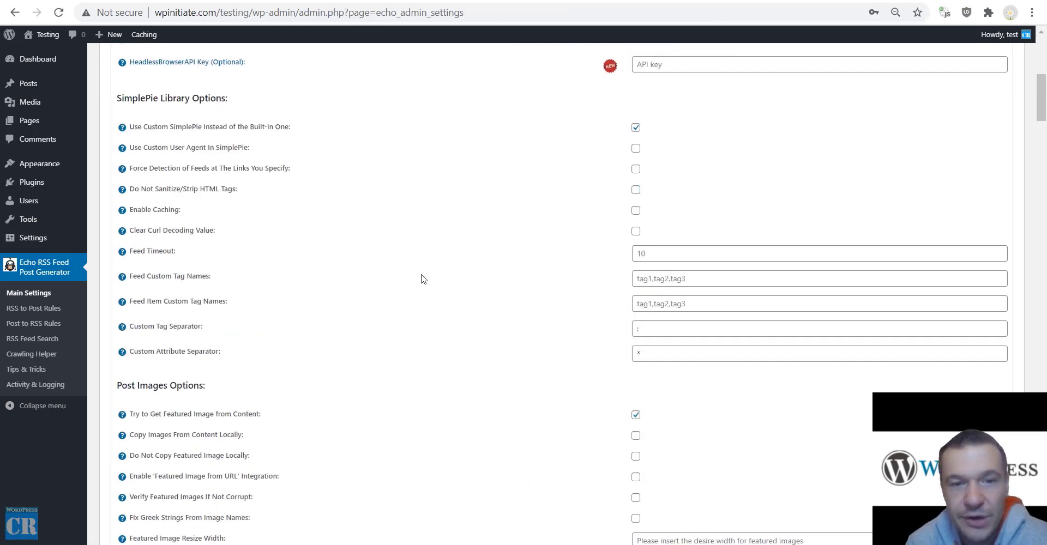
scroll(423, 279, "down", 20)
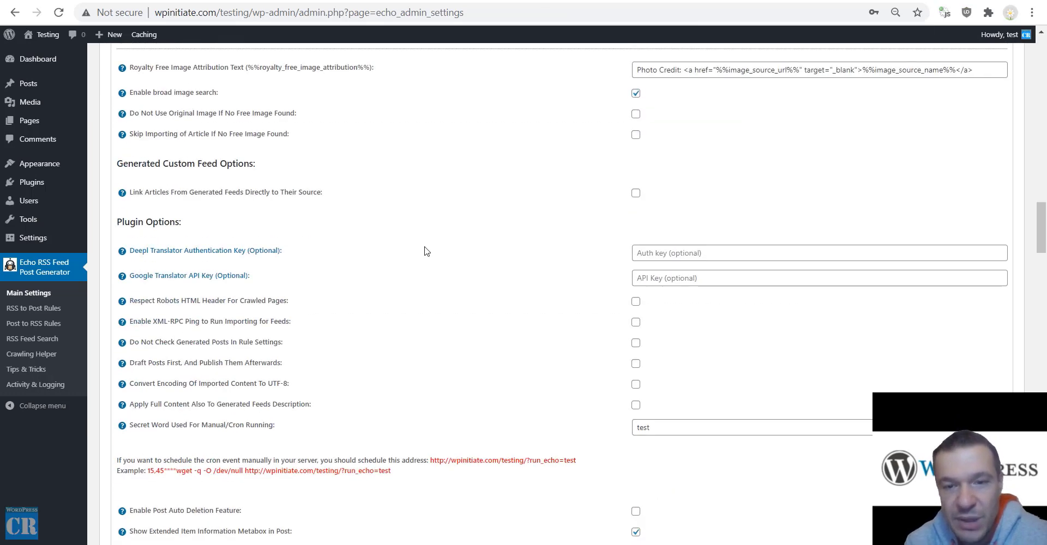
Erase the secret word from its field and tick Enable Post Auto Deletion Feature.
scroll(427, 251, "down", 5)
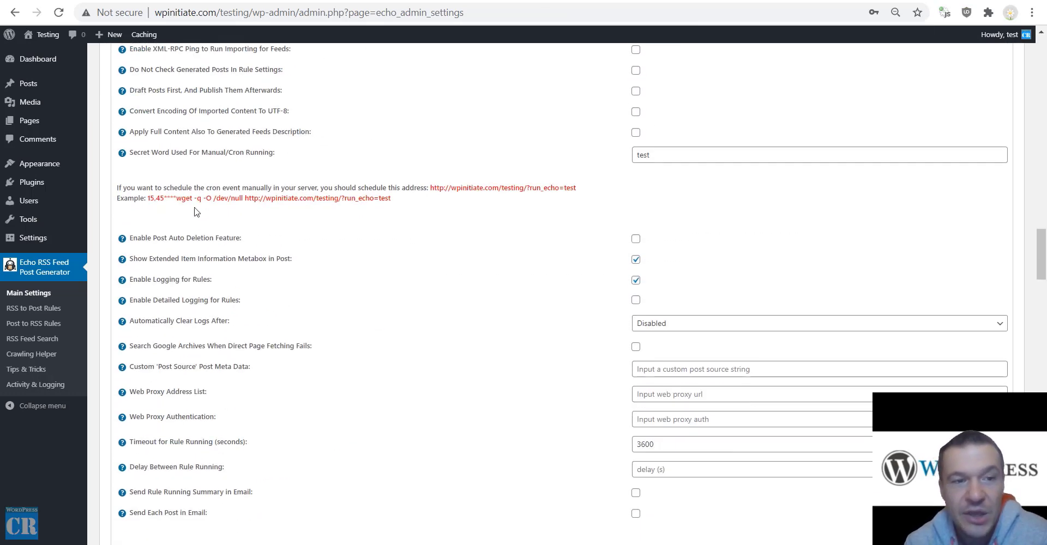
left_click_drag(148, 200, 394, 200)
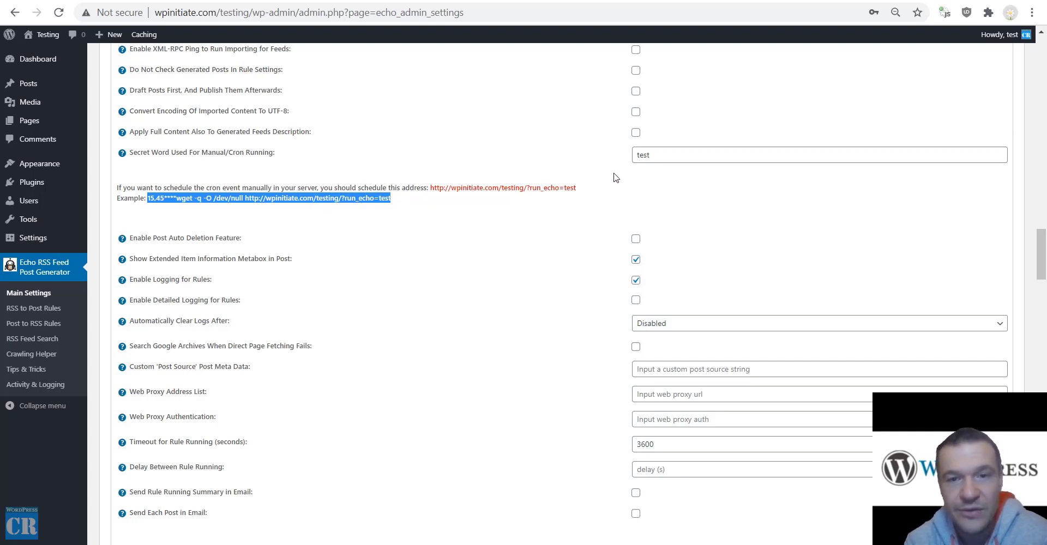
double_click(700, 154)
key("BackSpace")
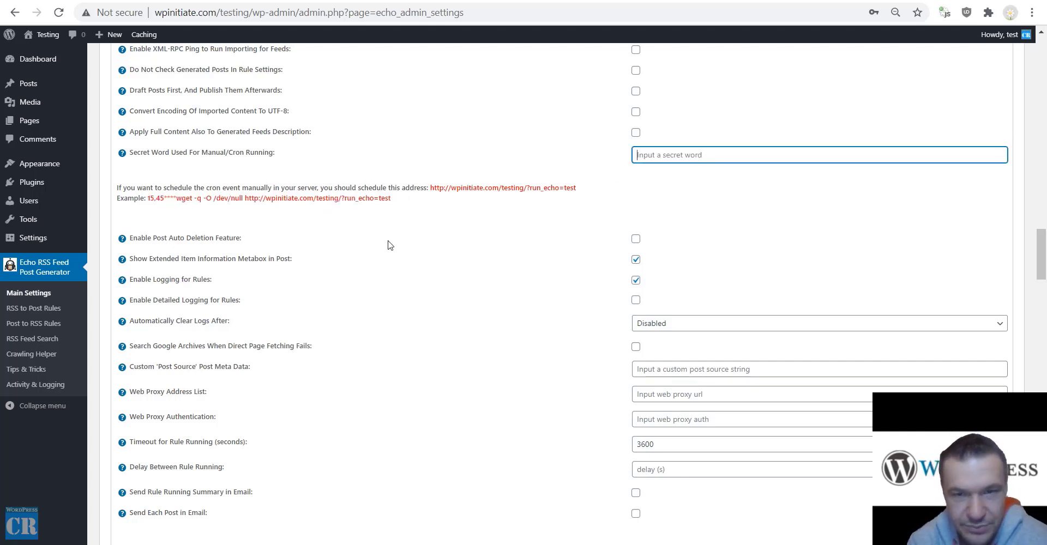
left_click(636, 240)
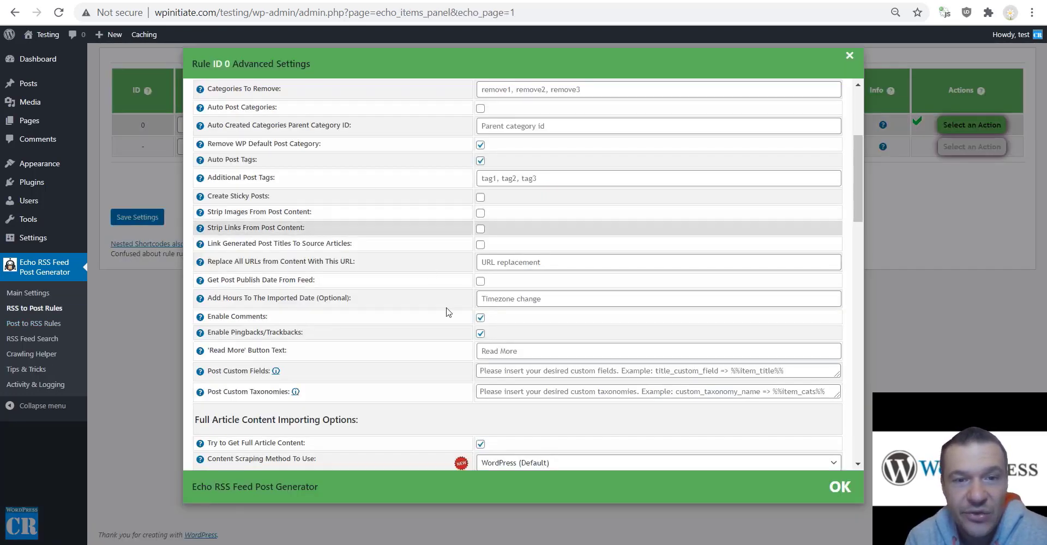
Search the rule's Advanced Settings, then the Main Settings, for 'delete' options.
scroll(436, 371, "down", 15)
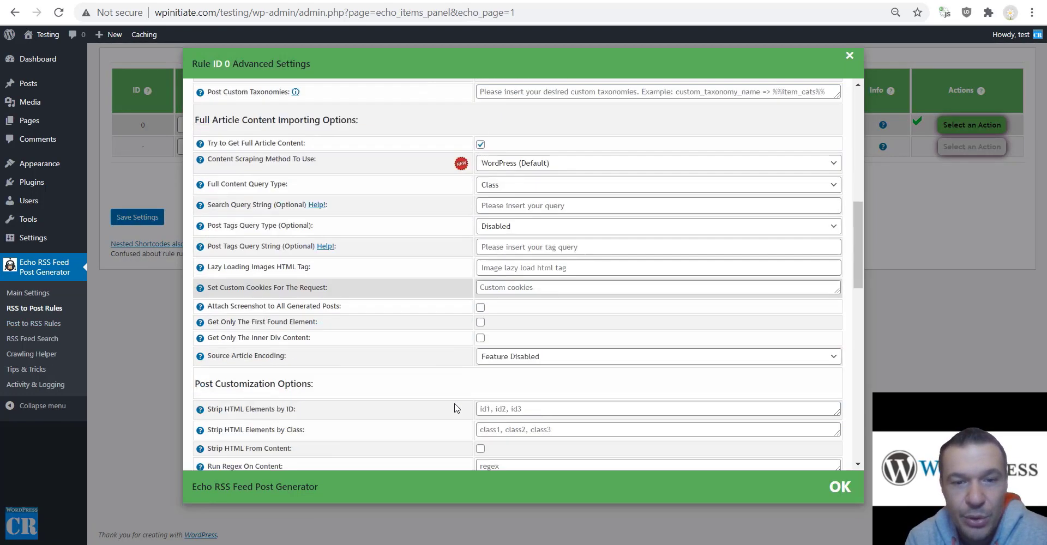
scroll(431, 353, "down", 3)
key("ctrl+f")
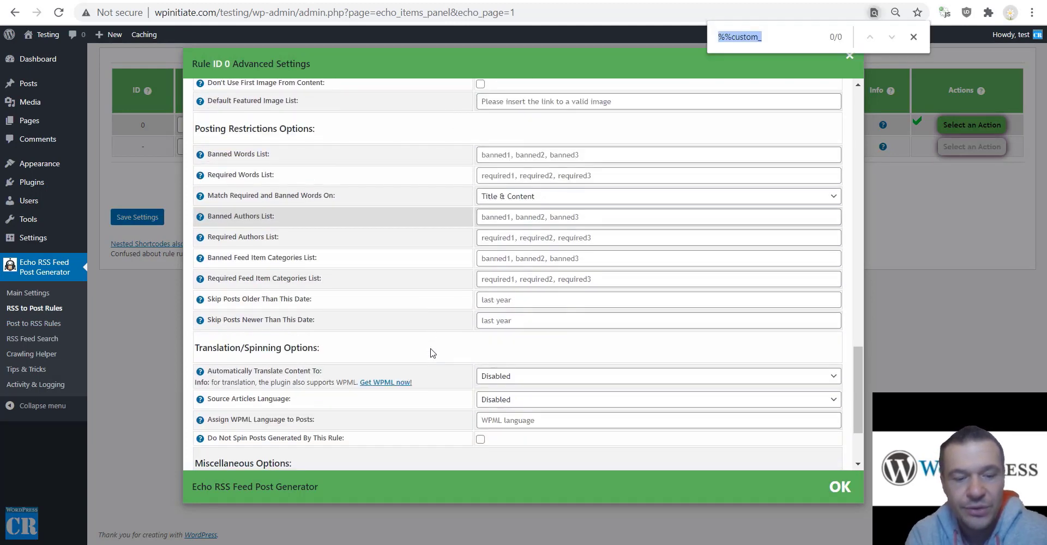
type("atu")
key("ctrl+a")
type("delete")
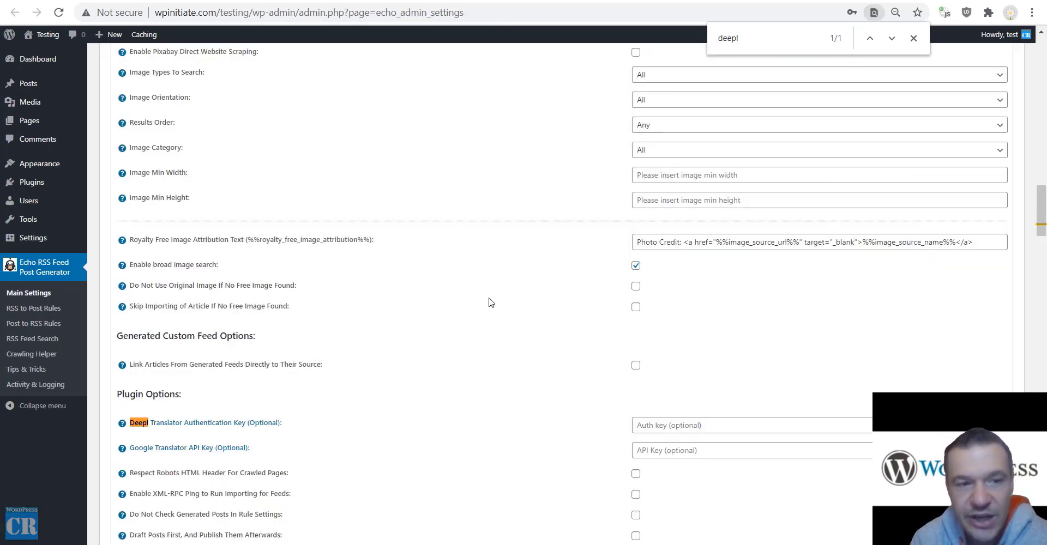
left_click(484, 0)
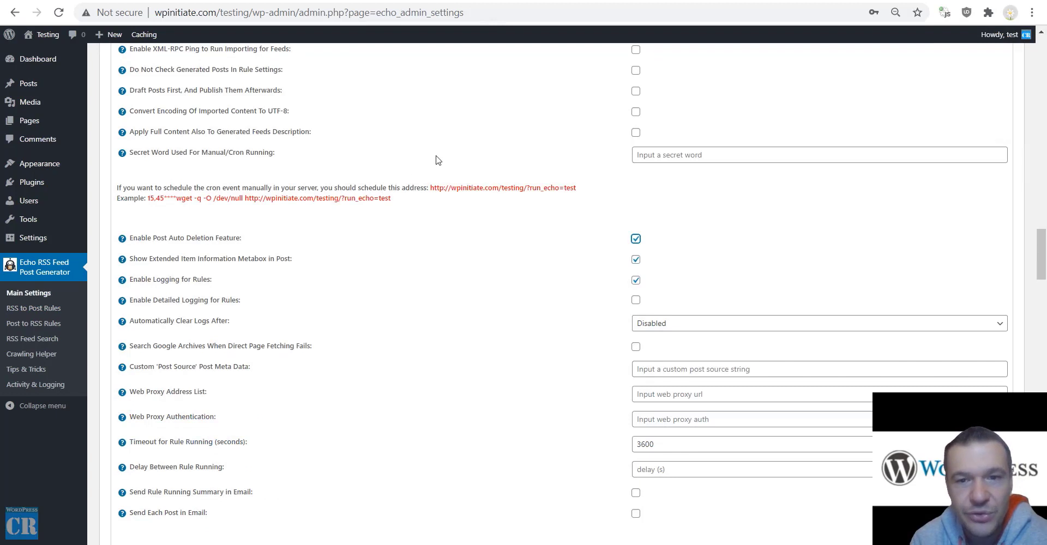
key("ctrl+f")
type("de")
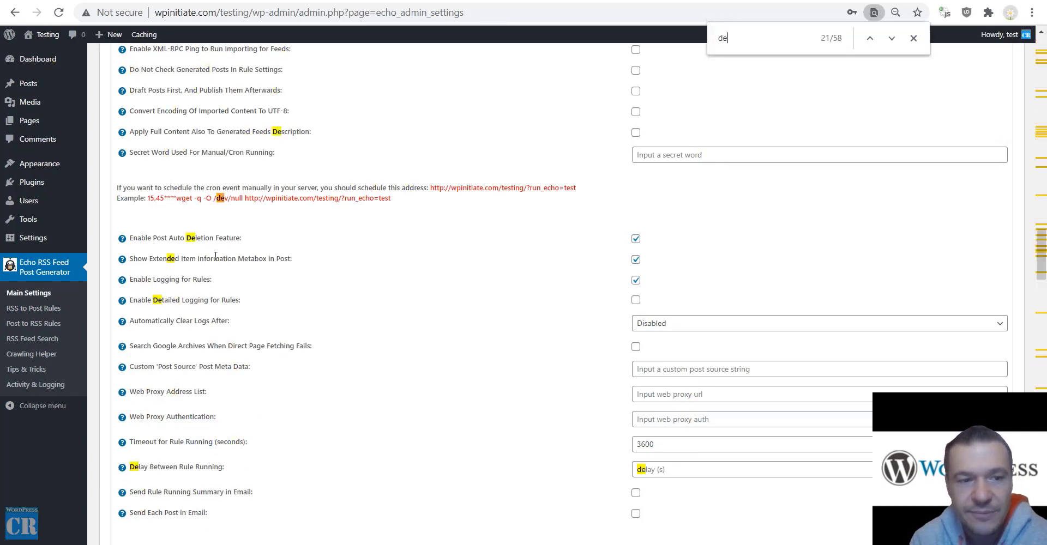
type("lete")
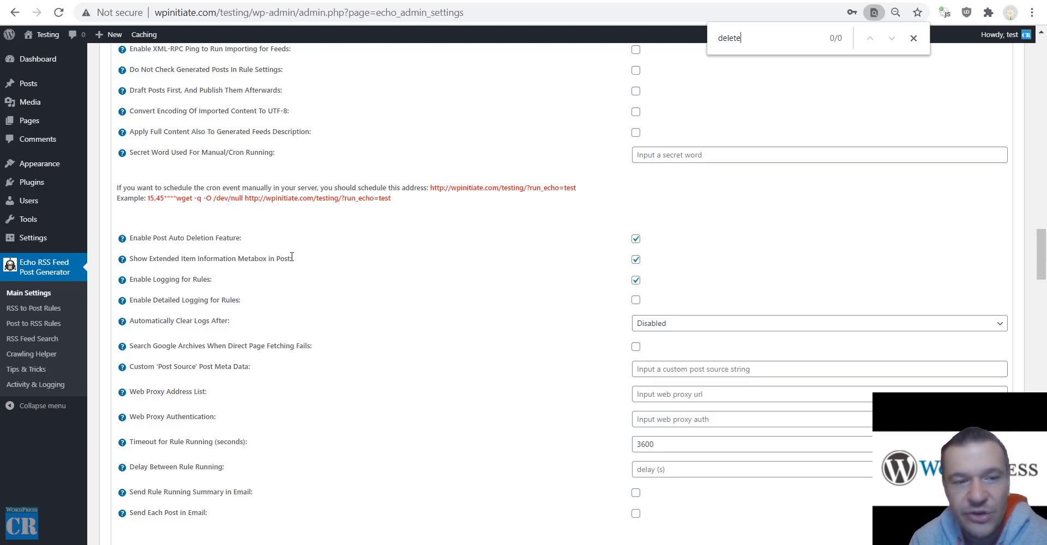
left_click_drag(290, 259, 148, 260)
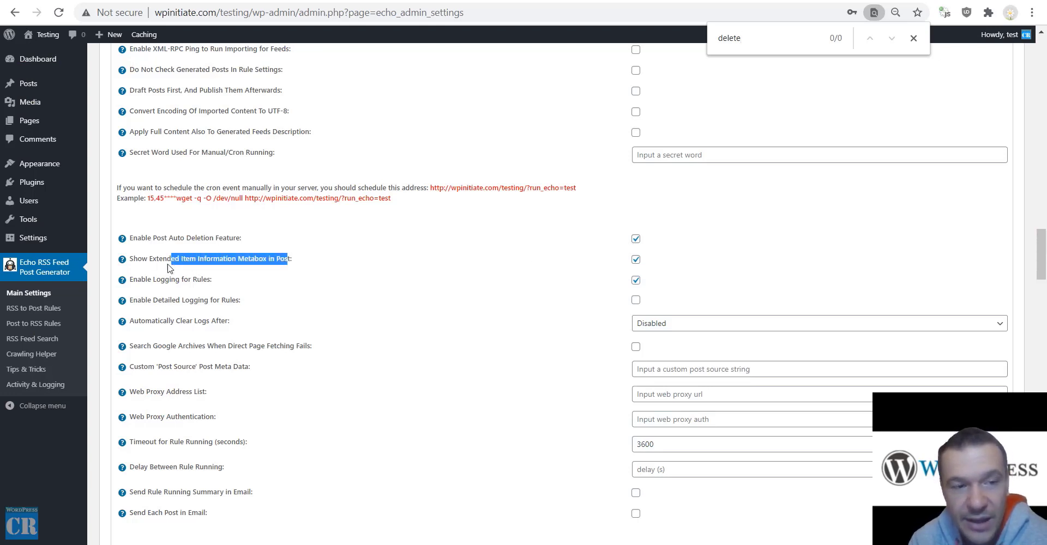
left_click(148, 260)
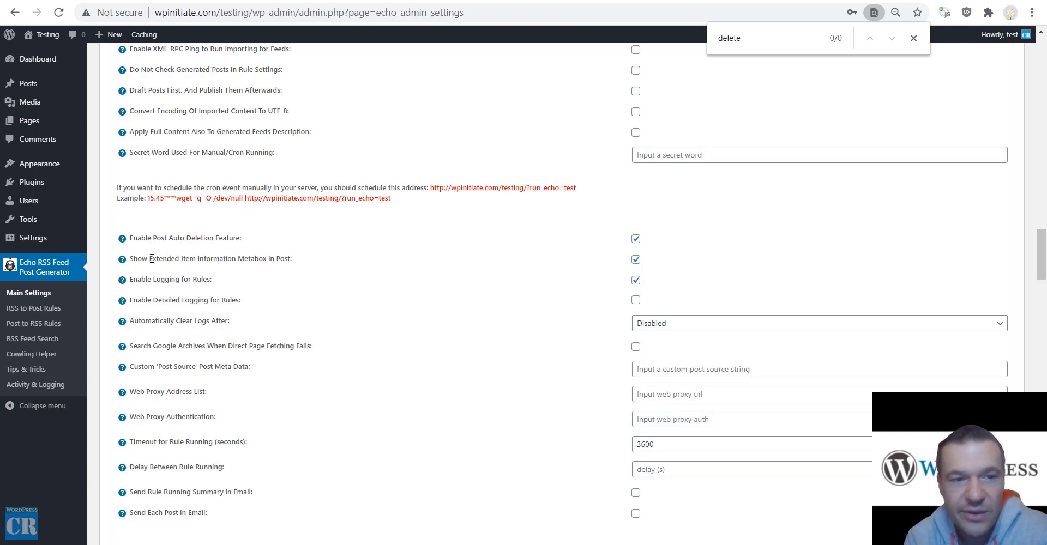
left_click_drag(141, 279, 208, 280)
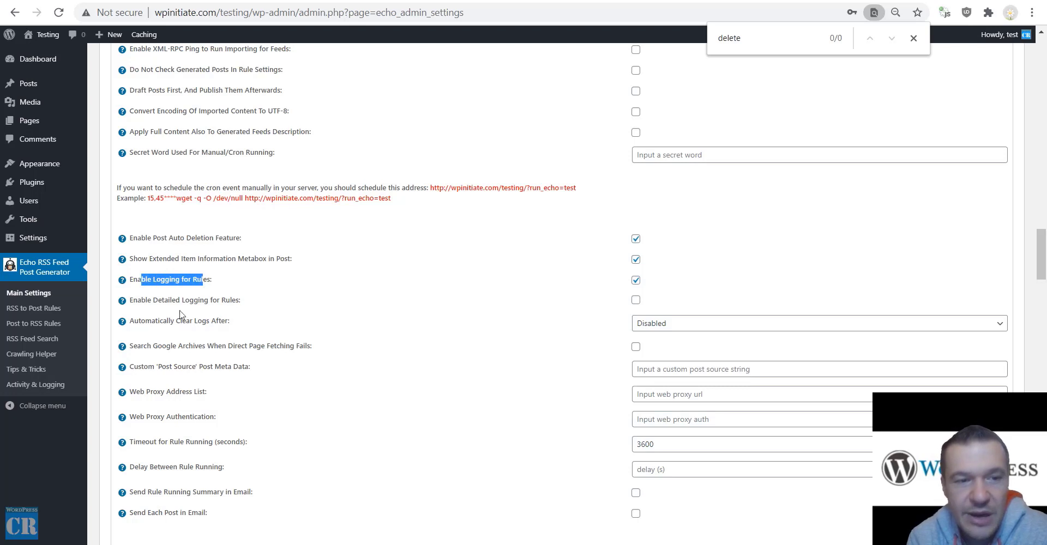
left_click_drag(145, 301, 225, 304)
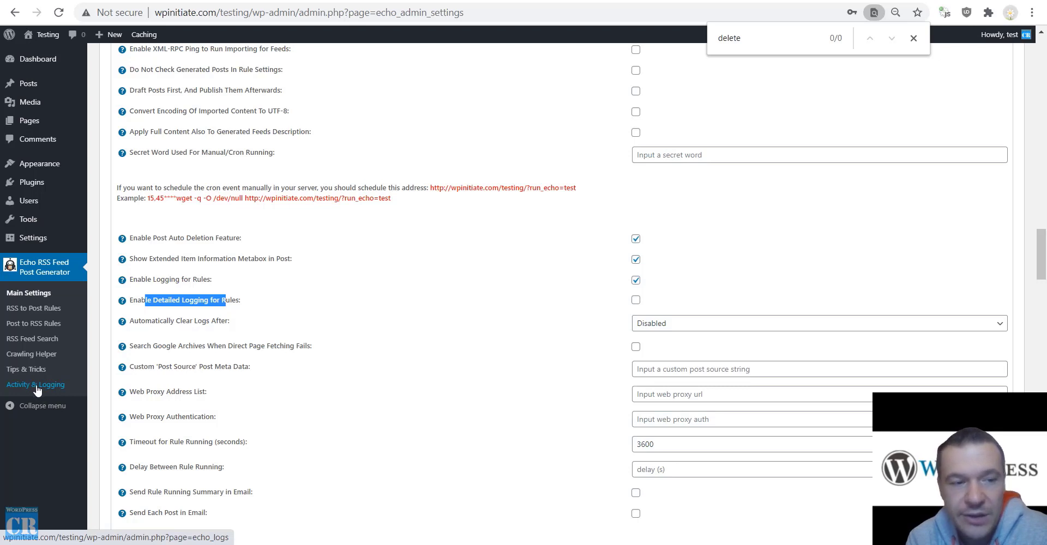
left_click_drag(151, 322, 225, 322)
left_click(667, 325)
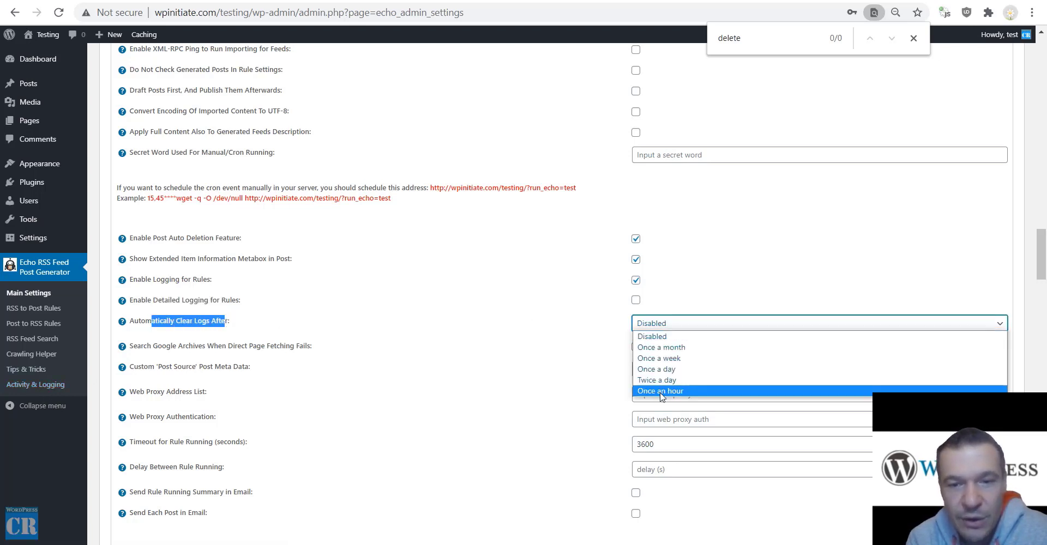
left_click(563, 337)
scroll(362, 308, "down", 1)
left_click_drag(147, 277, 311, 277)
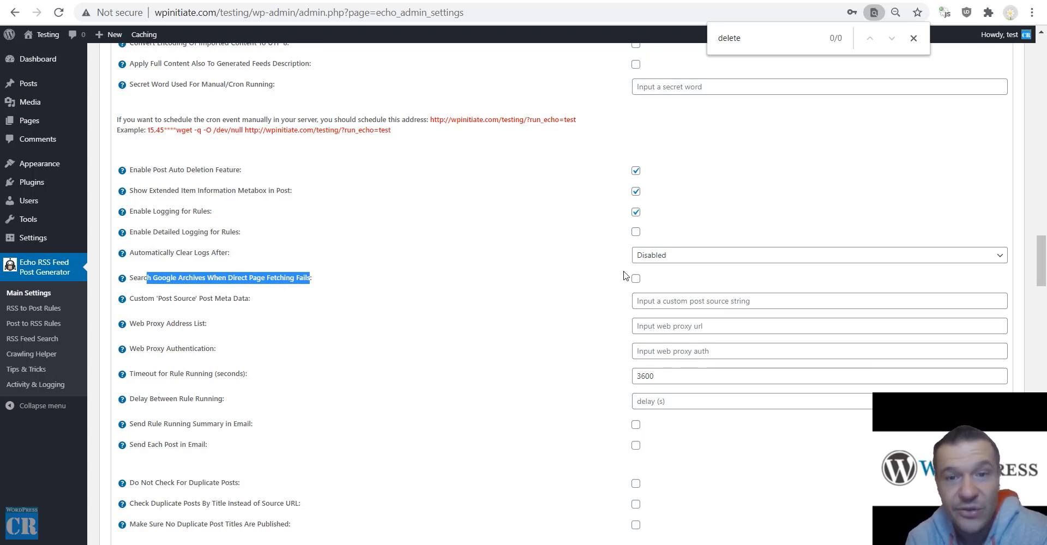
scroll(424, 269, "down", 3)
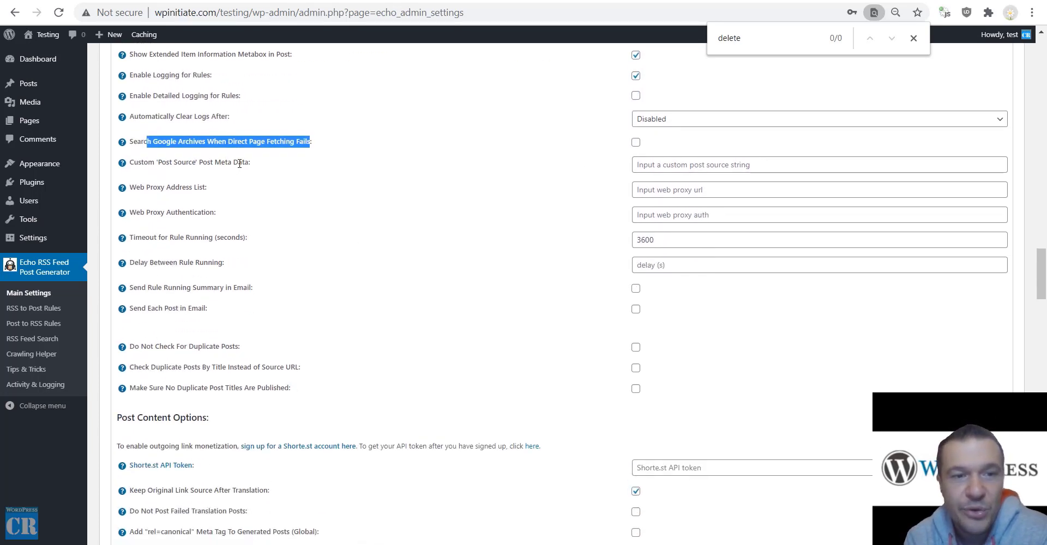
mouse_move(126, 169)
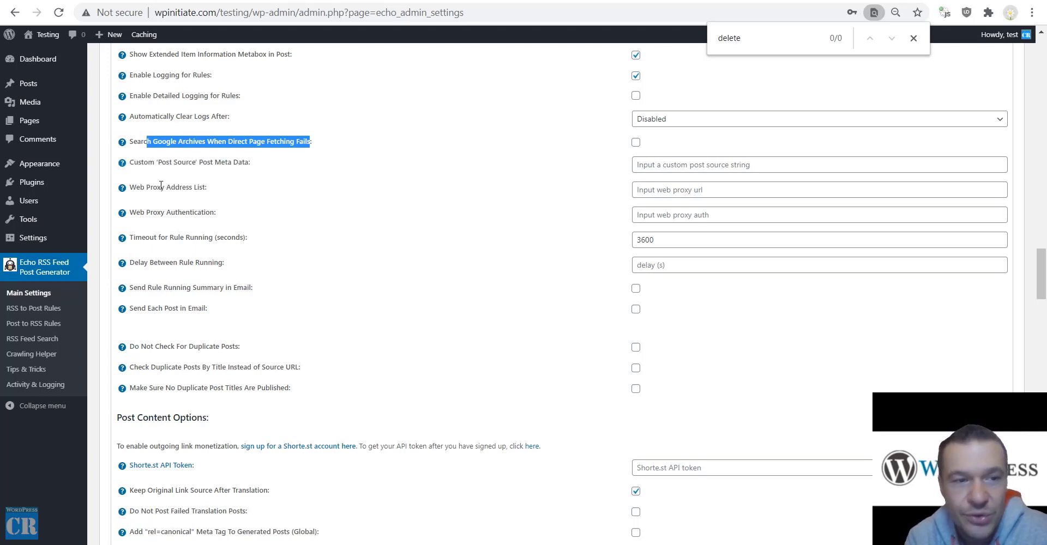
left_click_drag(145, 189, 224, 234)
left_click(161, 230)
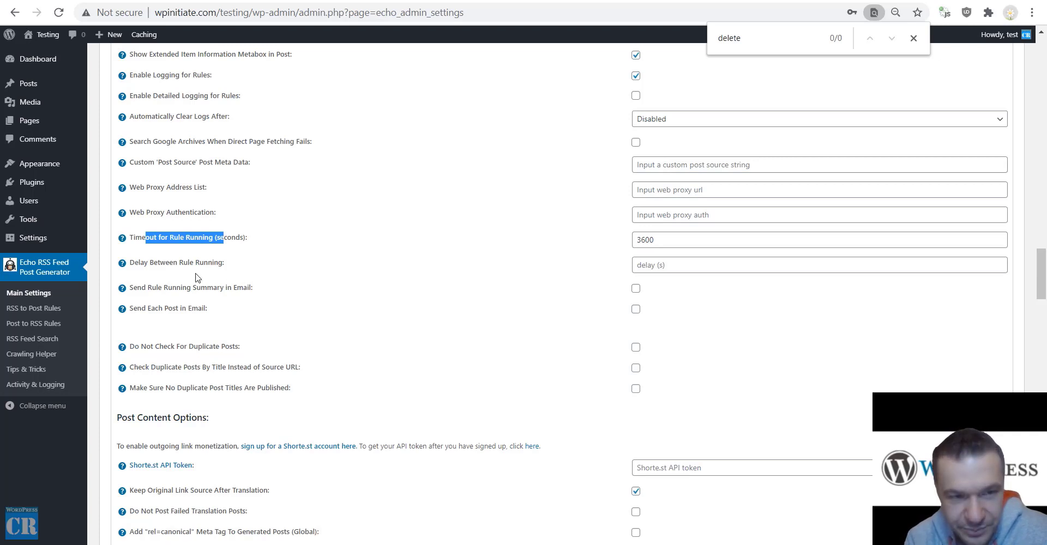
left_click_drag(140, 263, 222, 264)
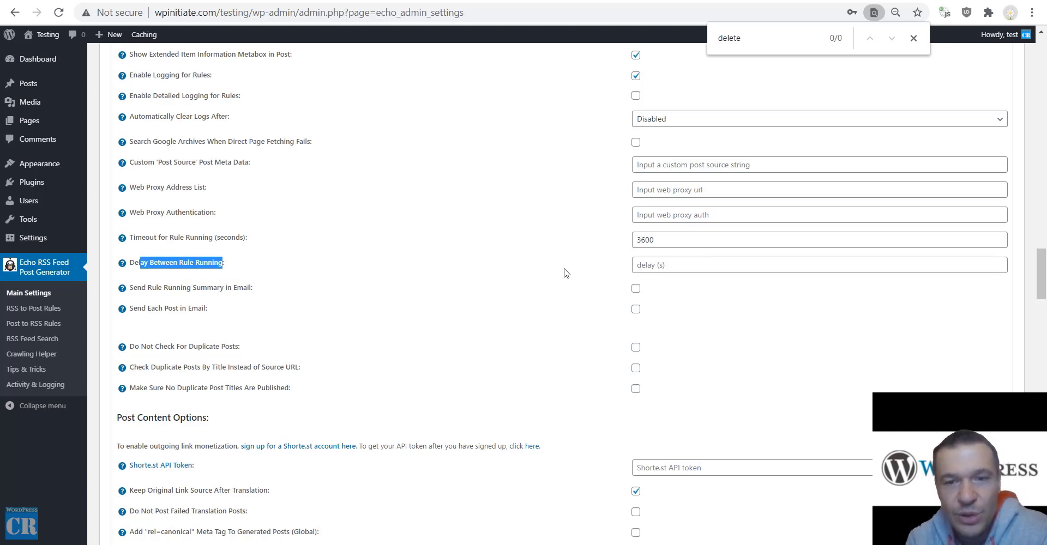
scroll(316, 273, "down", 2)
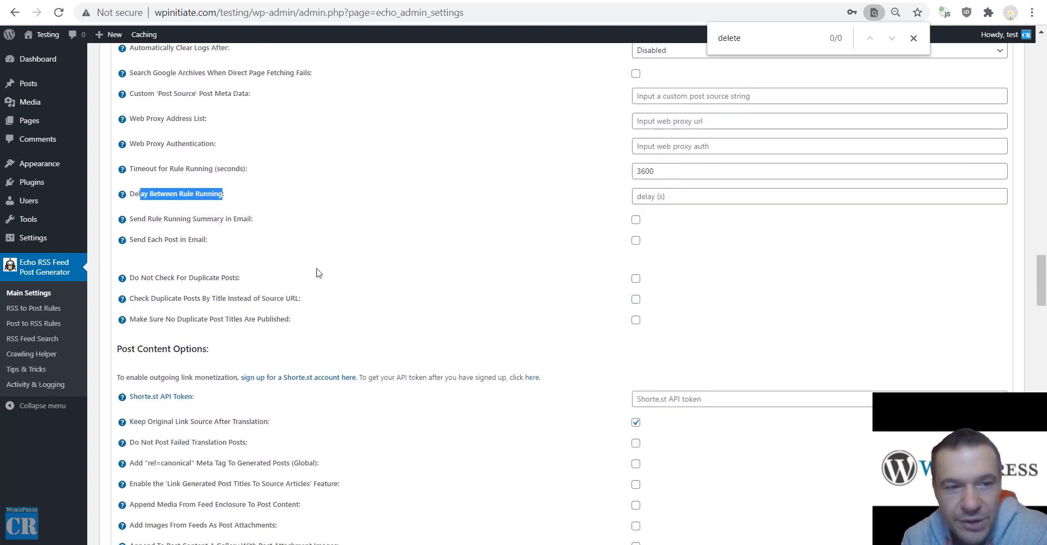
Try the rule-run summary and per-post email options, leaving both unticked.
left_click(635, 152)
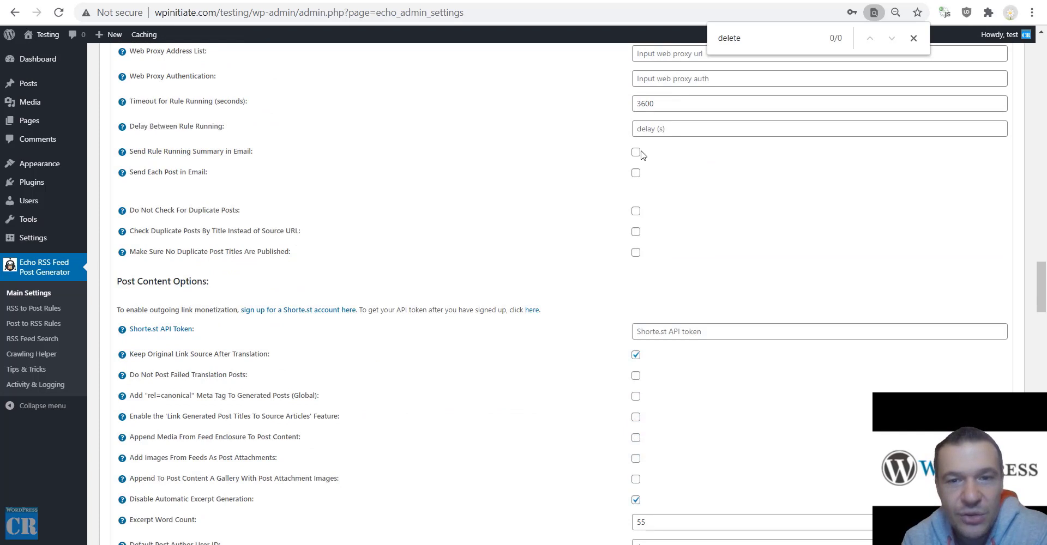
left_click(635, 173)
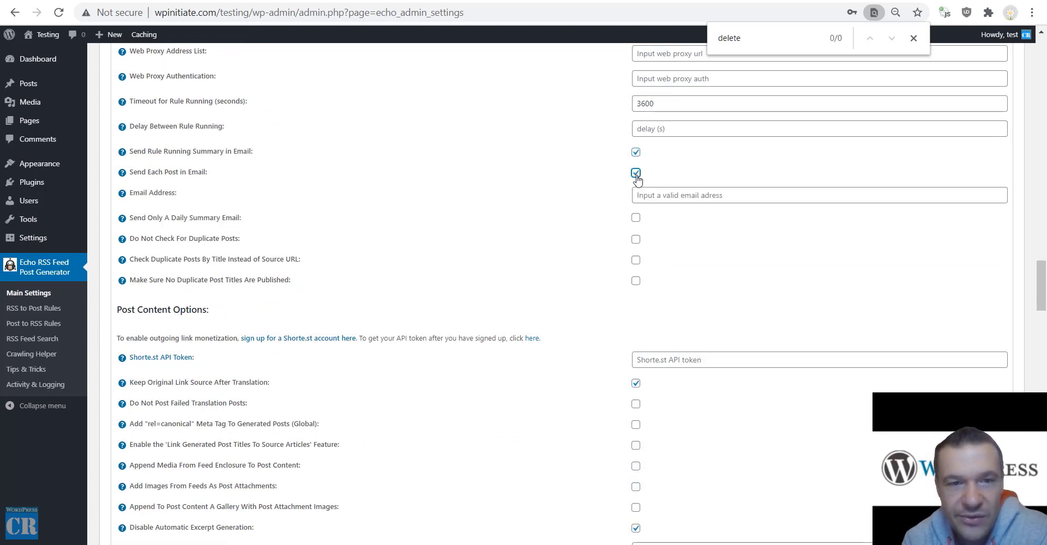
left_click(636, 173)
left_click(636, 152)
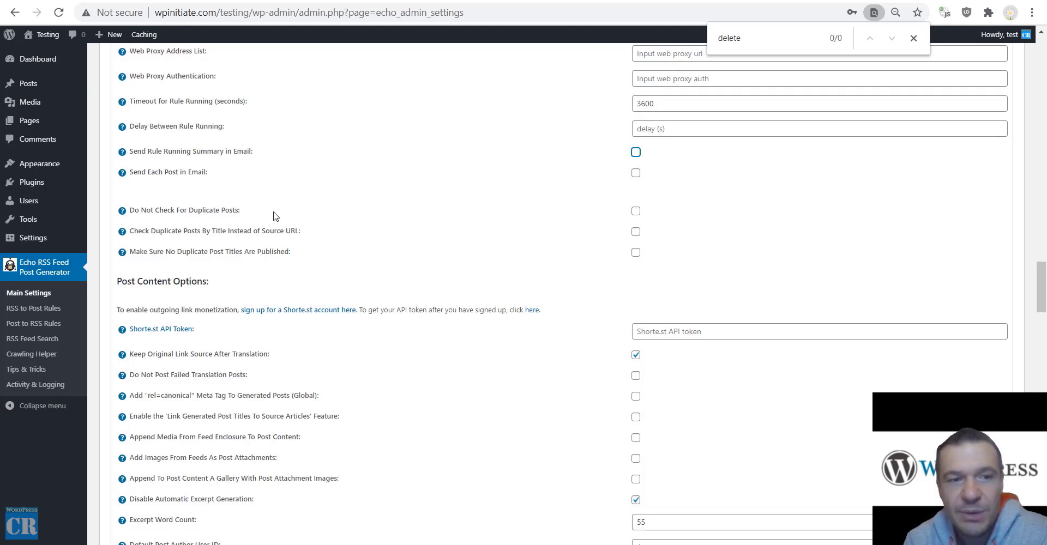
Keep the duplicate check on and tick check-by-title and no-duplicate-titles options.
left_click(634, 210)
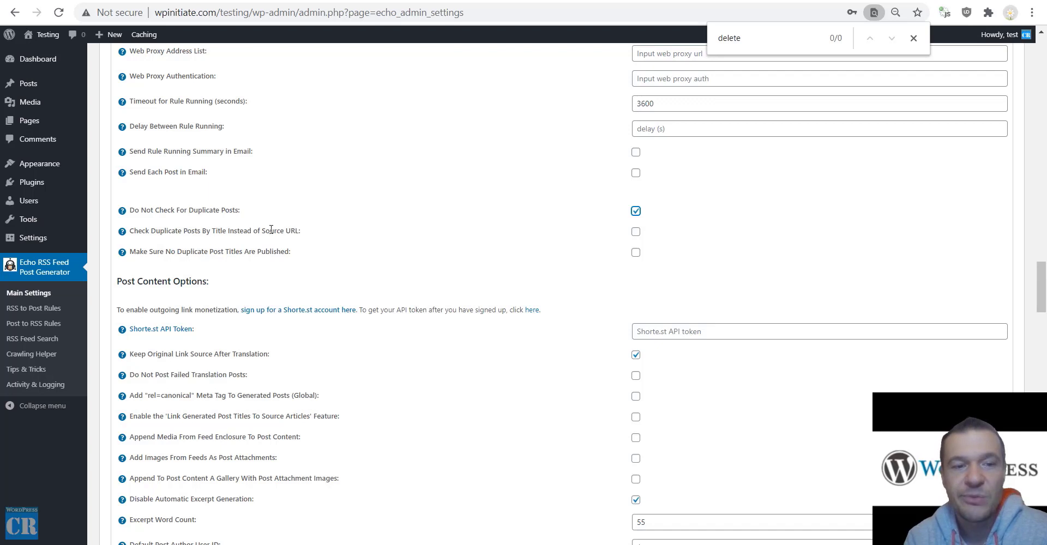
left_click_drag(298, 232, 130, 231)
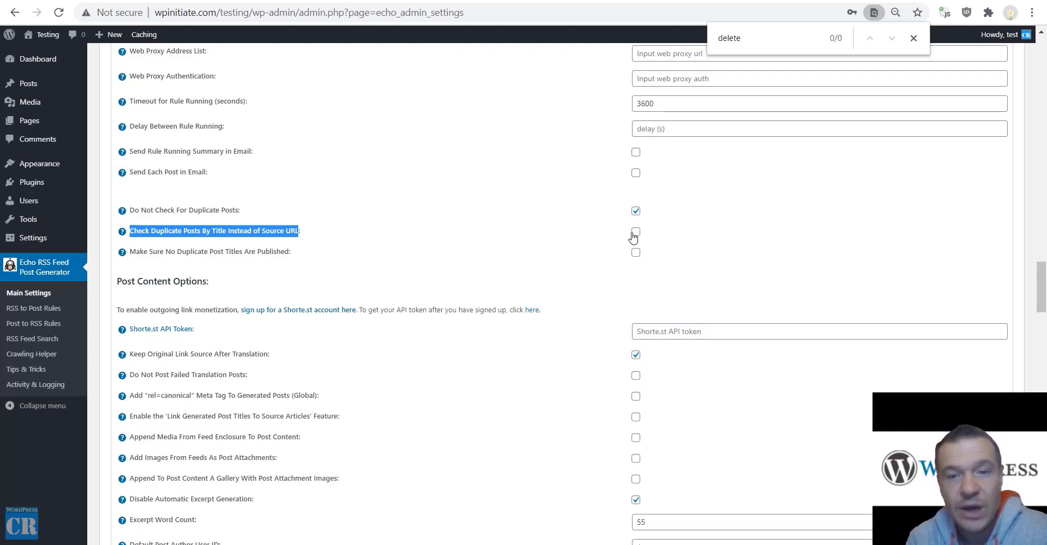
left_click(636, 211)
left_click(635, 232)
left_click(637, 251)
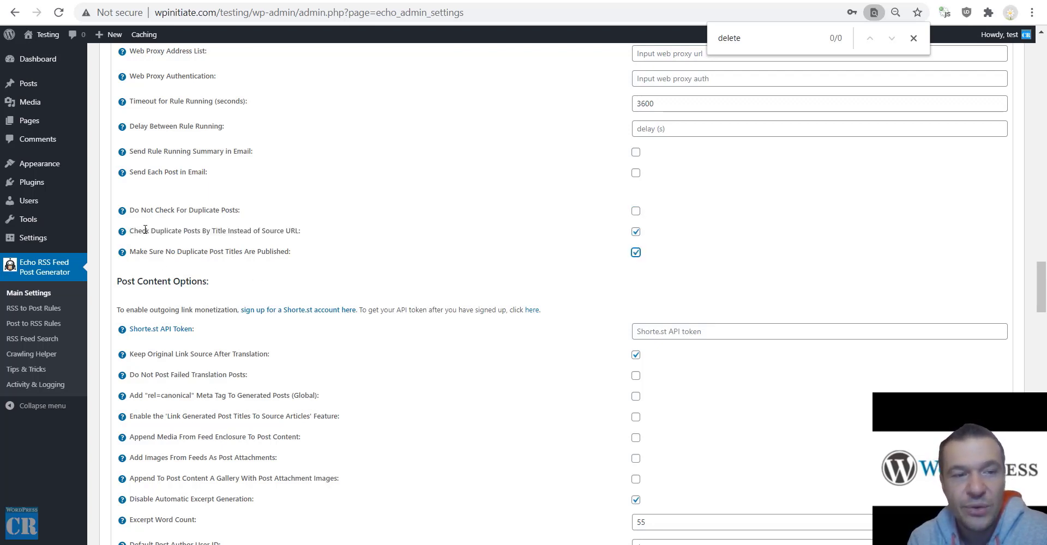
left_click_drag(137, 231, 292, 232)
left_click_drag(146, 252, 663, 259)
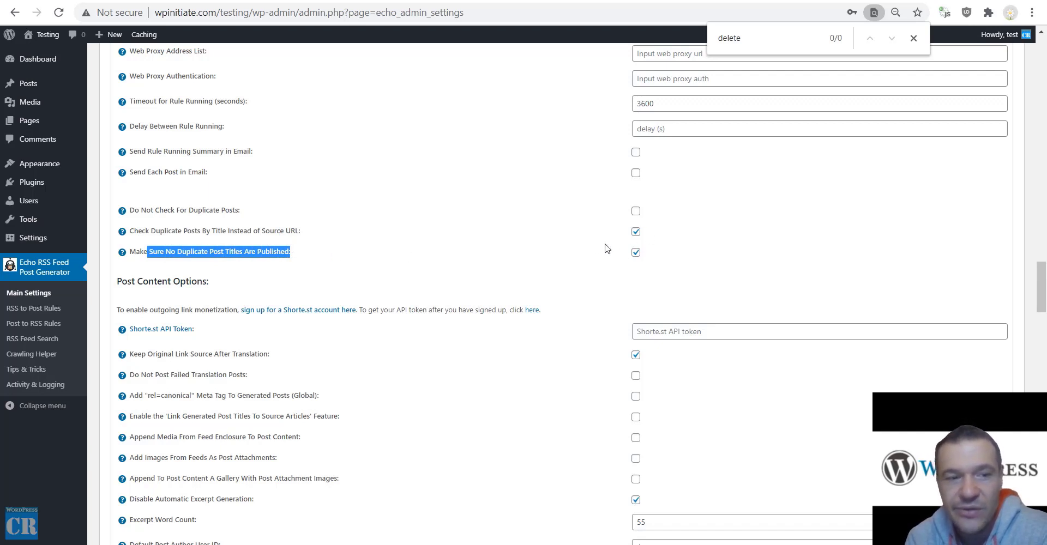
scroll(577, 261, "down", 3)
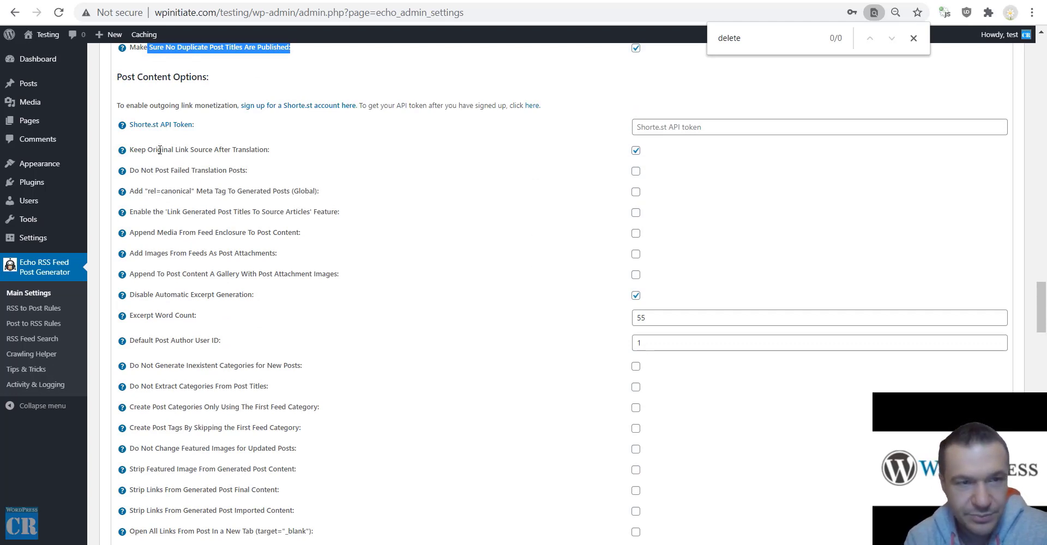
left_click_drag(139, 149, 268, 148)
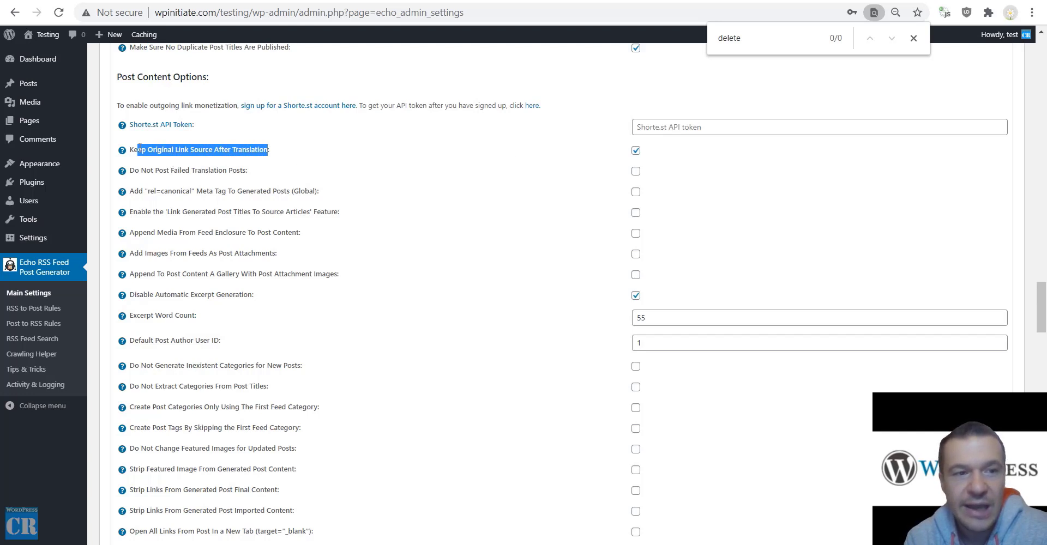
mouse_move(123, 153)
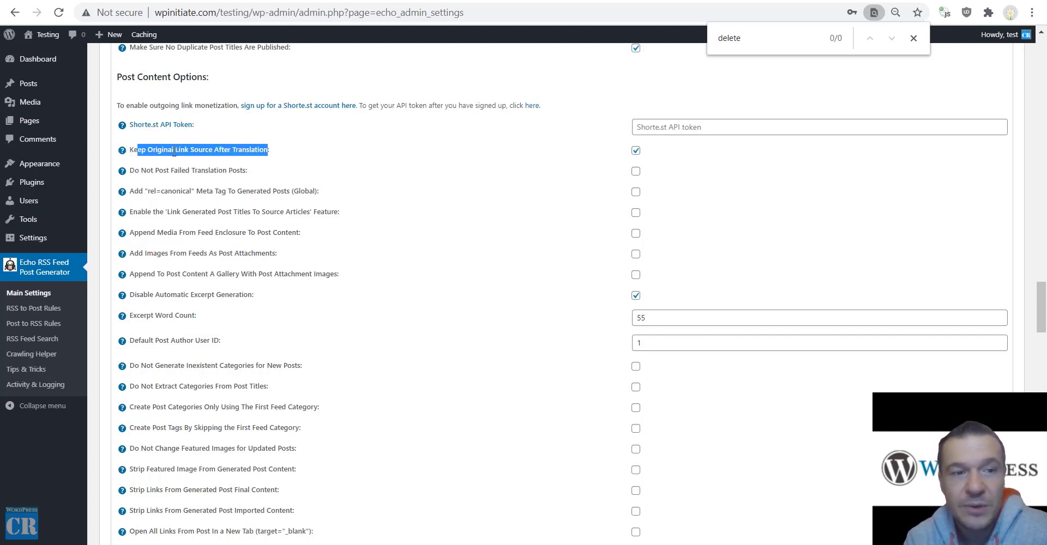
left_click(138, 150)
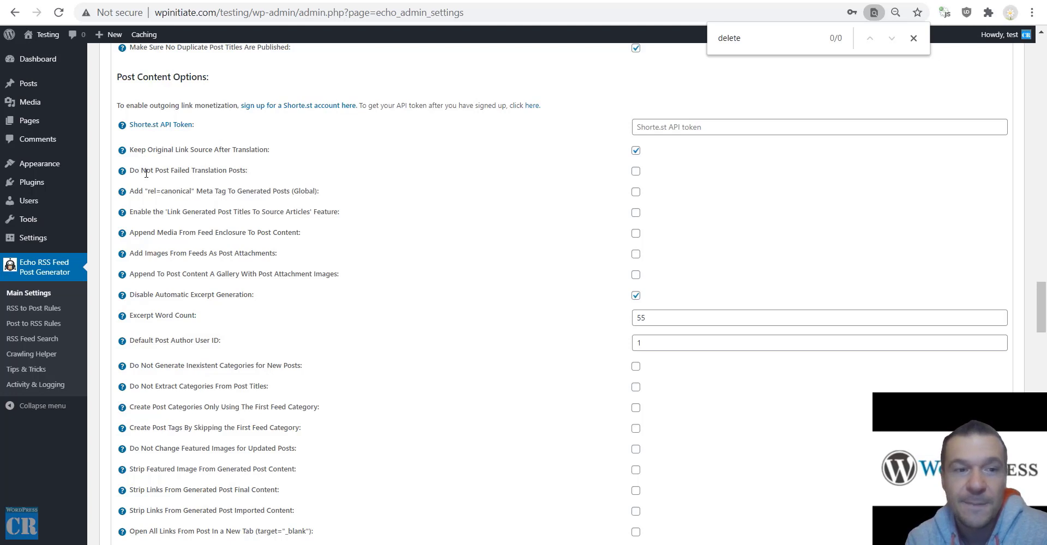
left_click_drag(139, 171, 245, 171)
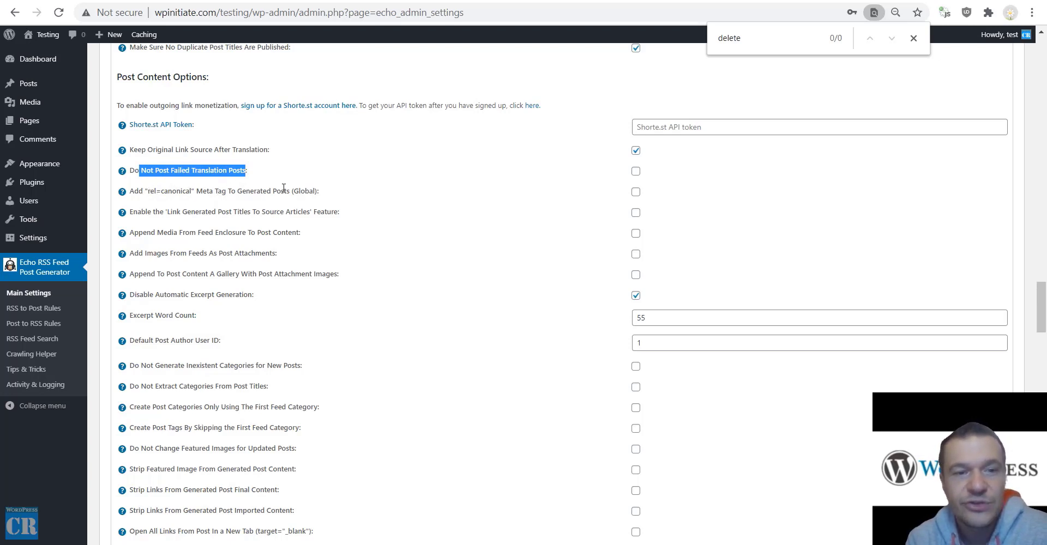
left_click_drag(166, 210, 309, 210)
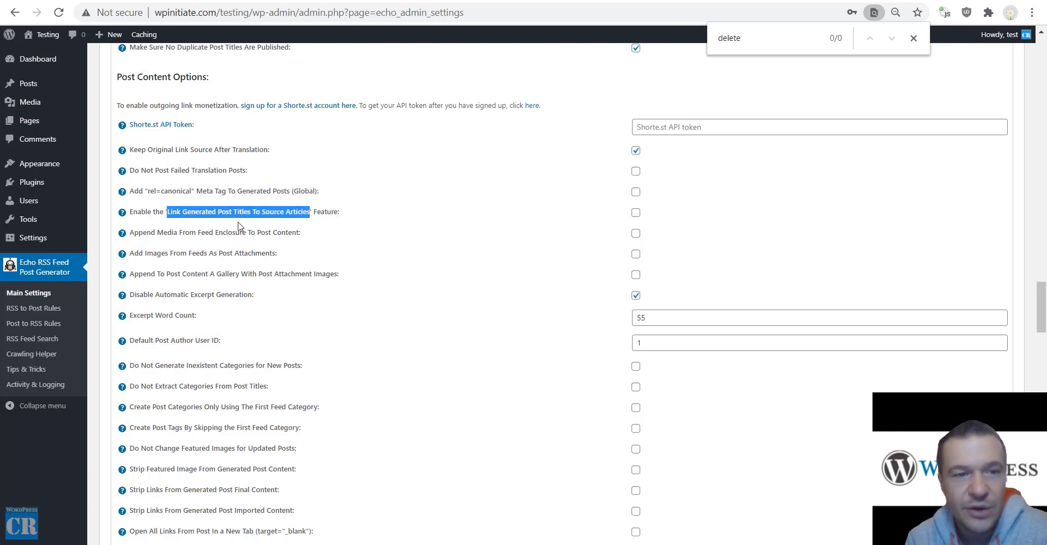
left_click_drag(143, 232, 299, 233)
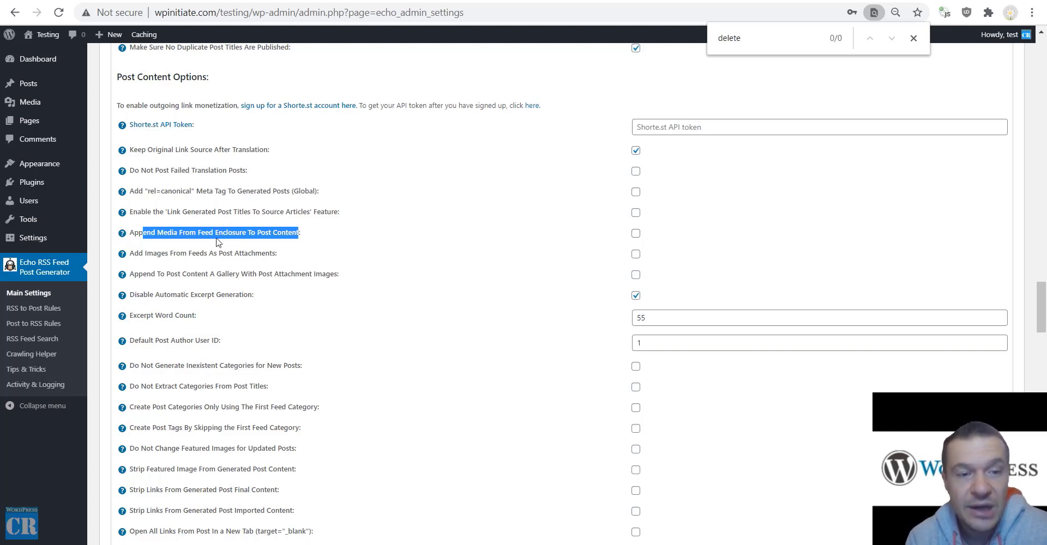
left_click_drag(216, 233, 247, 232)
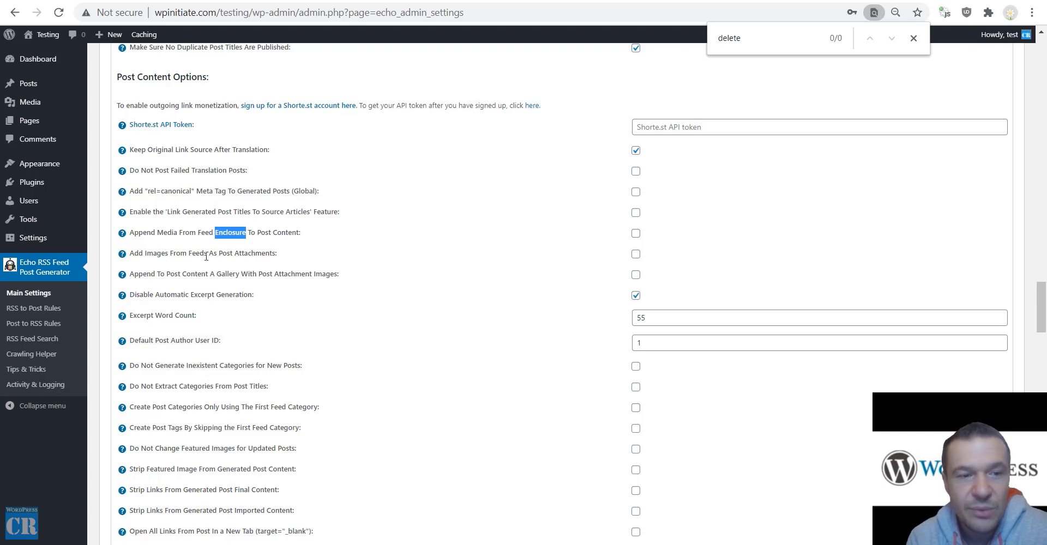
scroll(163, 234, "down", 1)
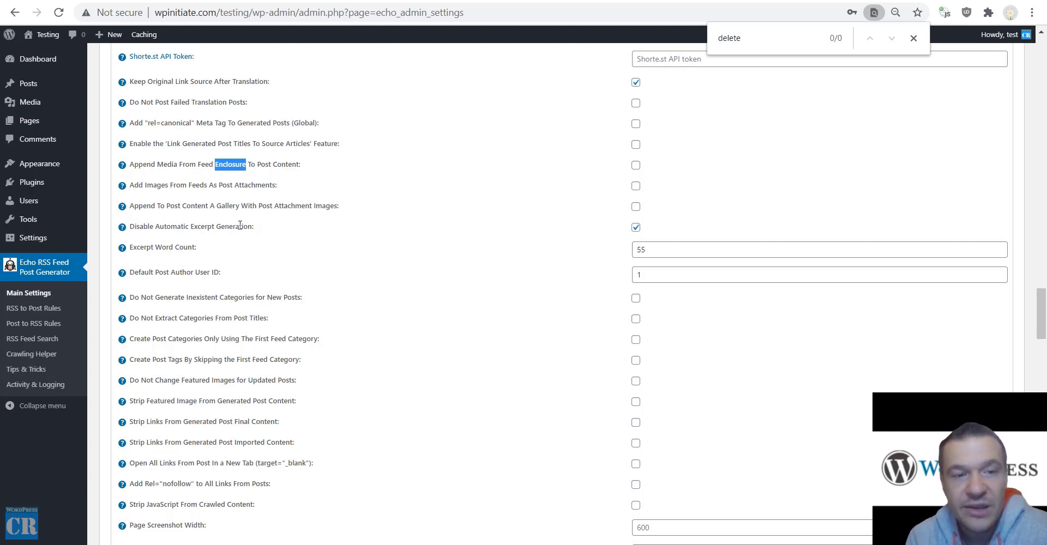
left_click_drag(252, 227, 131, 234)
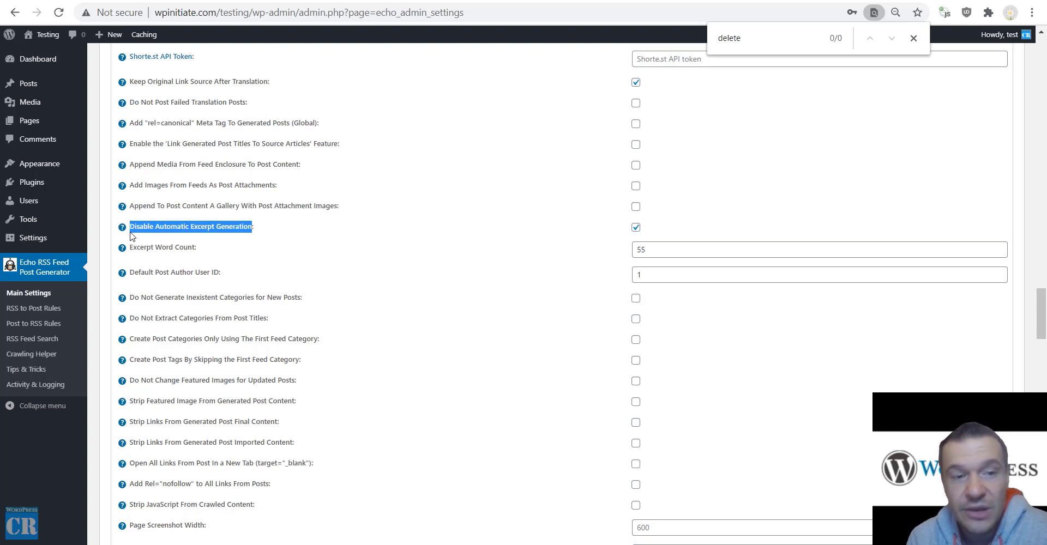
left_click_drag(132, 243, 192, 248)
left_click_drag(130, 273, 219, 274)
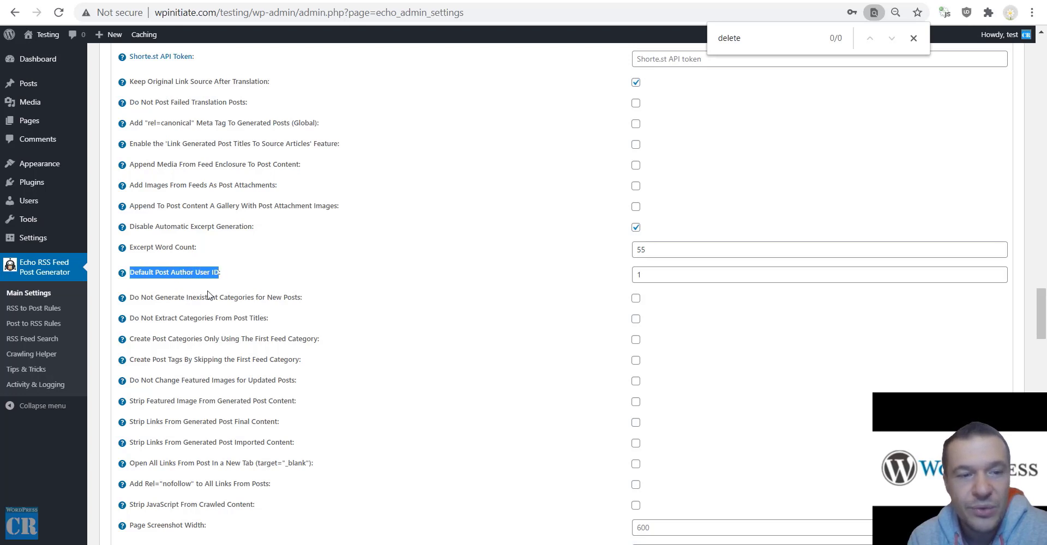
left_click_drag(141, 299, 302, 298)
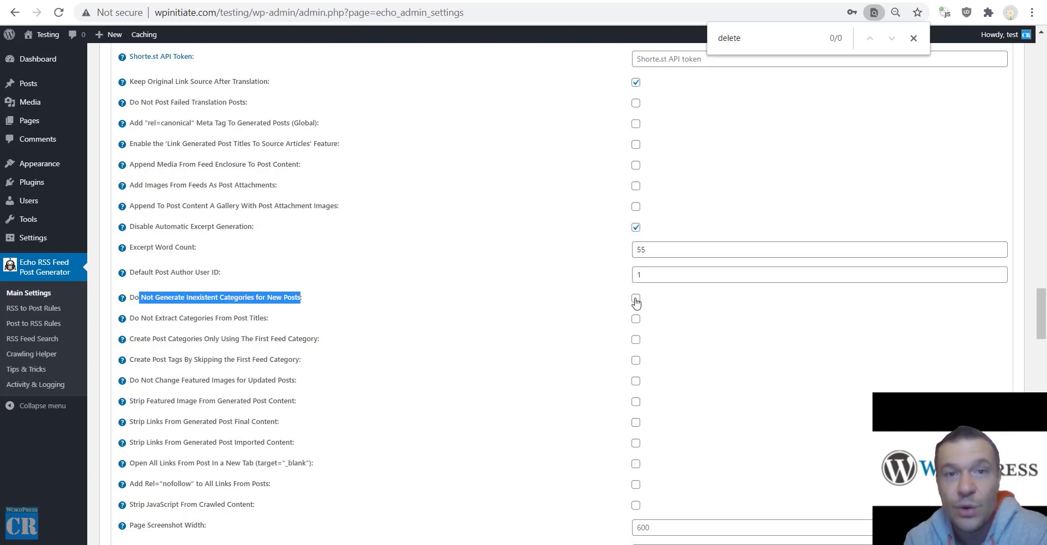
scroll(142, 185, "down", 3)
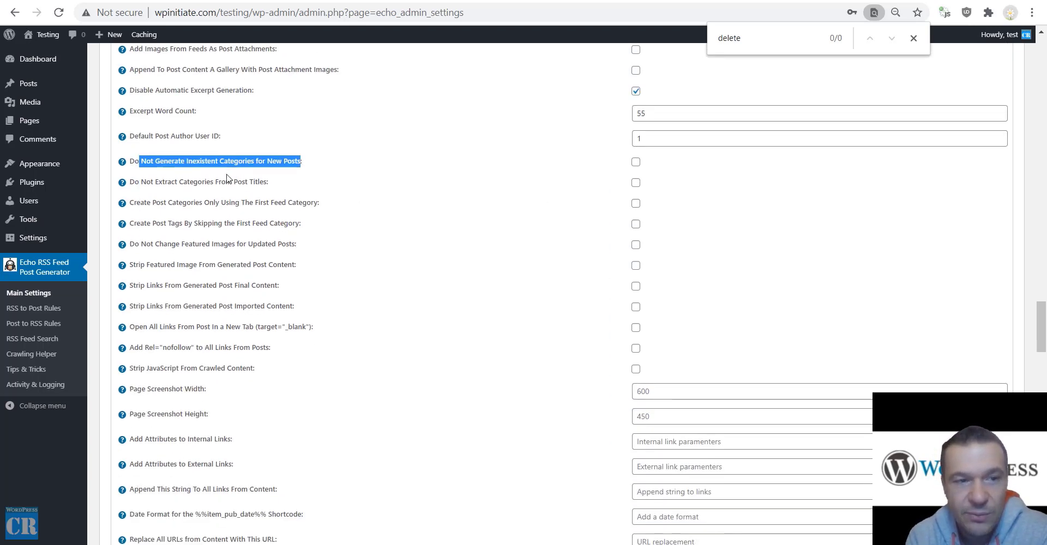
left_click_drag(146, 182, 268, 184)
left_click(151, 200)
left_click_drag(152, 201, 310, 200)
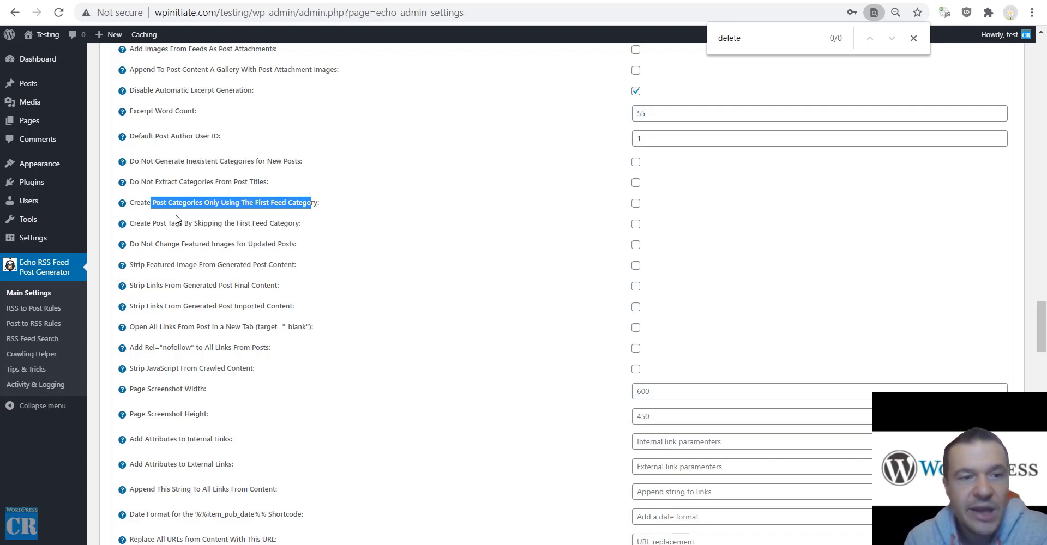
left_click_drag(160, 223, 295, 218)
left_click_drag(141, 245, 297, 245)
left_click_drag(145, 265, 296, 265)
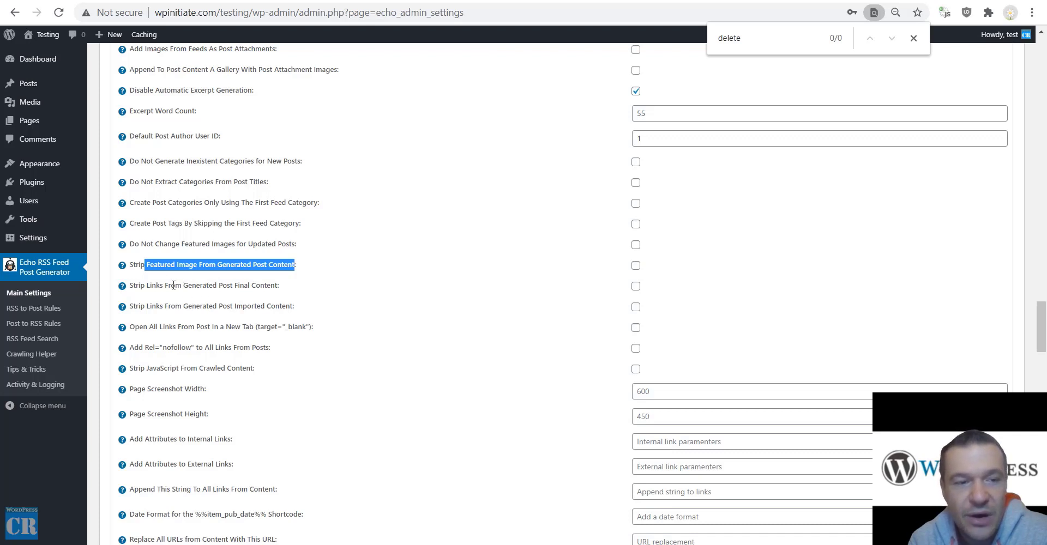
left_click_drag(183, 285, 278, 289)
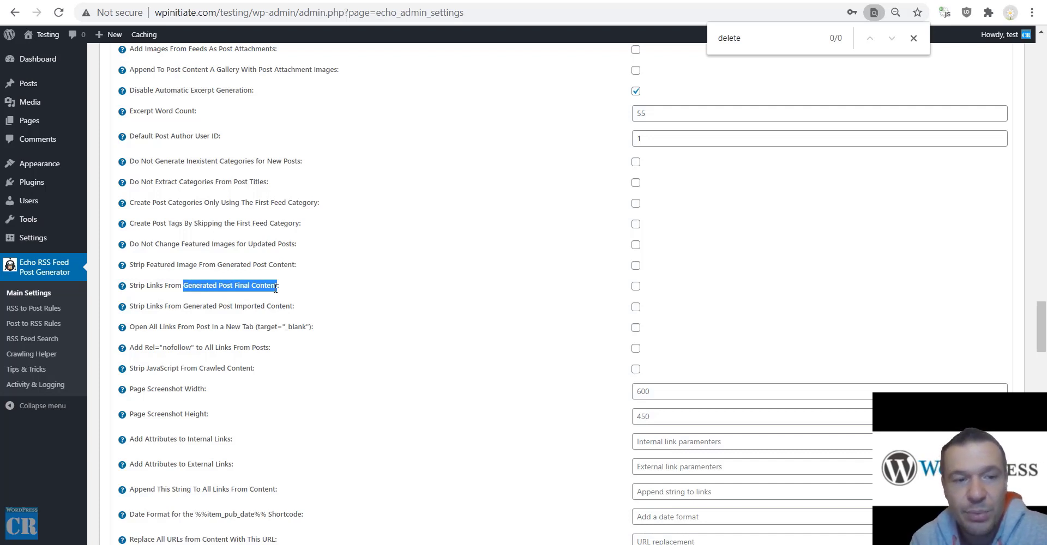
left_click_drag(167, 307, 295, 307)
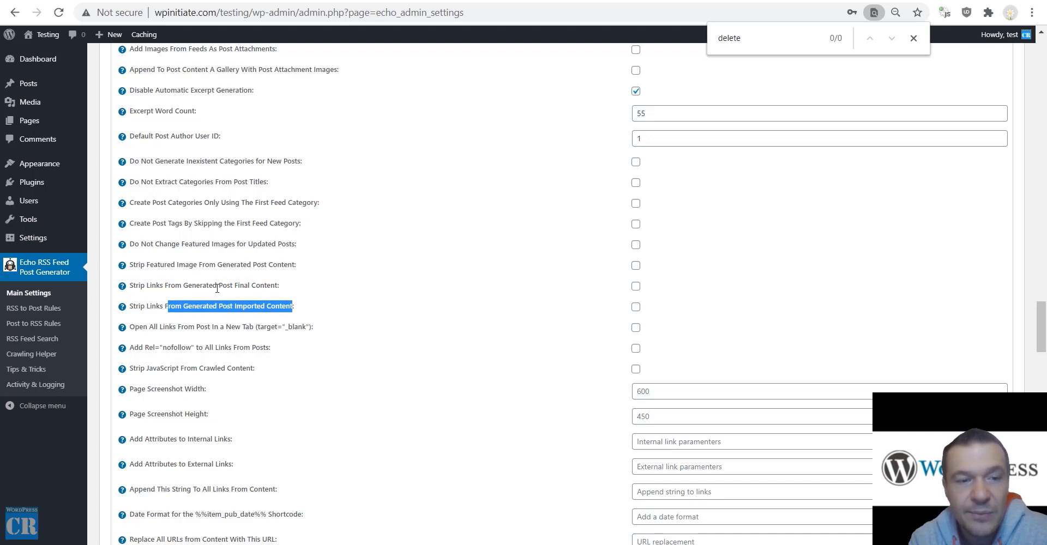
left_click_drag(233, 285, 250, 285)
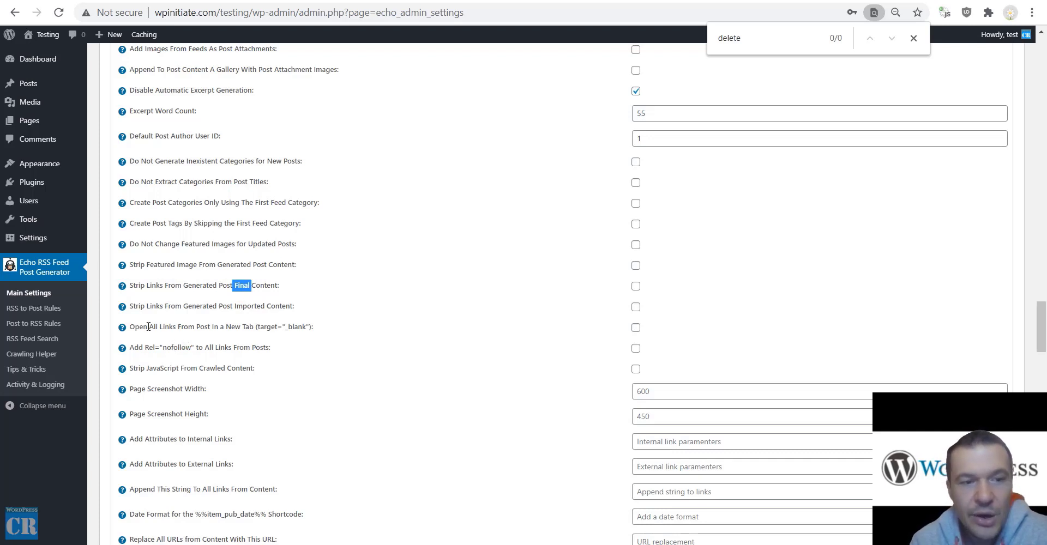
left_click_drag(148, 326, 255, 326)
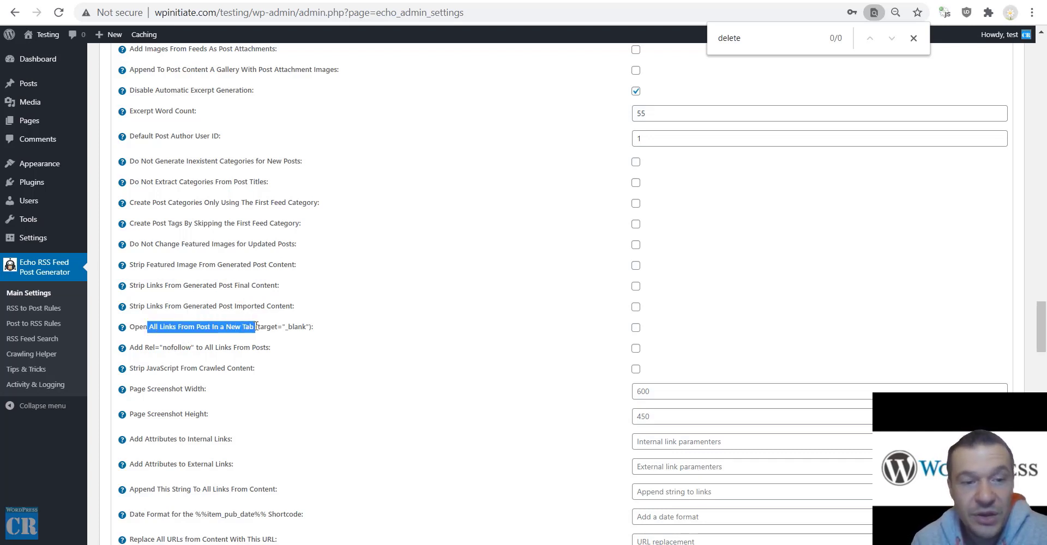
left_click_drag(143, 348, 196, 348)
left_click_drag(147, 301, 194, 331)
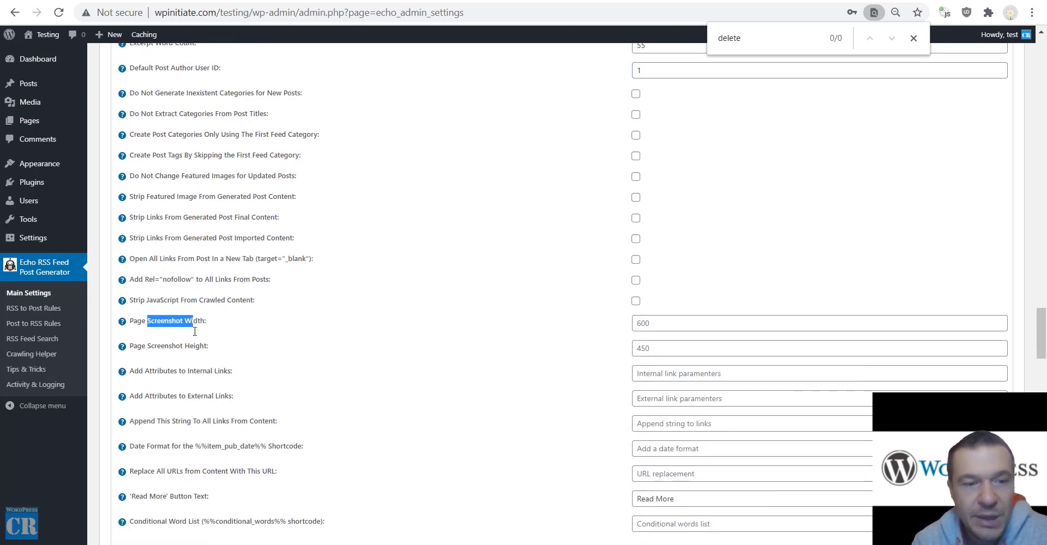
double_click(195, 321)
left_click_drag(153, 371, 223, 373)
scroll(159, 207, "down", 4)
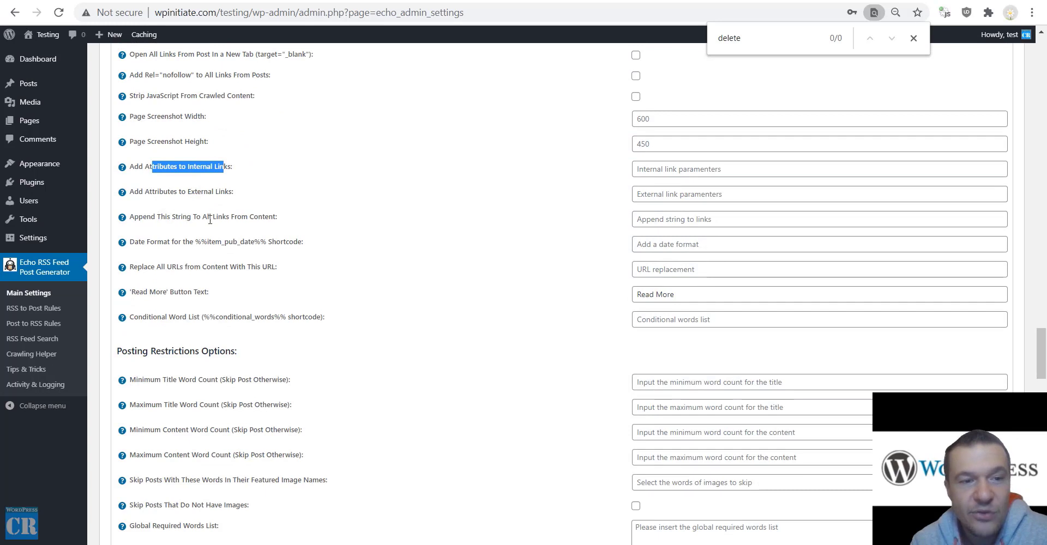
left_click_drag(272, 218, 131, 217)
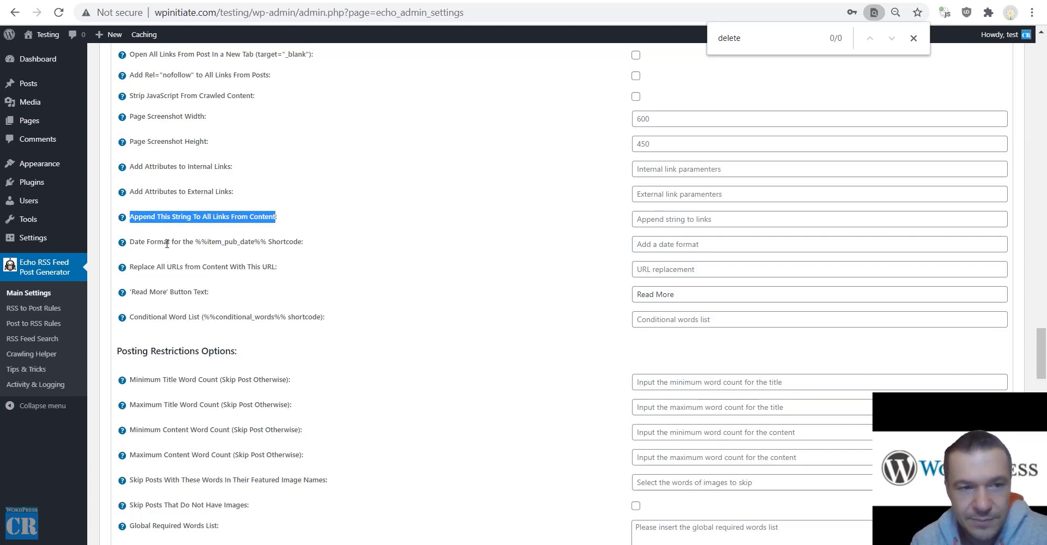
left_click_drag(195, 242, 266, 242)
mouse_move(122, 243)
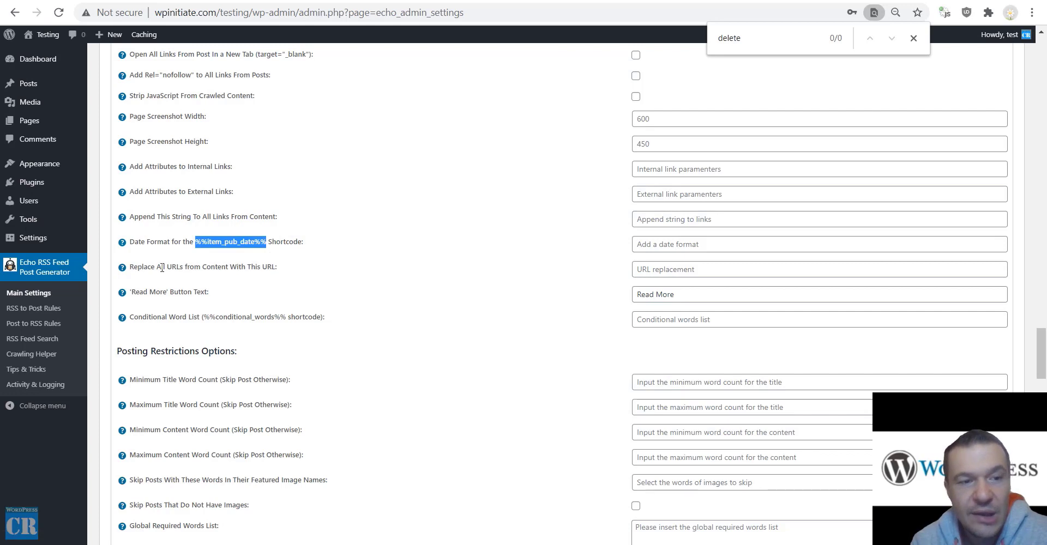
left_click_drag(156, 267, 263, 267)
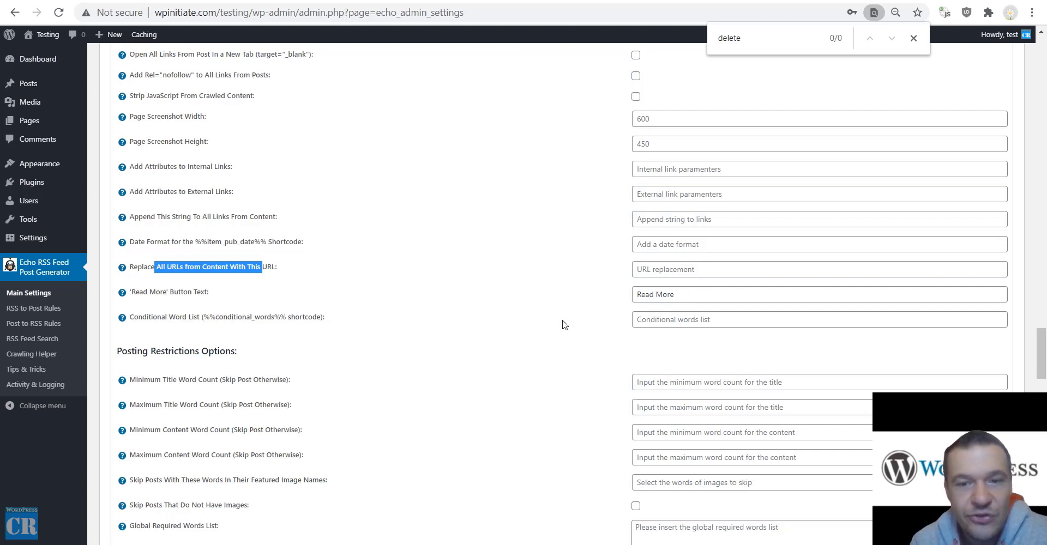
mouse_move(122, 319)
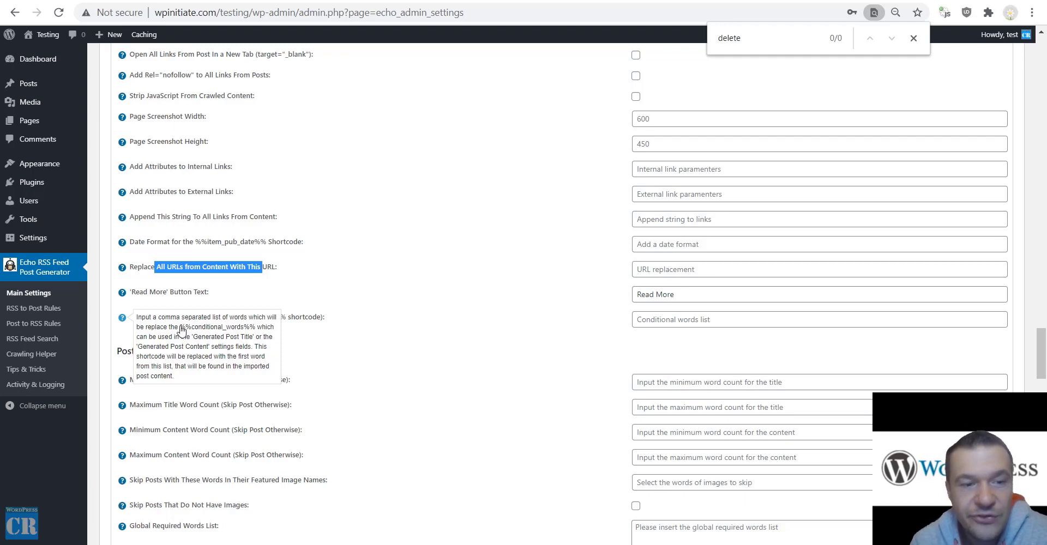
left_click_drag(179, 327, 284, 334)
scroll(330, 313, "down", 4)
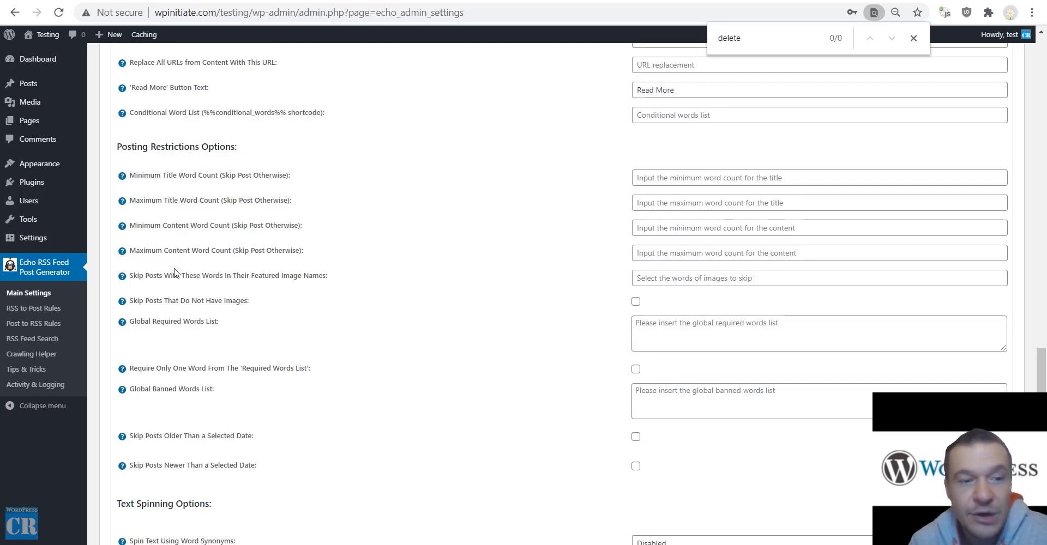
left_click_drag(171, 275, 322, 275)
left_click_drag(146, 301, 236, 302)
left_click_drag(141, 323, 215, 323)
left_click_drag(141, 369, 272, 365)
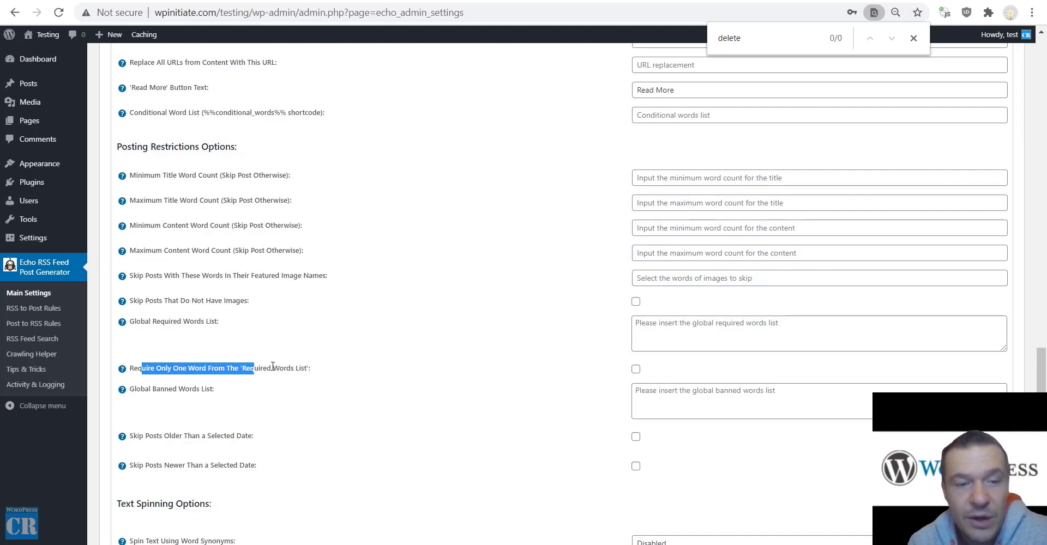
left_click_drag(152, 389, 205, 389)
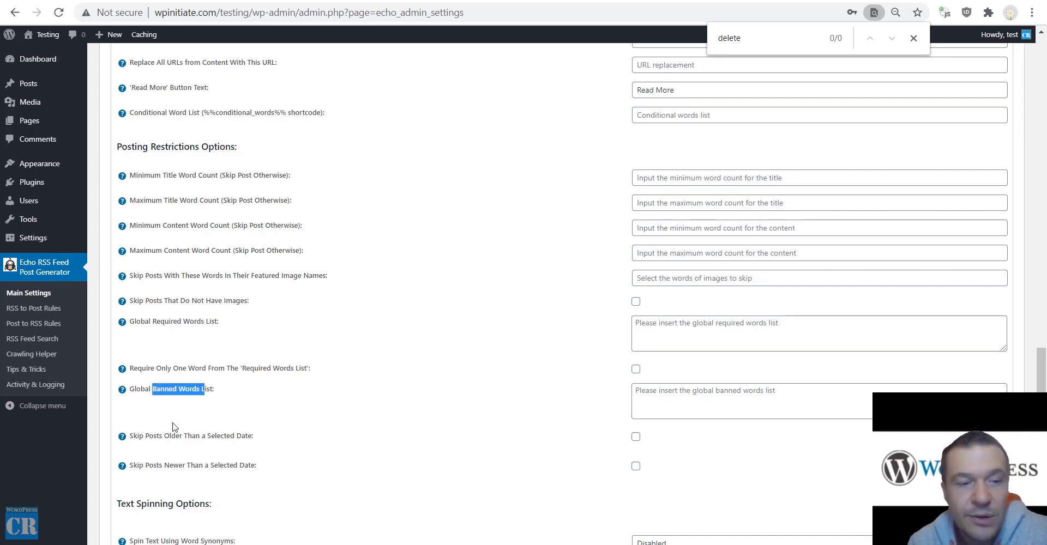
left_click_drag(157, 436, 234, 440)
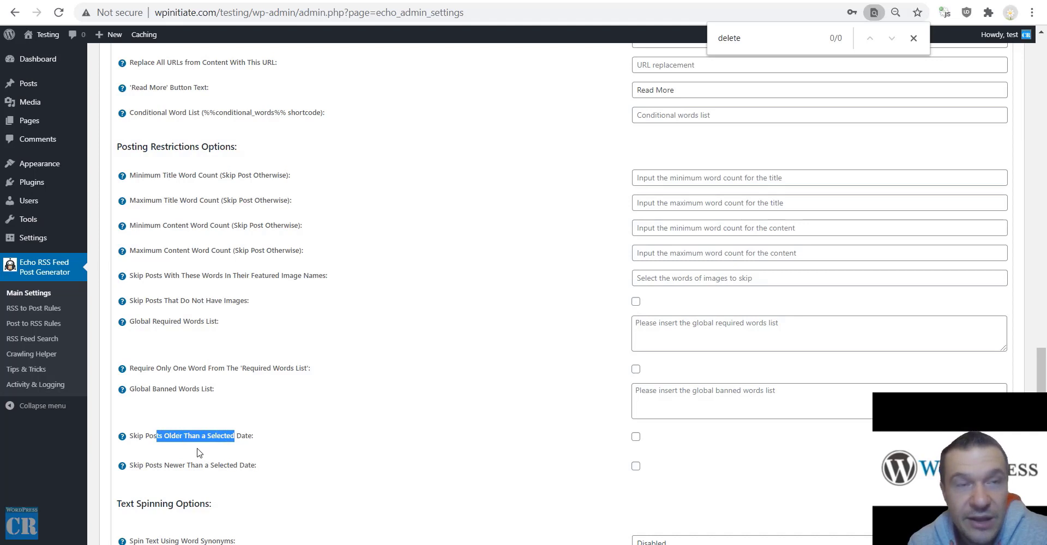
left_click_drag(149, 465, 229, 463)
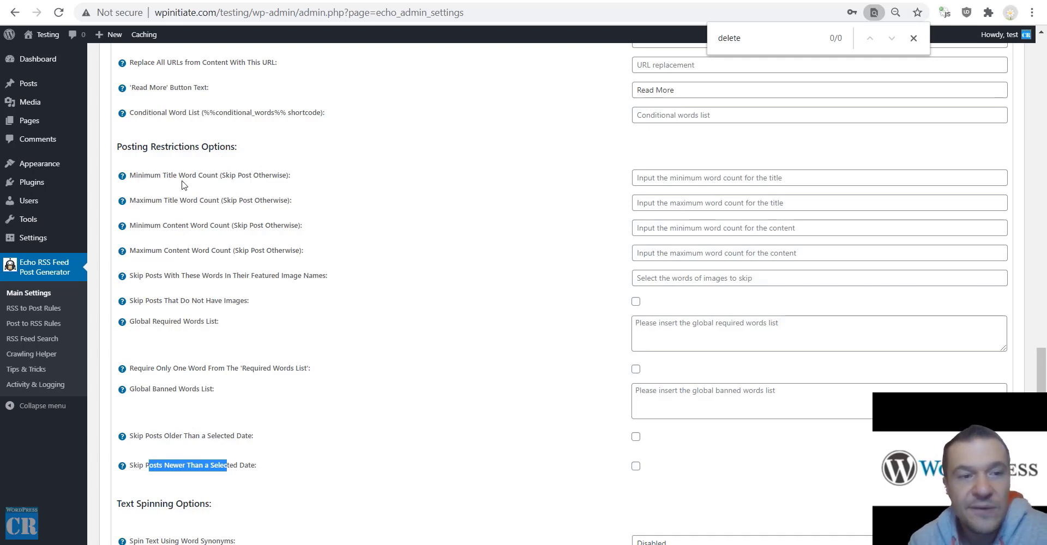
left_click_drag(145, 171, 222, 175)
left_click(644, 177)
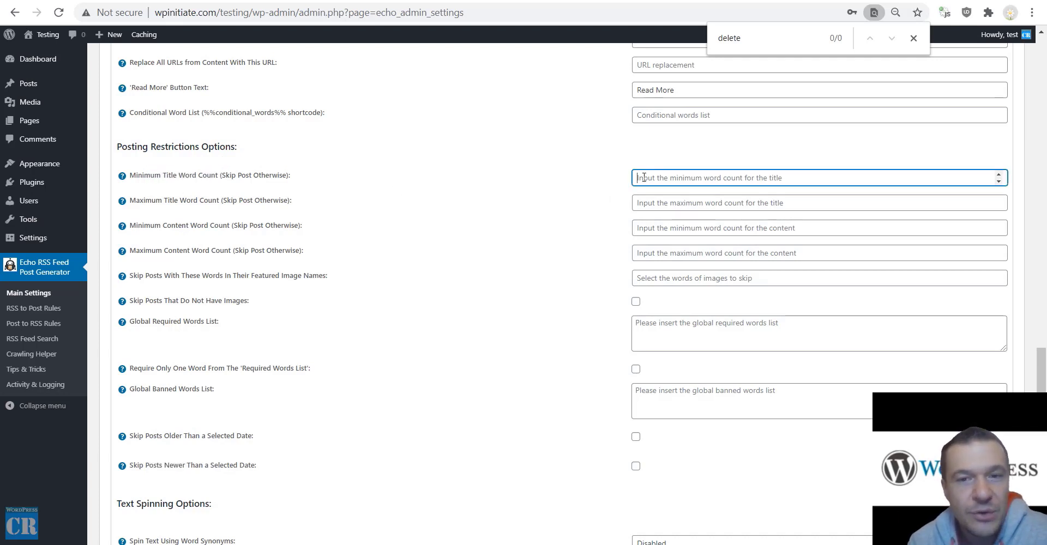
type("200")
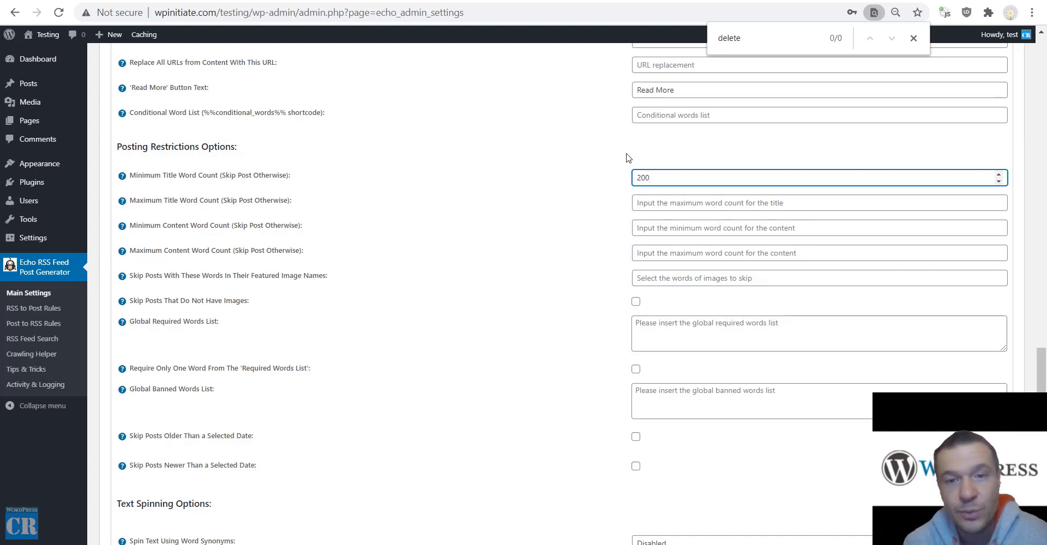
key("ctrl+a")
key("BackSpace")
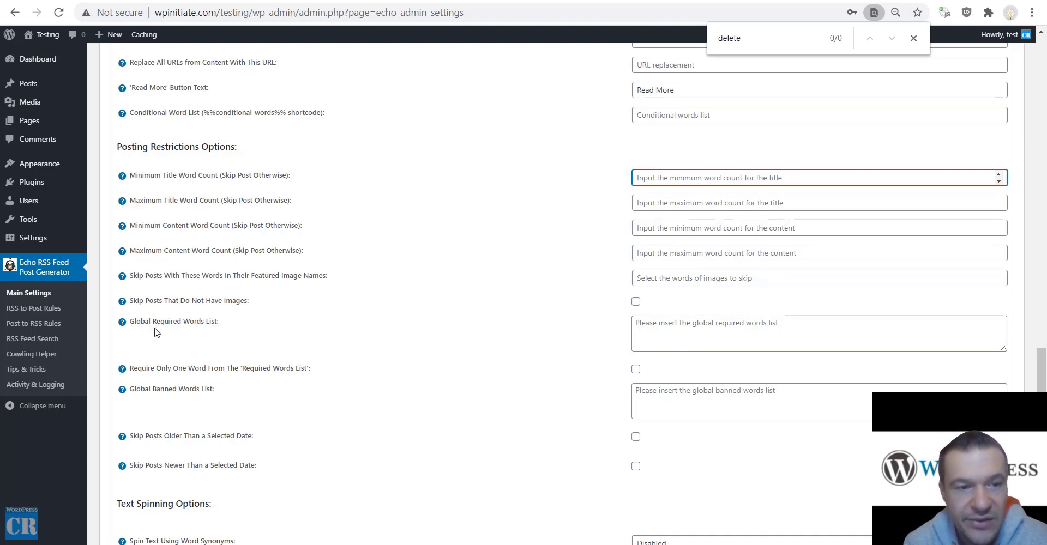
left_click_drag(147, 368, 310, 370)
left_click(656, 331)
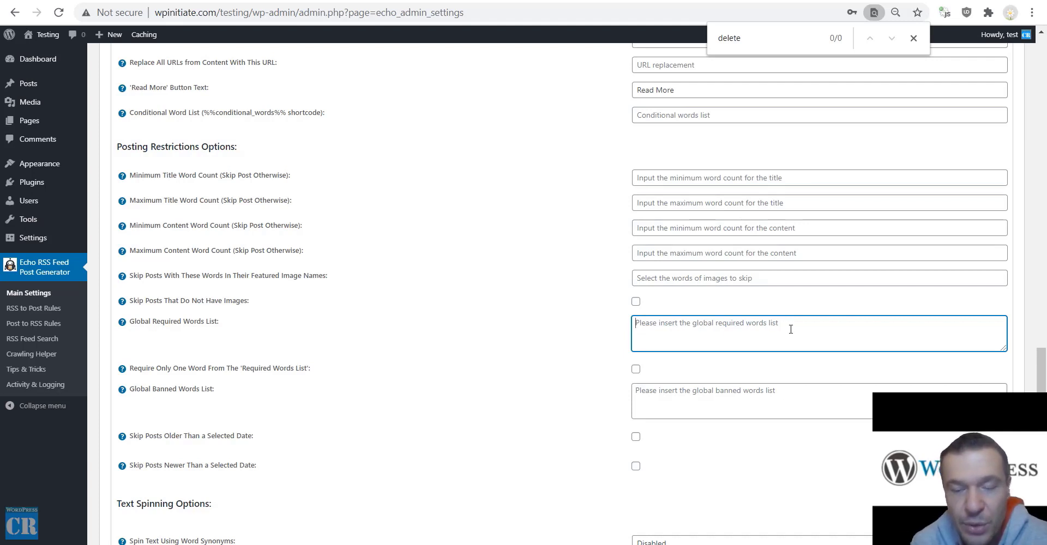
left_click(637, 371)
scroll(563, 378, "down", 3)
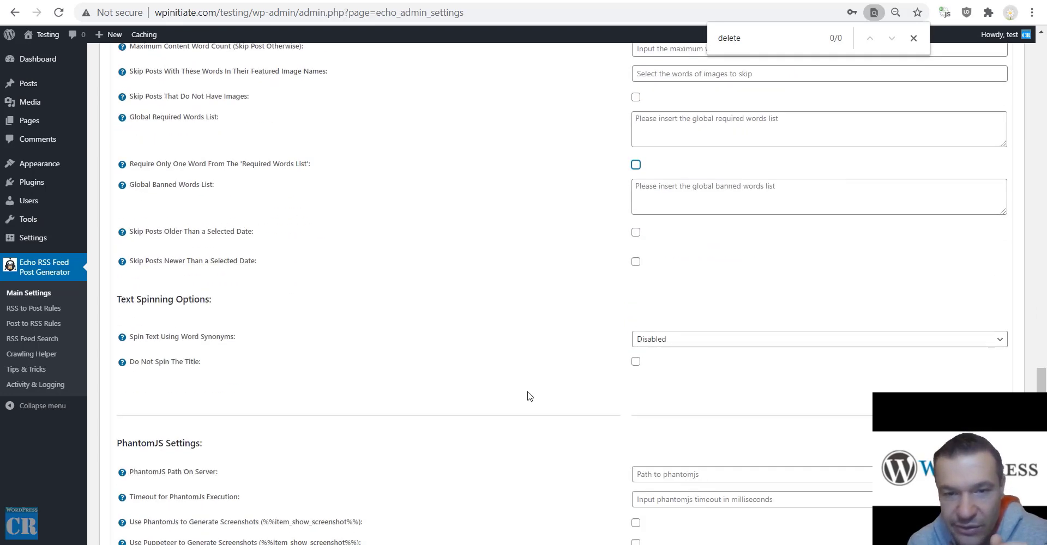
scroll(528, 396, "down", 2)
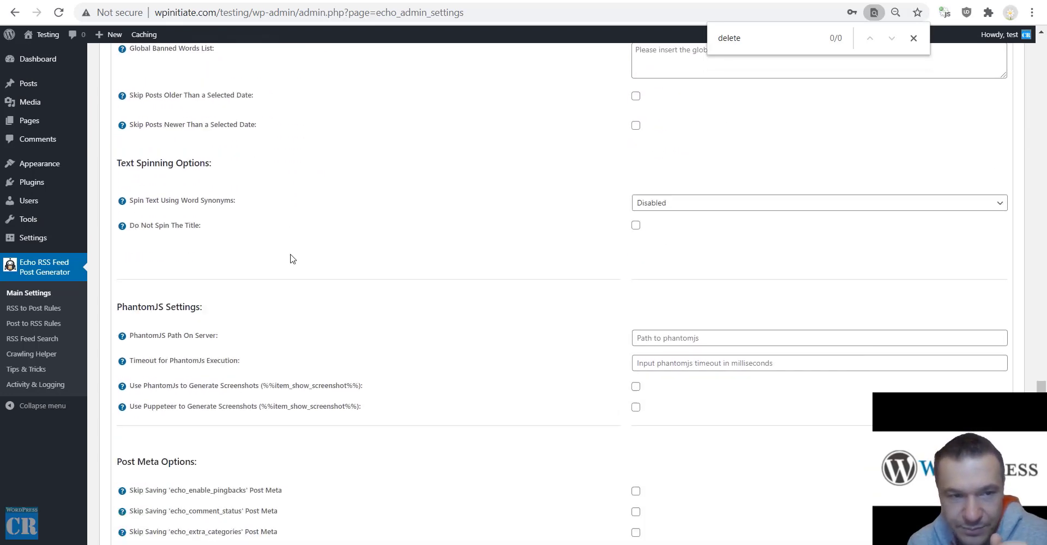
left_click(669, 204)
left_click(664, 227)
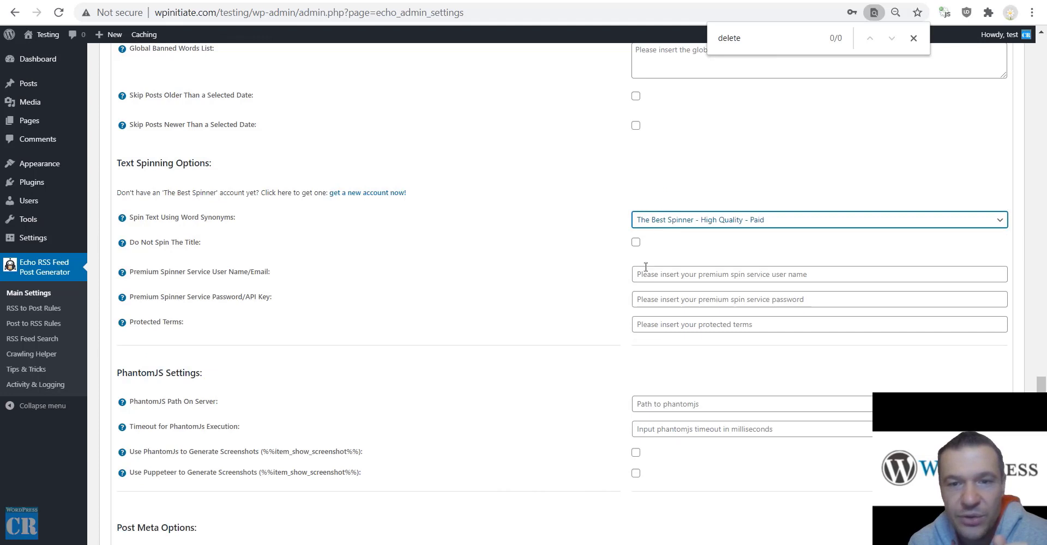
left_click(650, 220)
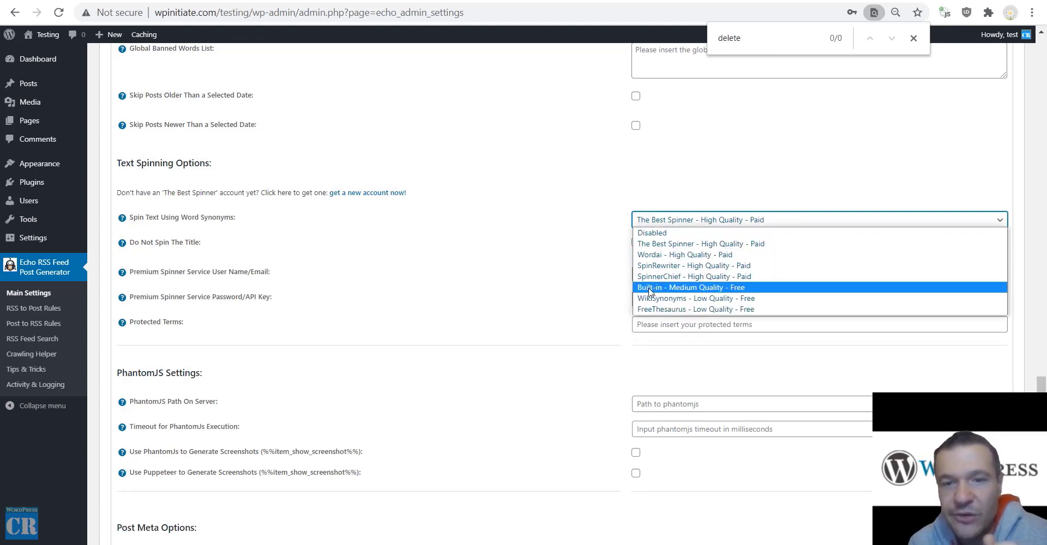
left_click(576, 226)
scroll(569, 251, "down", 2)
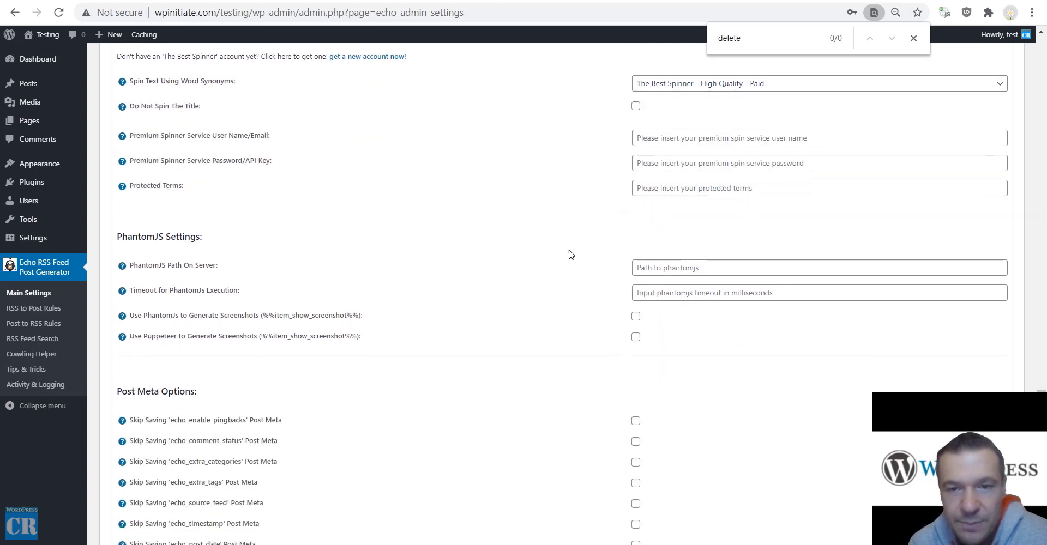
left_click(658, 84)
left_click(659, 95)
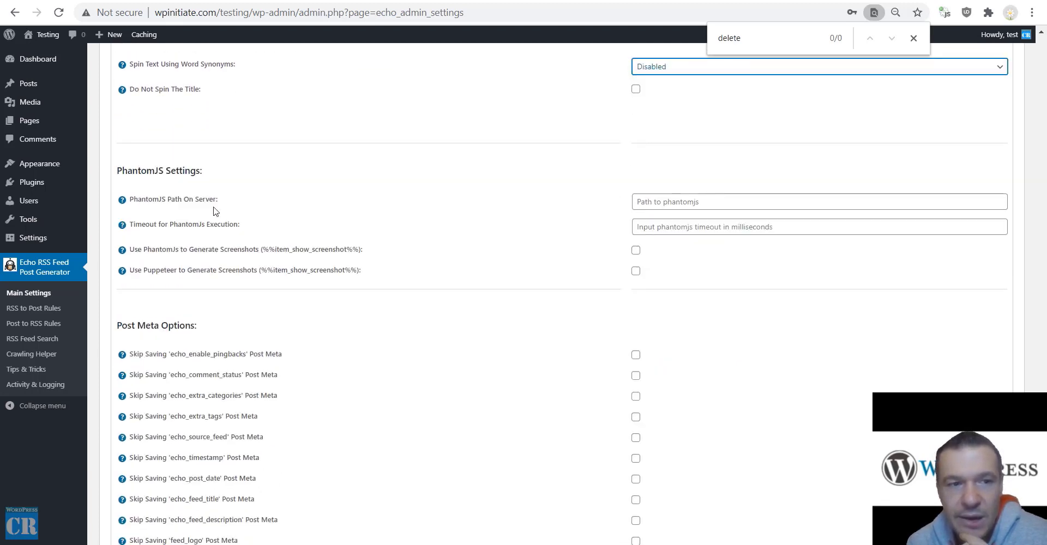
left_click(659, 200)
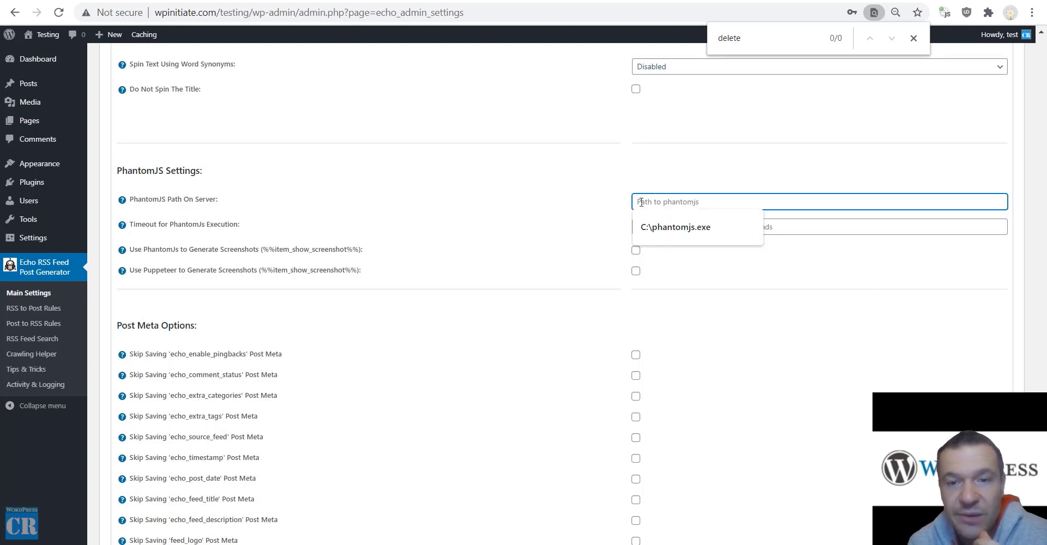
left_click(504, 227)
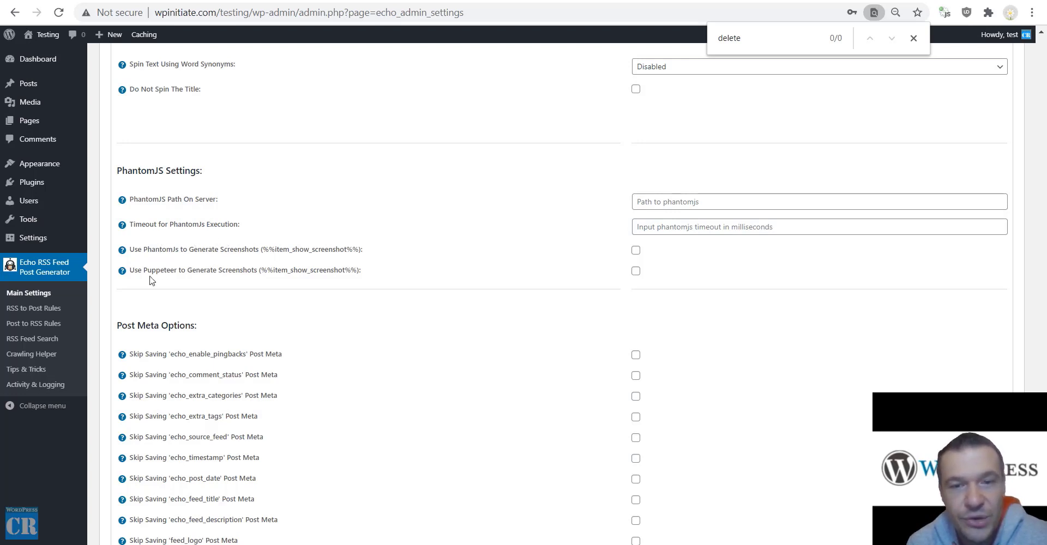
left_click_drag(264, 271, 359, 271)
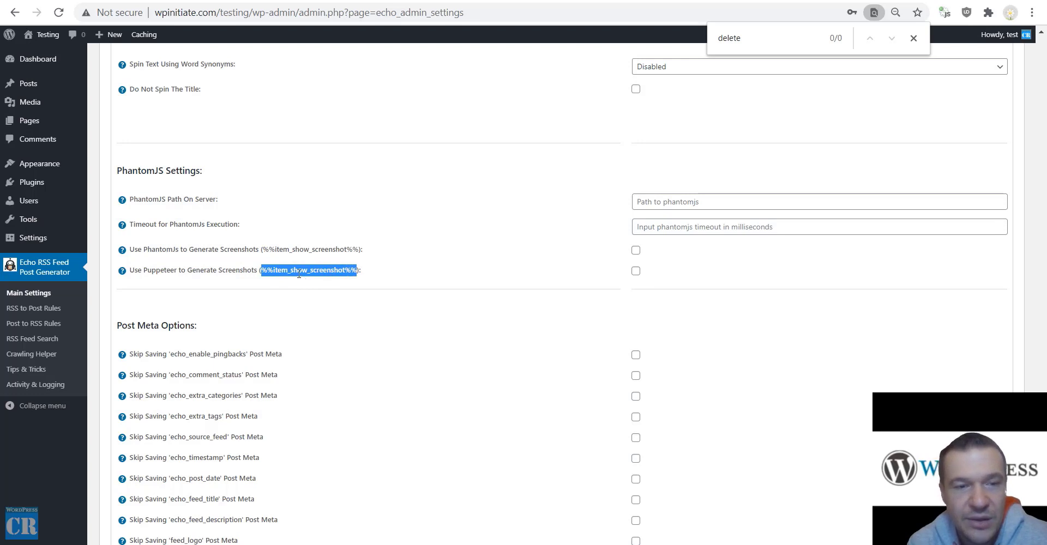
scroll(294, 307, "down", 1)
scroll(294, 307, "down", 3)
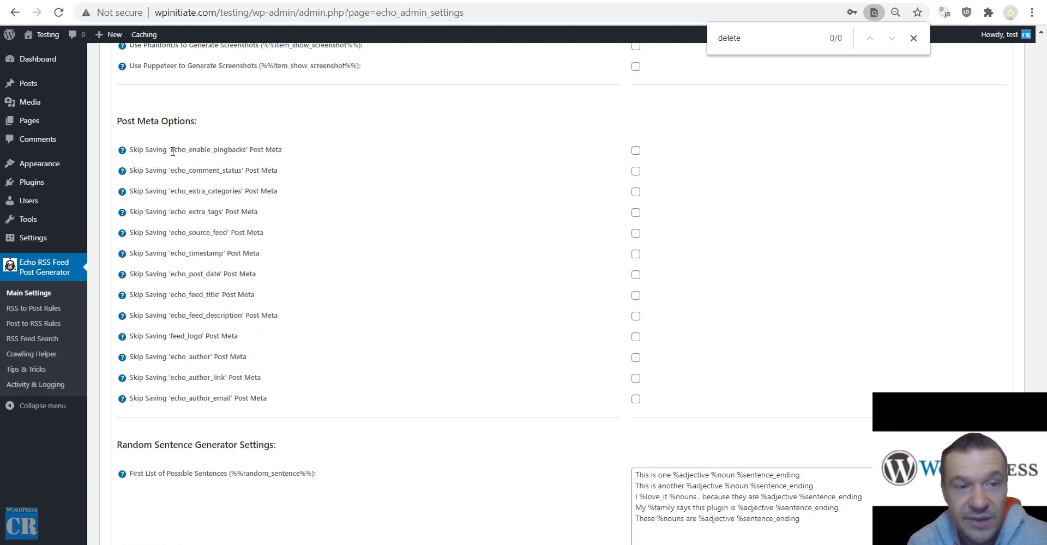
left_click_drag(169, 150, 246, 154)
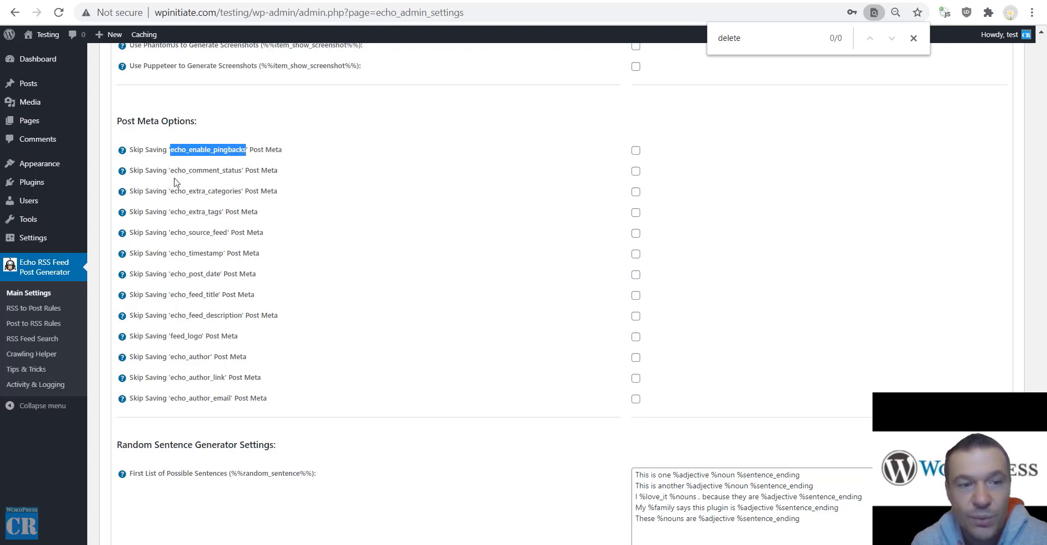
left_click(190, 385)
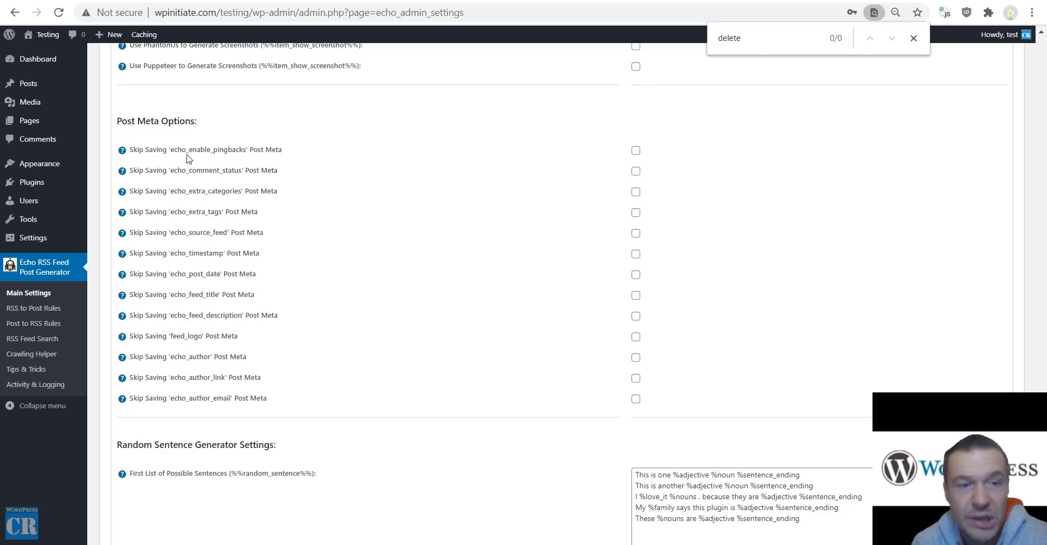
scroll(248, 327, "down", 4)
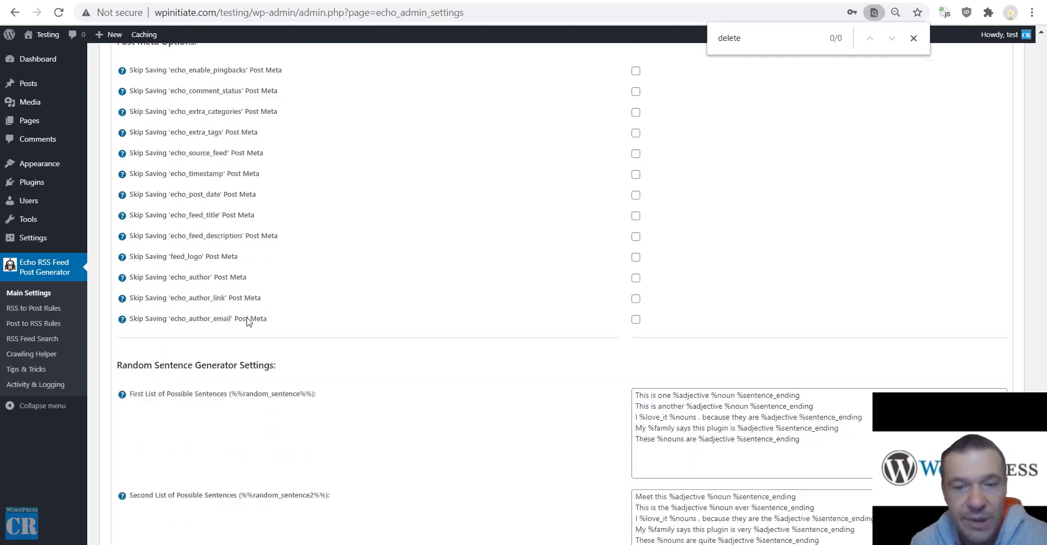
scroll(259, 285, "up", 4)
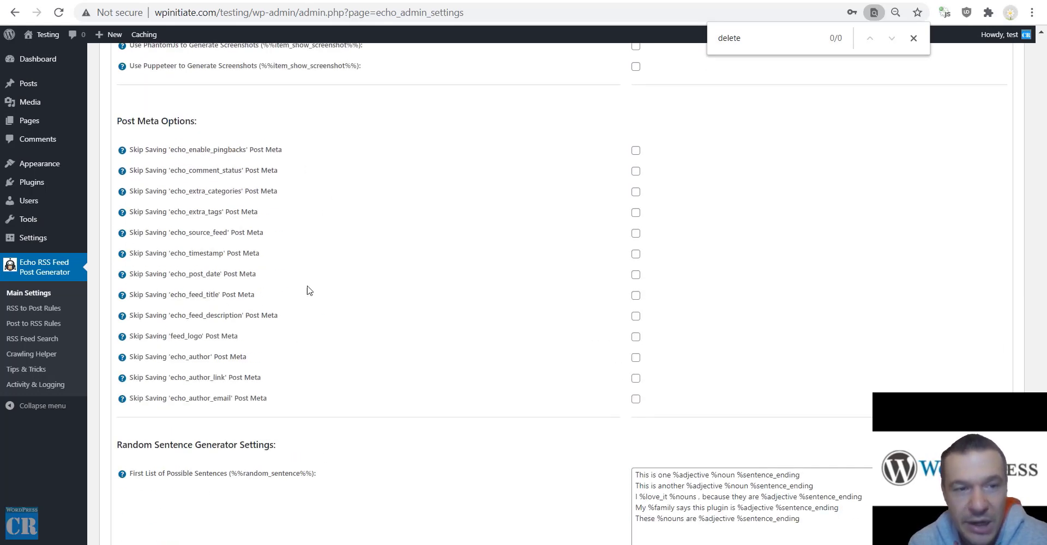
scroll(196, 350, "down", 7)
scroll(188, 290, "up", 3)
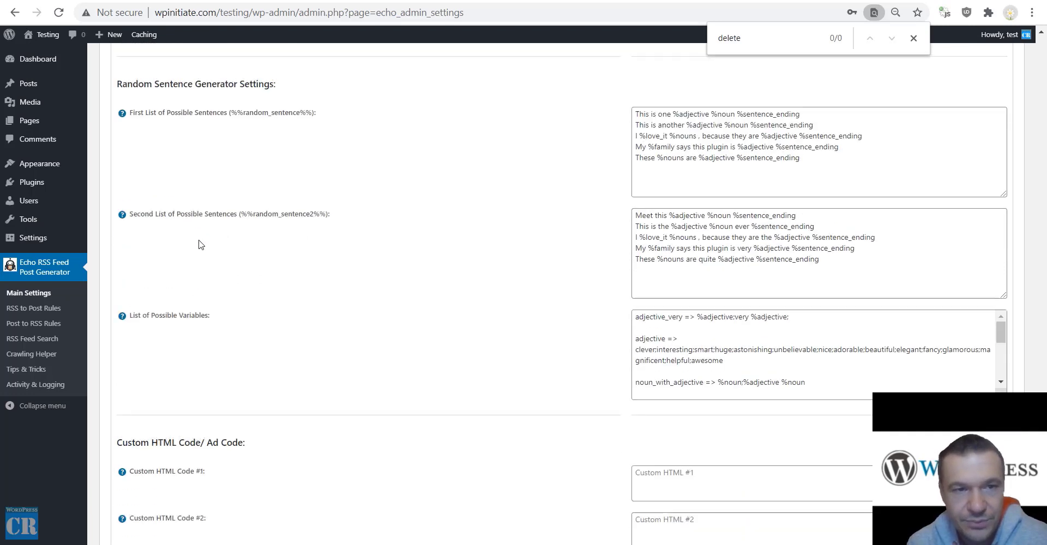
left_click_drag(117, 173, 274, 173)
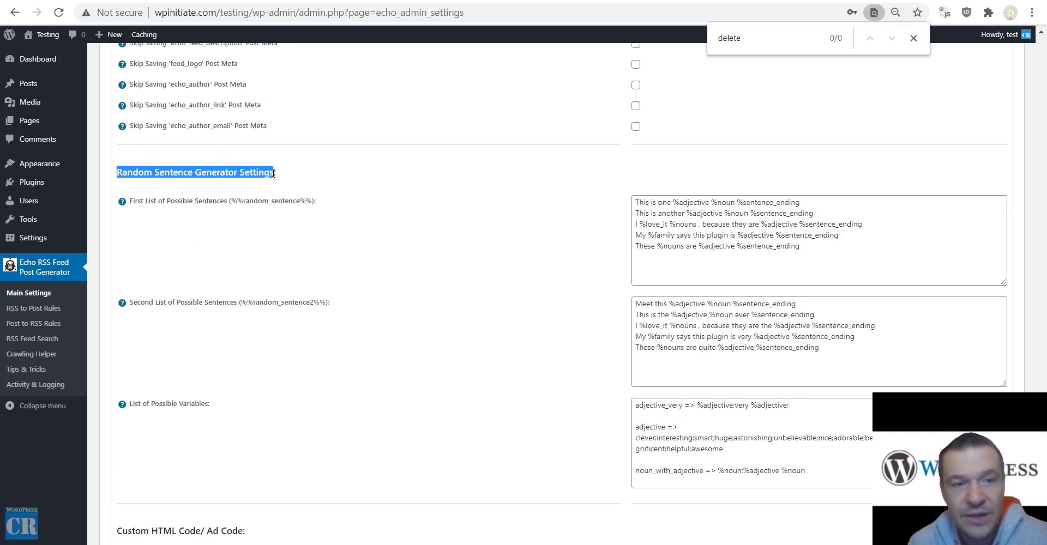
left_click_drag(231, 200, 311, 200)
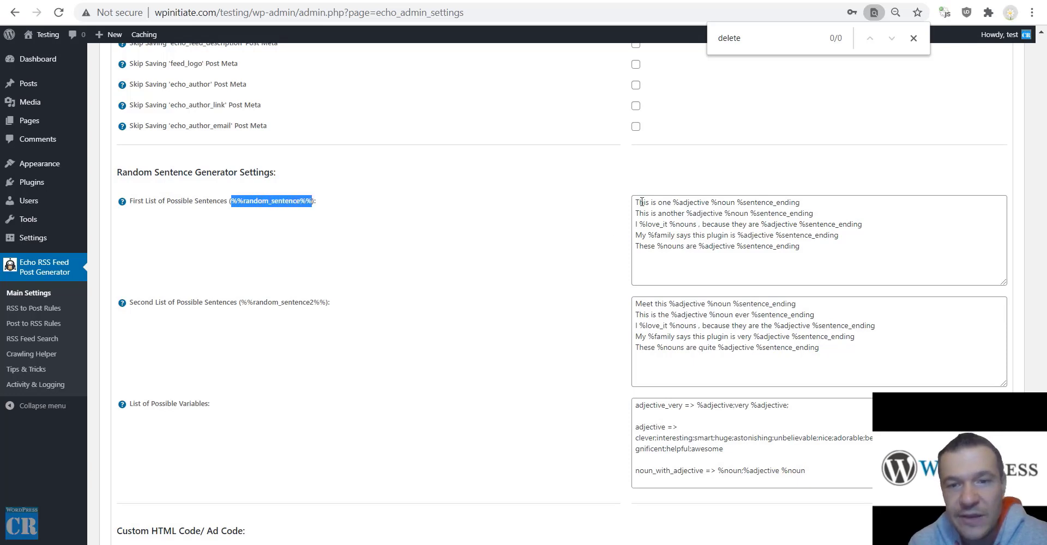
left_click_drag(637, 202, 810, 205)
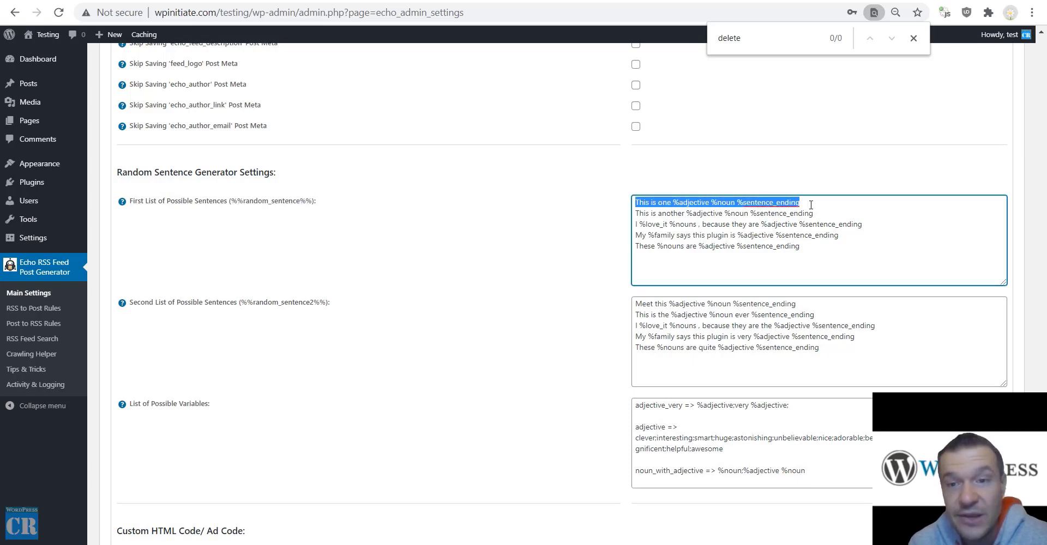
left_click(642, 212)
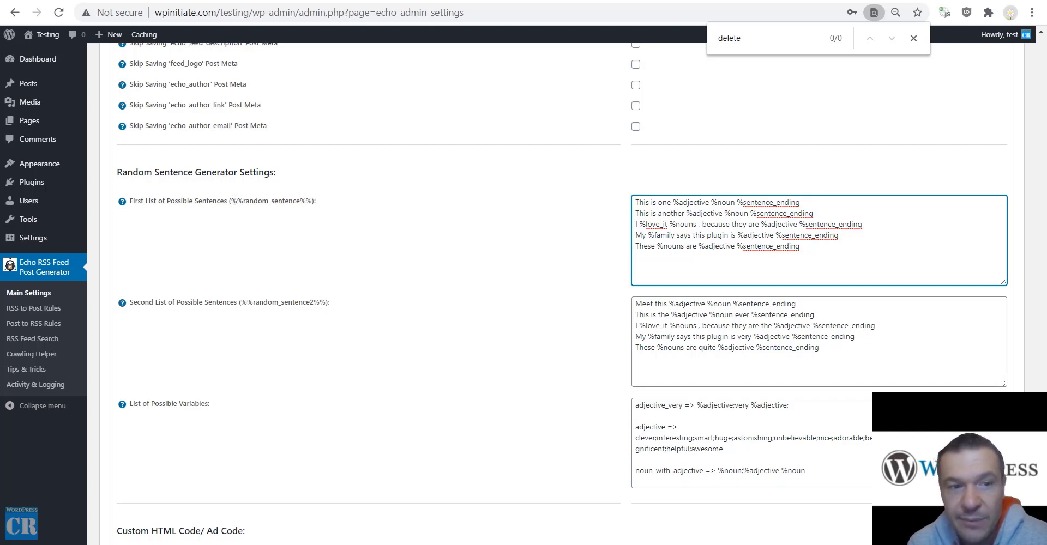
left_click_drag(231, 200, 313, 200)
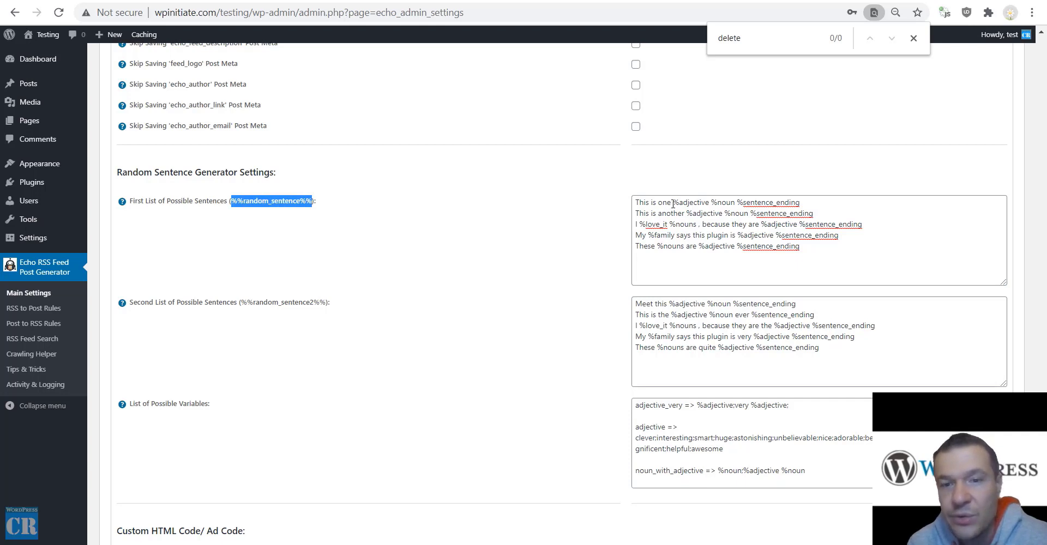
left_click_drag(673, 203, 710, 202)
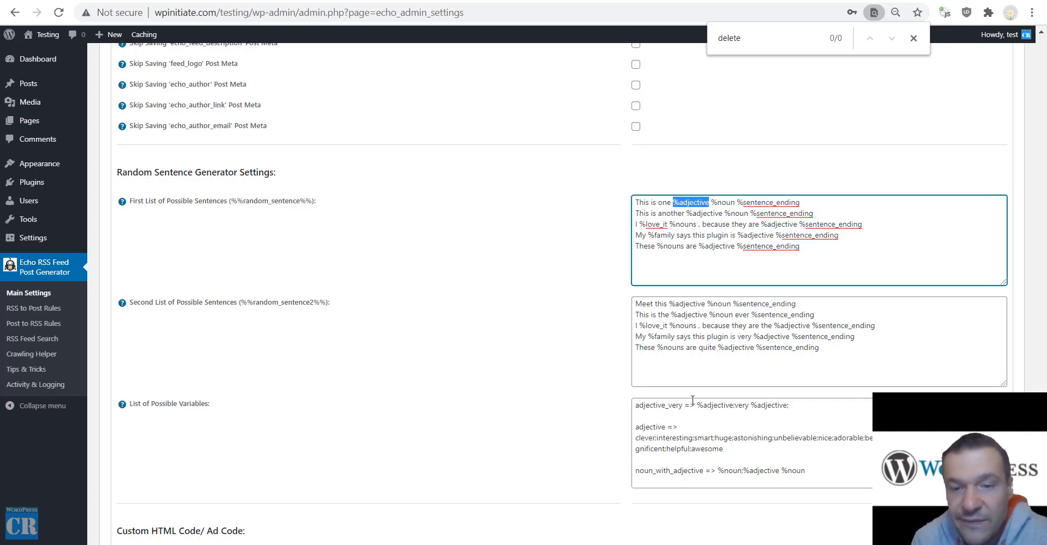
left_click_drag(685, 407, 633, 406)
left_click(660, 409)
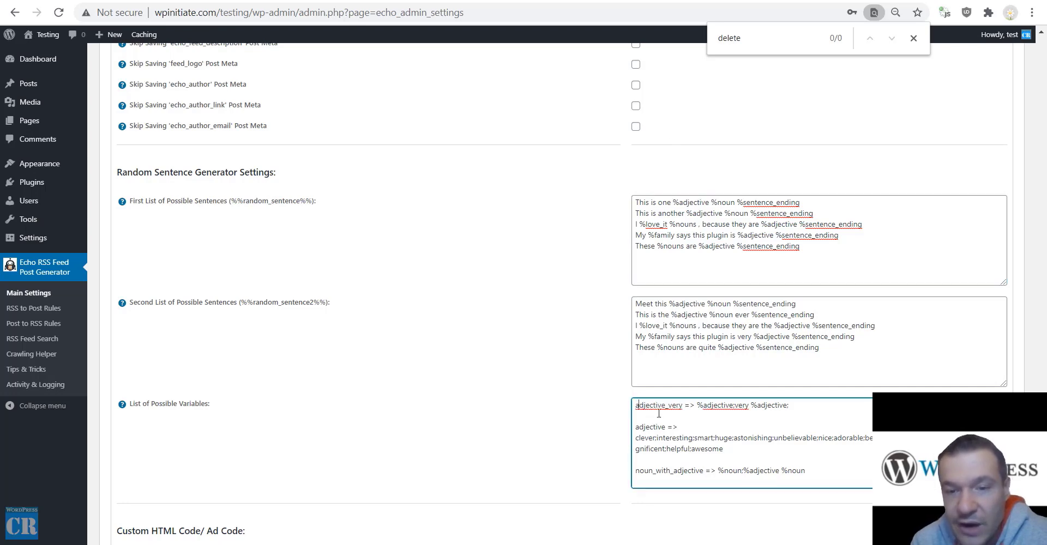
scroll(660, 405, "down", 1)
scroll(661, 406, "up", 2)
scroll(577, 477, "down", 4)
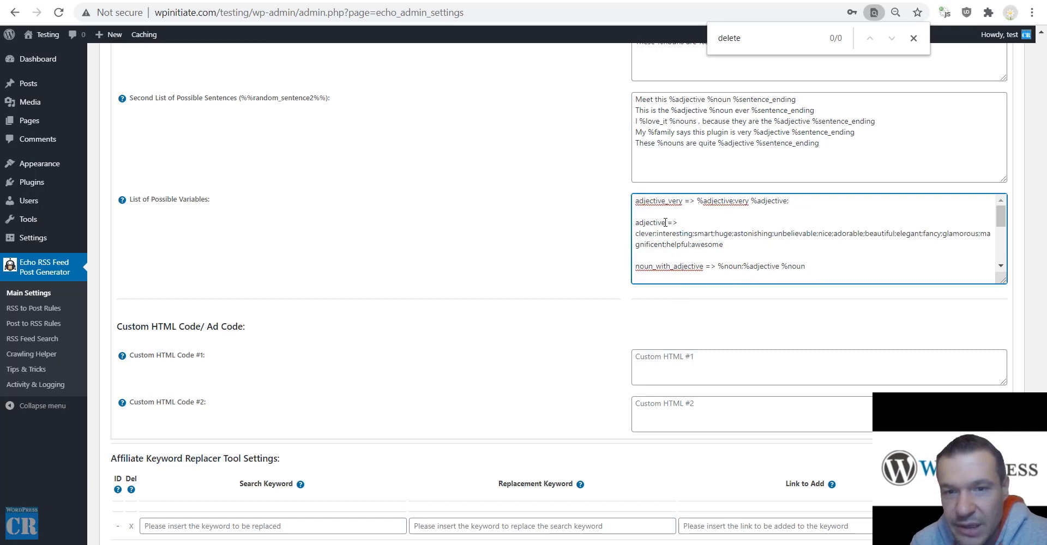
left_click_drag(666, 222, 634, 226)
scroll(616, 243, "up", 3)
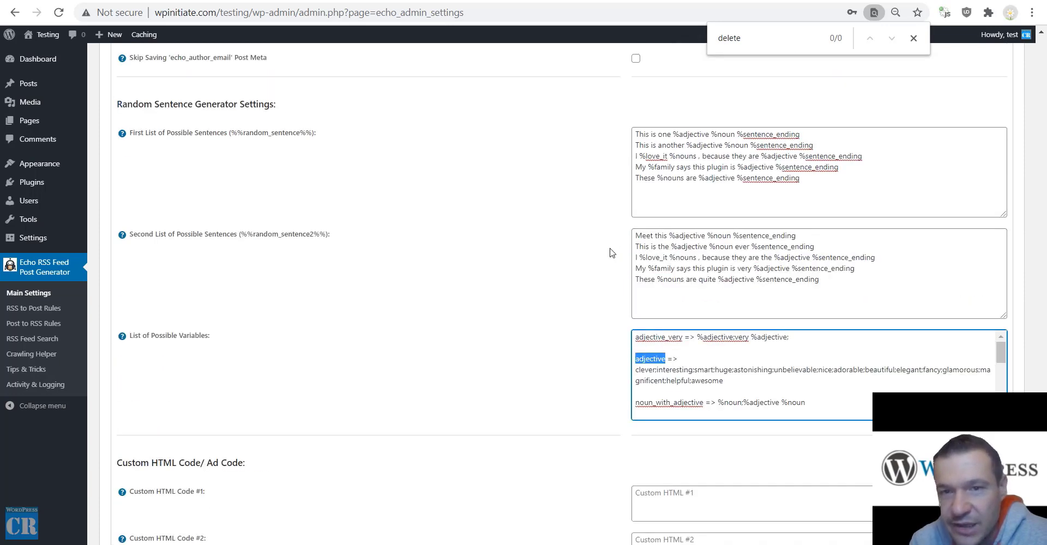
left_click_drag(671, 136, 712, 136)
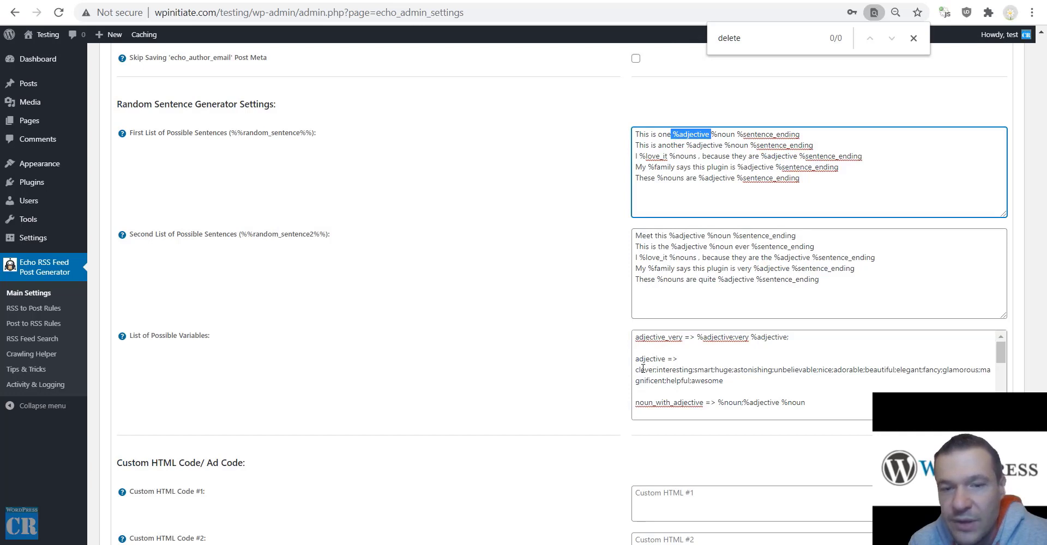
left_click_drag(639, 369, 724, 378)
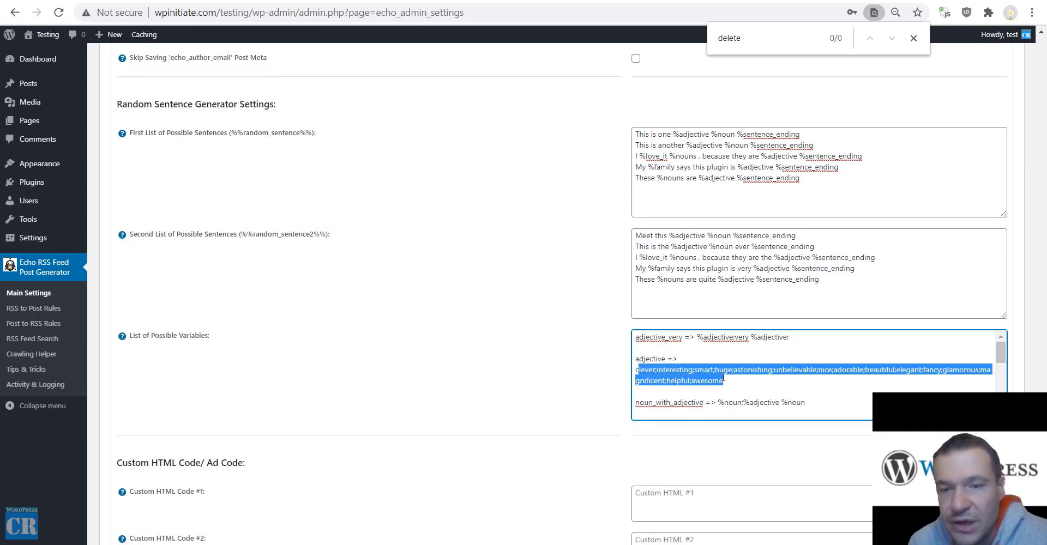
left_click(718, 376)
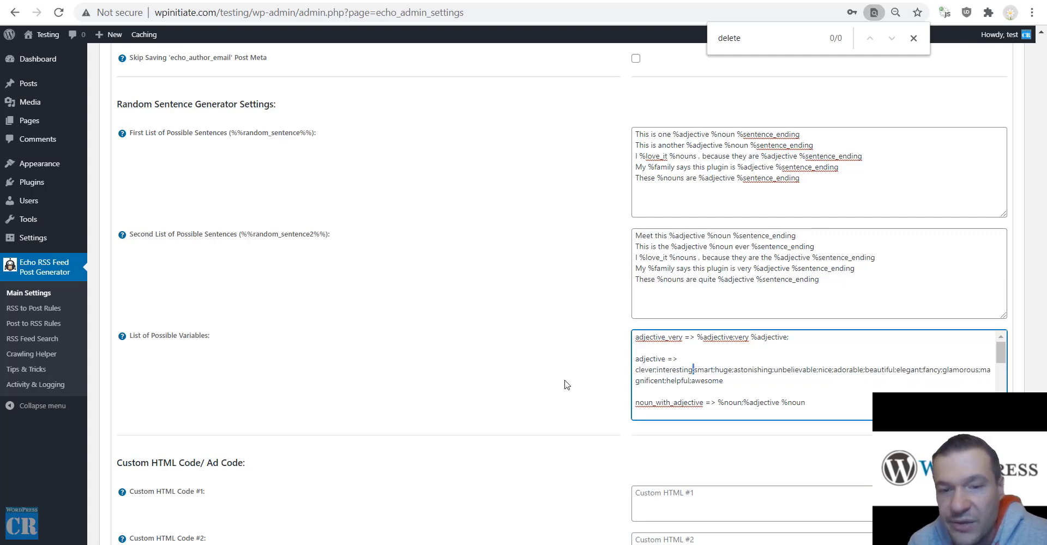
scroll(567, 385, "down", 6)
mouse_move(124, 154)
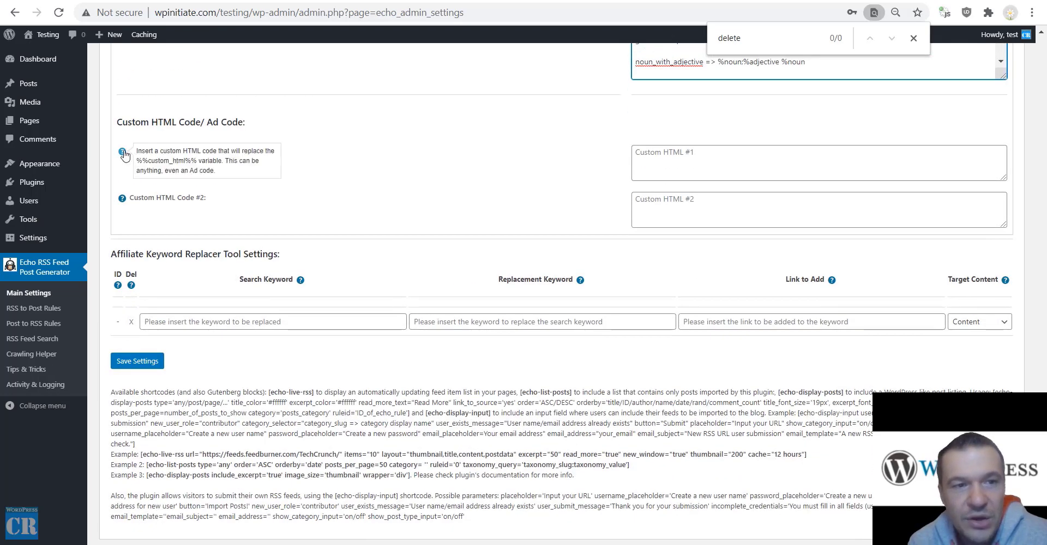
left_click_drag(141, 162, 197, 165)
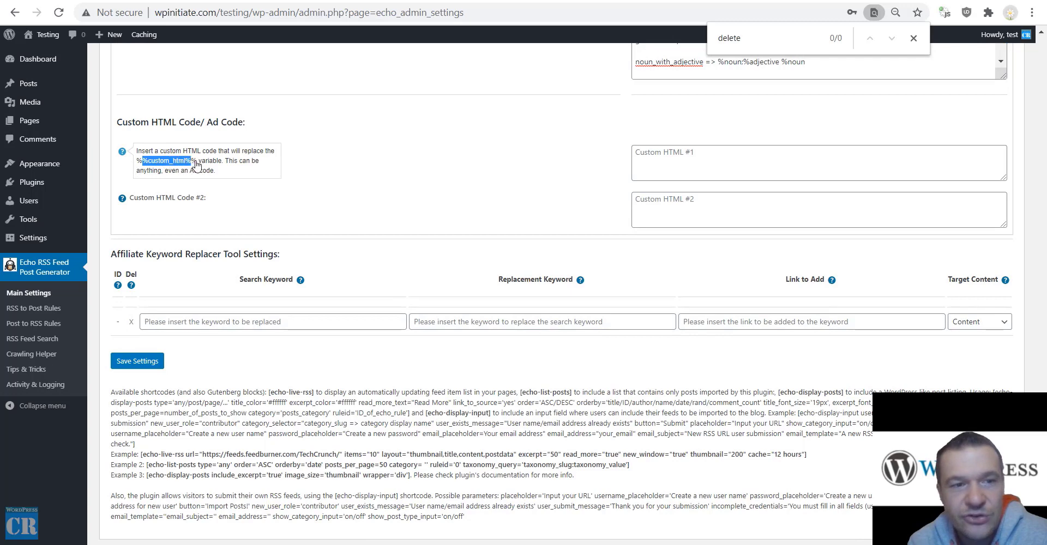
mouse_move(122, 199)
left_click_drag(143, 208, 193, 210)
left_click(689, 159)
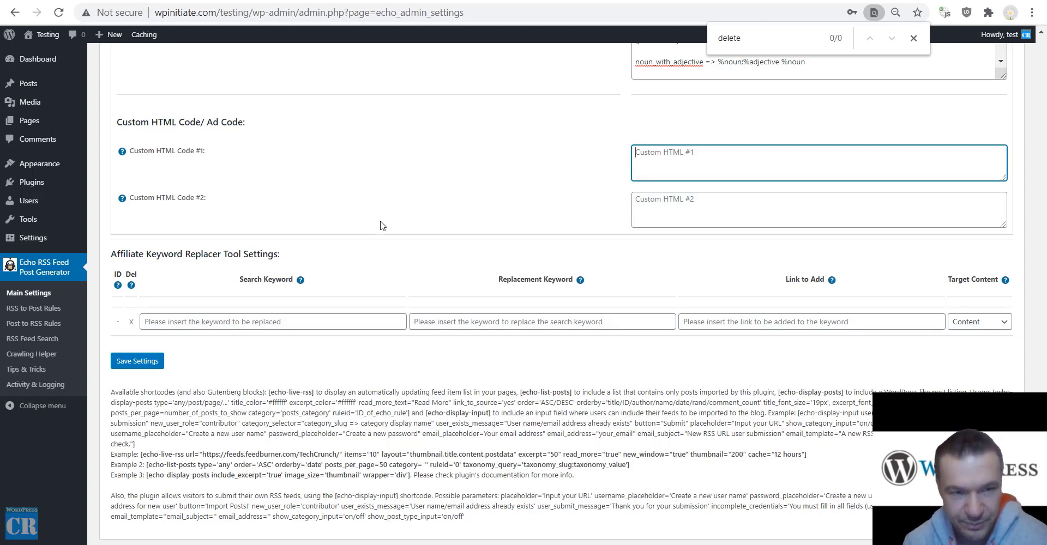
scroll(181, 229, "down", 1)
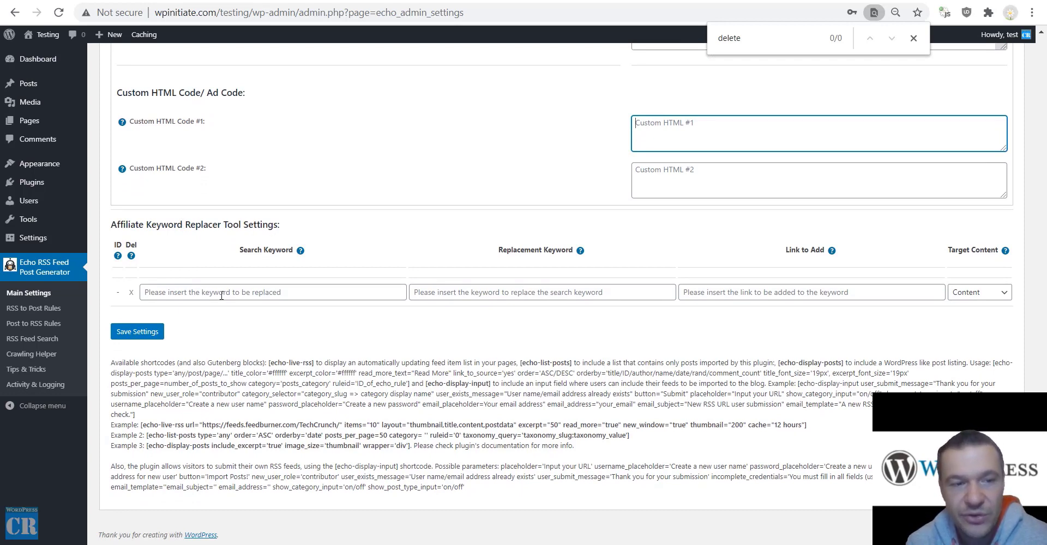
left_click(249, 292)
left_click(507, 292)
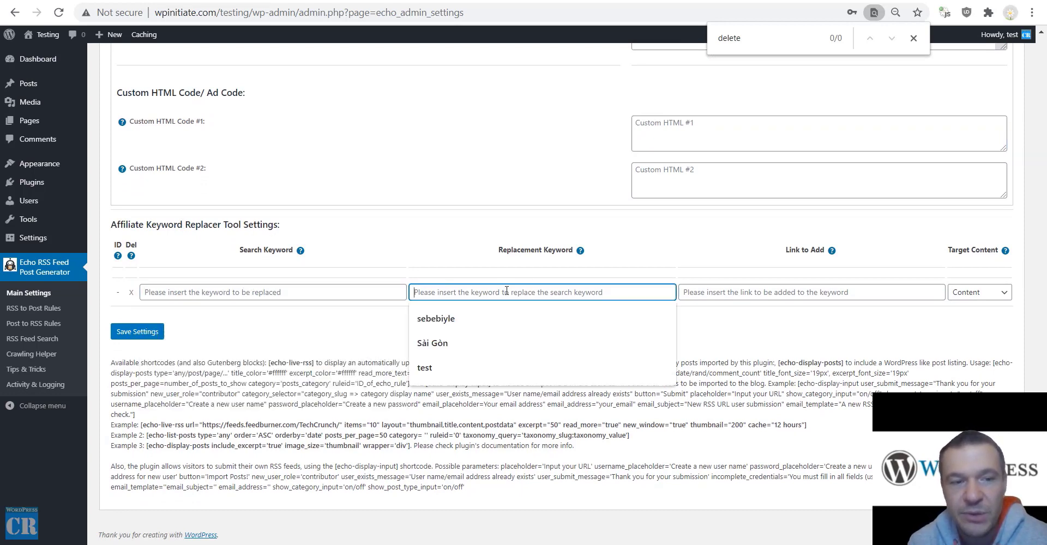
left_click(718, 263)
left_click(989, 294)
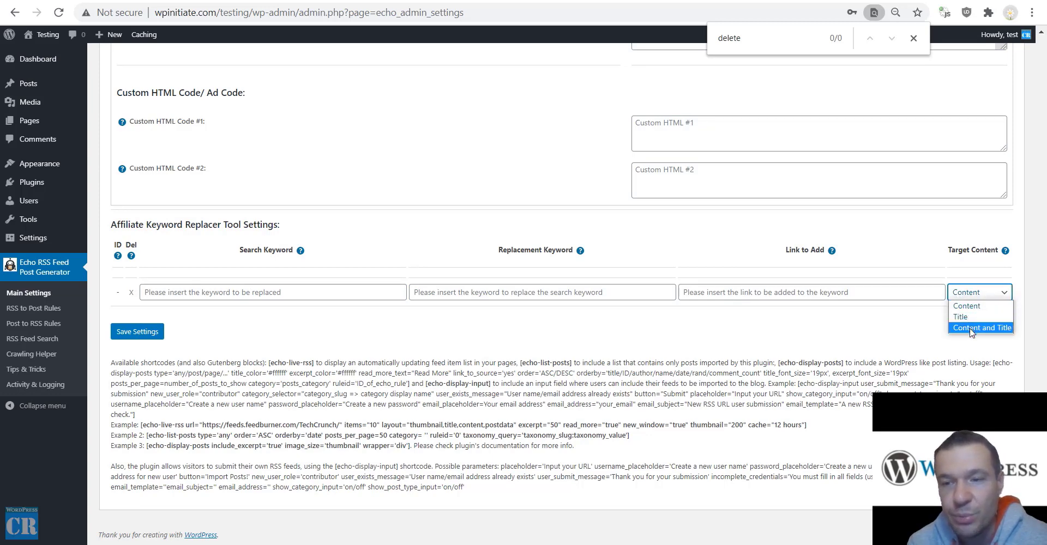
left_click(756, 347)
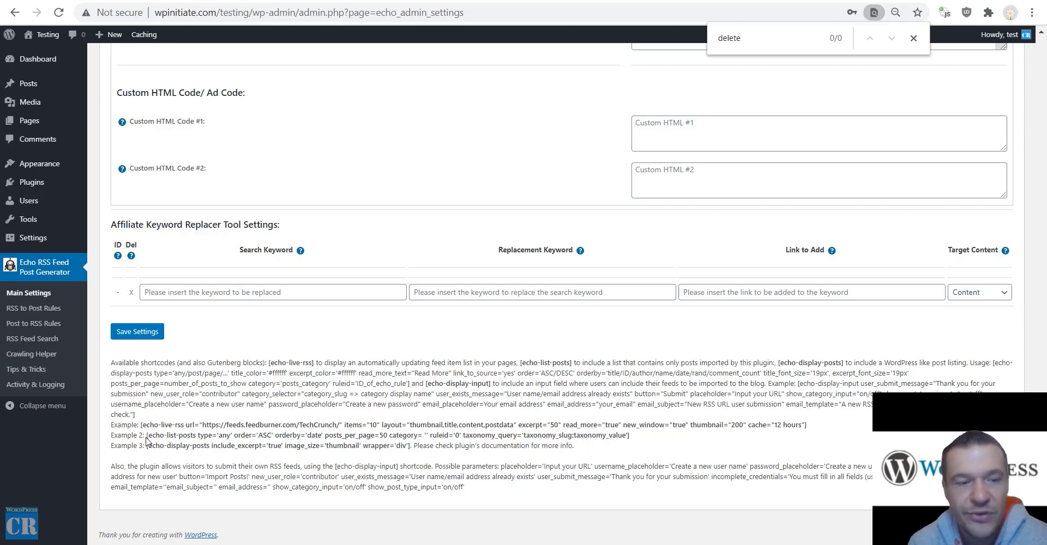
left_click_drag(146, 435, 210, 447)
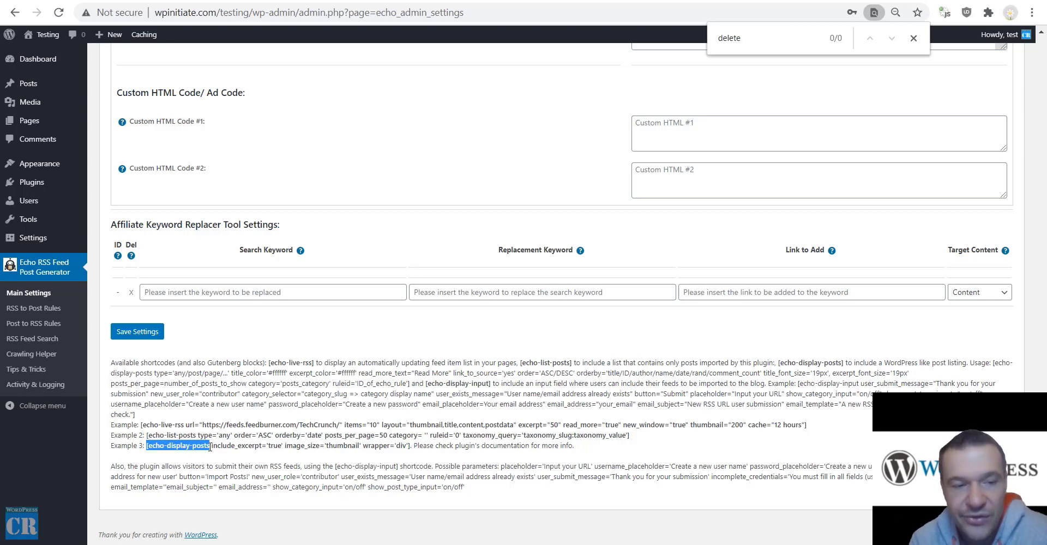
left_click_drag(140, 425, 819, 432)
Copy the echo-live-rss example shortcode and start a new post from All Posts.
right_click(799, 424)
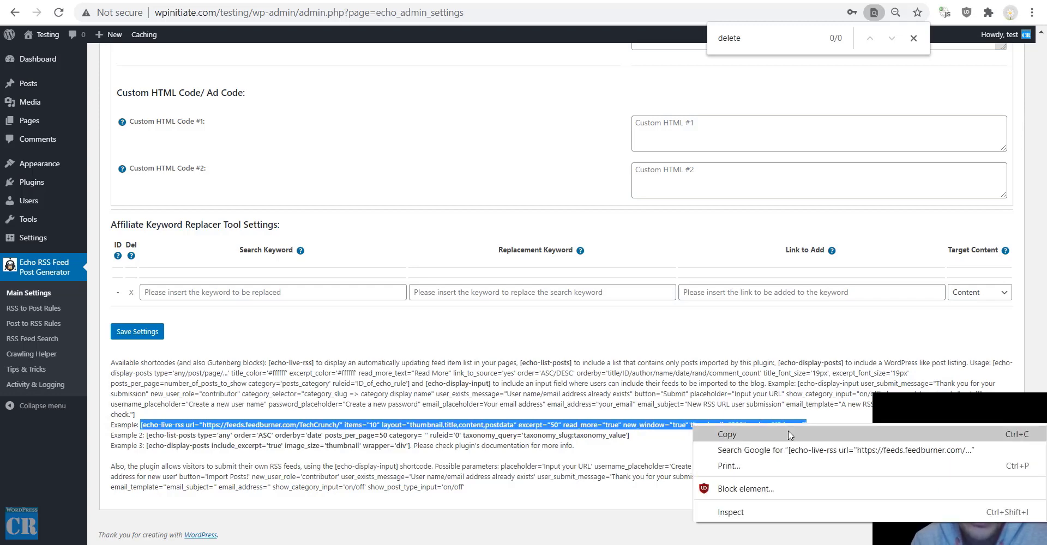
left_click(781, 434)
mouse_move(33, 83)
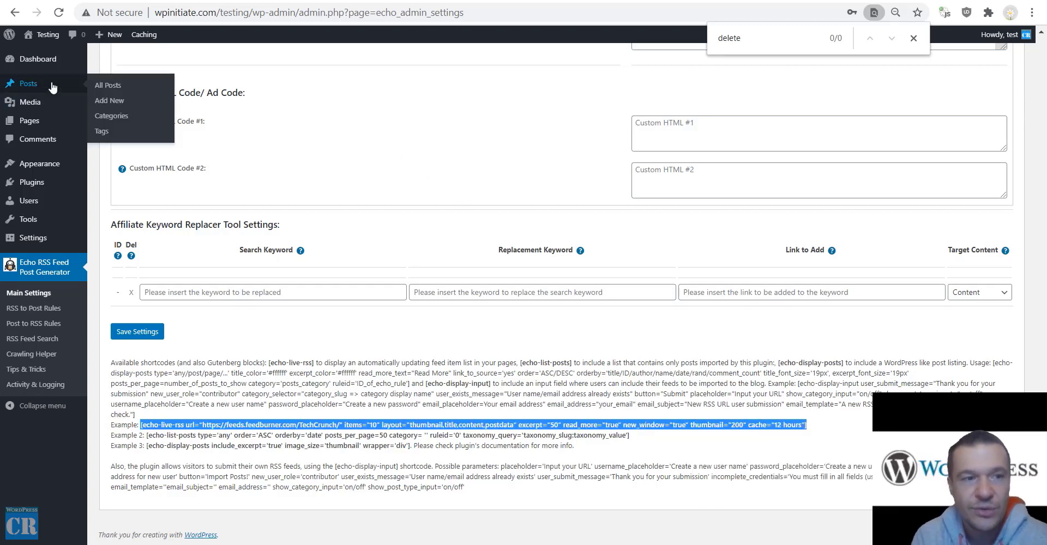
left_click(107, 85)
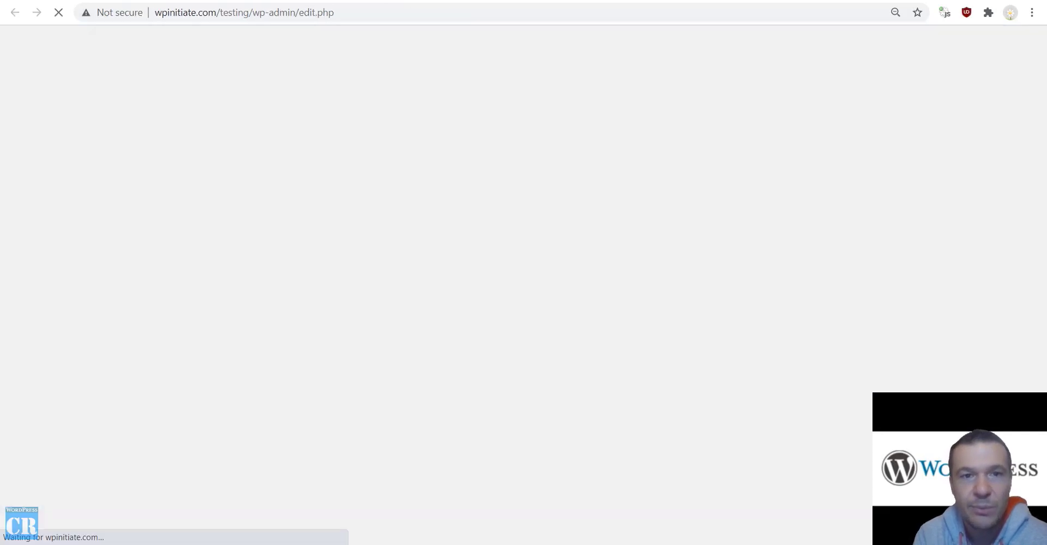
left_click(149, 63)
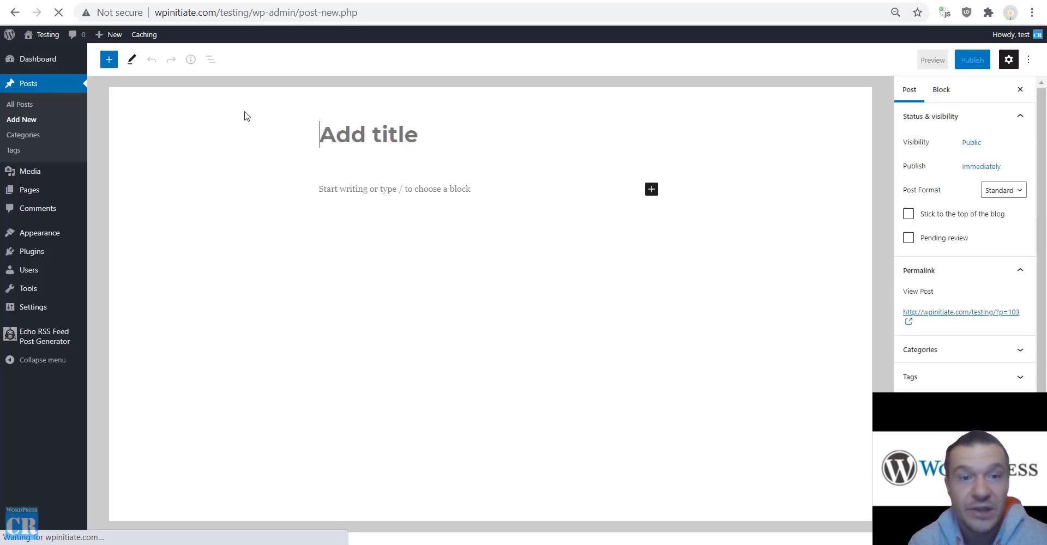
Title the new post 'test' and paste the echo-live-rss shortcode into its body.
type("test")
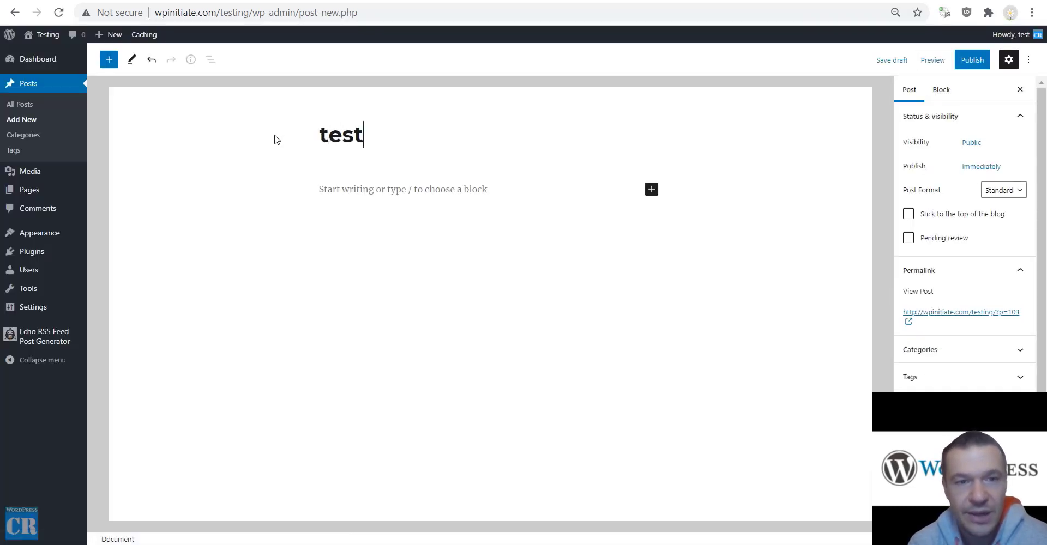
left_click(352, 189)
key("ctrl+v")
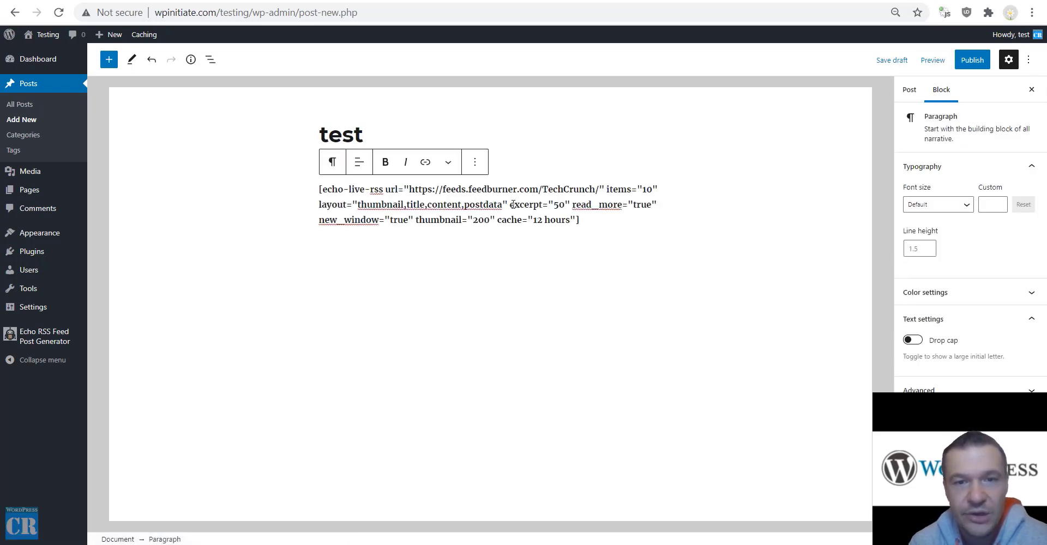
key("ctrl+a")
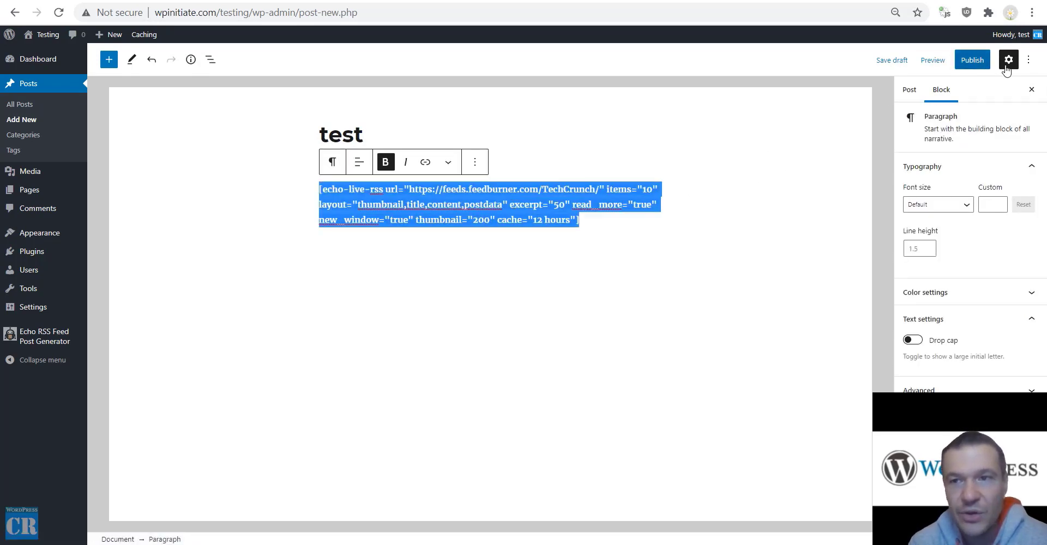
In the Code editor, replace the paragraph and bold markup with the bare shortcode, then publish.
left_click(1028, 60)
left_click(927, 250)
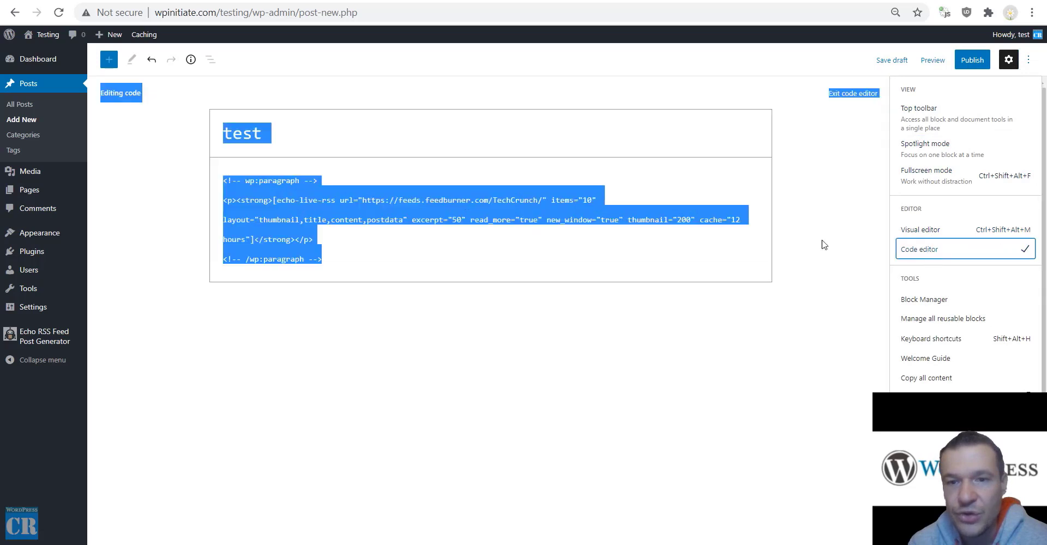
left_click(270, 210)
left_click(258, 190)
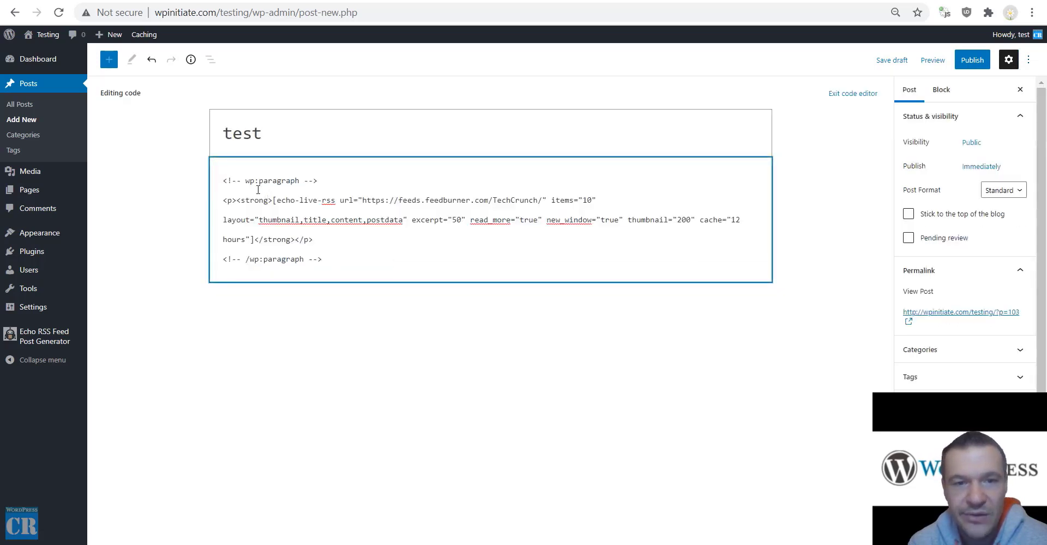
left_click_drag(227, 203, 273, 201)
key("ctrl+a")
key("ctrl+v")
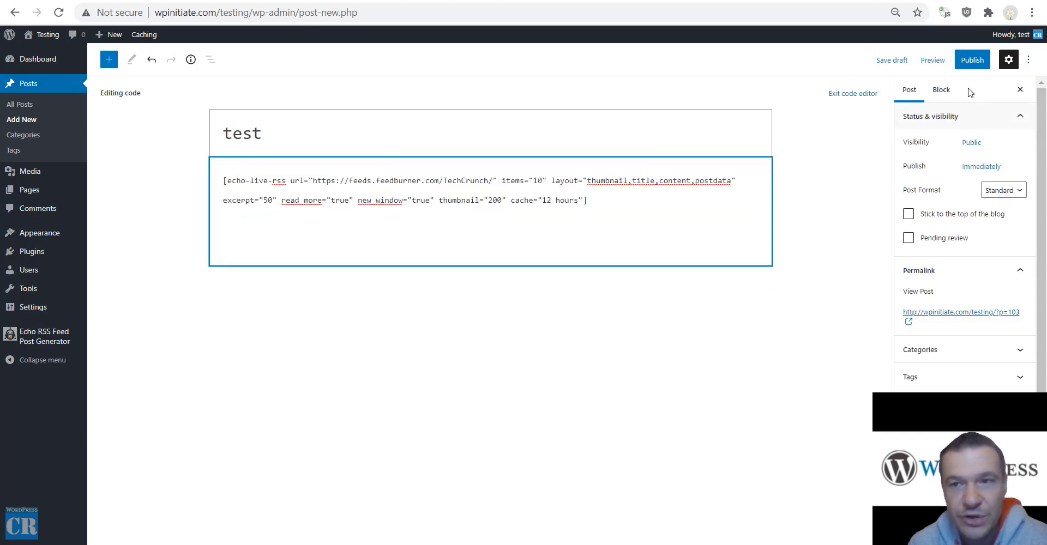
left_click(972, 60)
left_click(935, 60)
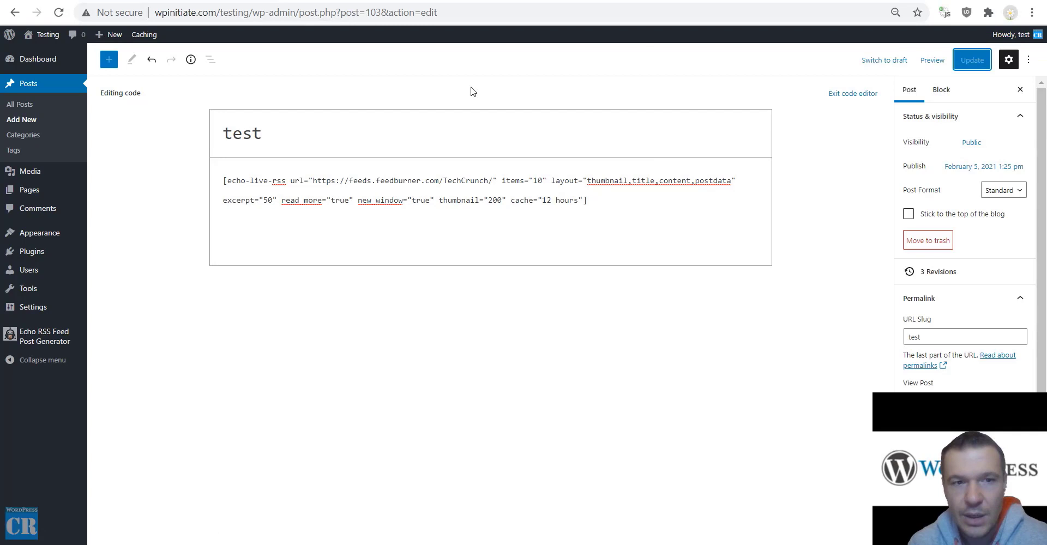
Retitle the post 'test2', update it, and check the old /test/ address.
left_click(284, 135)
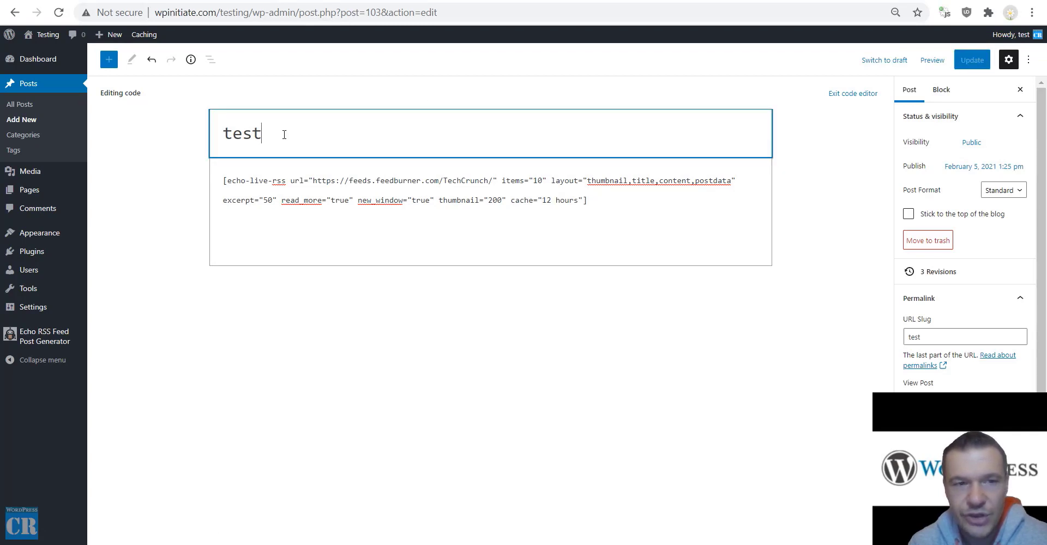
type("2")
left_click(963, 60)
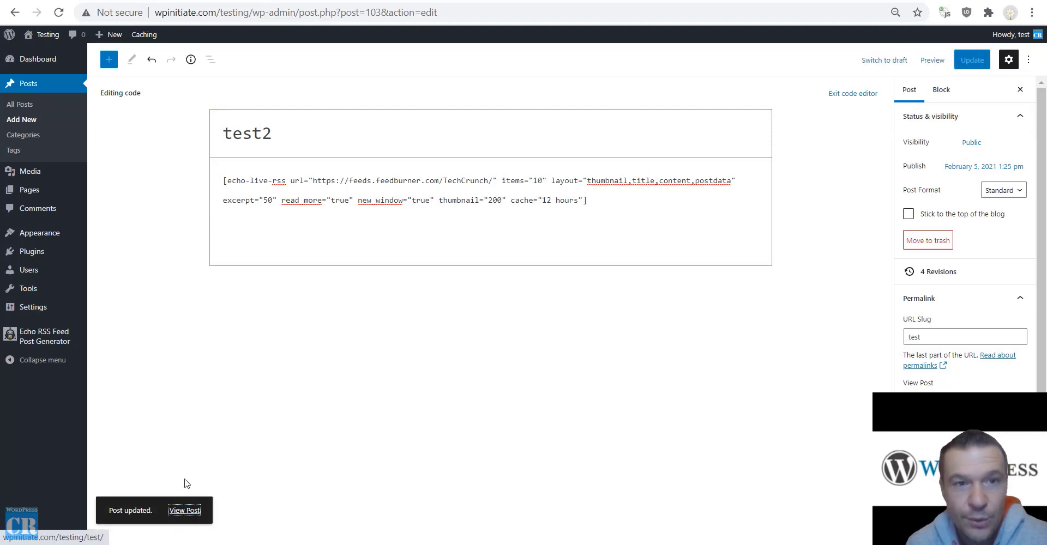
left_click(469, 1)
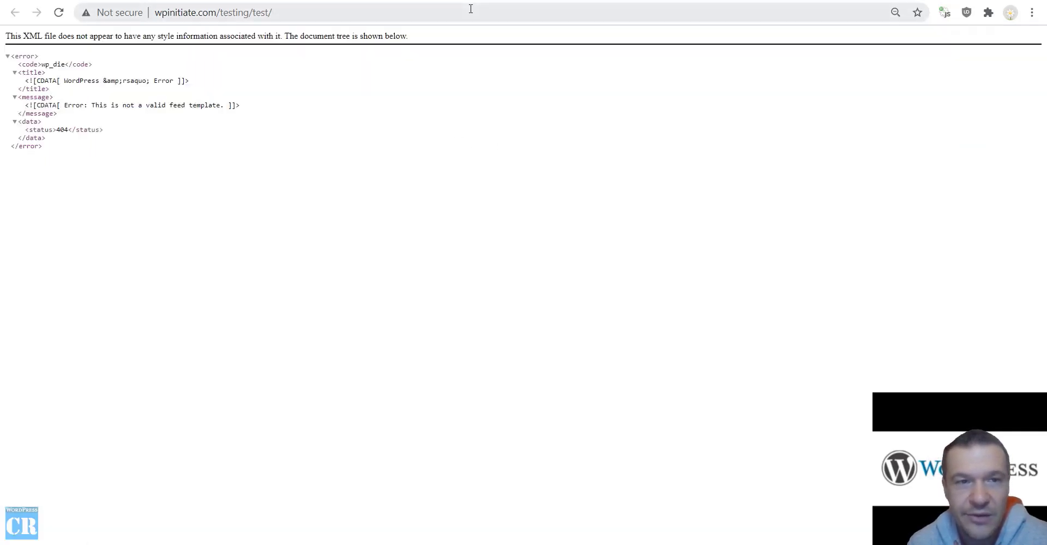
left_click(381, 1)
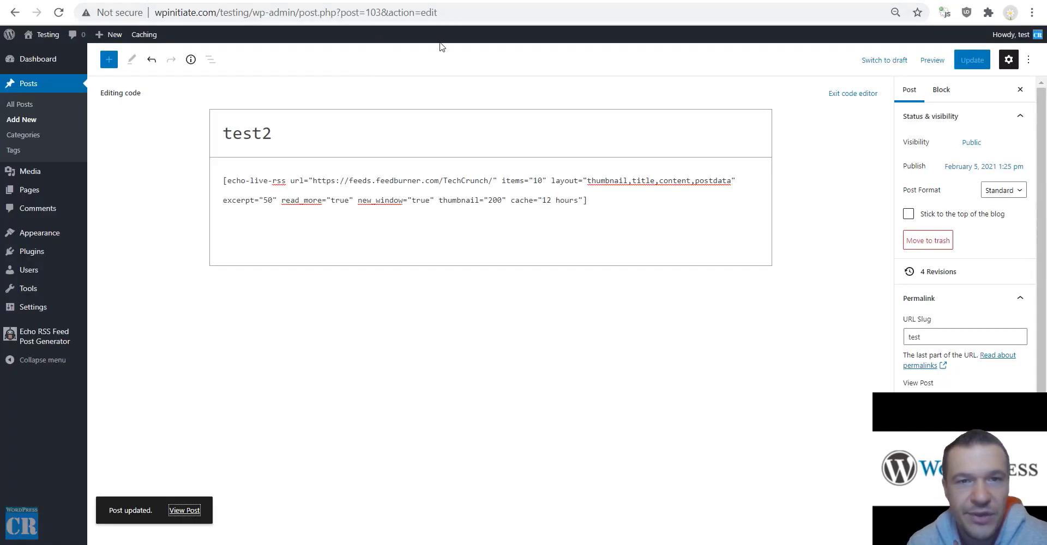
left_click(463, 1)
left_click(354, 0)
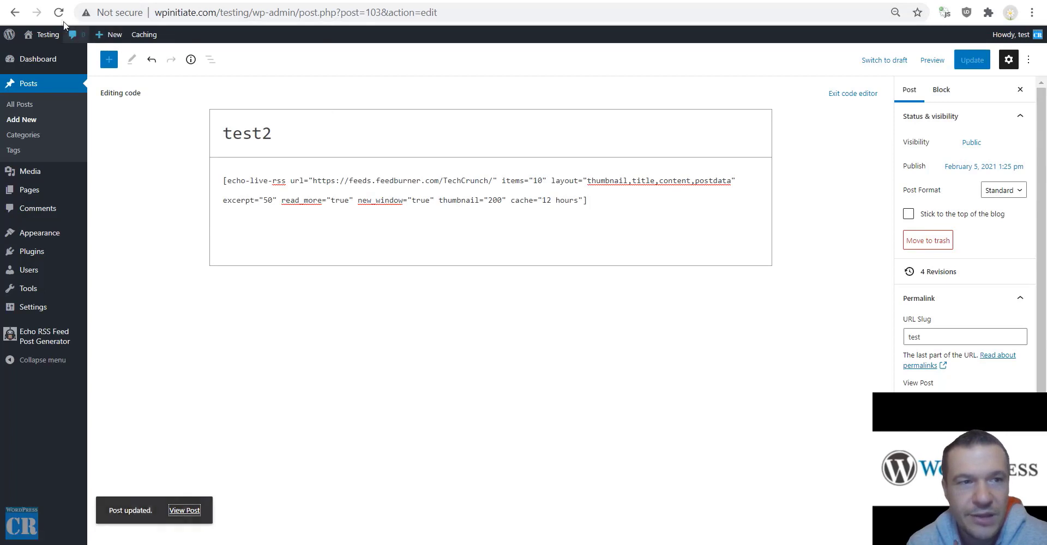
Change the post's URL slug to test2 and update the post.
scroll(933, 319, "down", 3)
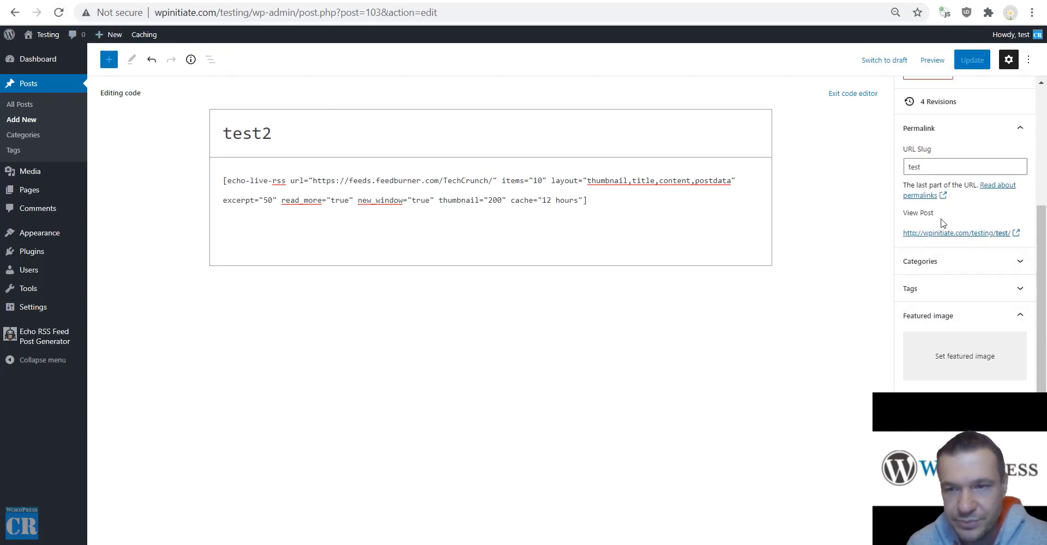
left_click(1013, 235)
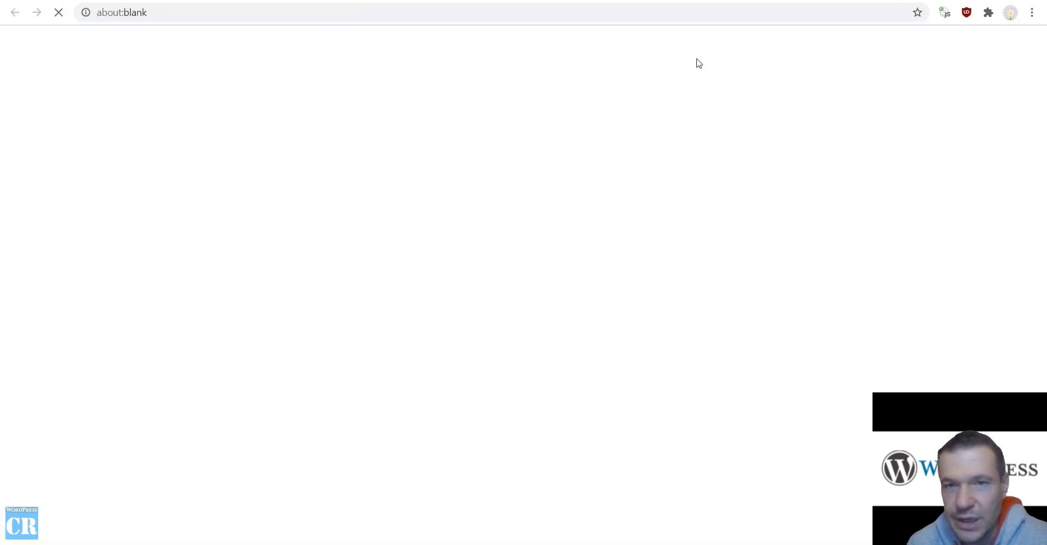
left_click(382, 1)
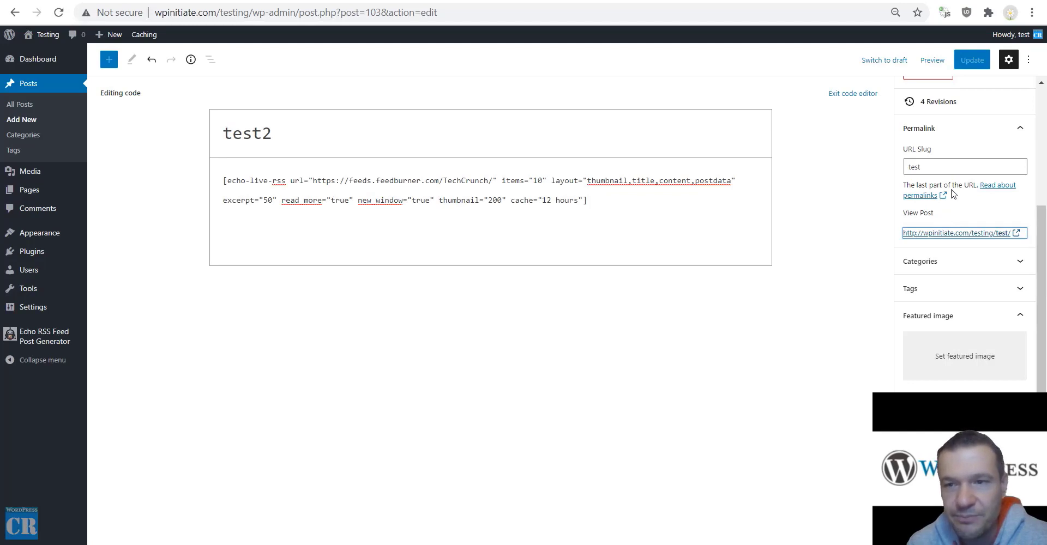
left_click(949, 167)
type("2")
left_click(972, 60)
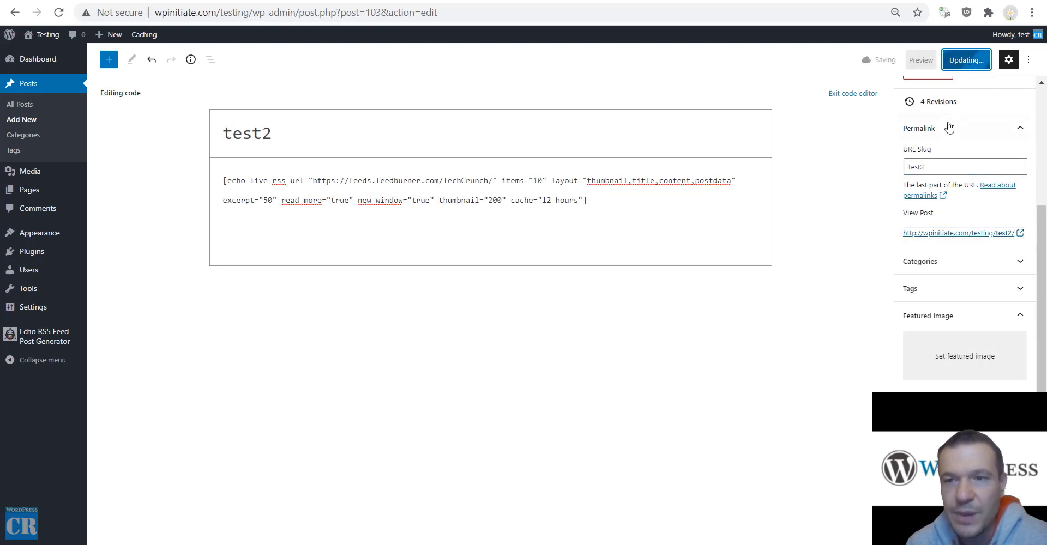
View the published test2 page's live TechCrunch items, then return to Echo RSS settings.
left_click(938, 234)
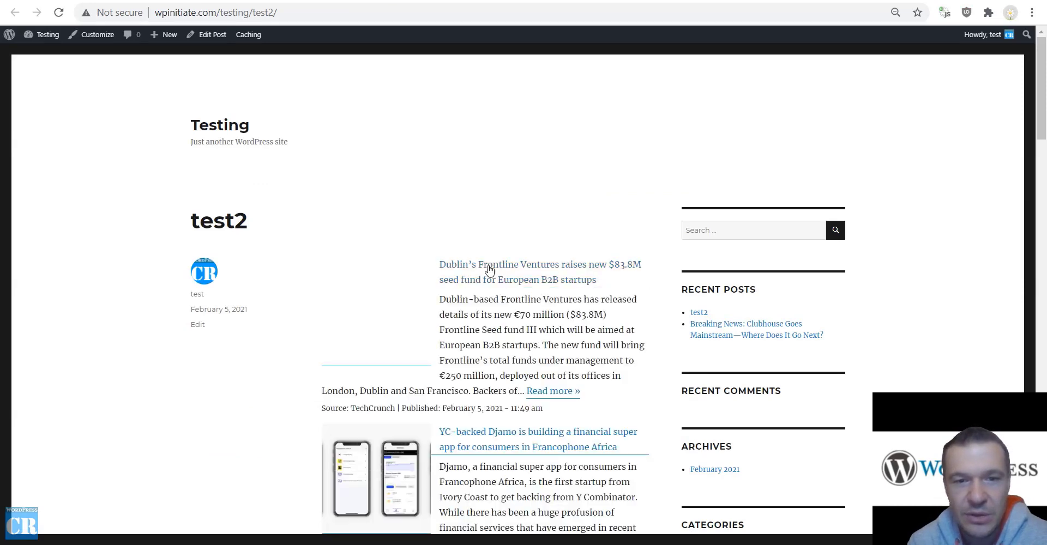
scroll(445, 274, "down", 6)
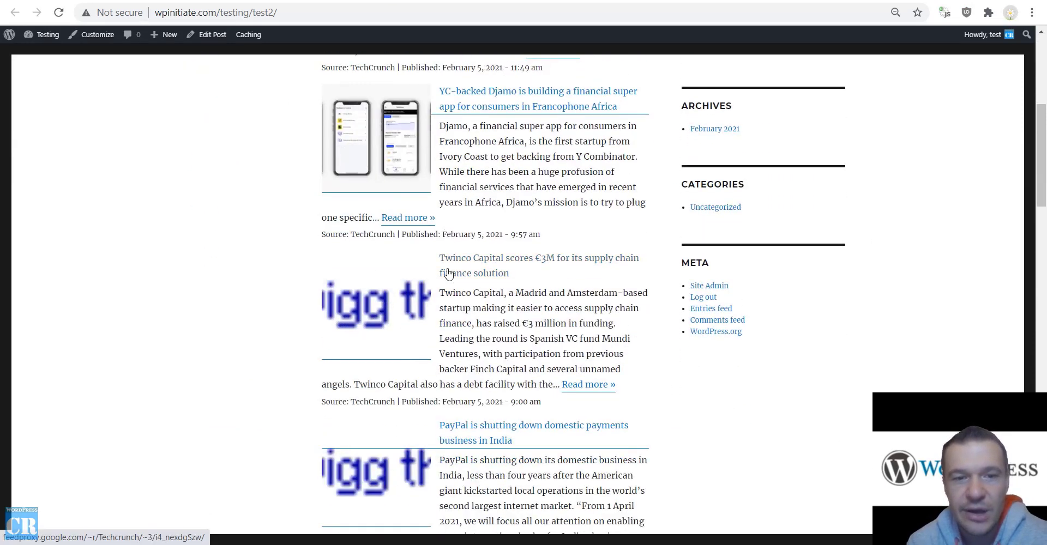
scroll(446, 273, "down", 8)
scroll(447, 273, "up", 10)
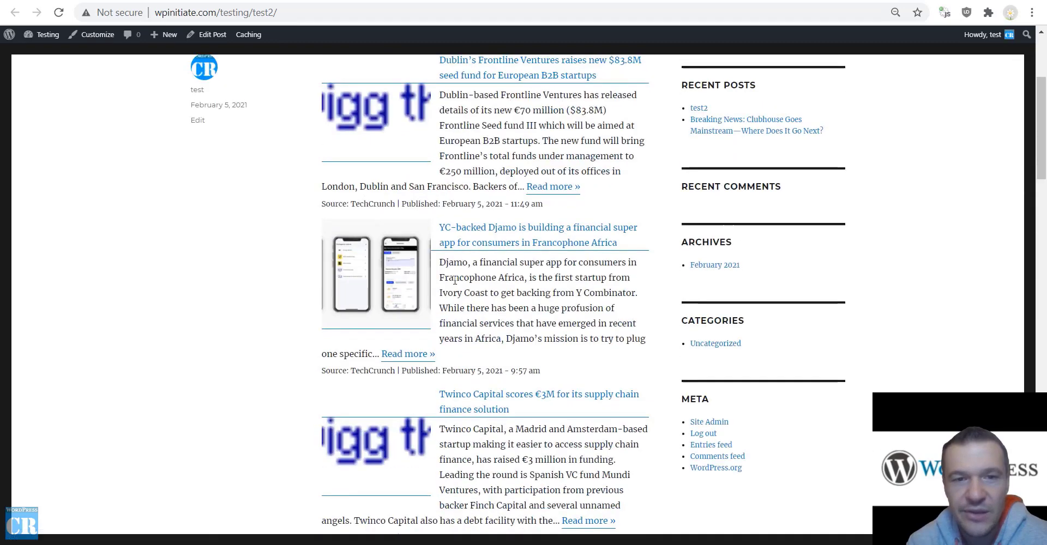
scroll(455, 280, "up", 4)
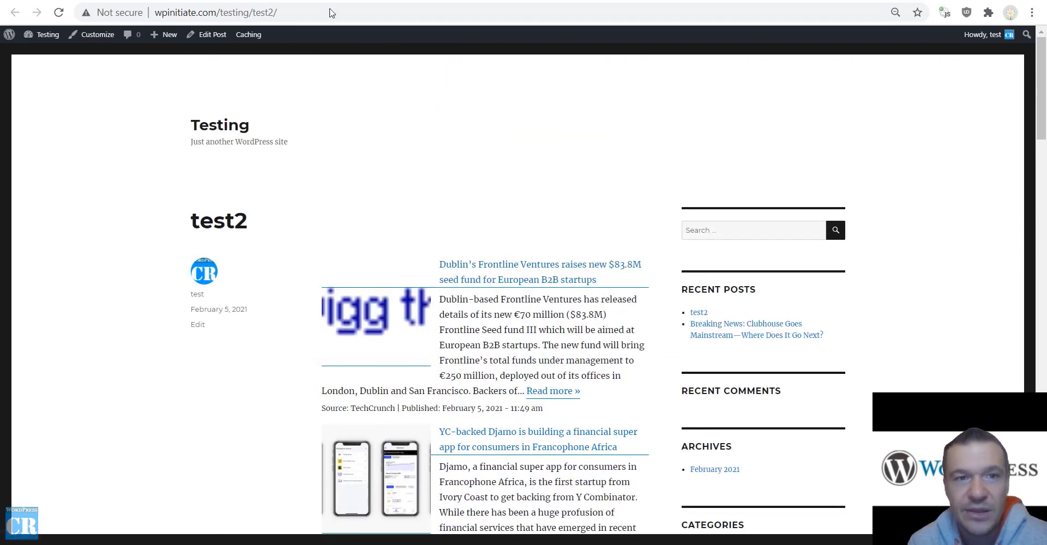
left_click(321, 1)
Select the [echo-live-rss shortcode name in Example 1 of the settings page.
scroll(272, 306, "down", 20)
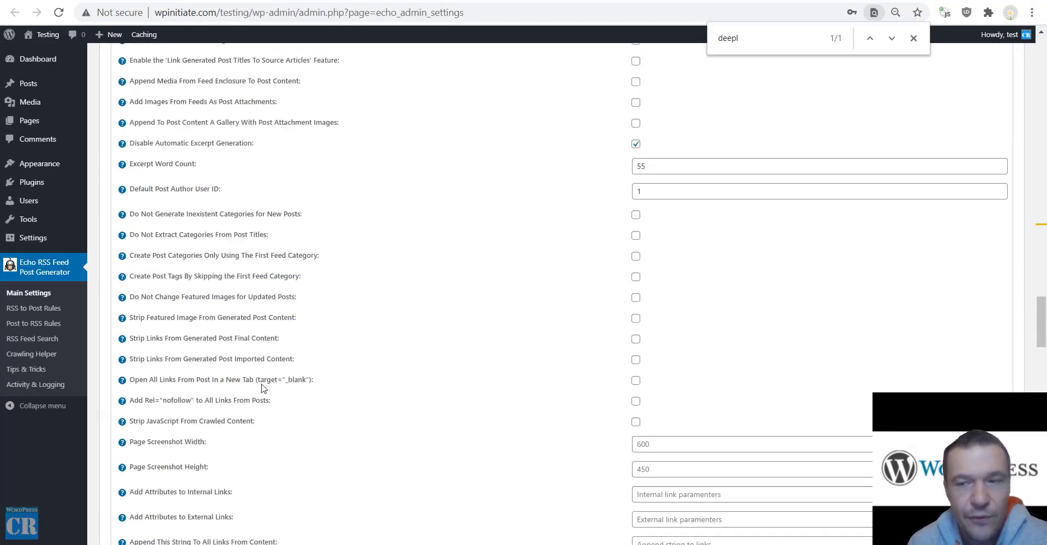
scroll(262, 388, "down", 15)
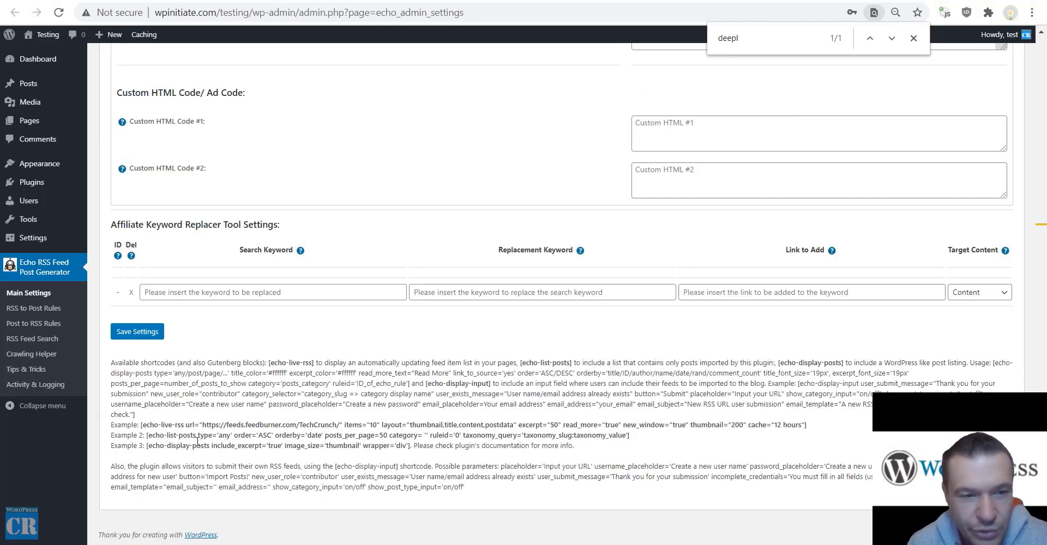
left_click_drag(142, 424, 181, 425)
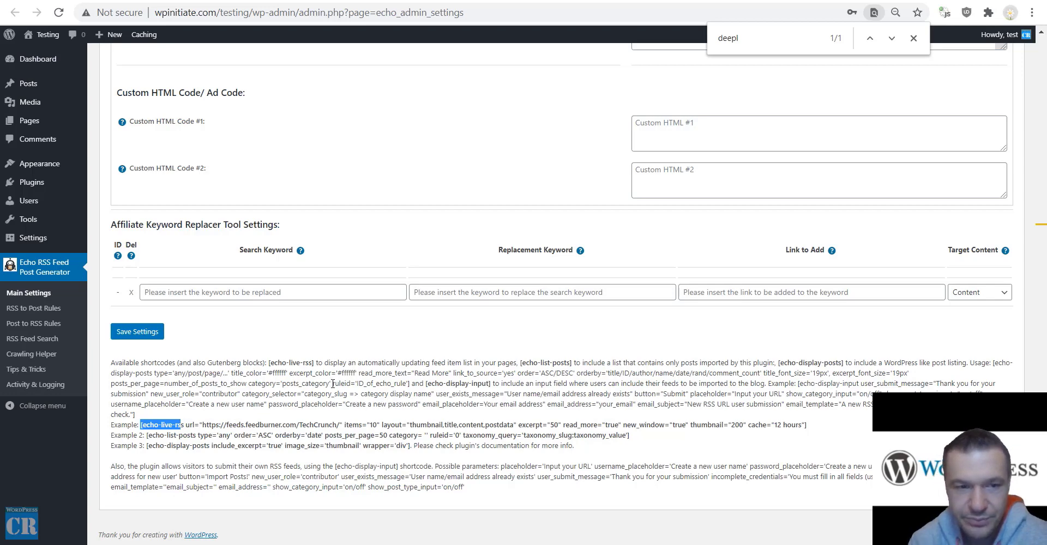
left_click(153, 445)
left_click_drag(141, 425, 182, 423)
Search the page for [echo-live-rss and return to the top of Main Settings.
key("ctrl+f")
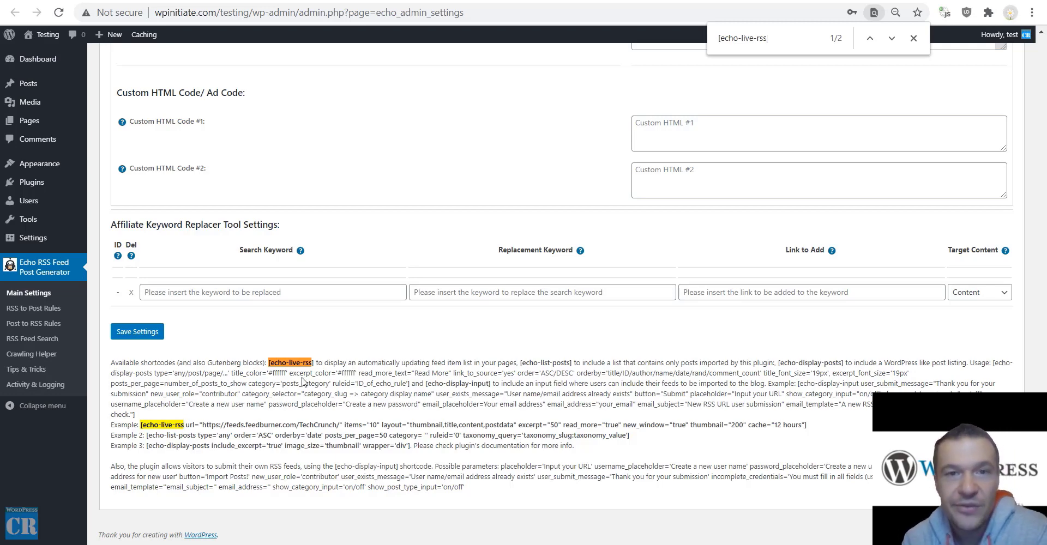
scroll(289, 280, "up", 20)
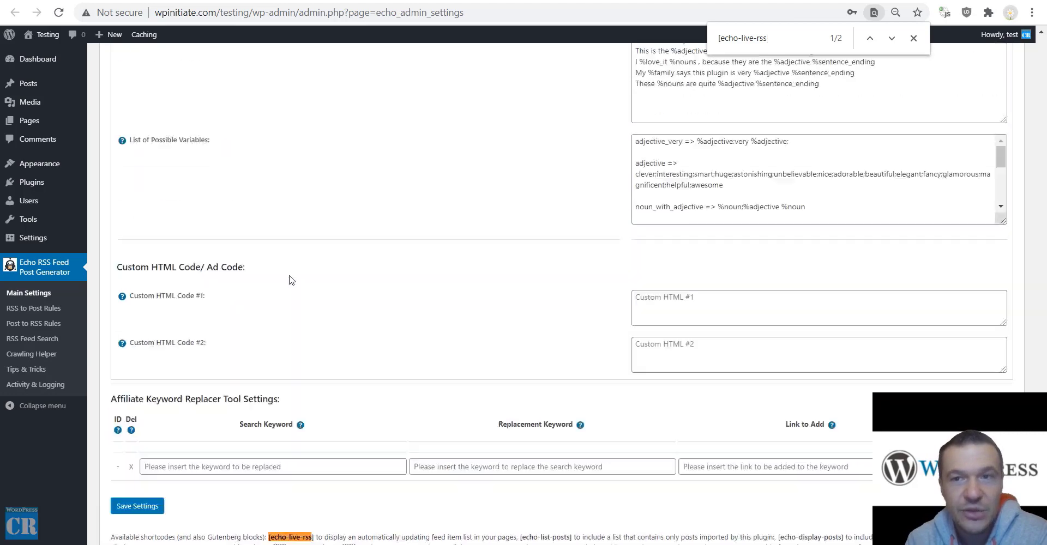
scroll(289, 279, "up", 10)
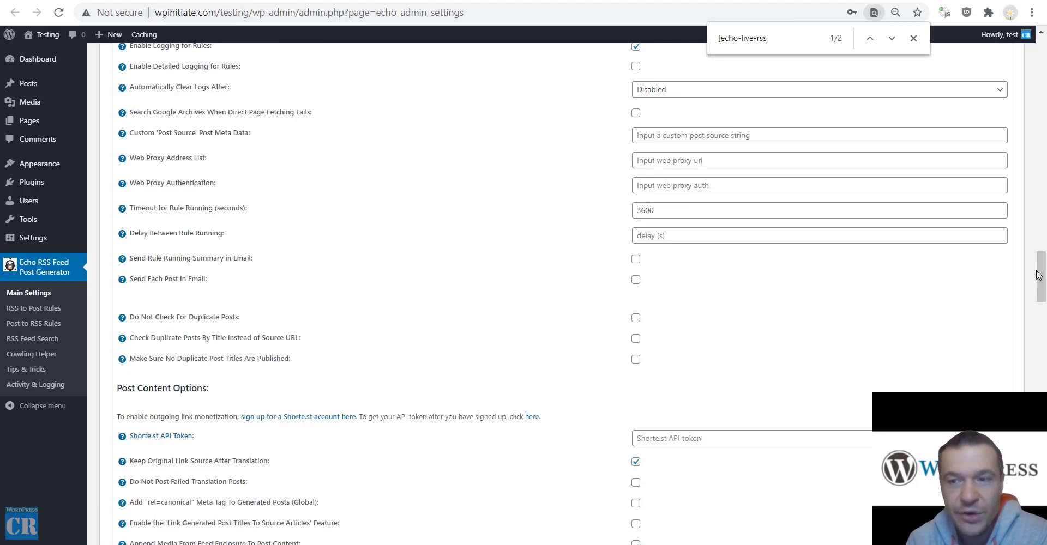
left_click_drag(1039, 276, 1035, 40)
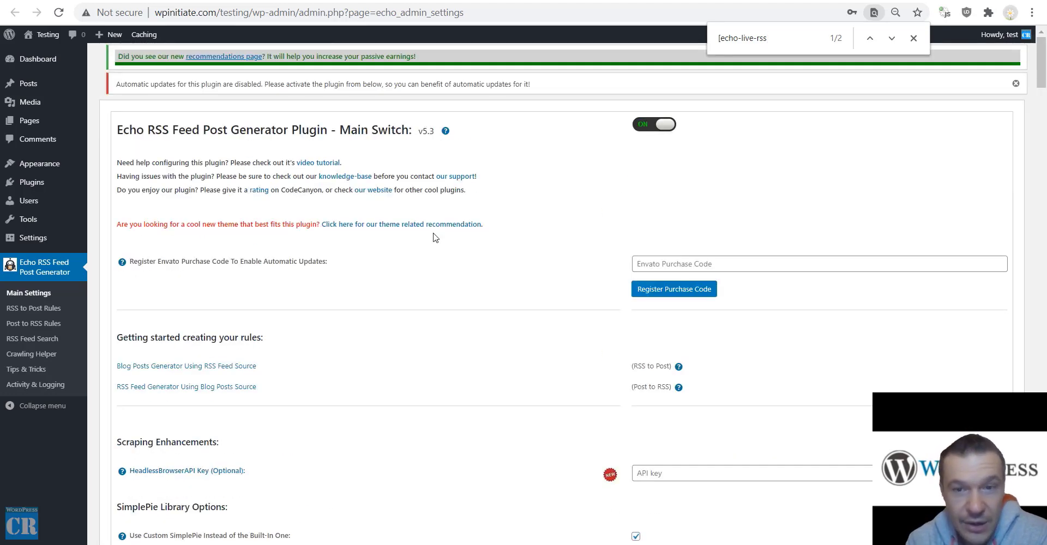